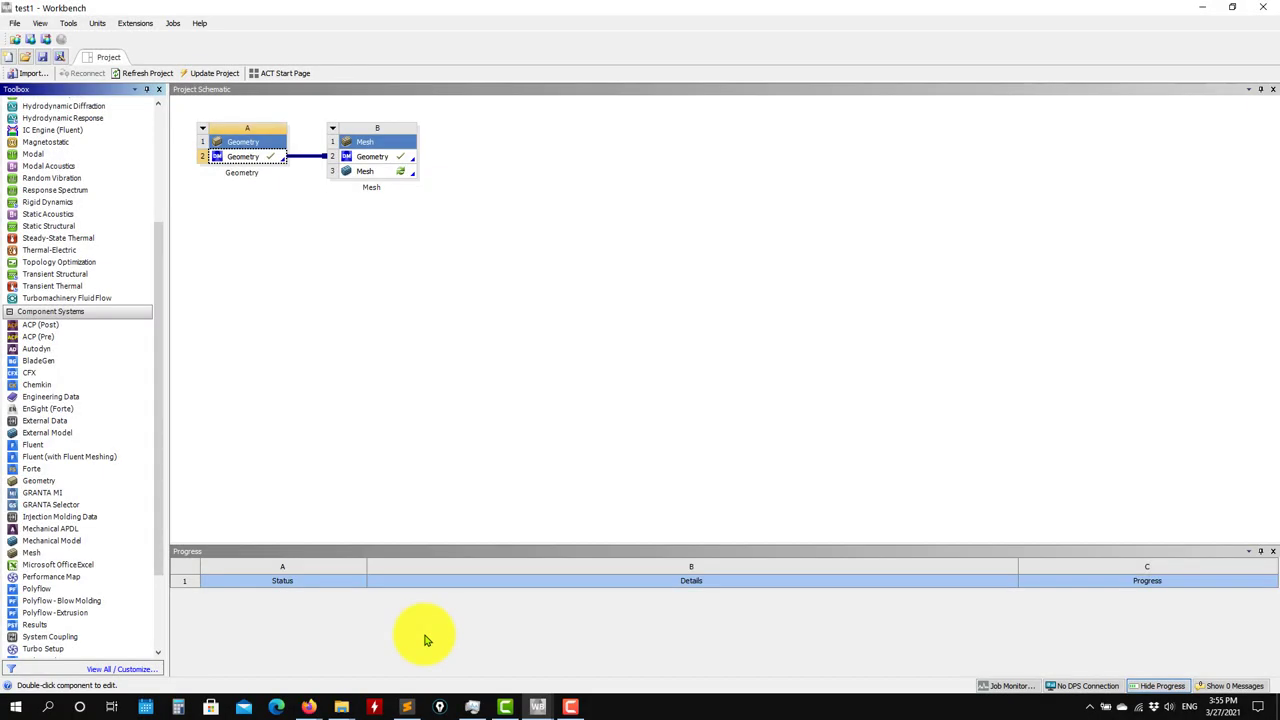
drag(32, 564, 372, 202)
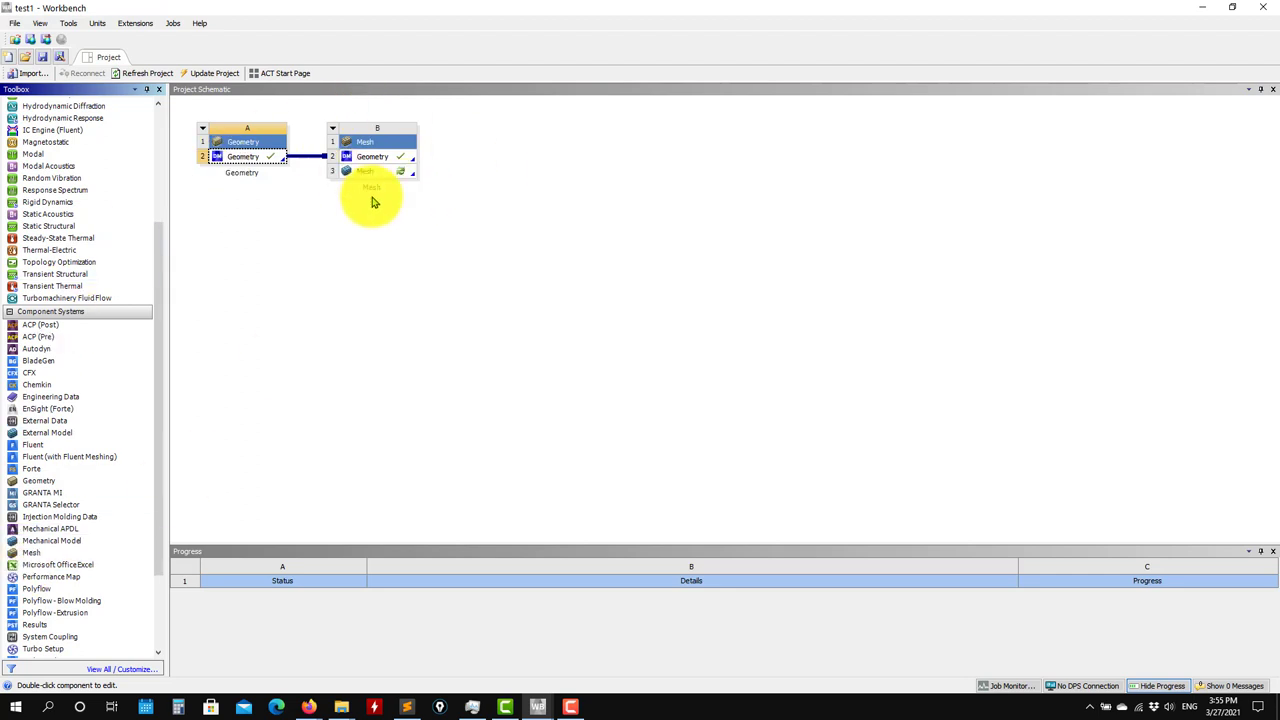
click(44, 62)
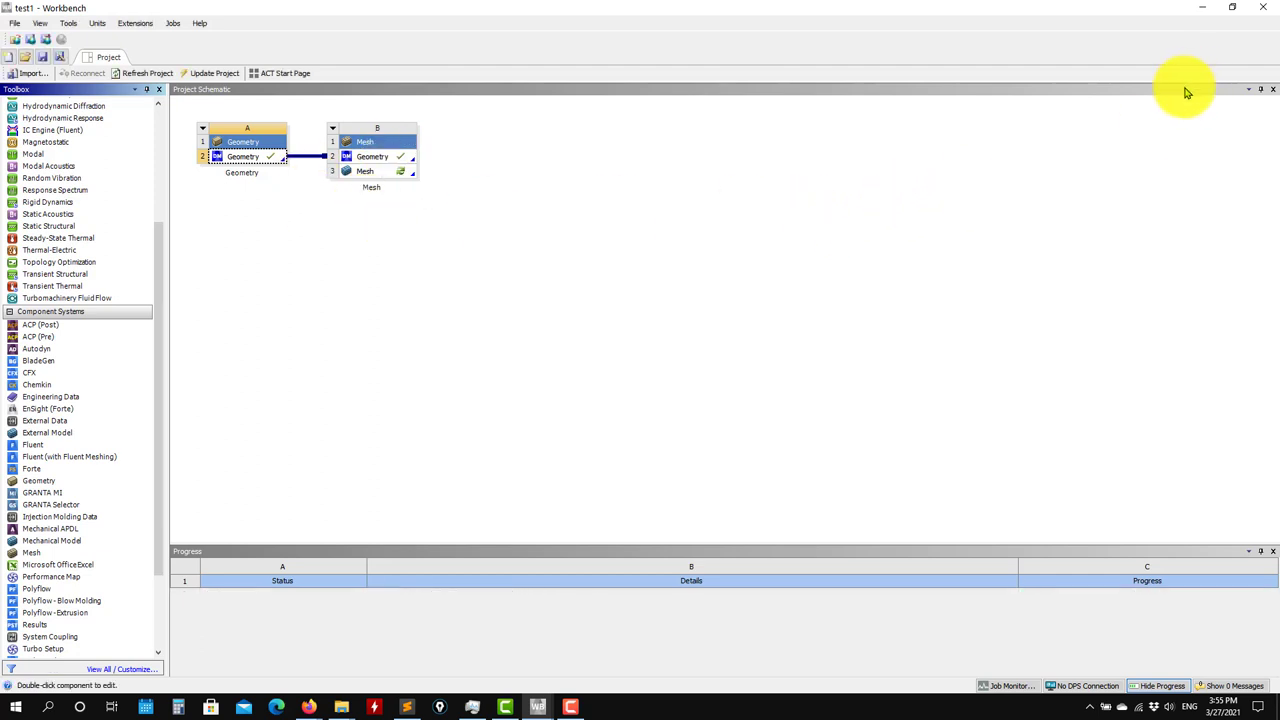
- Switch to the case project in Workbench and review its linked geometry, mesh and Fluent systems
click(1204, 8)
mouse_move(530, 700)
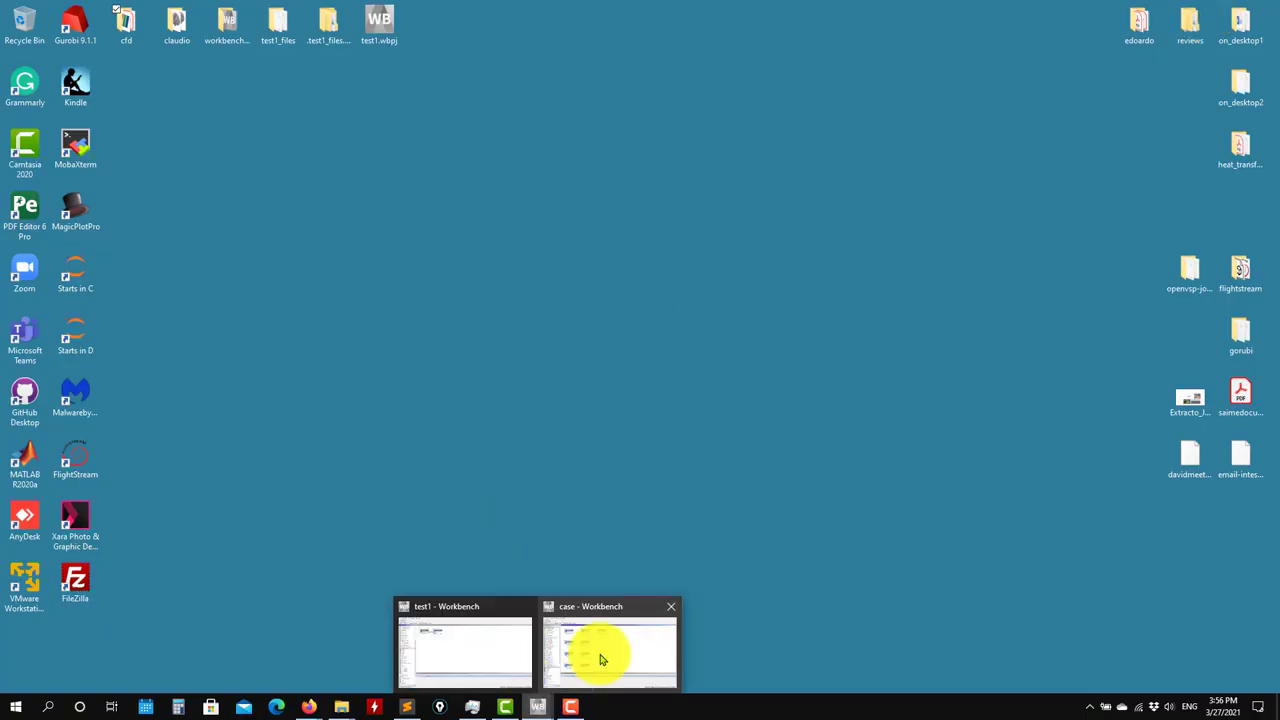
click(612, 655)
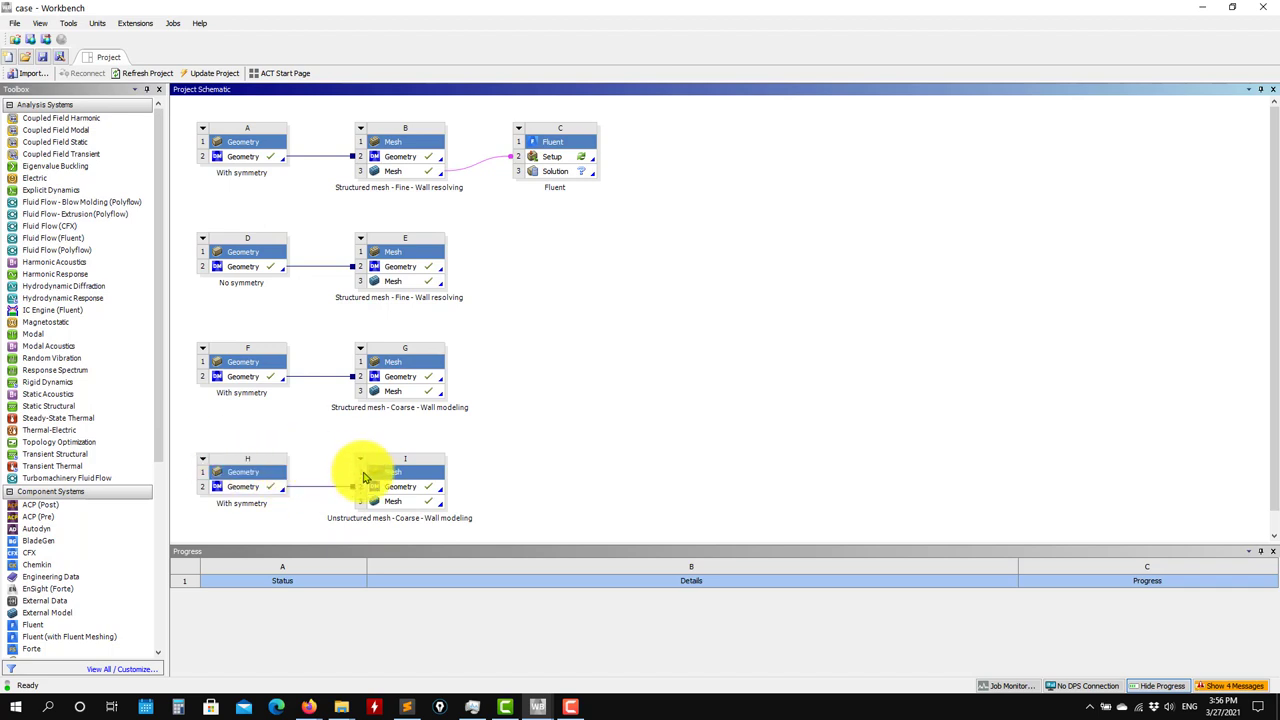
ctrl+scroll(528, 435, down, 1)
ctrl+scroll(530, 435, up, 1)
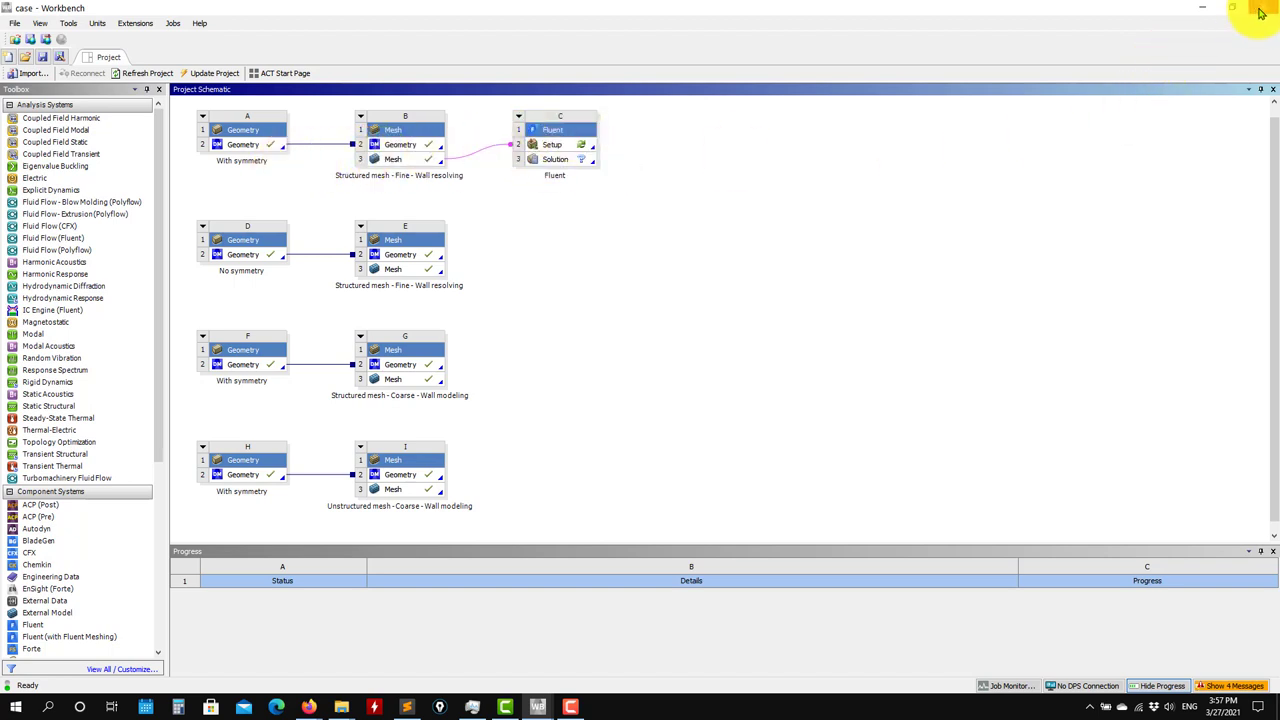
- Return to the test1 project and open the Mesh cell of its Mesh system in the Meshing application
click(1202, 8)
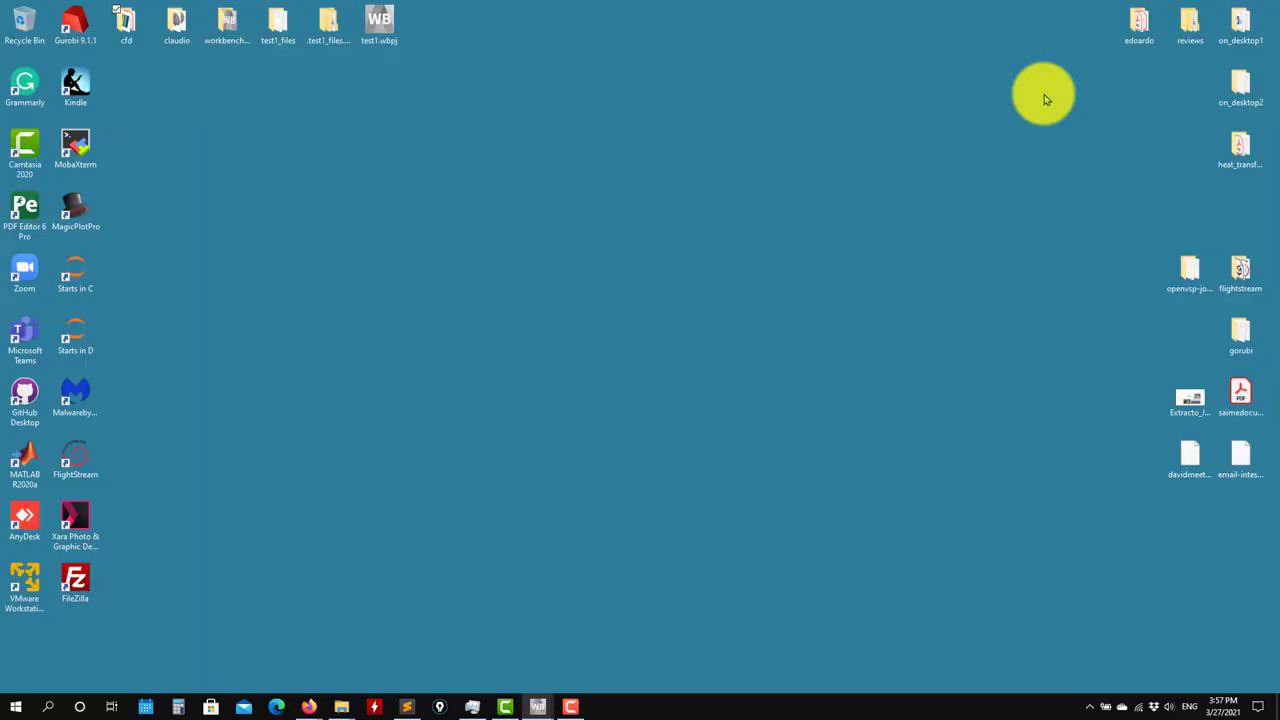
click(537, 705)
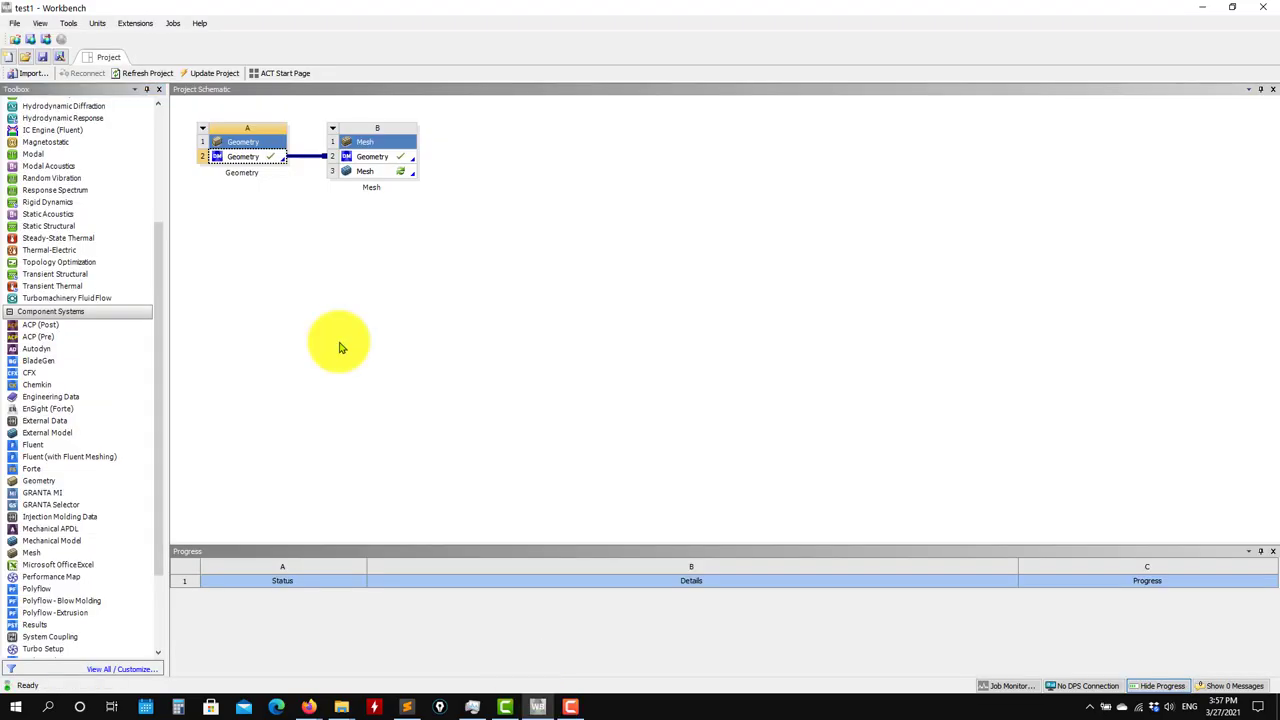
double_click(375, 178)
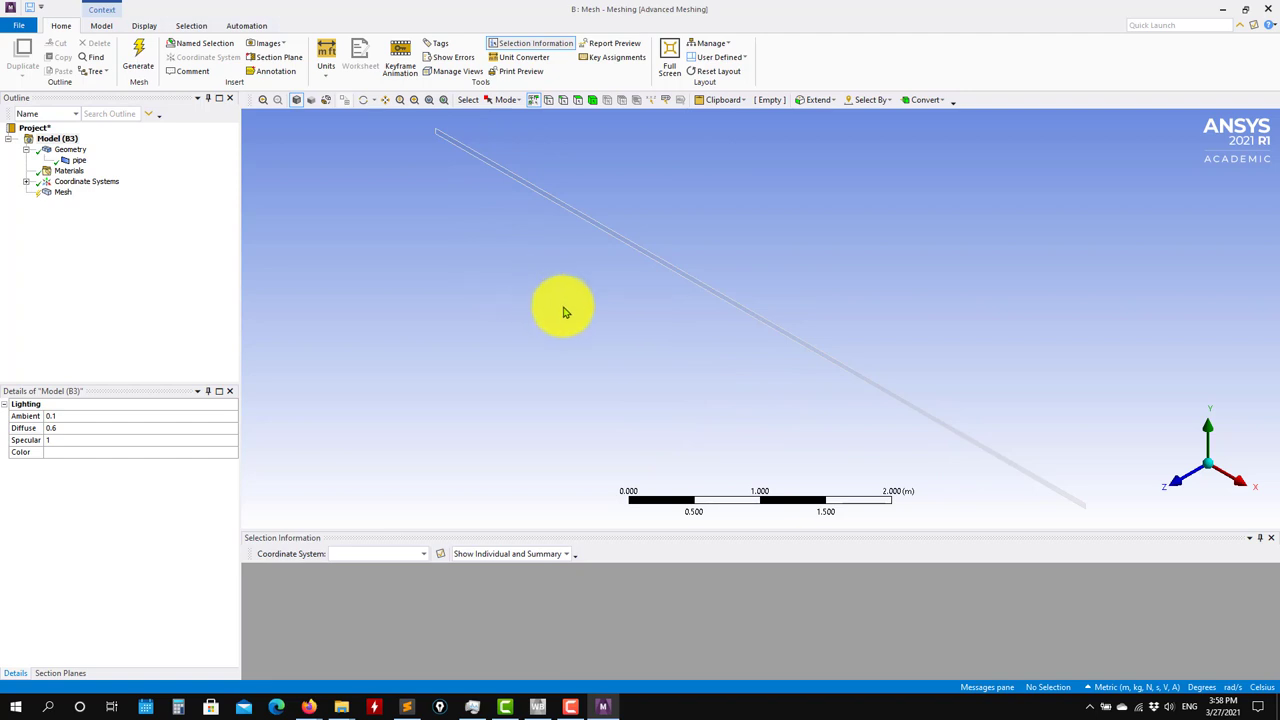
middle_drag(580, 340, 530, 286)
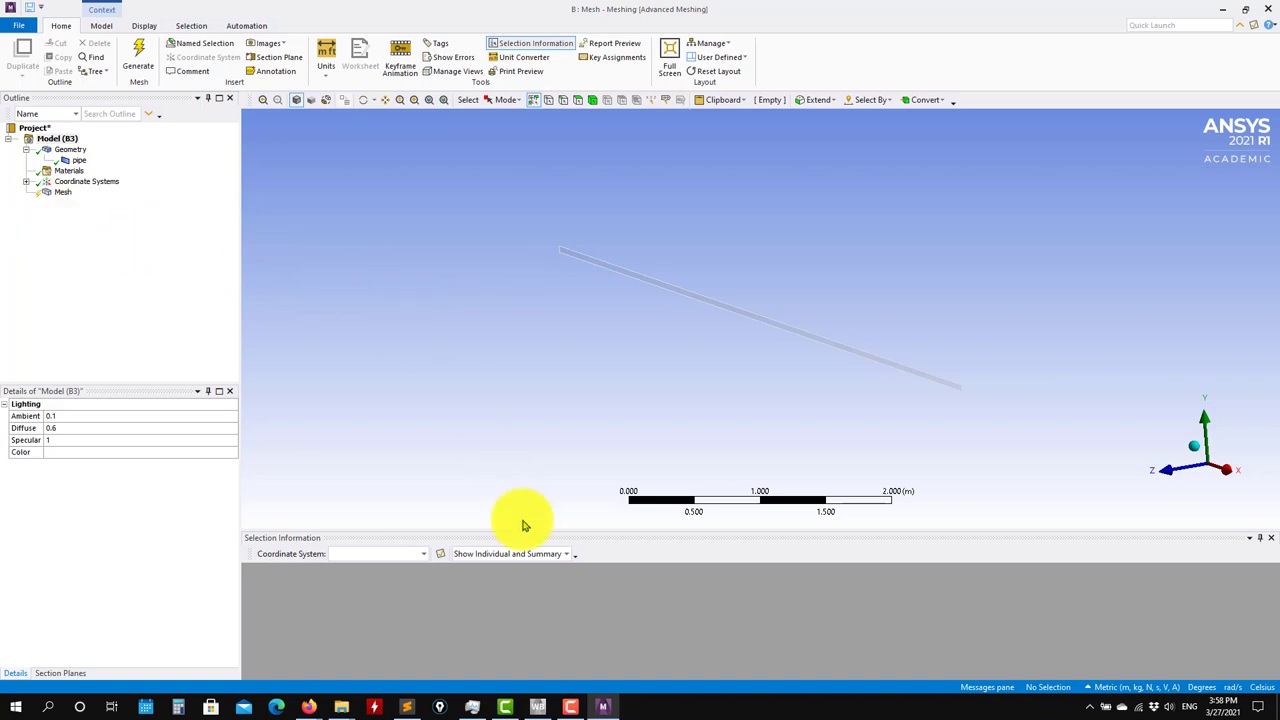
click(537, 707)
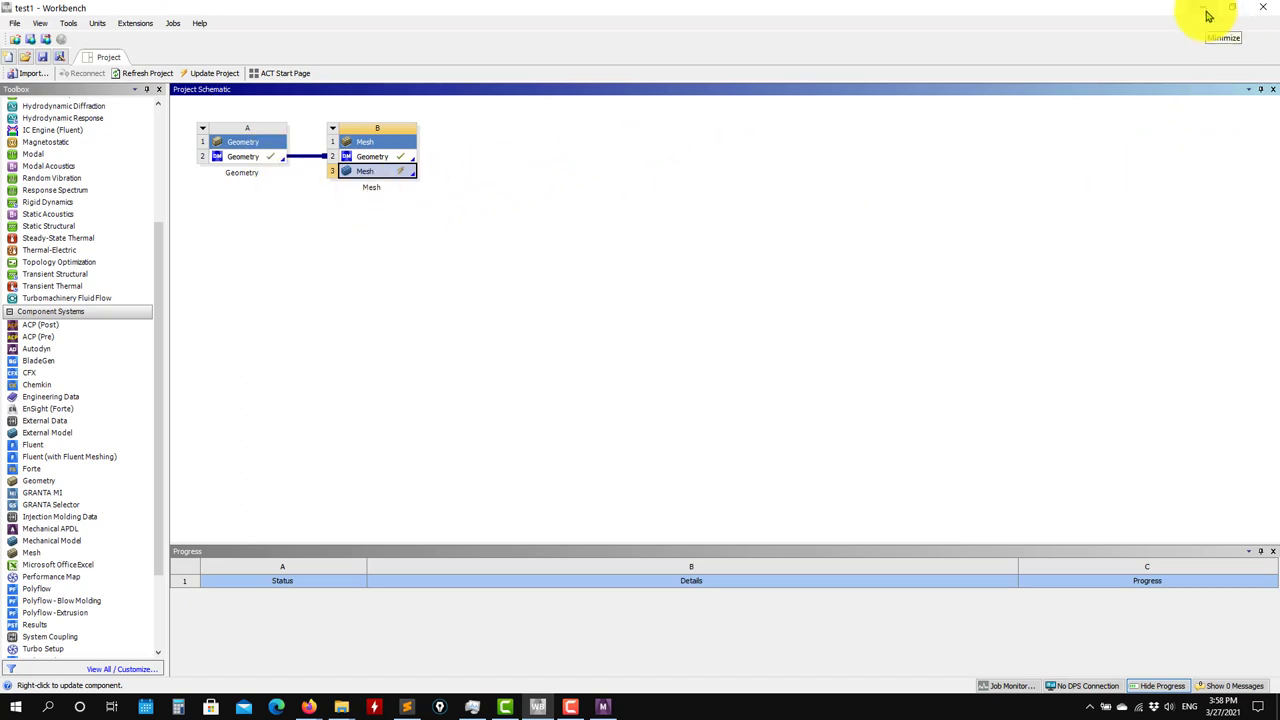
click(1207, 12)
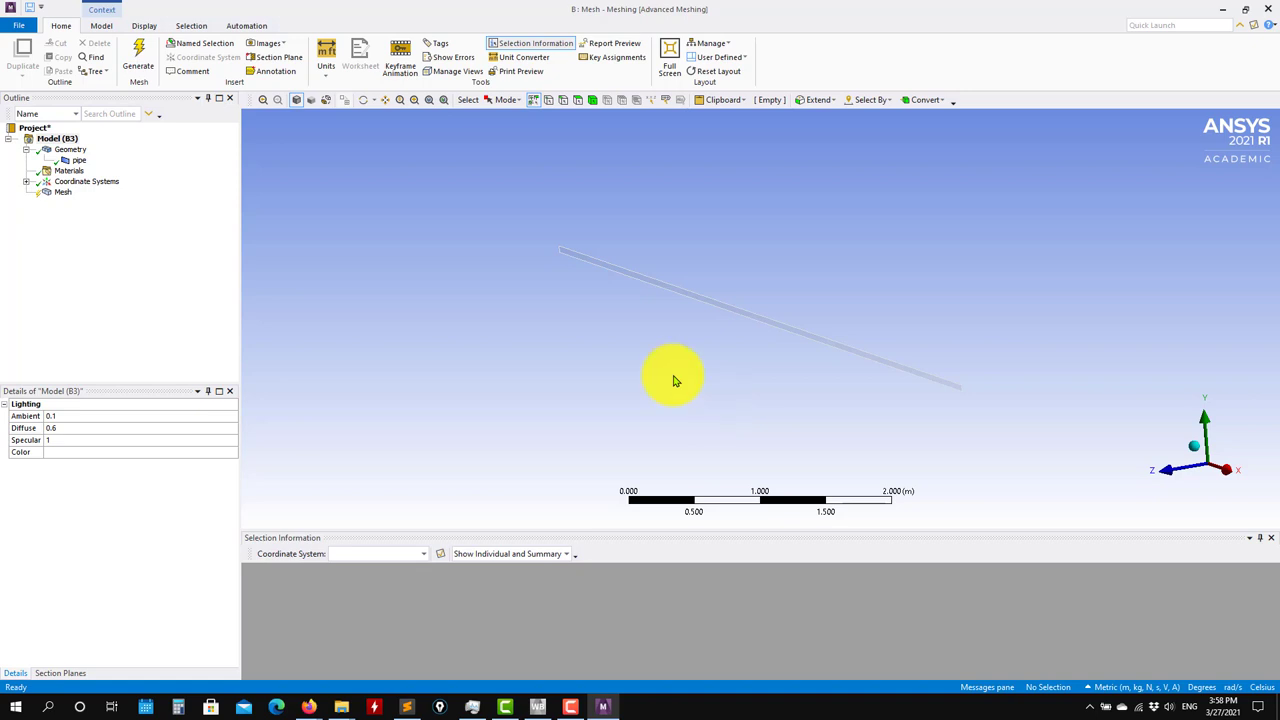
- Generate the pipe's mesh with the default Mechanical settings and inspect its elements up close
click(136, 57)
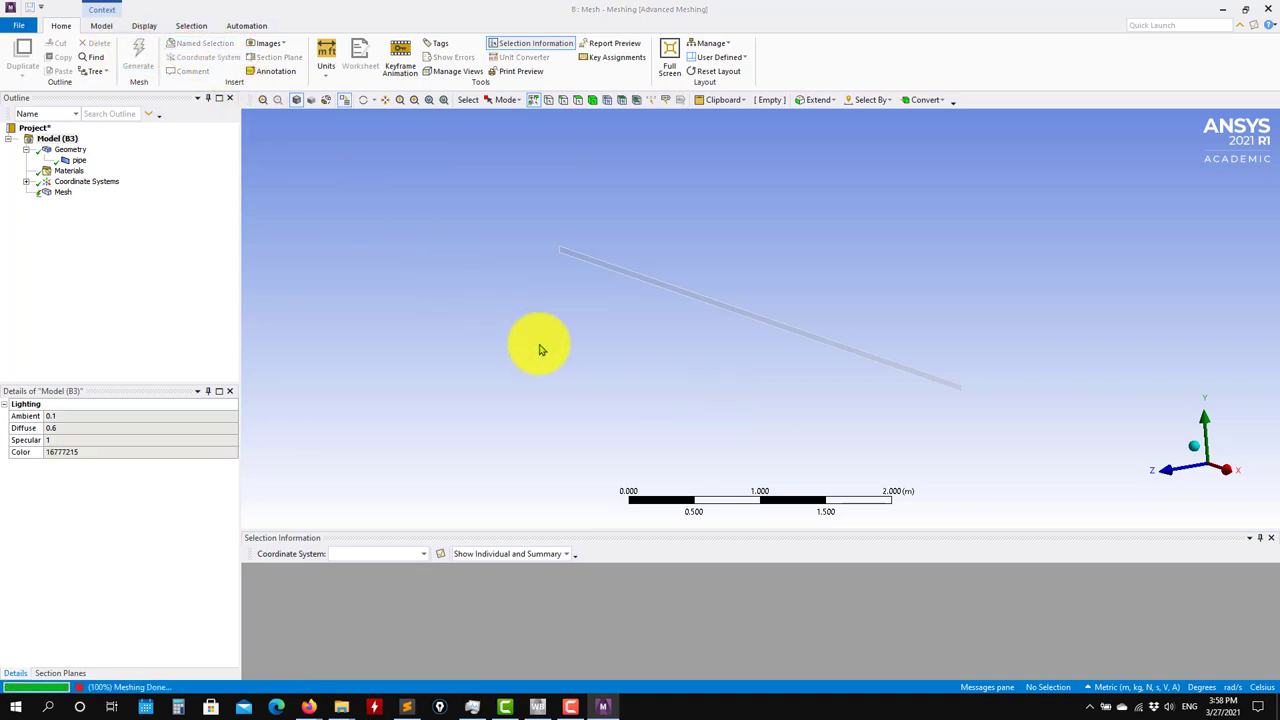
middle_drag(794, 380, 982, 348)
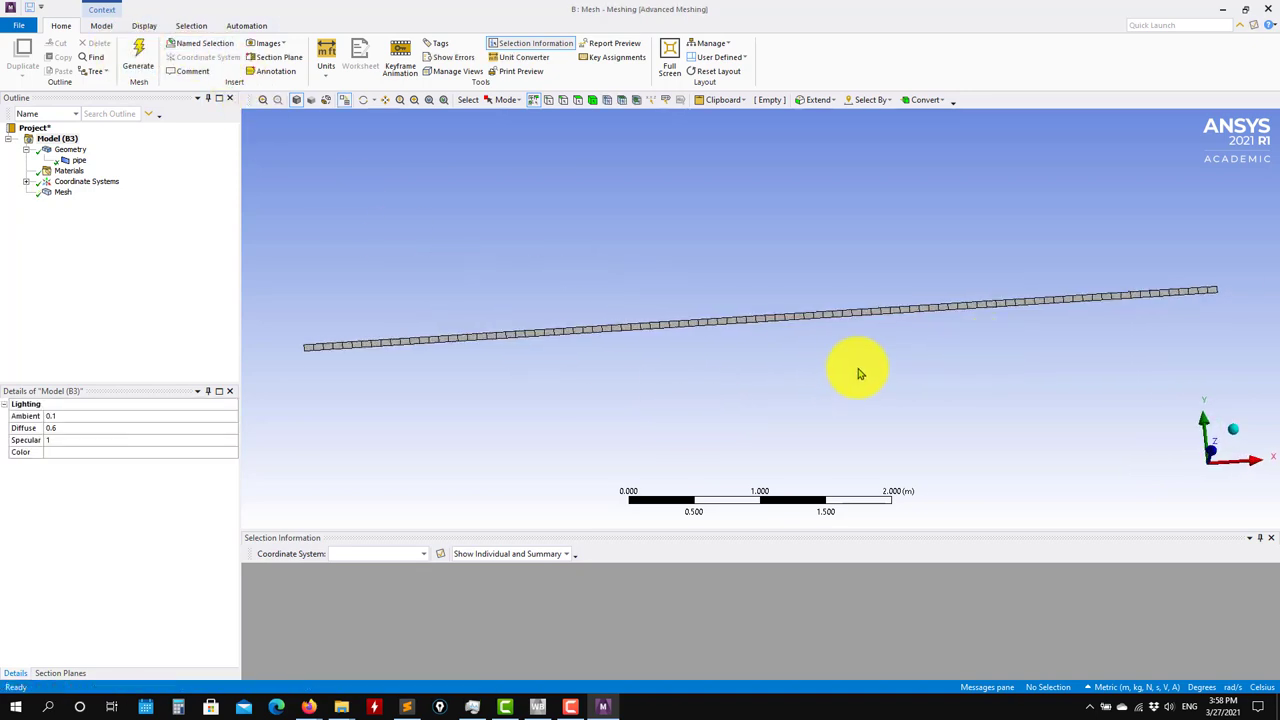
scroll(849, 320, up, 5)
scroll(822, 296, up, 5)
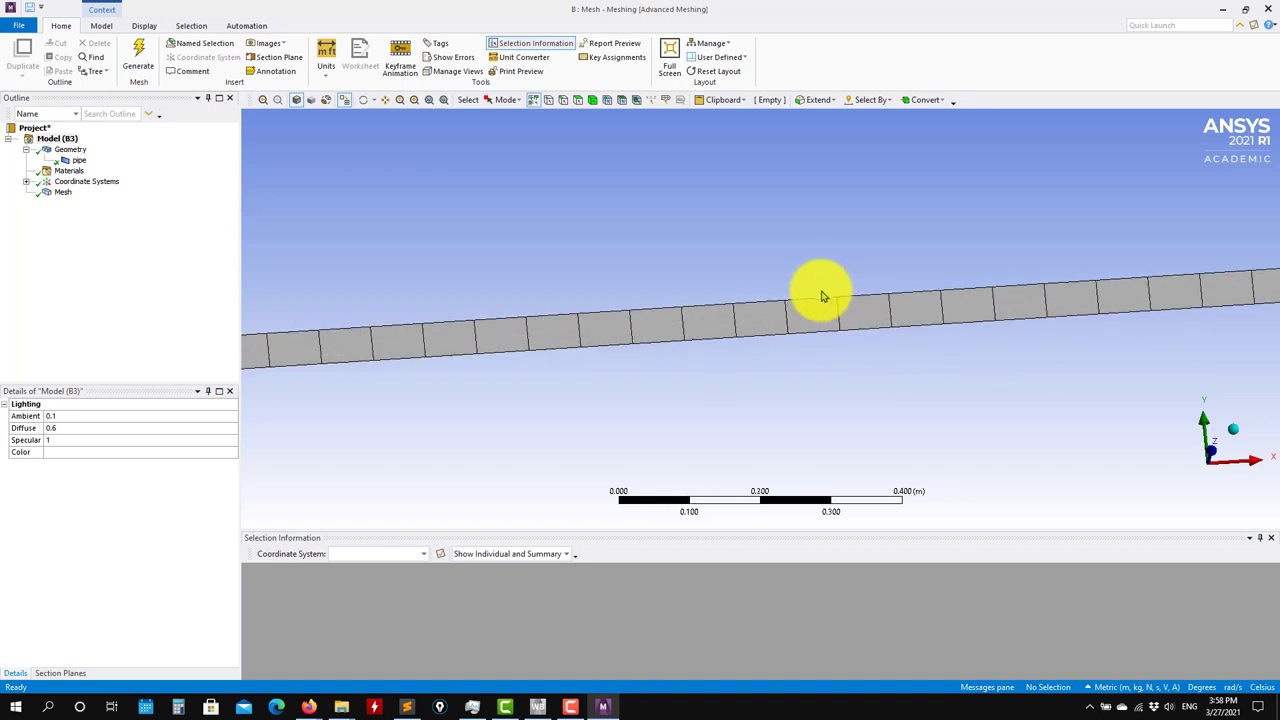
scroll(800, 400, up, 4)
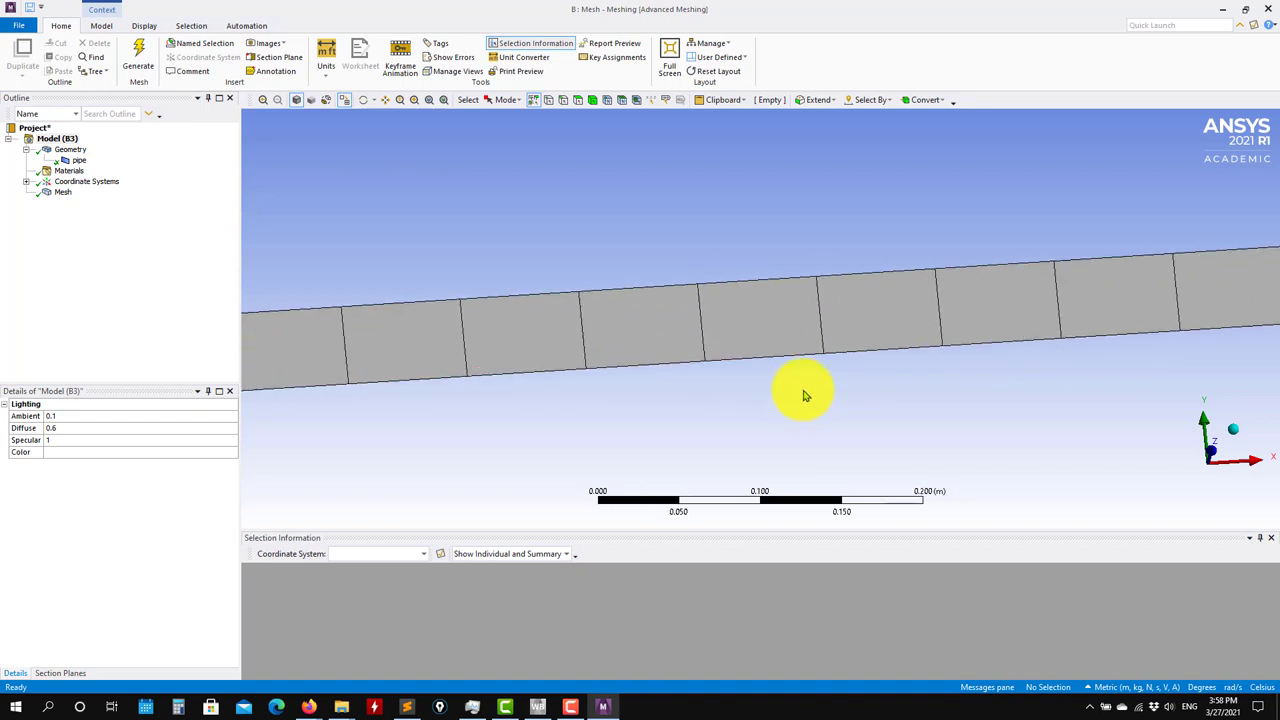
scroll(761, 375, down, 1)
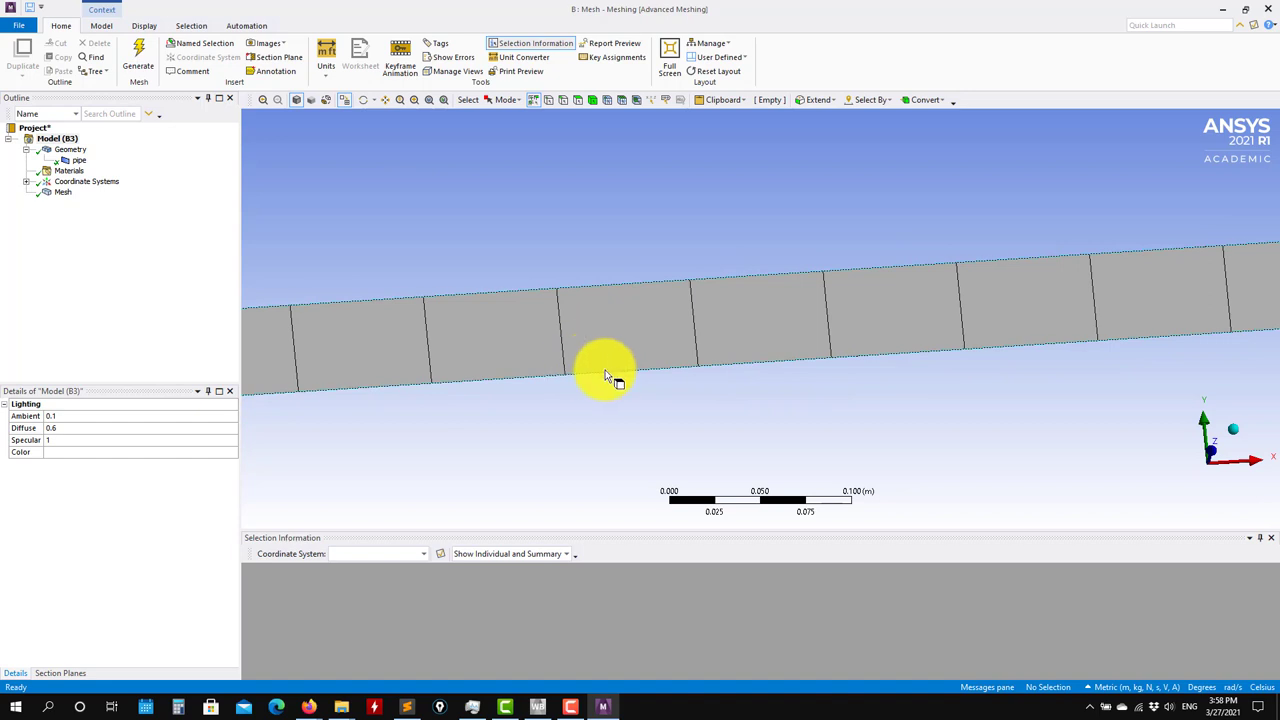
- Set the mesh's physics preference to CFD and choose Fluent as the solver preference
click(62, 194)
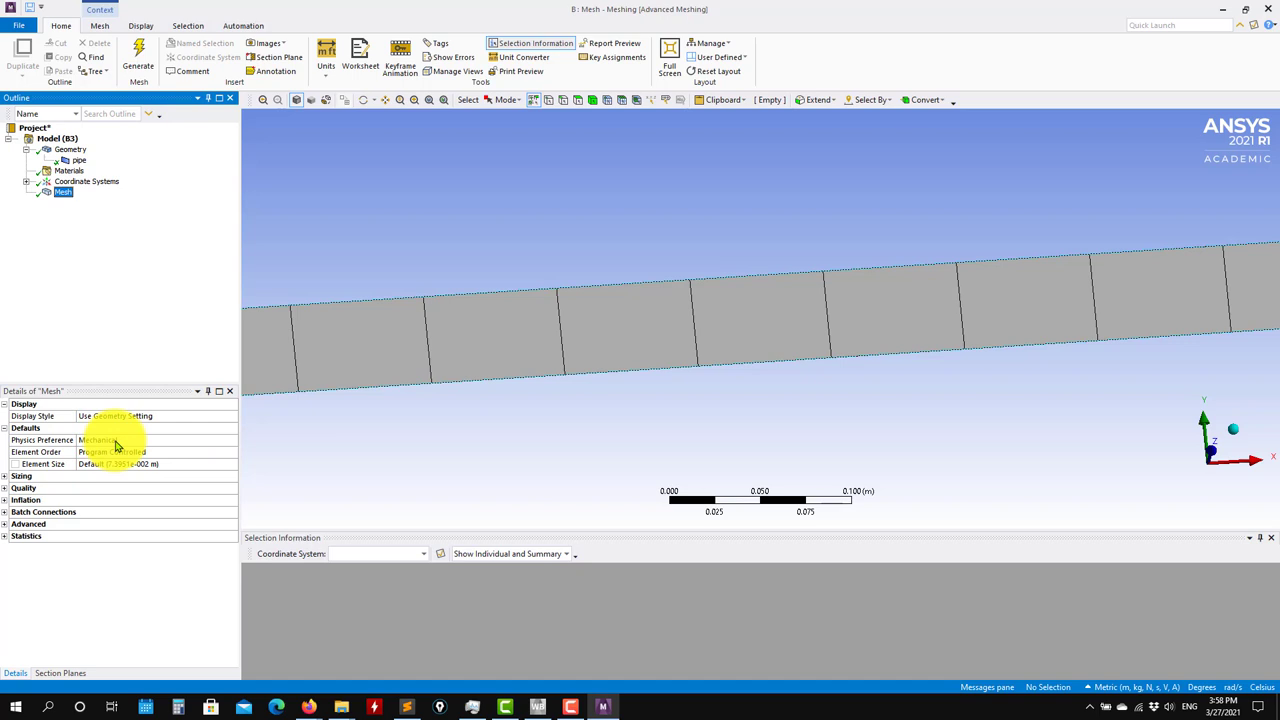
click(200, 441)
click(230, 441)
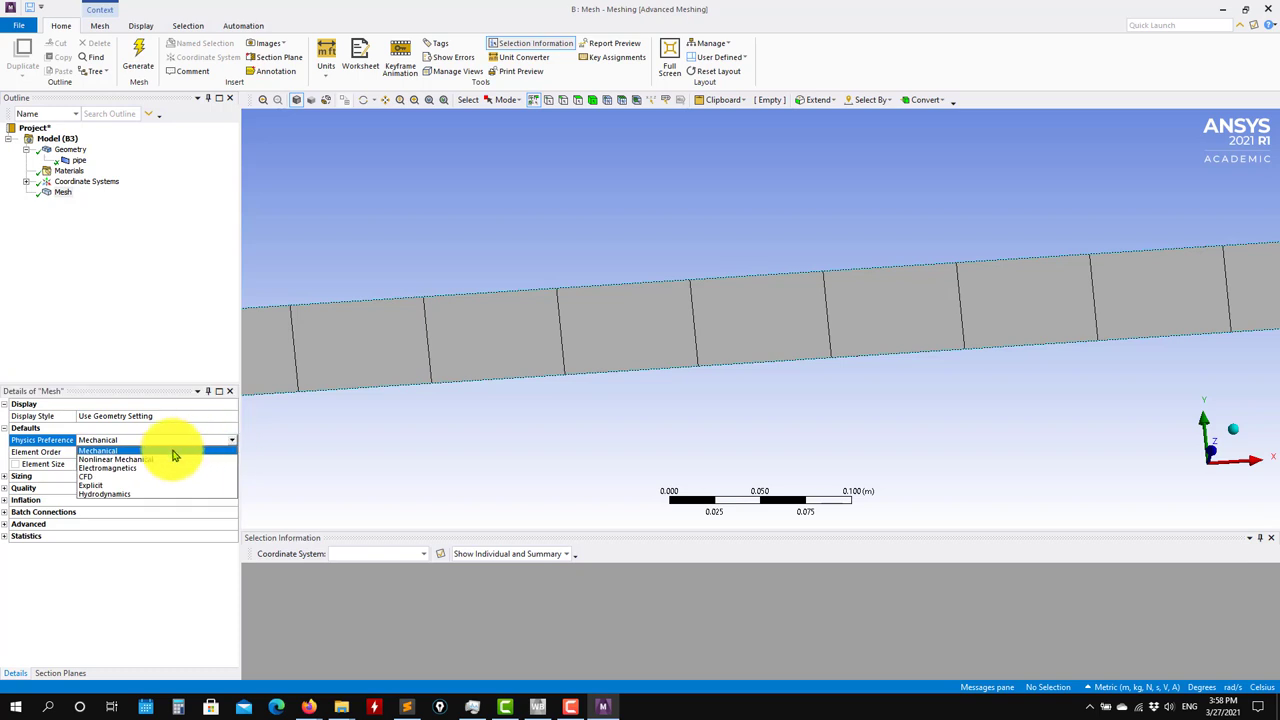
click(86, 479)
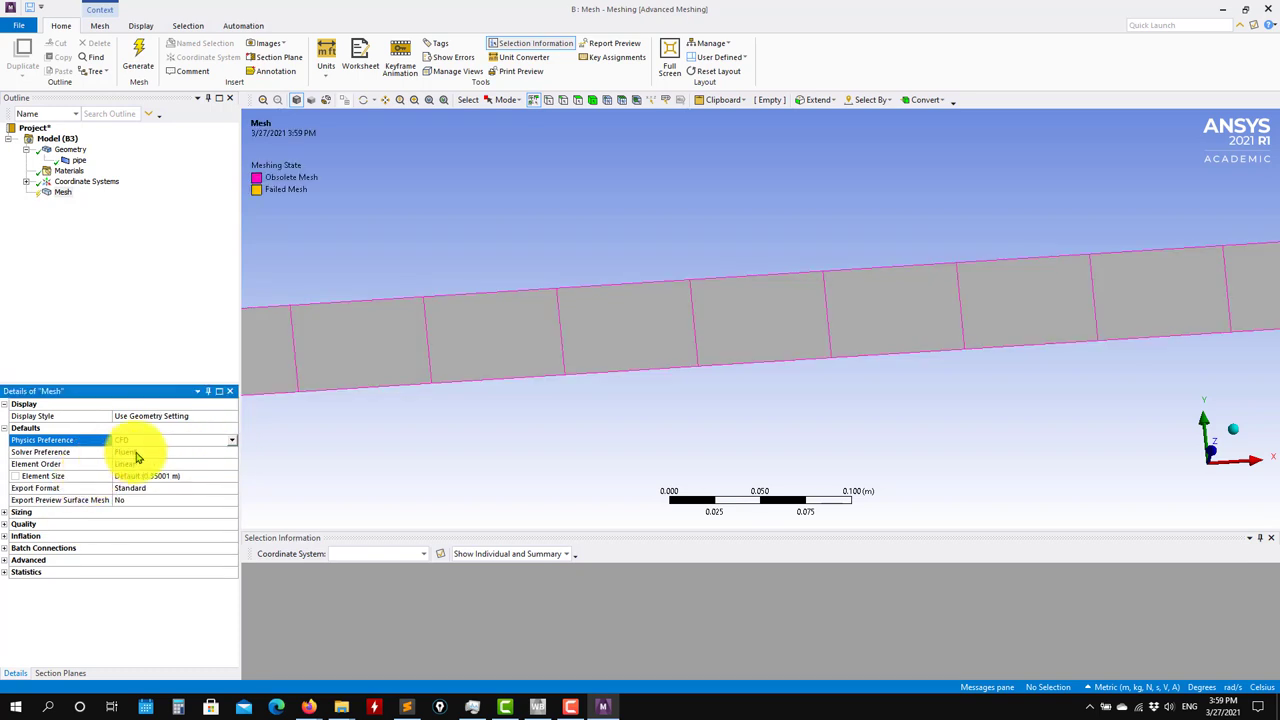
click(131, 452)
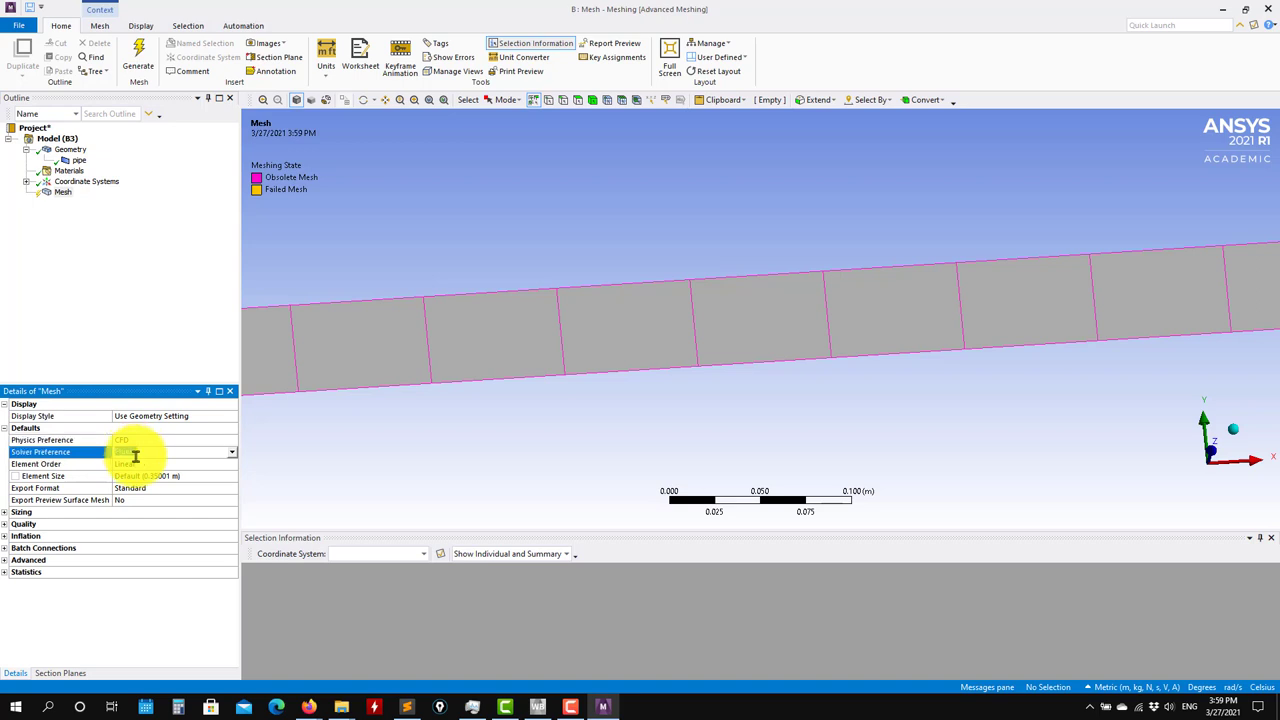
click(232, 453)
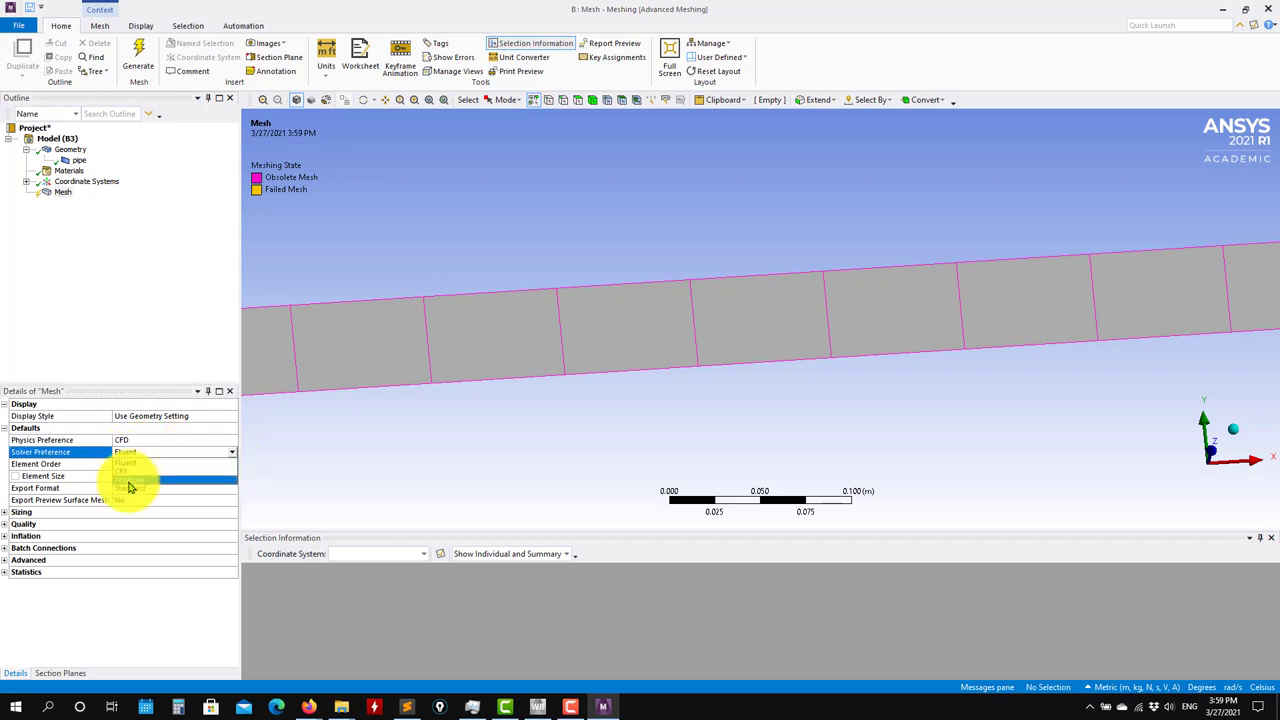
click(141, 464)
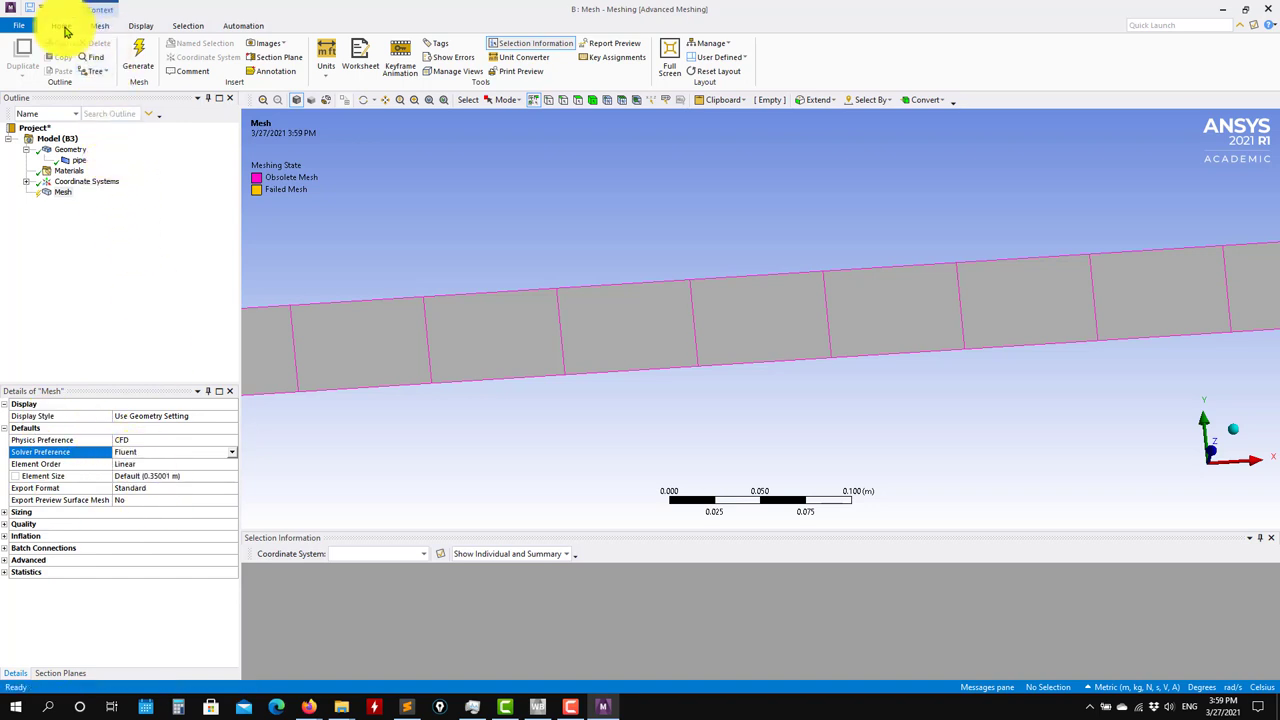
- Look up the DesignModeler unit settings in the program options and cancel the dialog
click(96, 27)
click(27, 28)
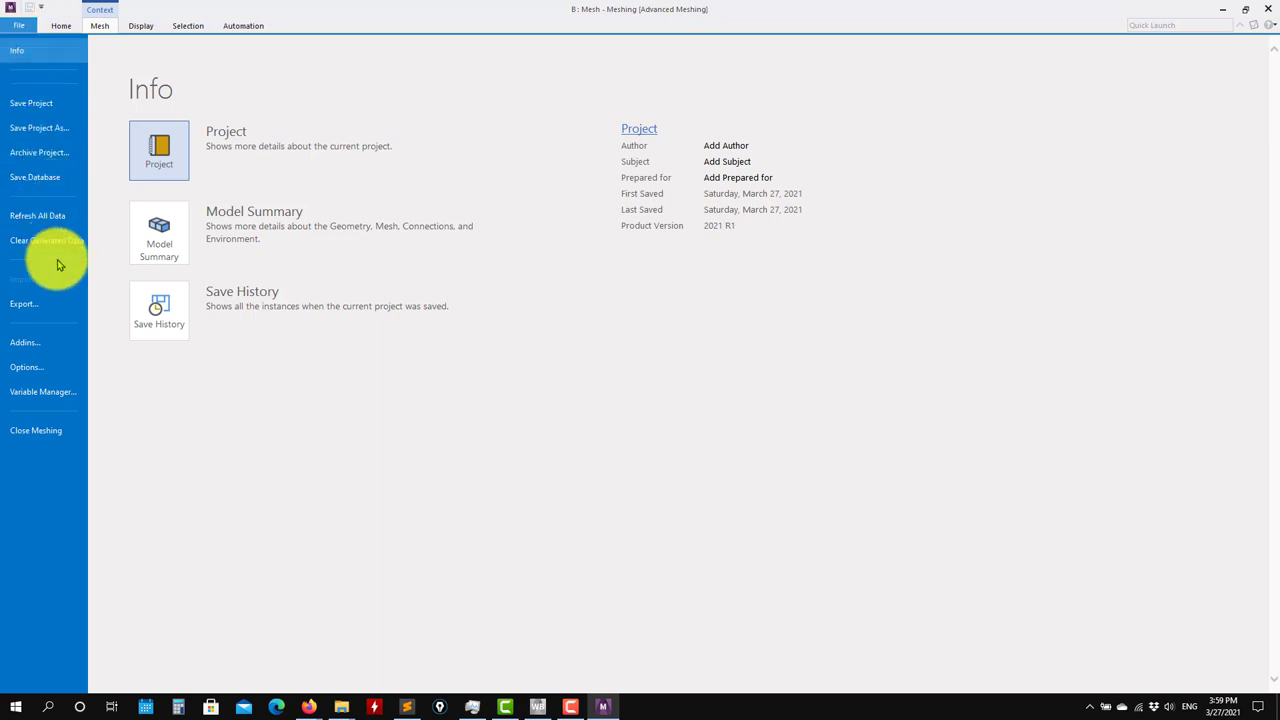
click(48, 366)
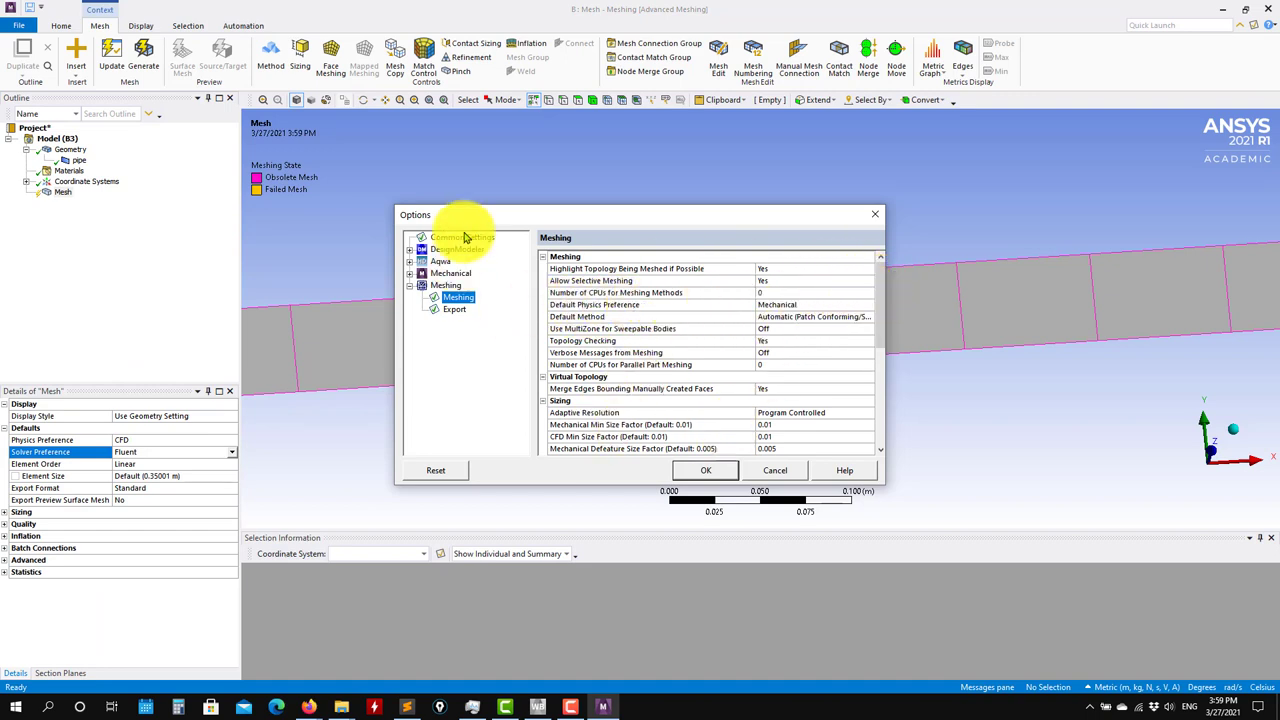
click(409, 249)
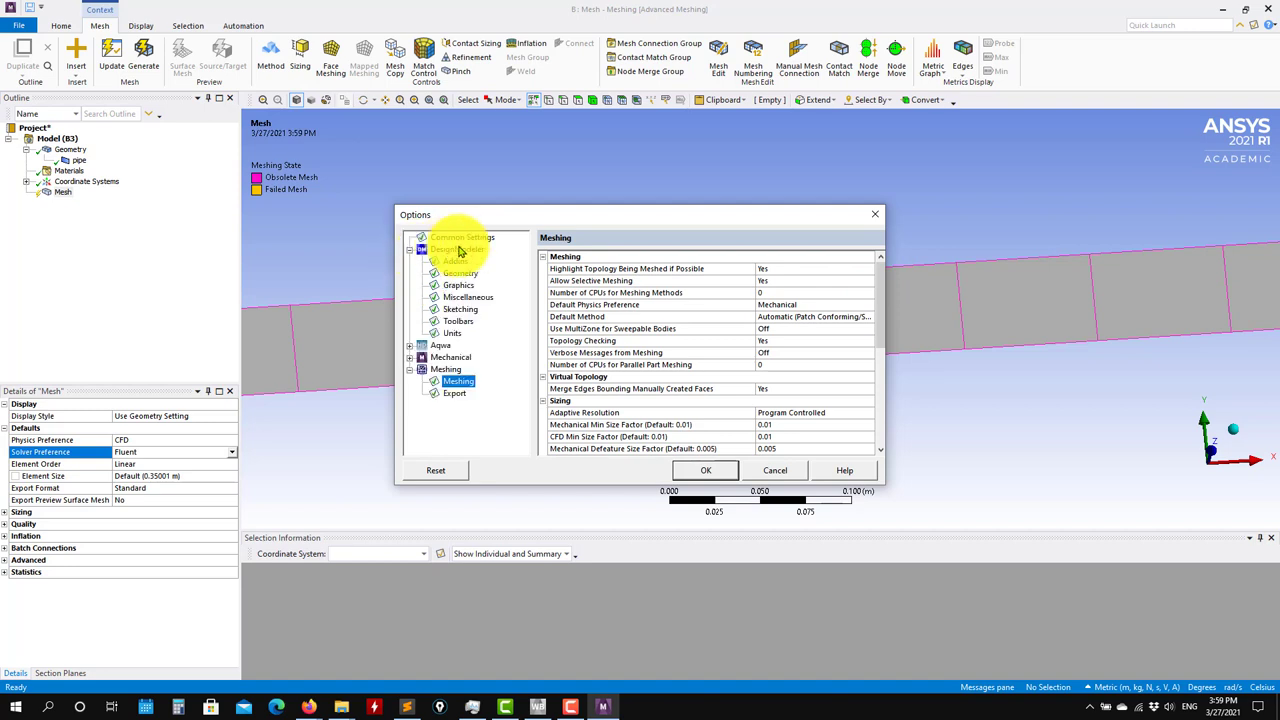
click(455, 333)
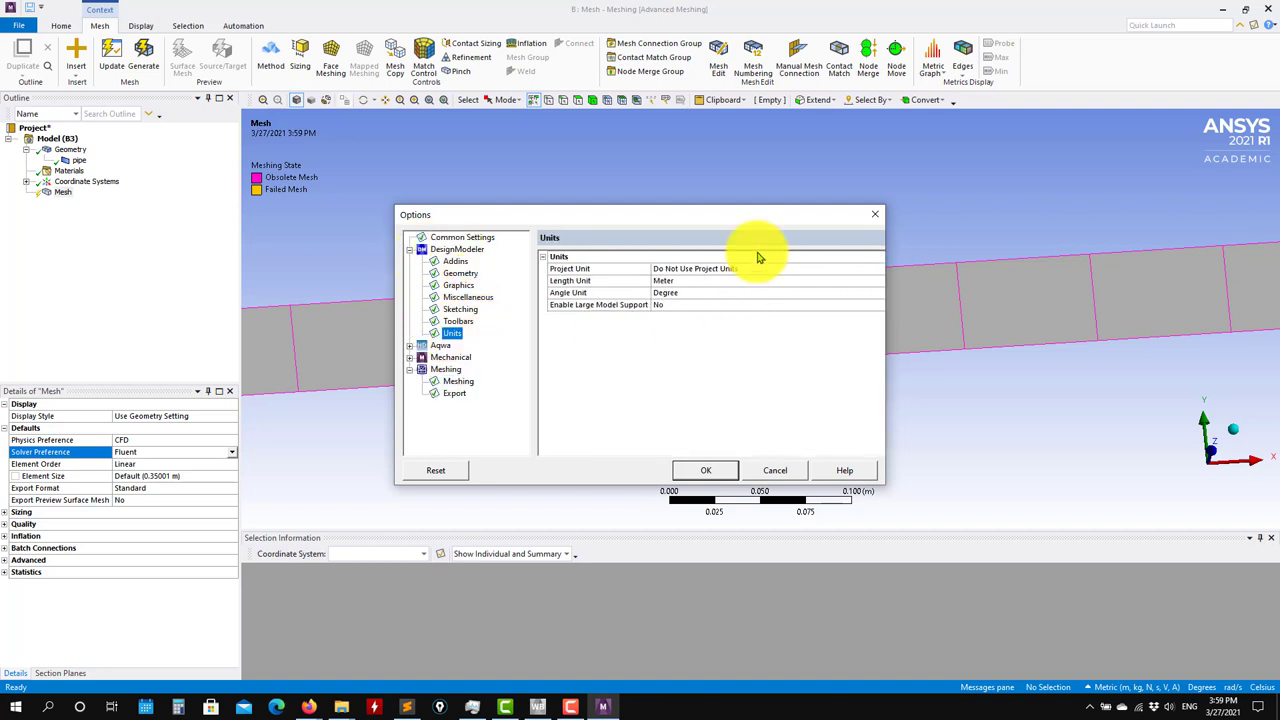
click(775, 470)
- Regenerate the pipe's mesh with the CFD and Fluent preferences and inspect the shape of its elements
scroll(514, 443, up, 3)
scroll(520, 451, down, 6)
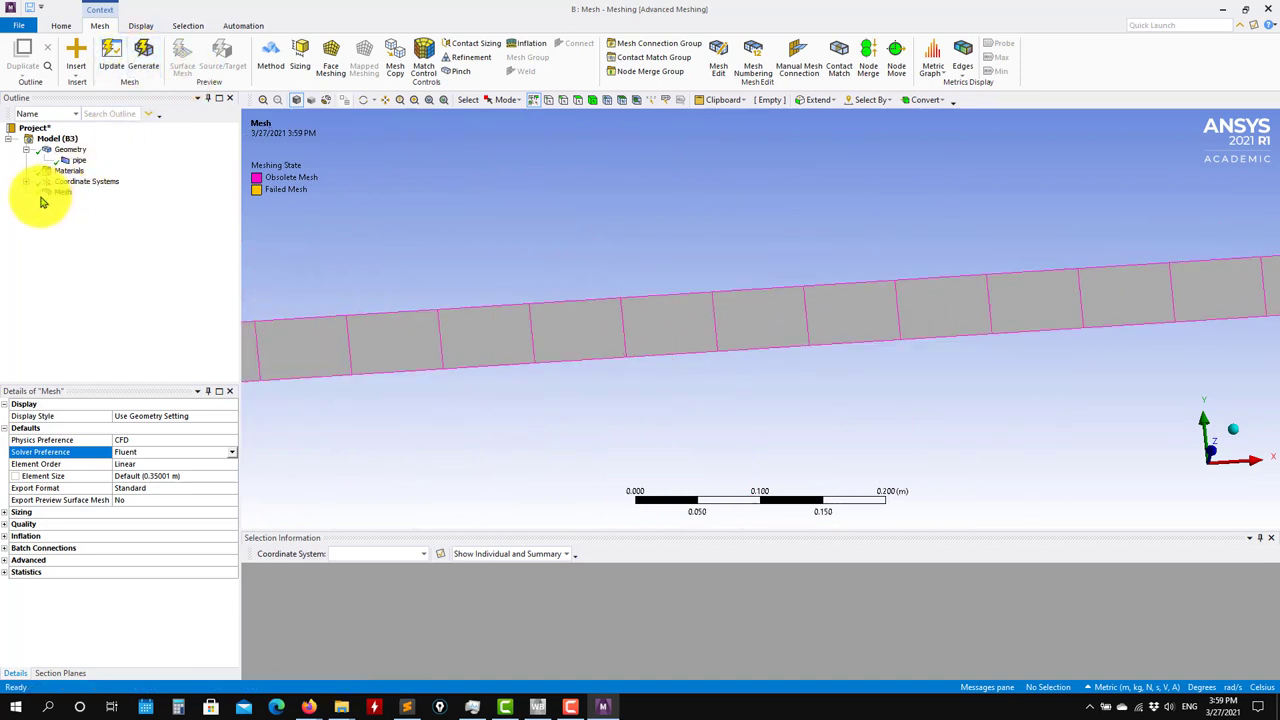
click(146, 53)
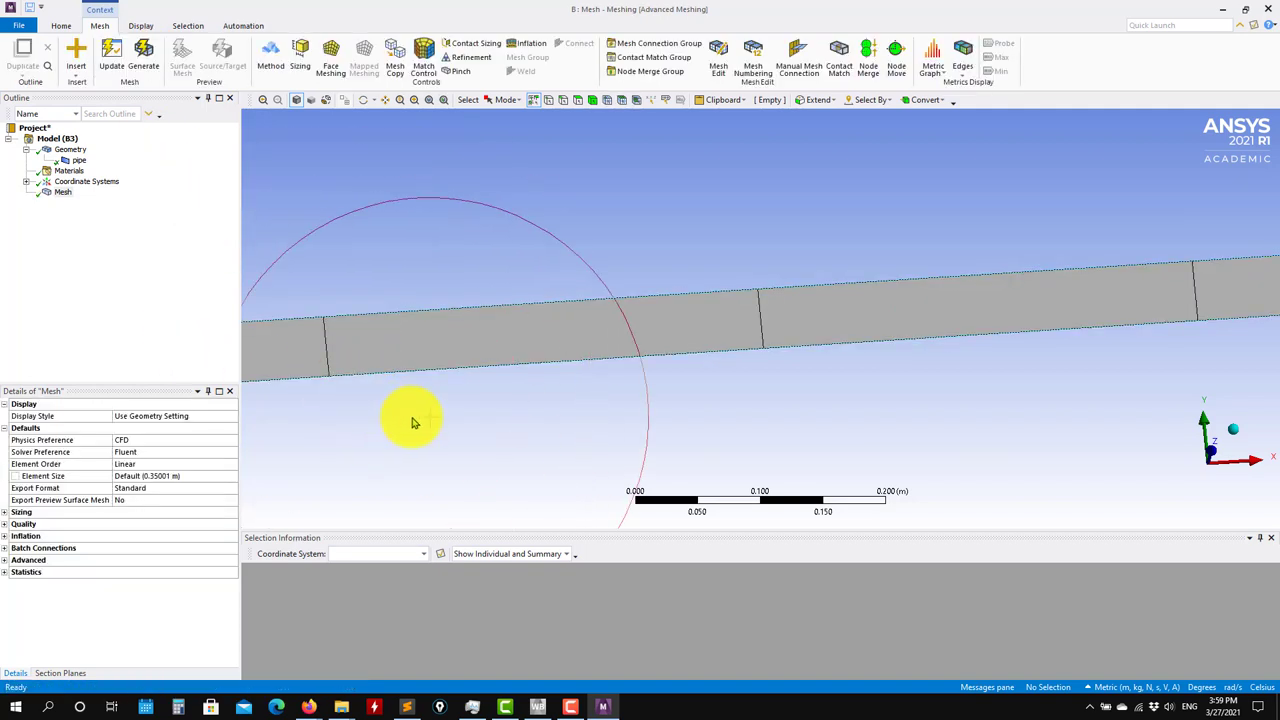
scroll(420, 418, down, 2)
scroll(421, 418, down, 5)
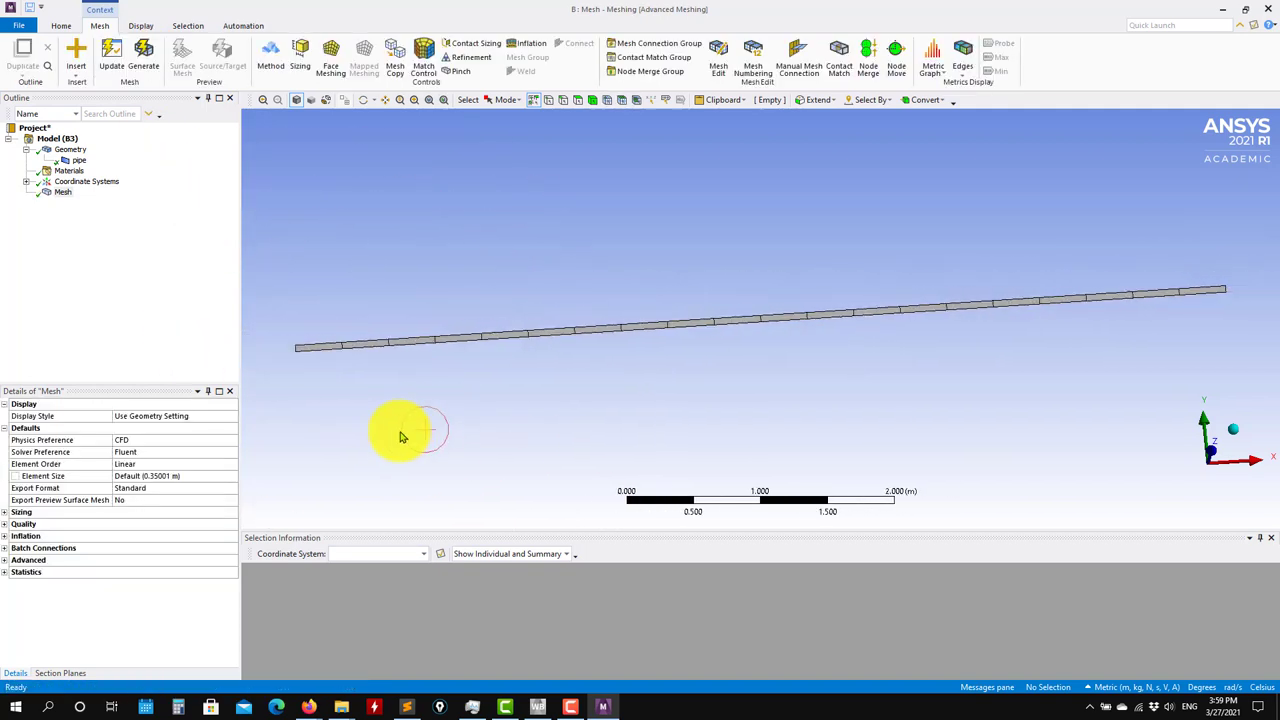
scroll(457, 385, up, 5)
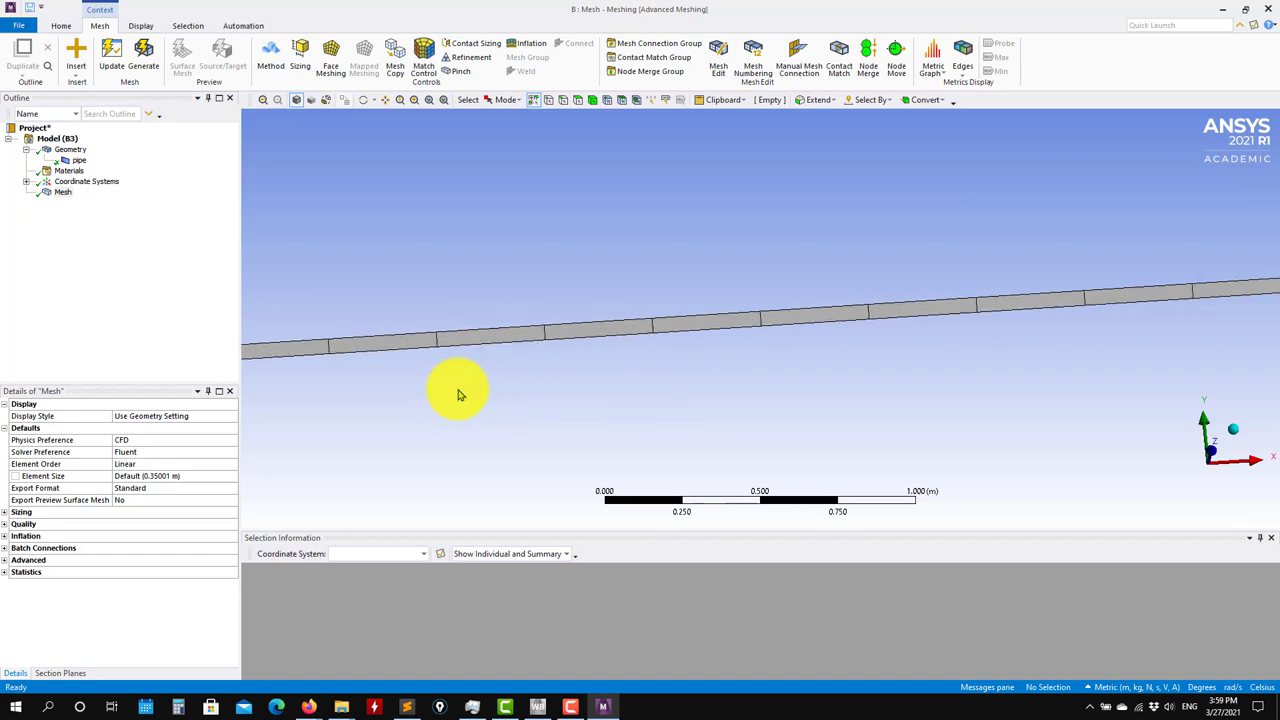
scroll(468, 333, up, 2)
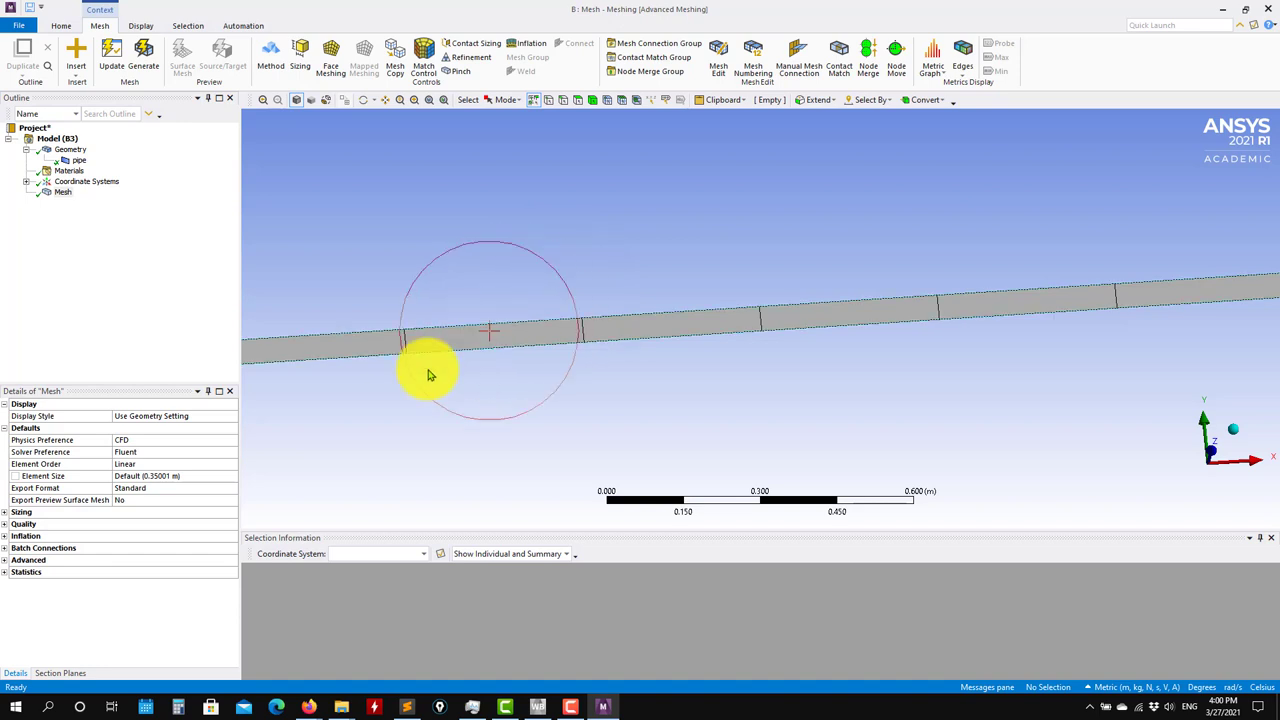
click(511, 364)
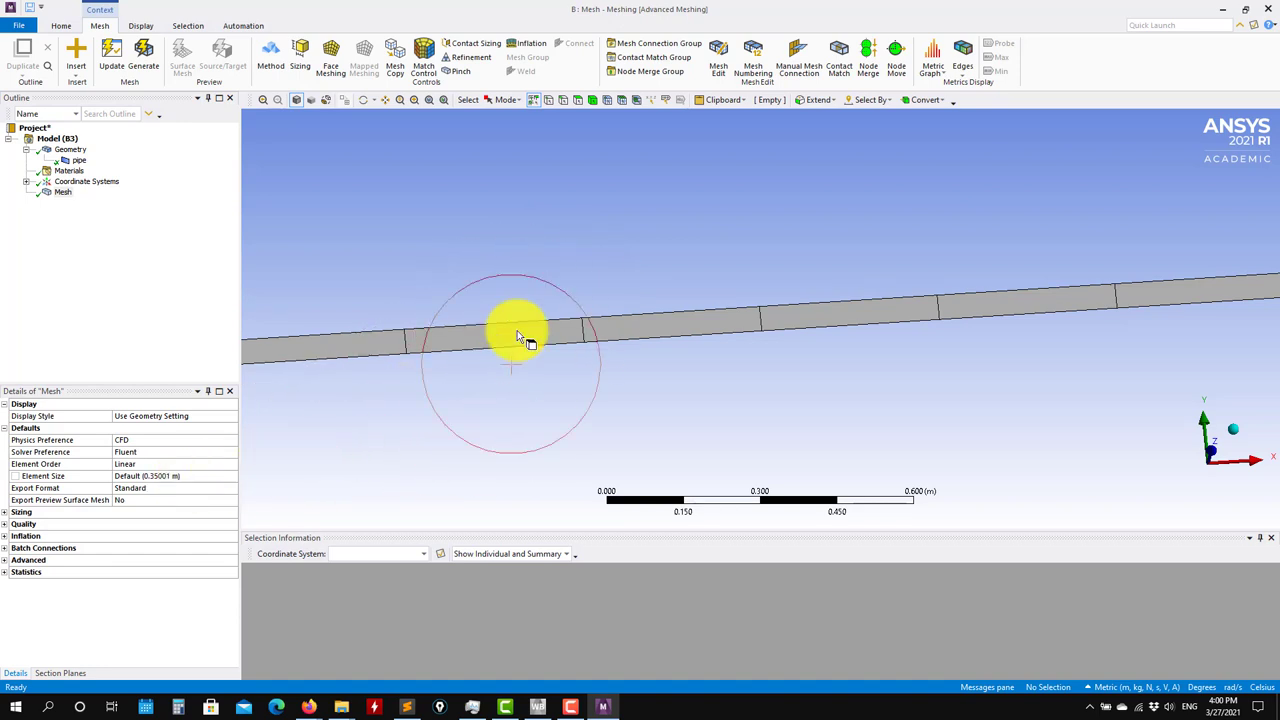
click(559, 304)
- Set the mesh's global element size to 0.05 m
click(180, 477)
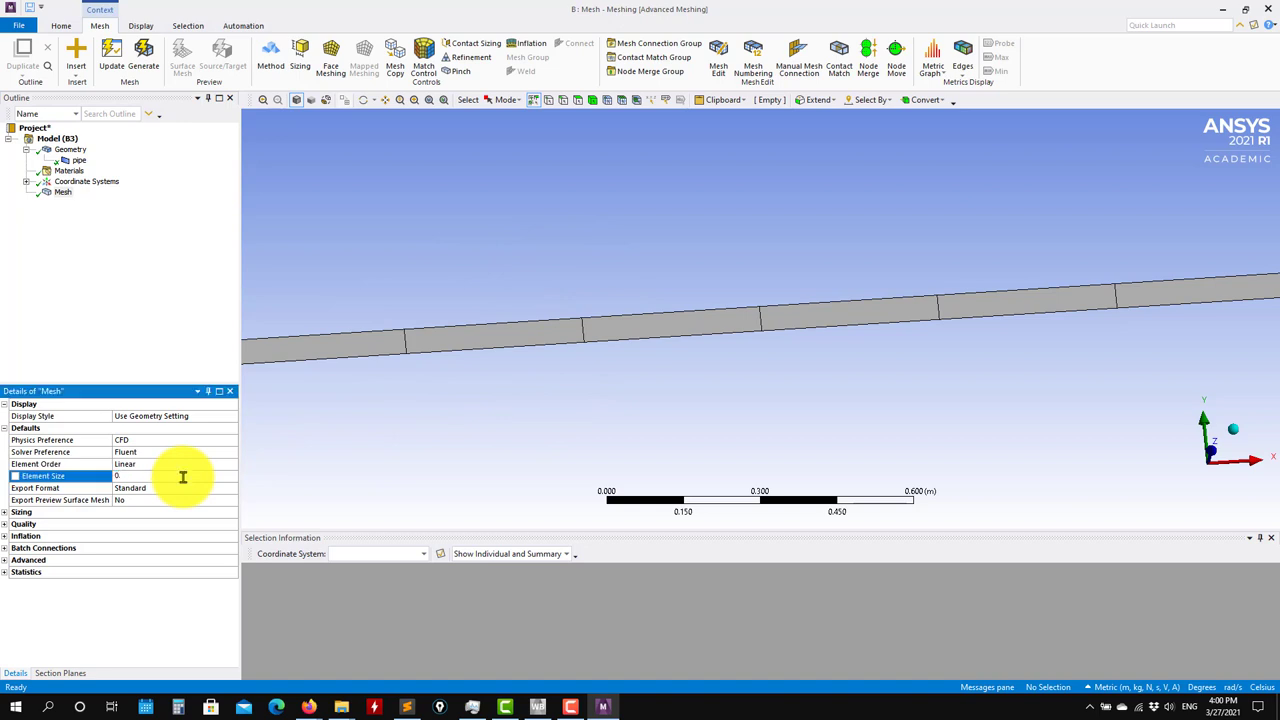
text(0.1)
key(Return)
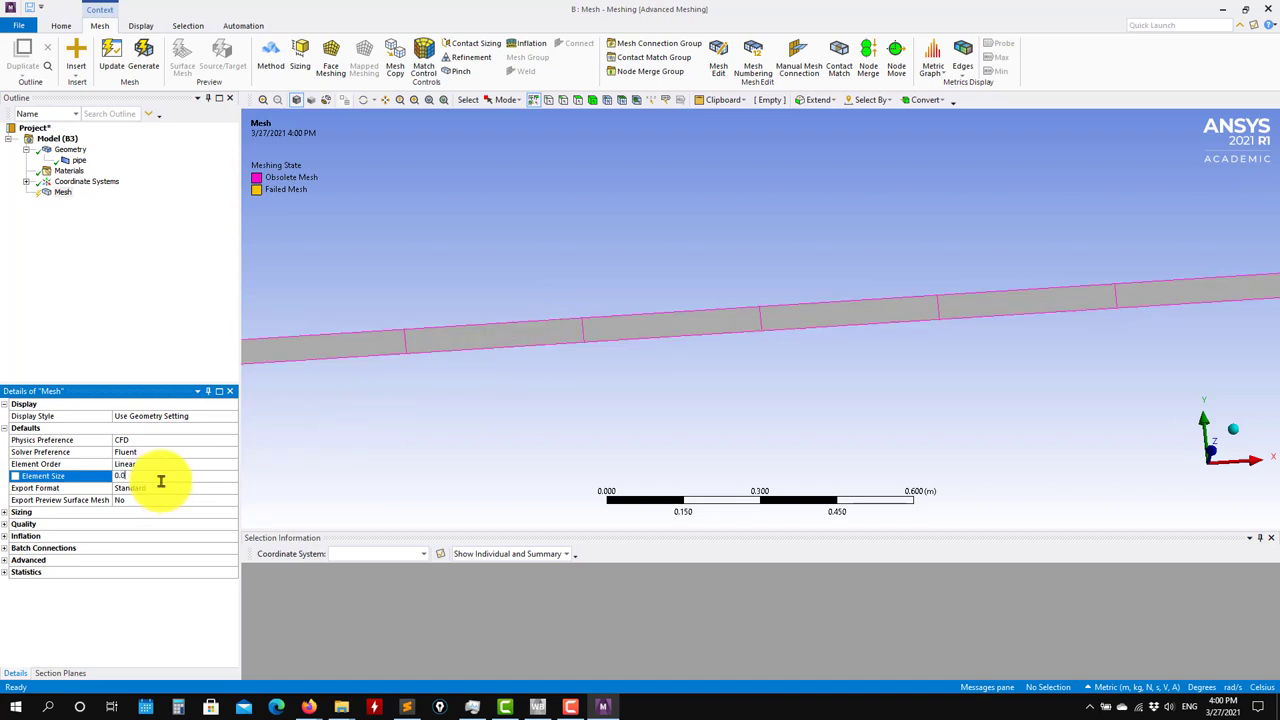
key(Return)
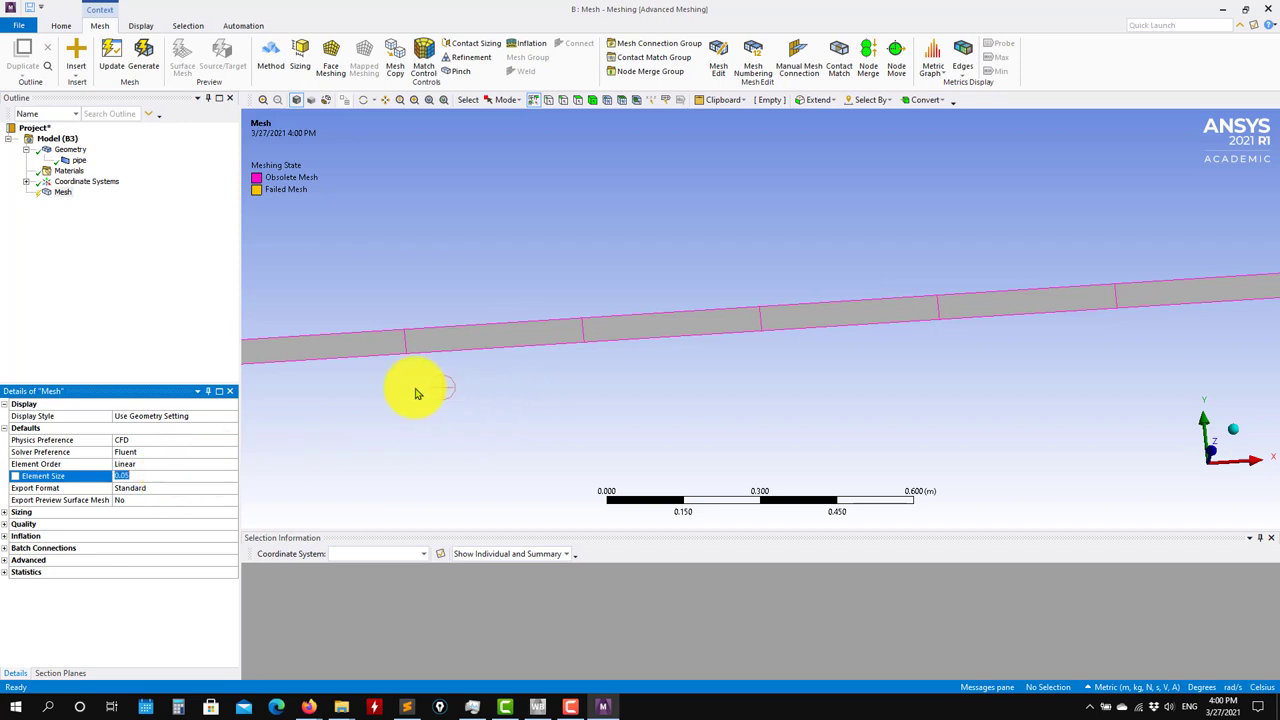
- Set the mesh's global element size to 0.01 m
ctrl+middle_drag(423, 381, 900, 380)
ctrl+middle_drag(600, 365, 790, 335)
ctrl+middle_drag(563, 331, 836, 278)
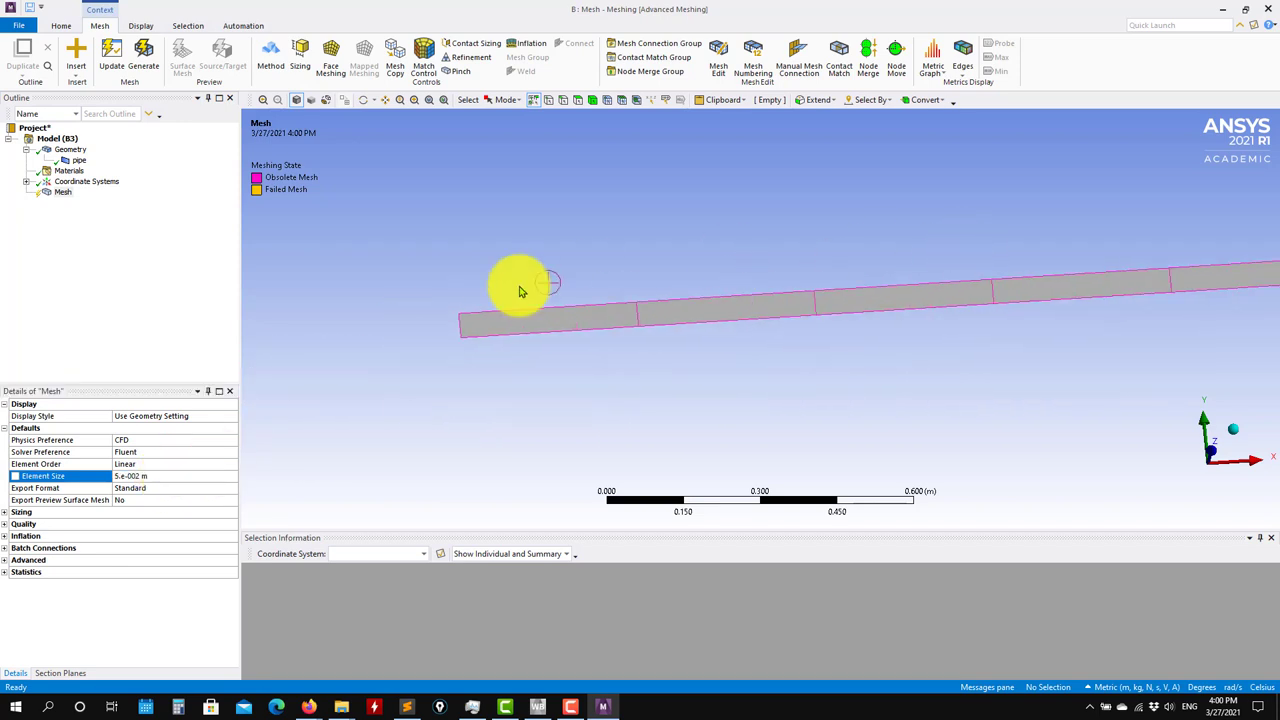
scroll(756, 318, up, 3)
click(167, 478)
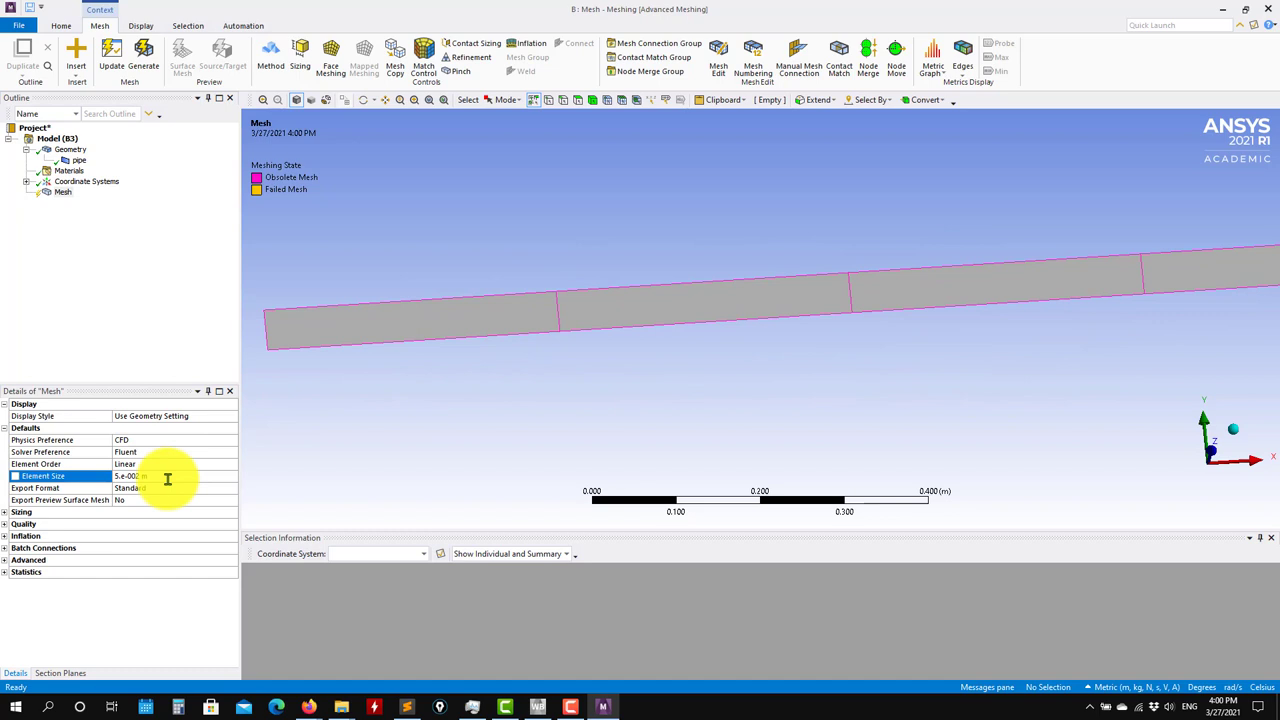
click(167, 478)
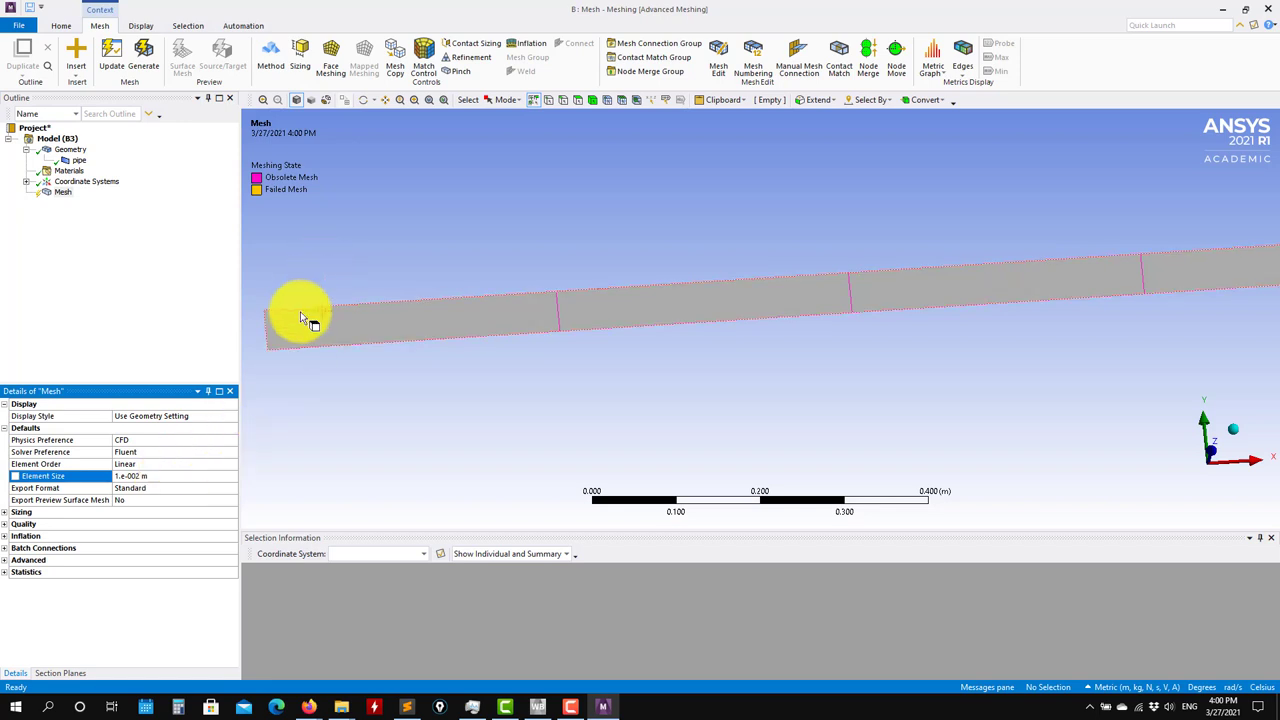
- Regenerate the pipe's mesh with the refined global element size
ctrl+middle_drag(359, 345, 530, 324)
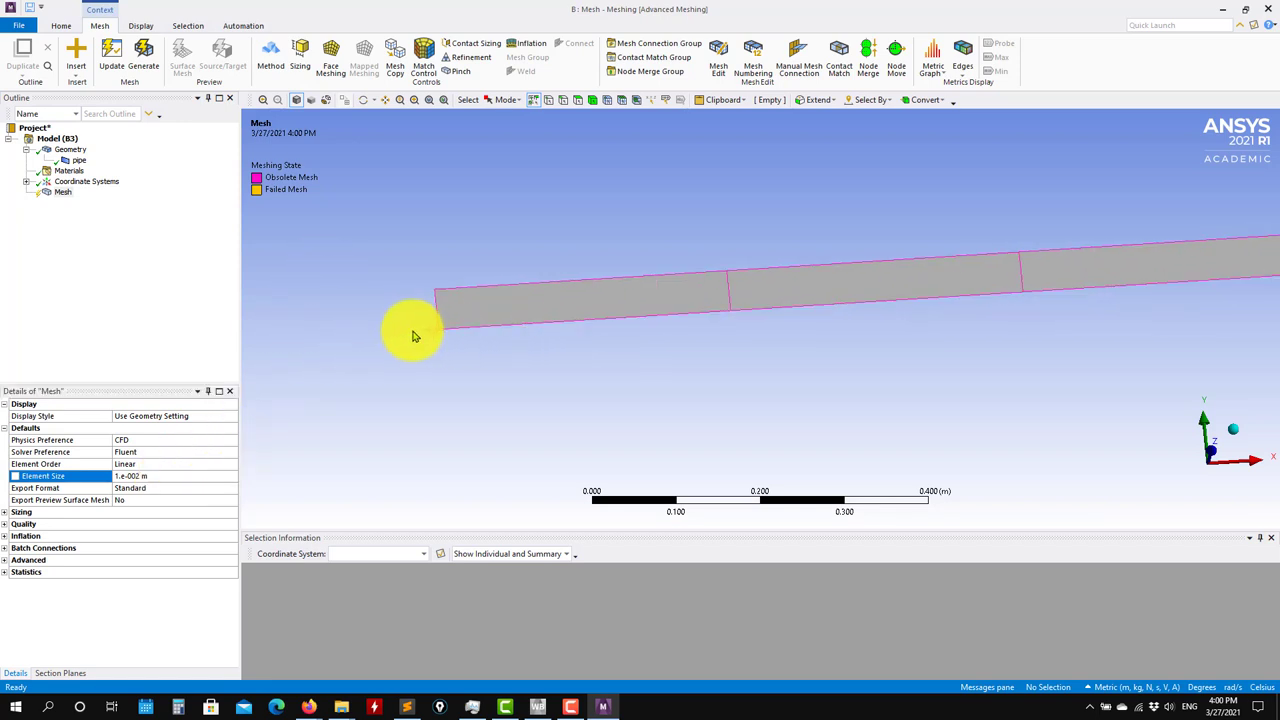
middle_drag(439, 328, 434, 328)
scroll(433, 329, up, 1)
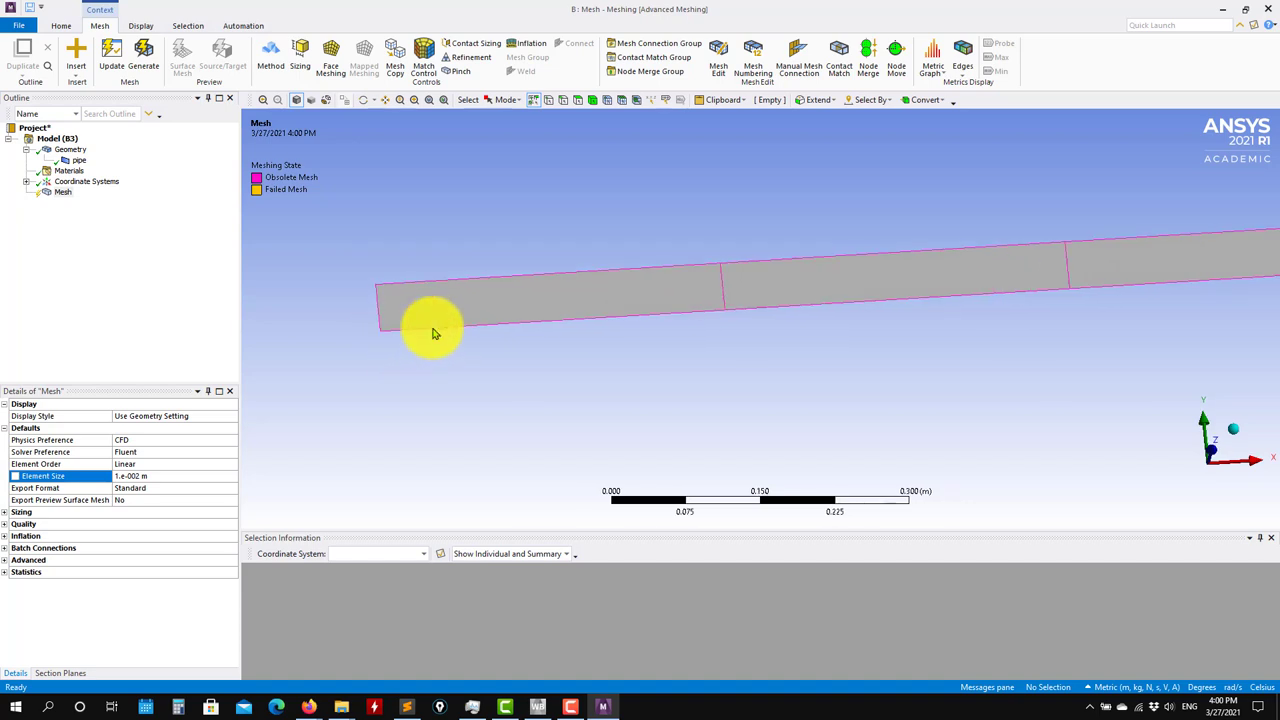
scroll(430, 330, up, 1)
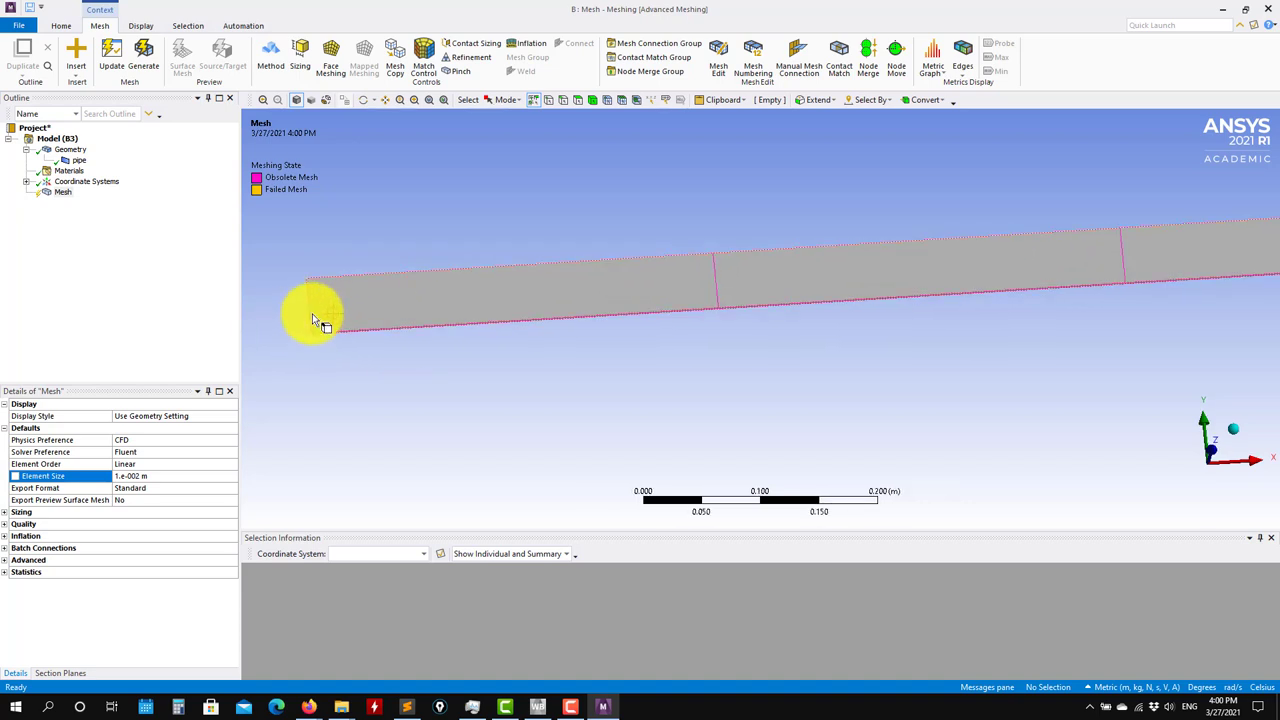
click(141, 54)
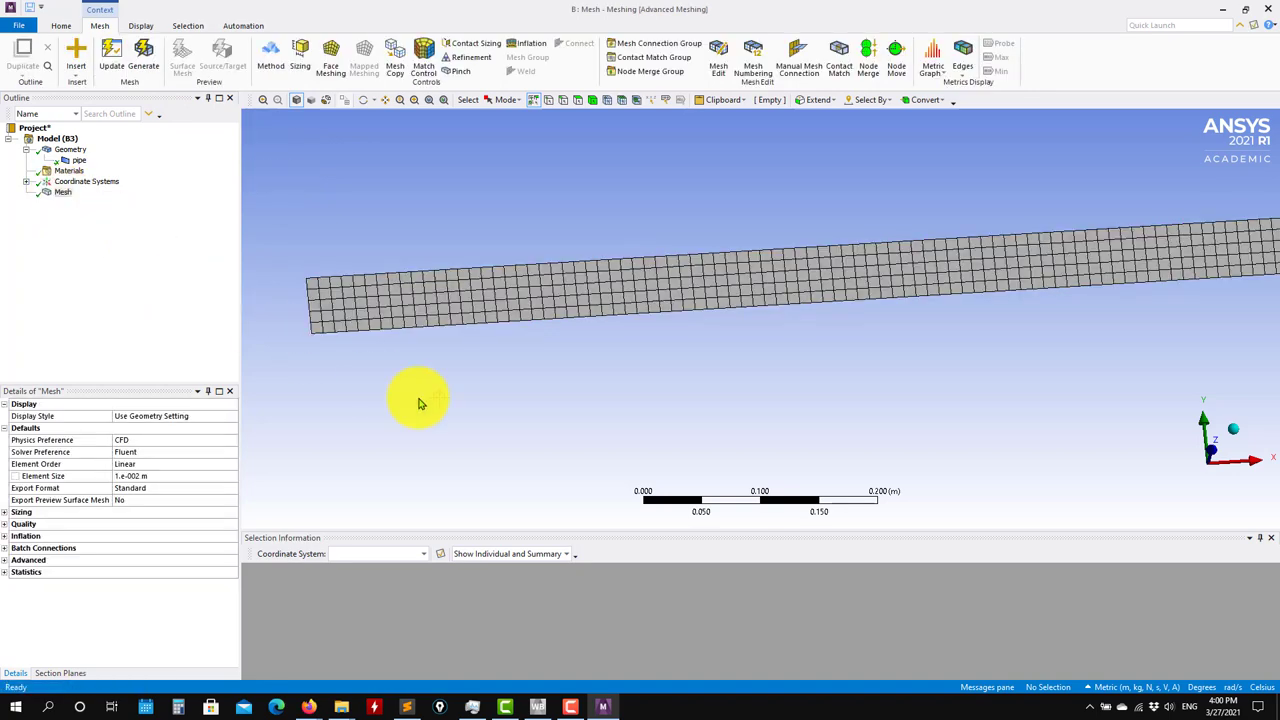
- Examine the size and shape of the regenerated elements near the end of the pipe
scroll(524, 409, up, 5)
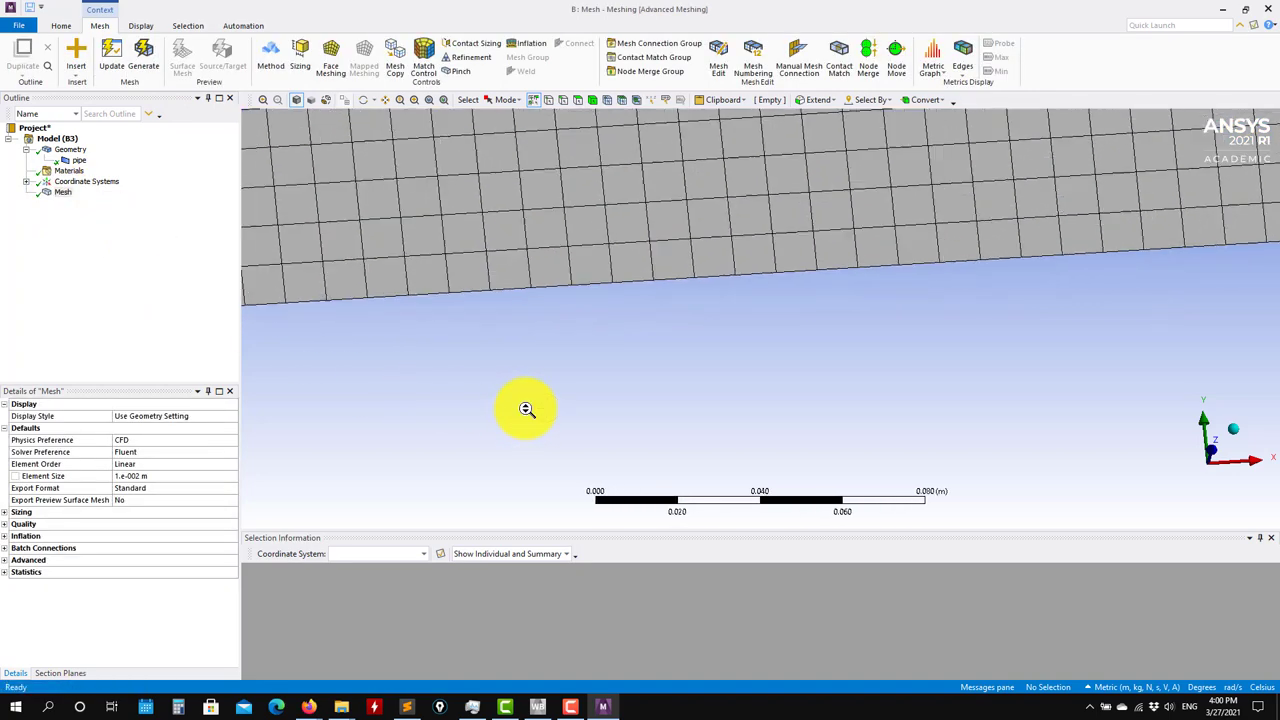
scroll(526, 408, down, 3)
scroll(524, 408, down, 3)
scroll(523, 388, up, 5)
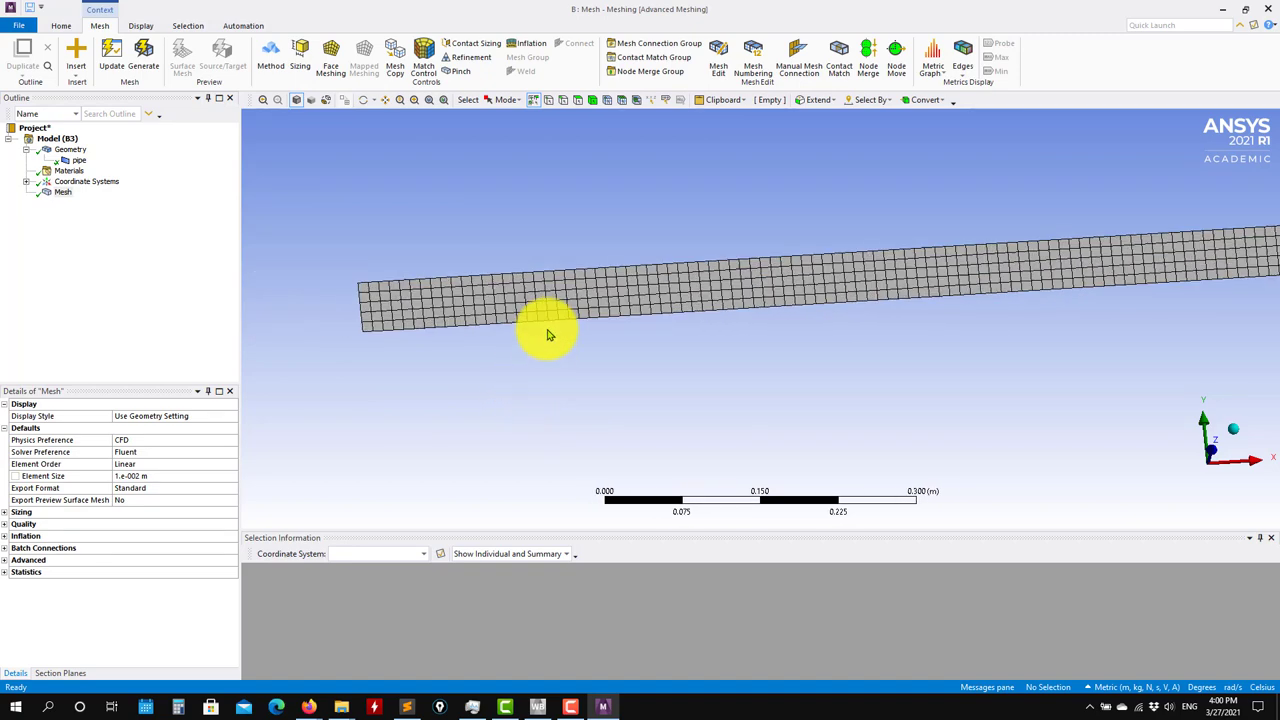
ctrl+middle_drag(390, 367, 834, 397)
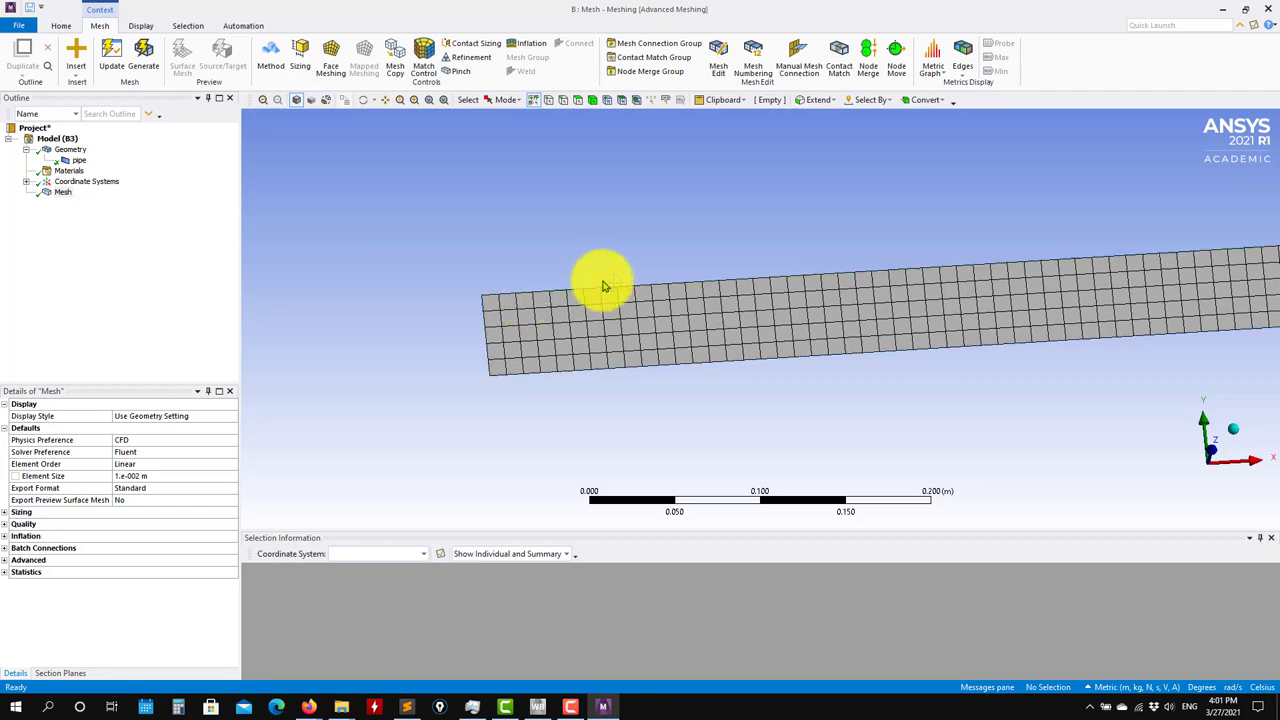
scroll(562, 349, up, 1)
scroll(563, 349, up, 3)
middle_drag(728, 405, 836, 409)
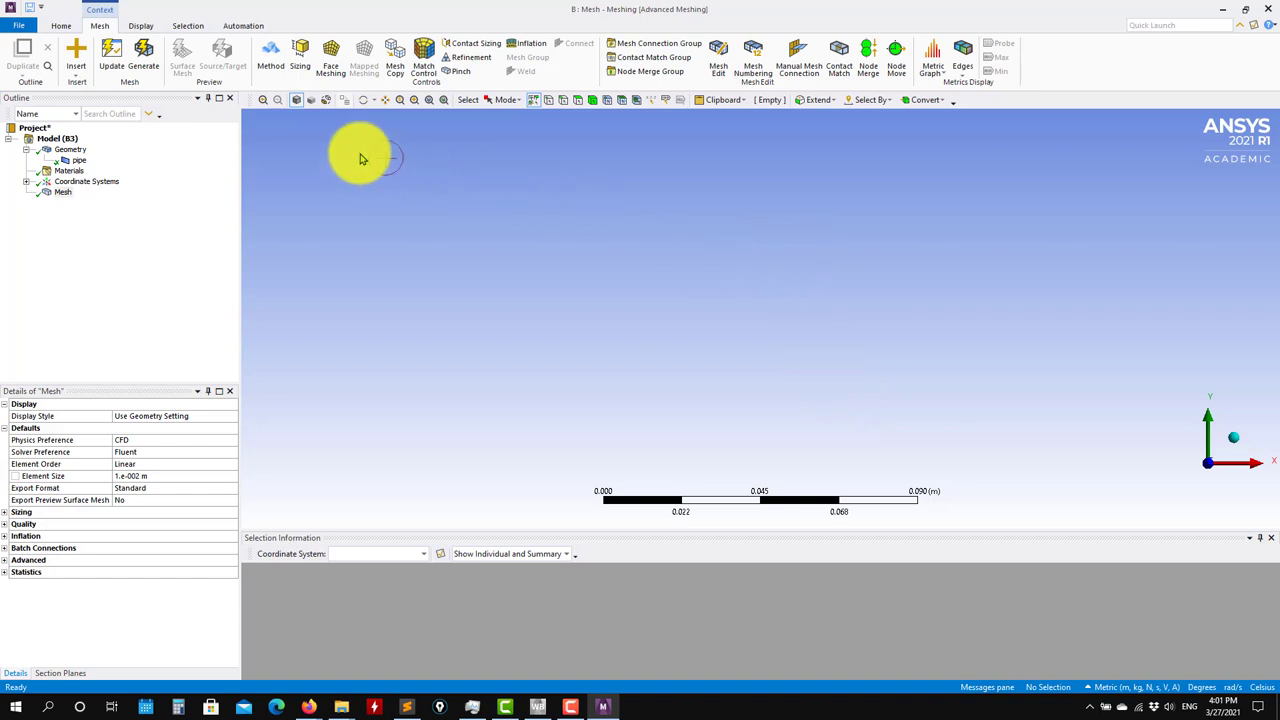
- Inspect the element rows across the pipe's height at its end face-on, and look up the mesh's node and element statistics
click(429, 100)
scroll(543, 343, up, 3)
ctrl+middle_drag(262, 318, 860, 318)
scroll(774, 349, up, 5)
scroll(594, 320, up, 3)
ctrl+middle_drag(522, 320, 774, 317)
scroll(394, 315, up, 1)
scroll(672, 323, up, 3)
ctrl+middle_drag(672, 323, 644, 362)
scroll(558, 323, up, 2)
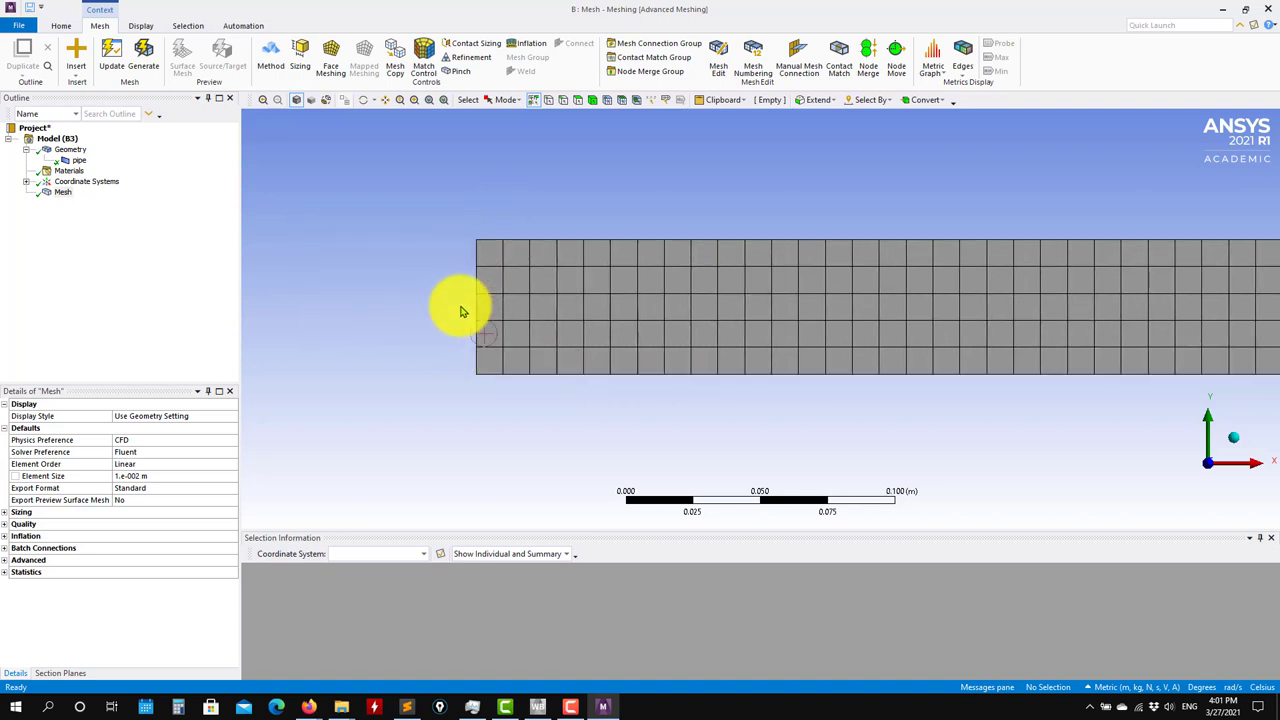
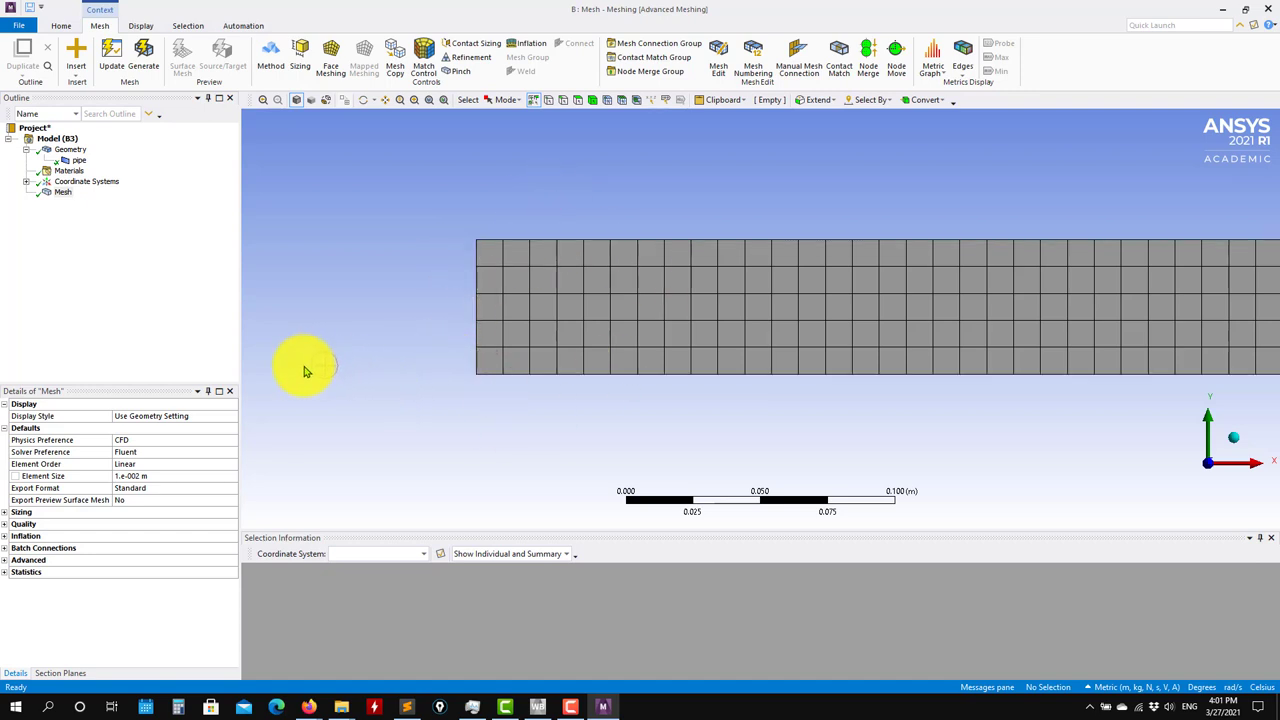
click(64, 193)
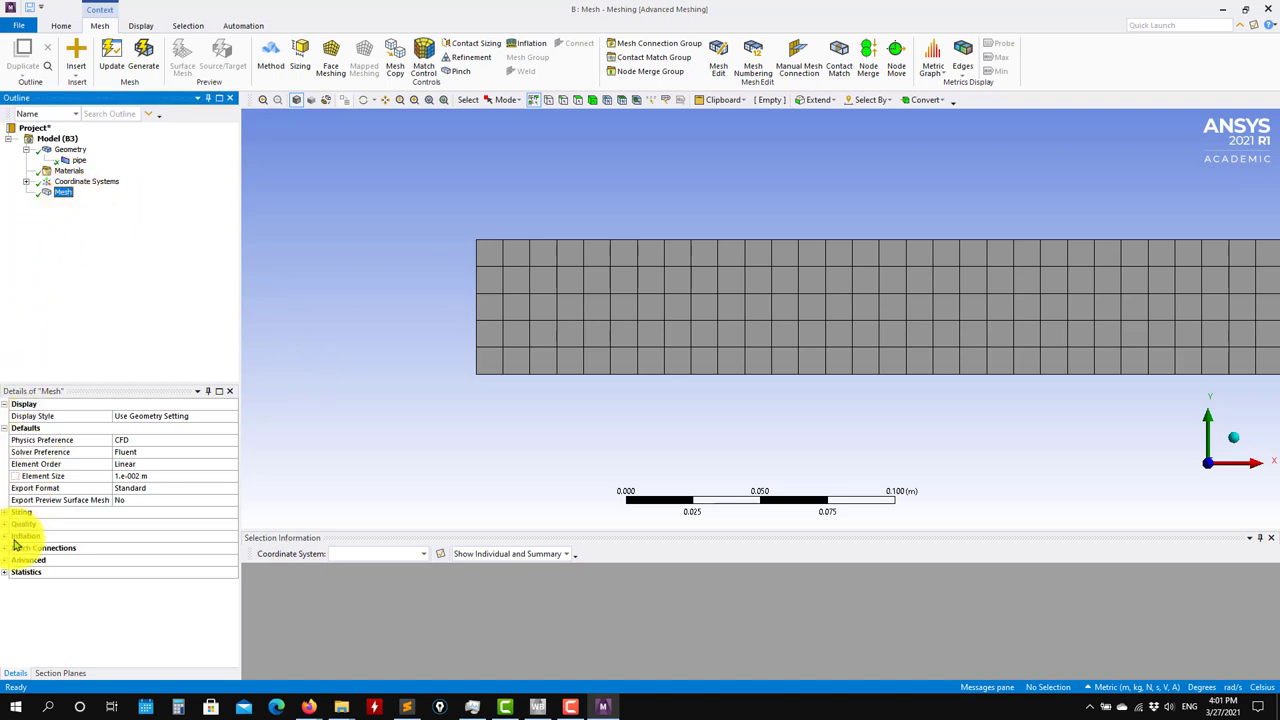
click(6, 572)
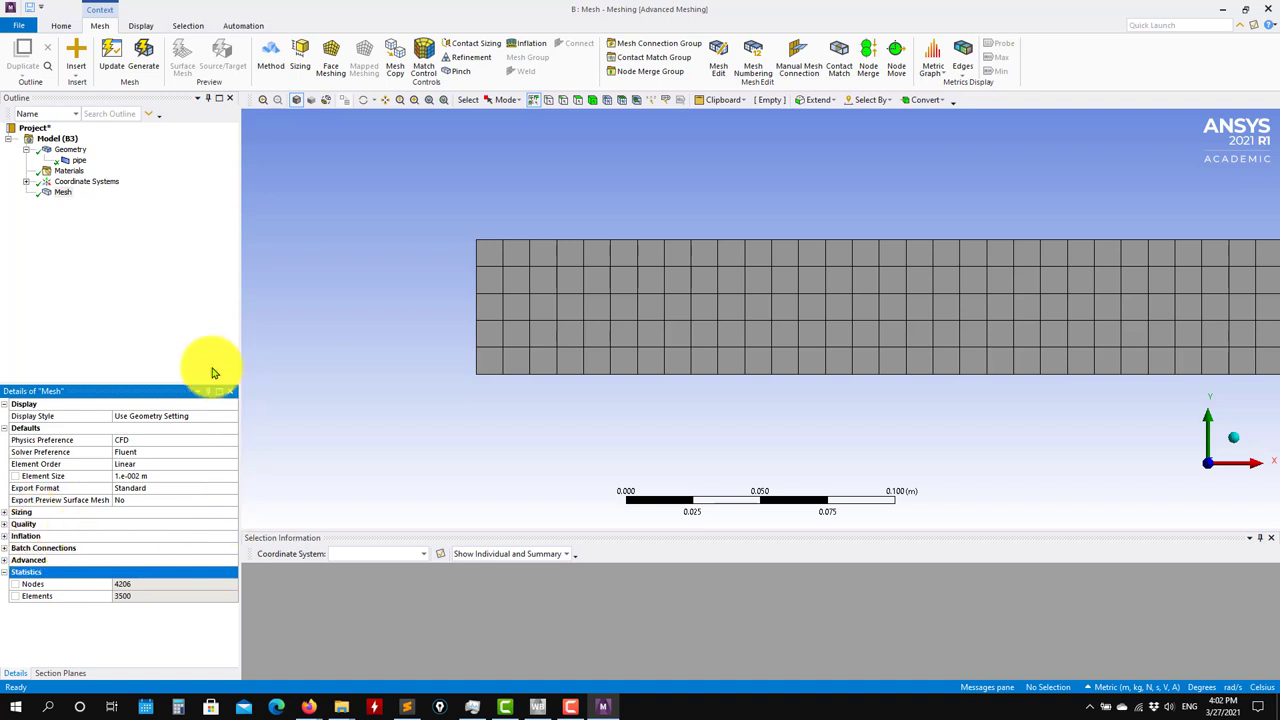
- Insert a Method control under the mesh and scope it to the pipe body
right_click(63, 197)
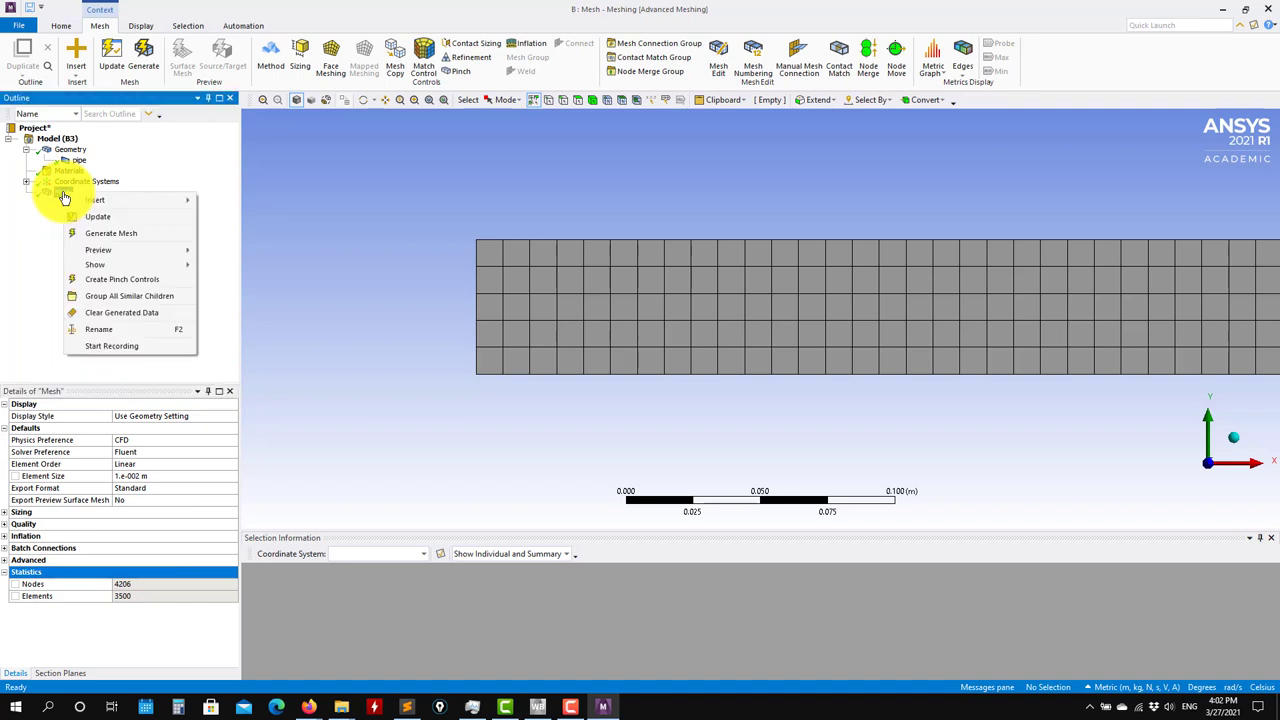
mouse_move(105, 200)
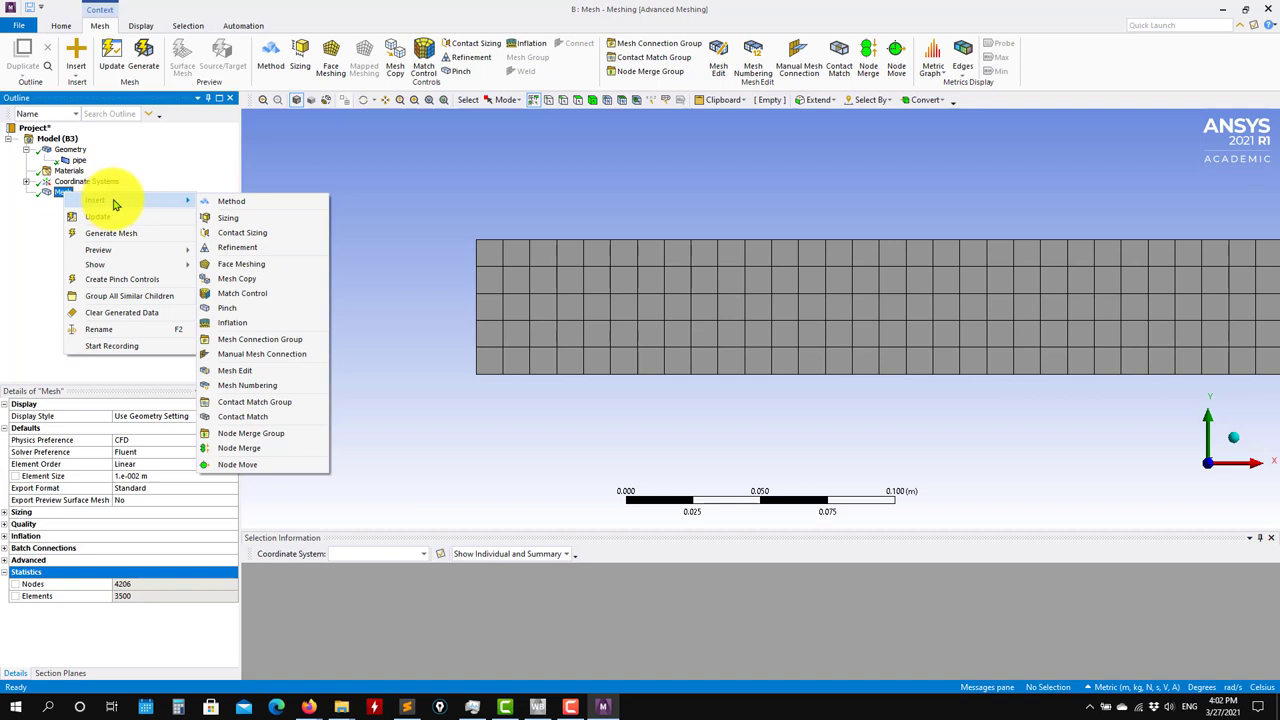
click(233, 203)
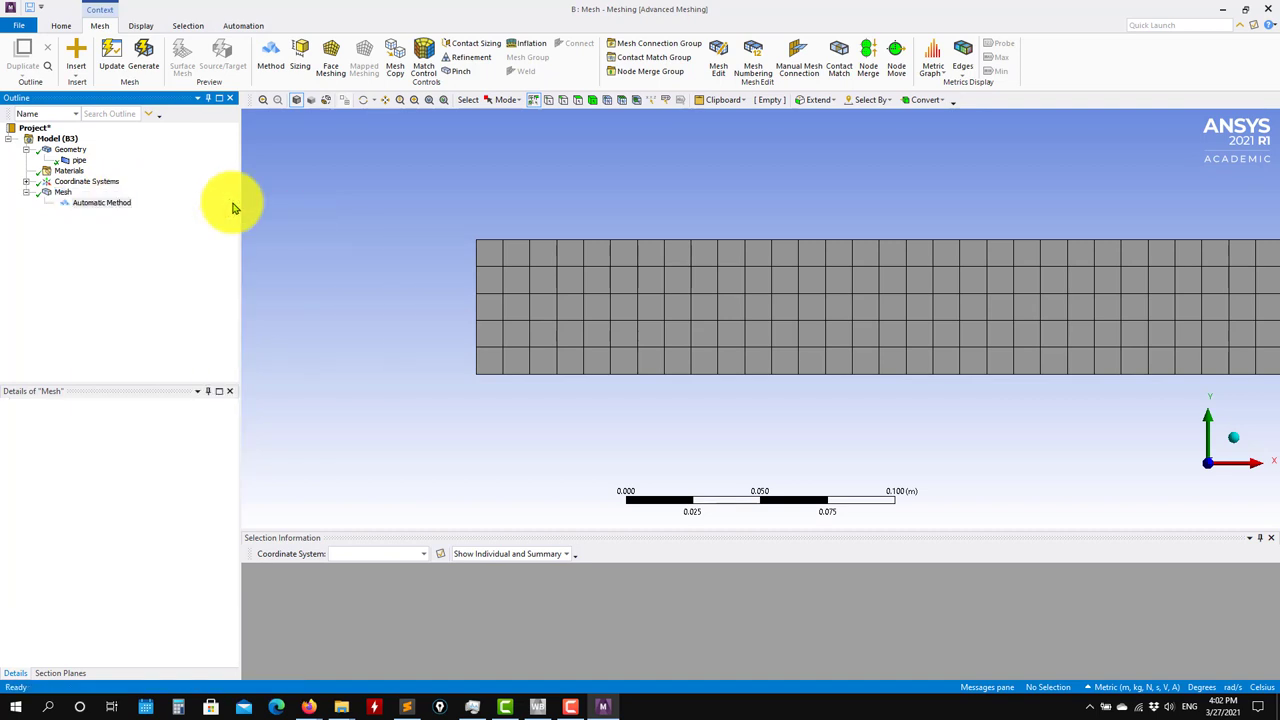
click(698, 276)
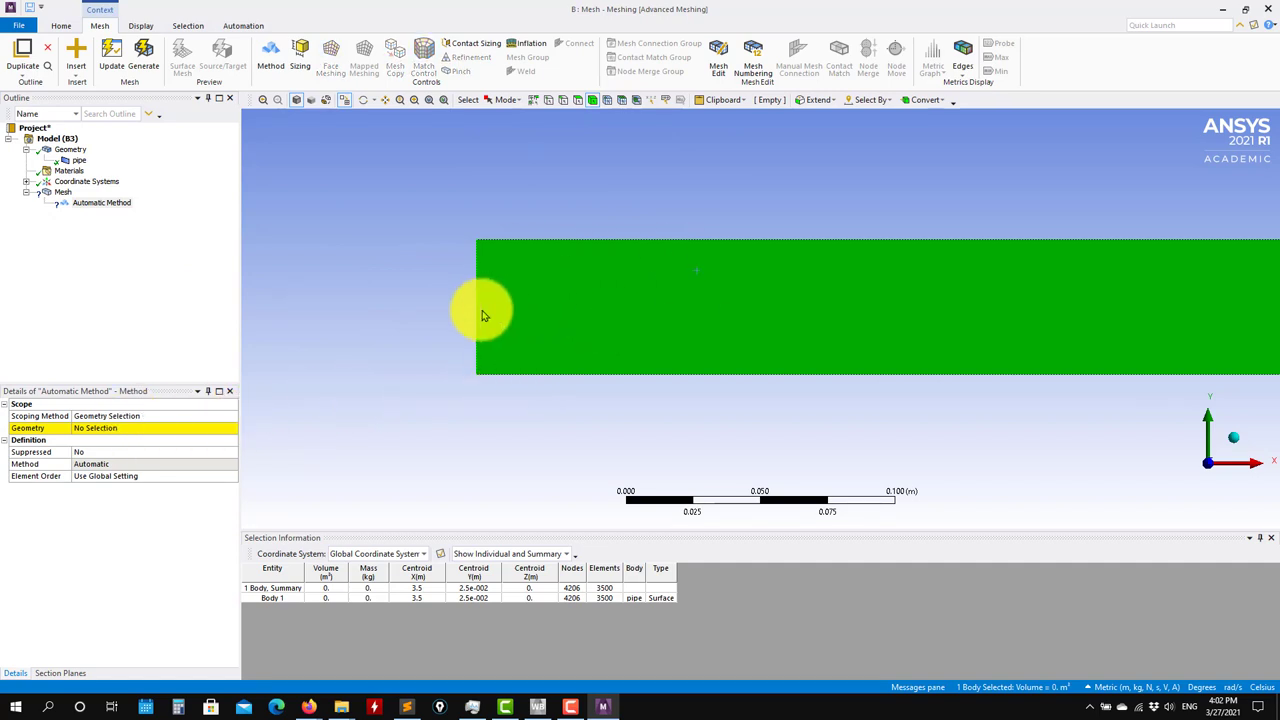
click(86, 428)
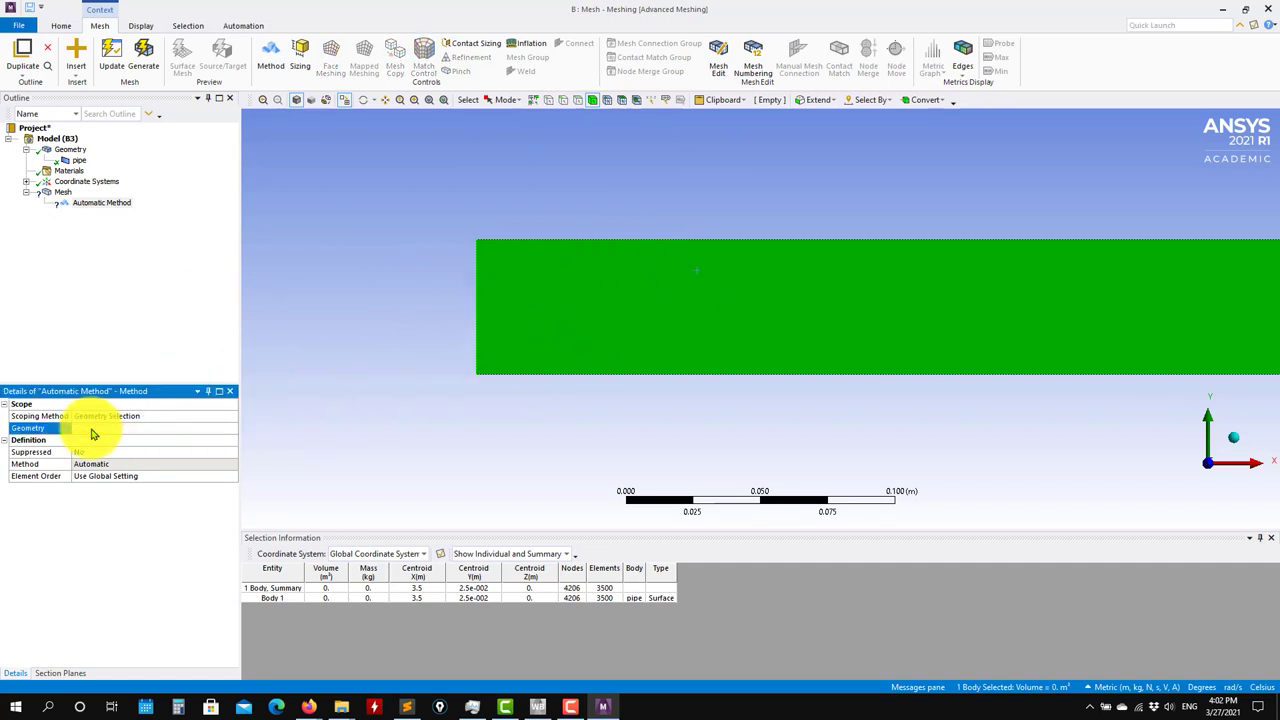
click(92, 429)
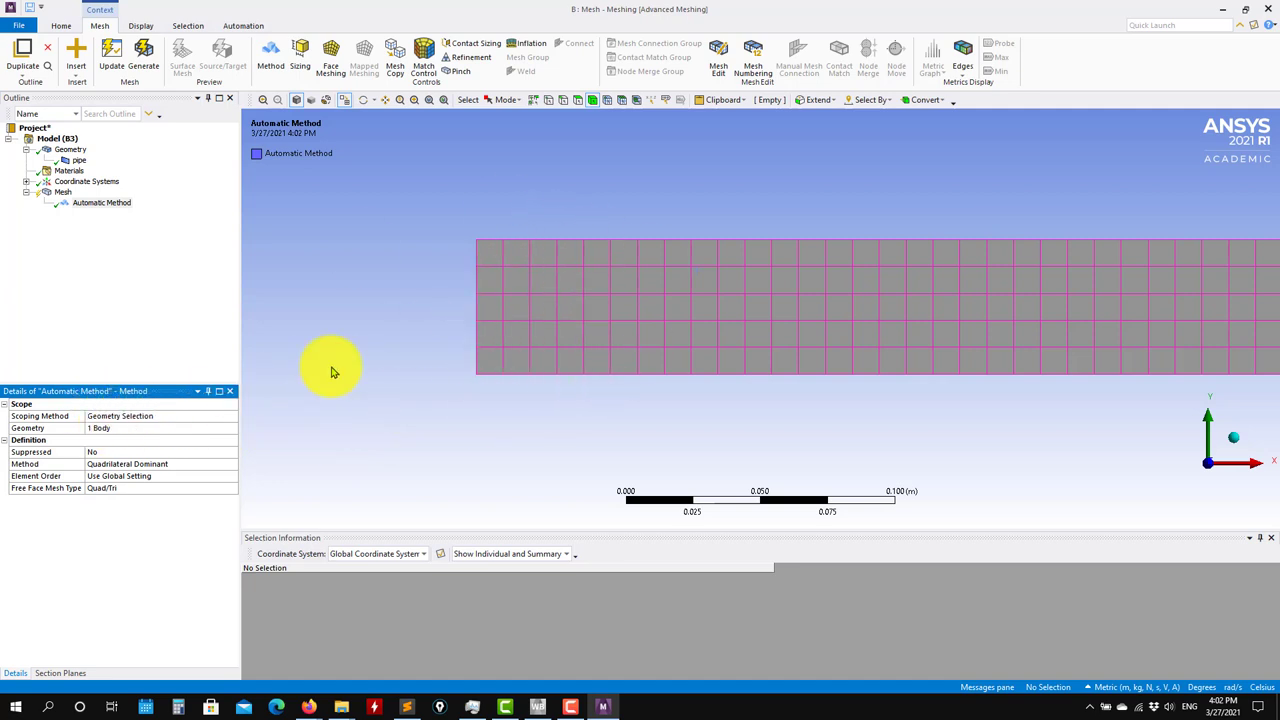
- Set the pipe's meshing method to Triangles, regenerate the mesh and inspect the triangular elements
click(172, 476)
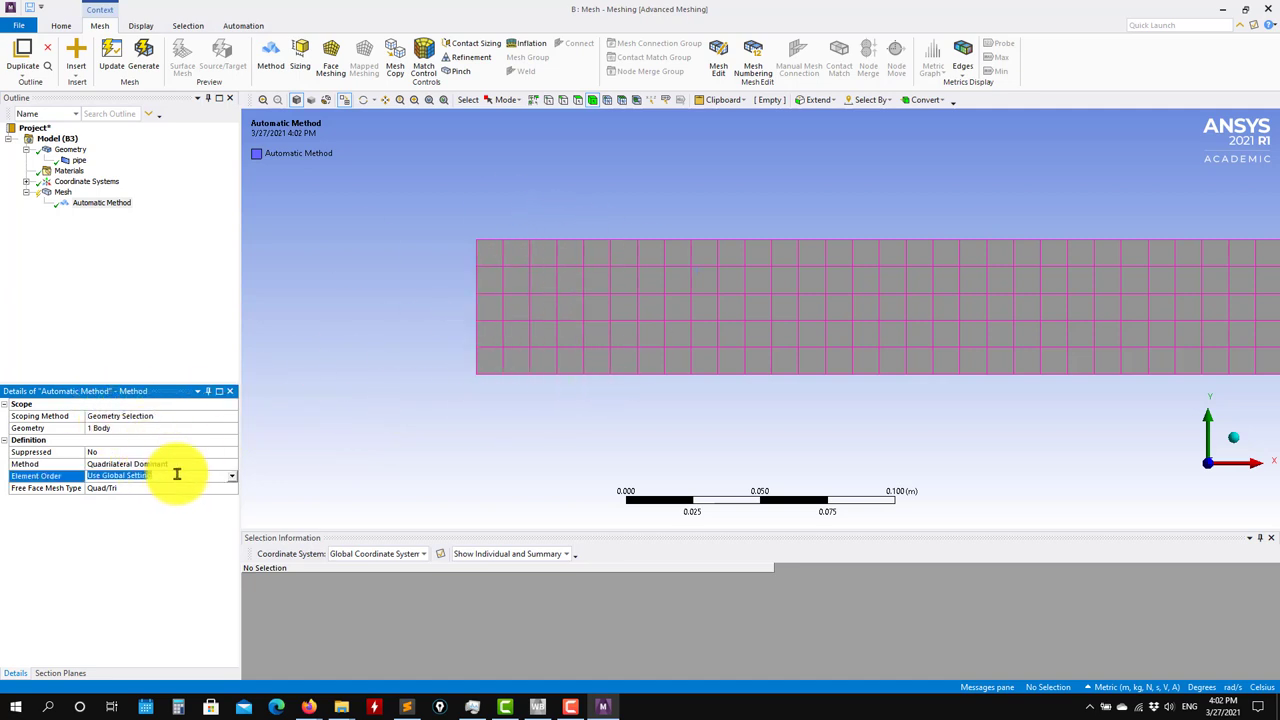
click(226, 489)
click(232, 490)
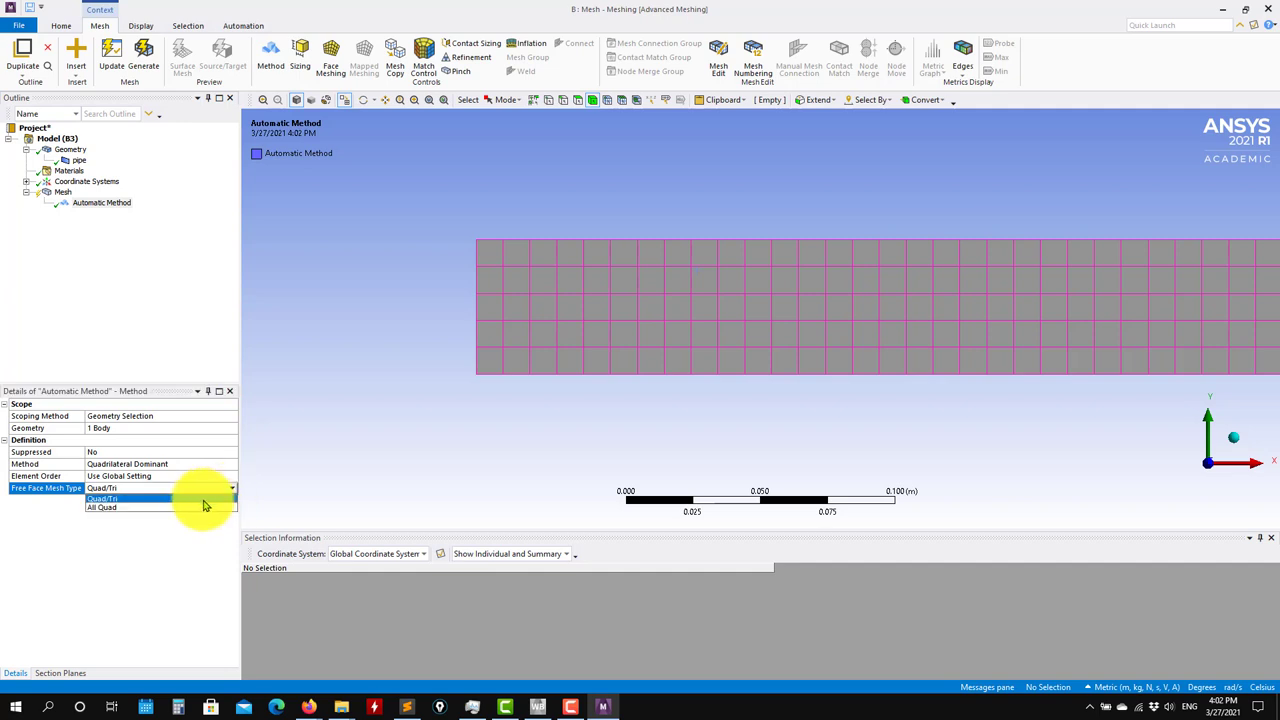
click(223, 464)
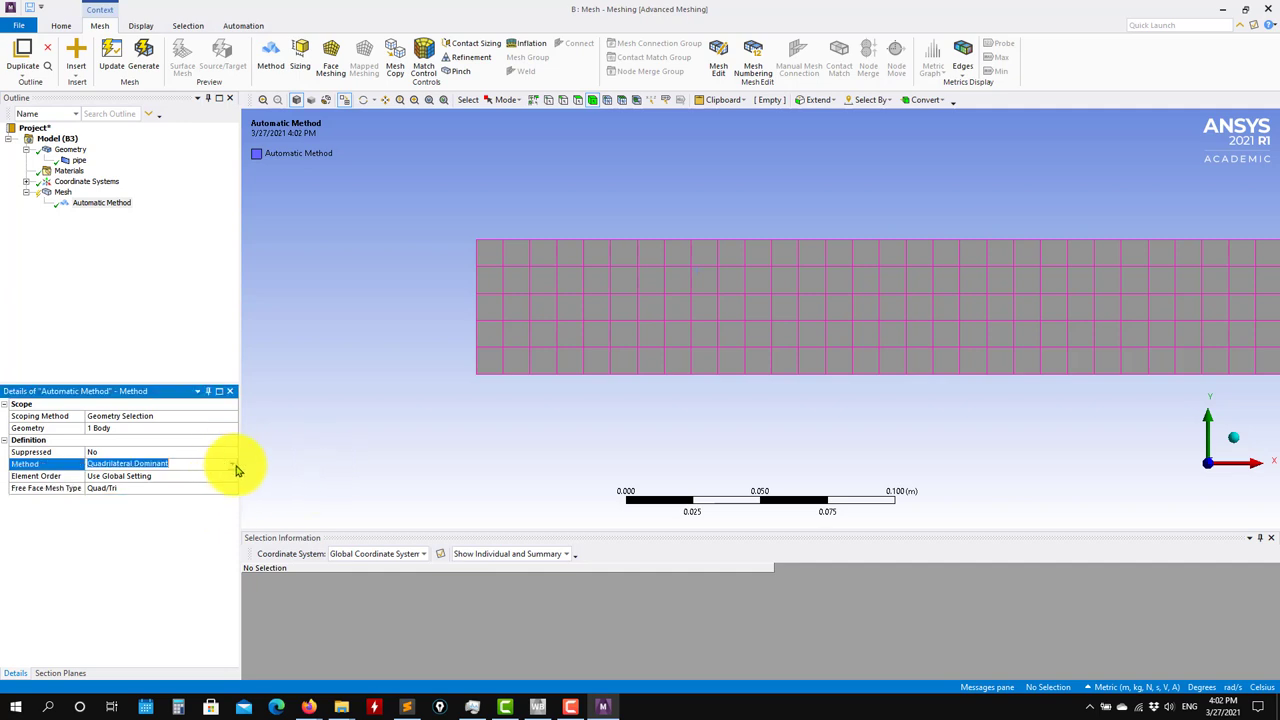
click(236, 467)
click(143, 488)
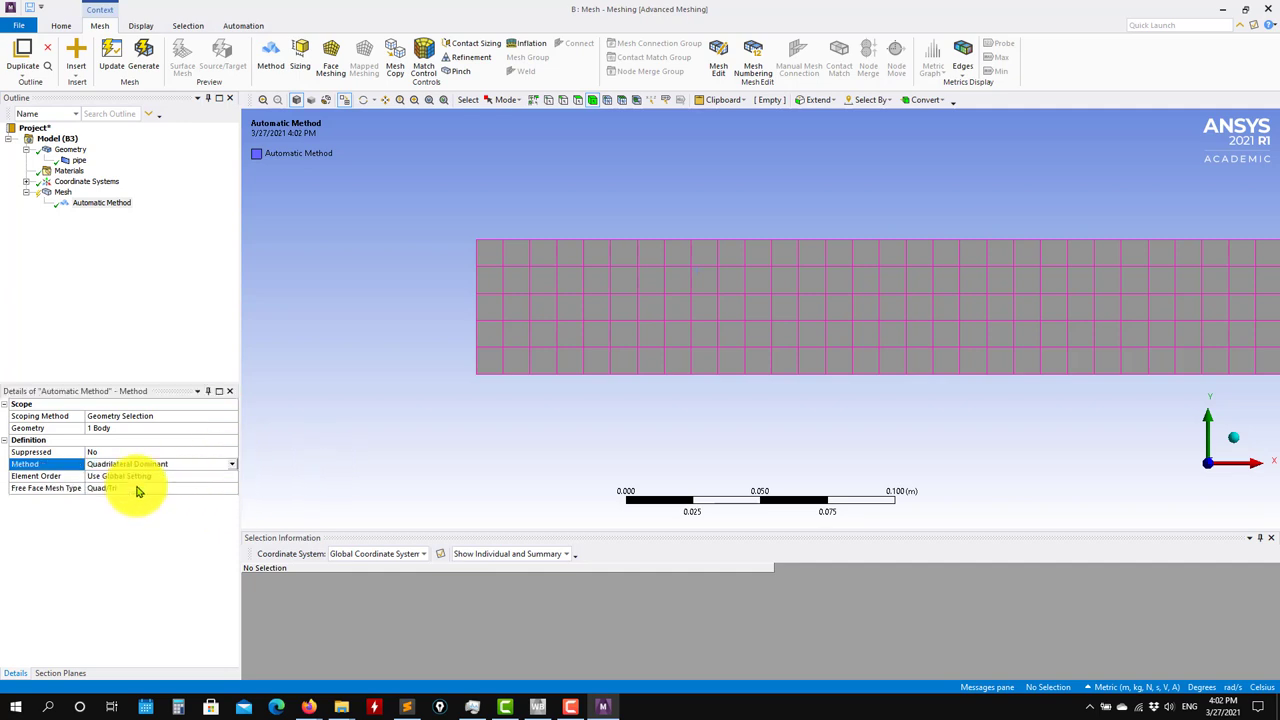
click(115, 55)
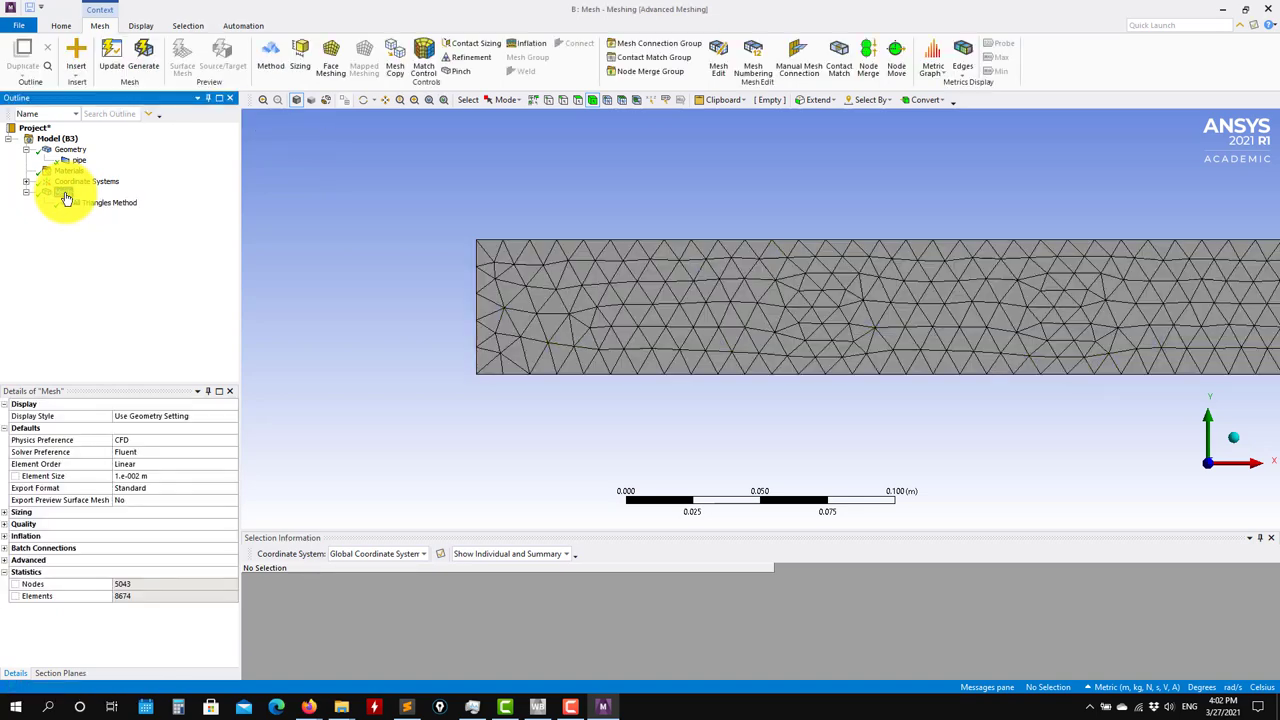
scroll(820, 380, down, 5)
scroll(873, 374, up, 5)
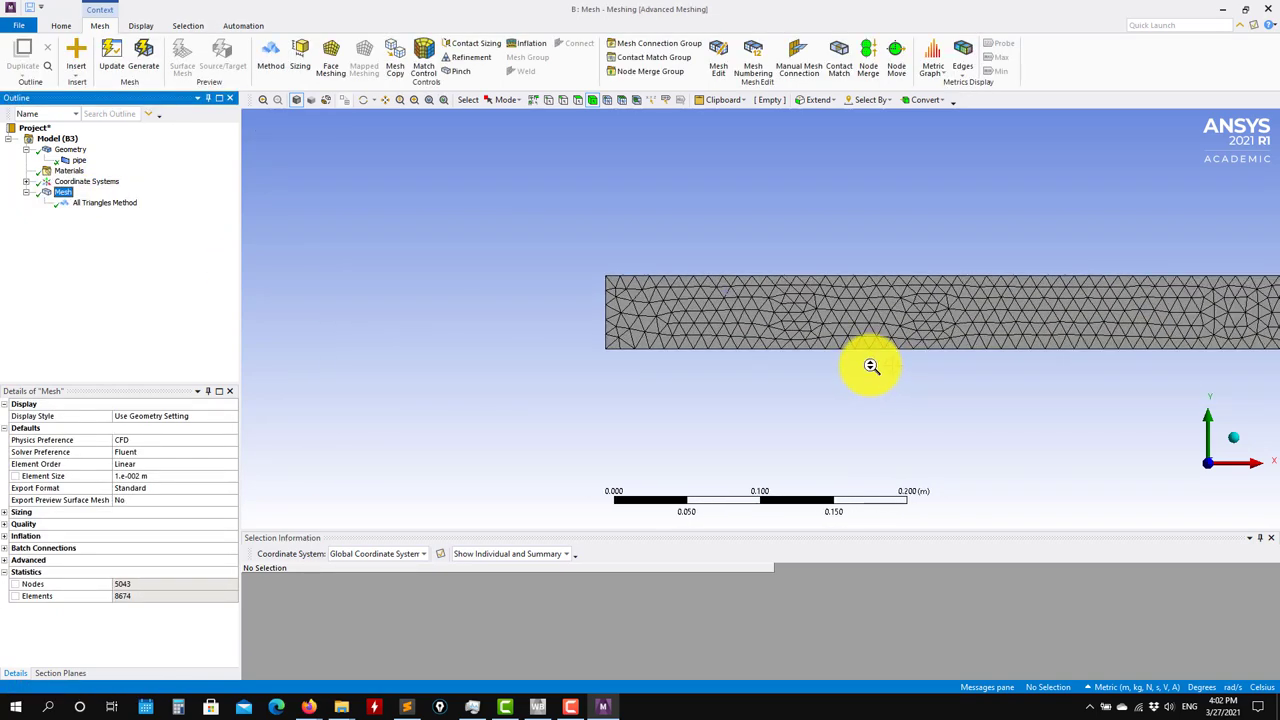
scroll(555, 319, down, 1)
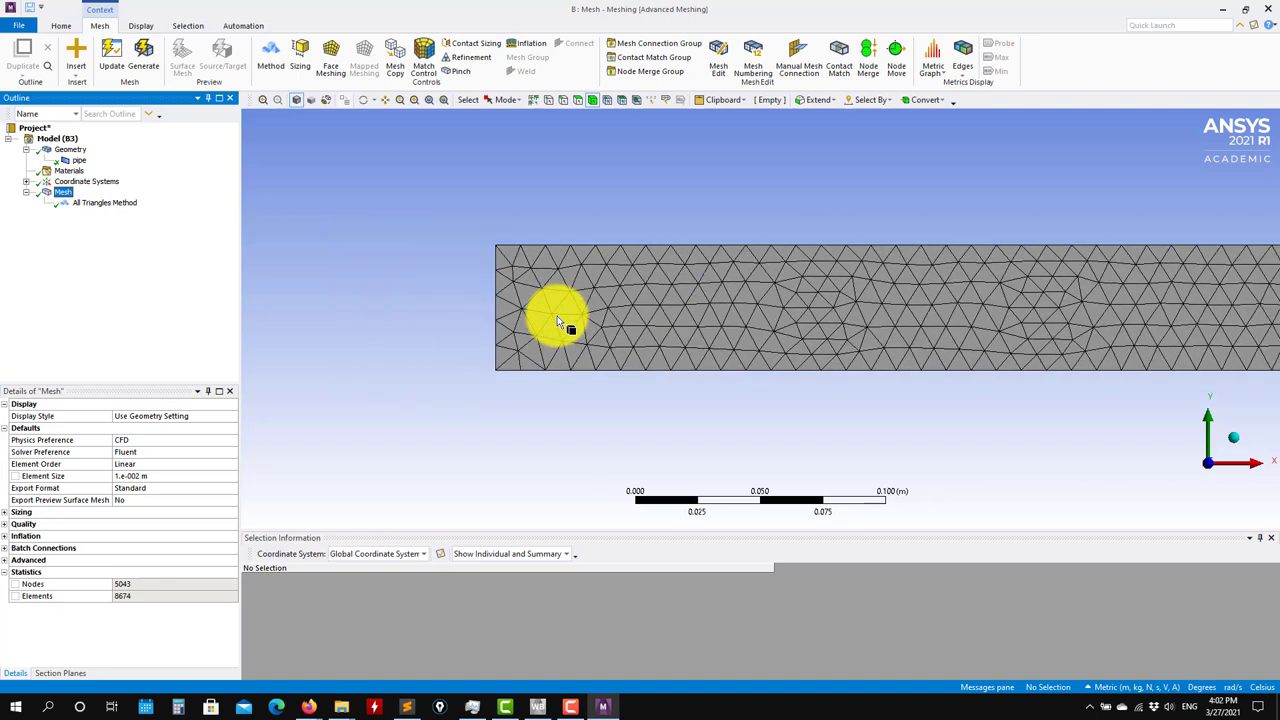
scroll(569, 329, up, 2)
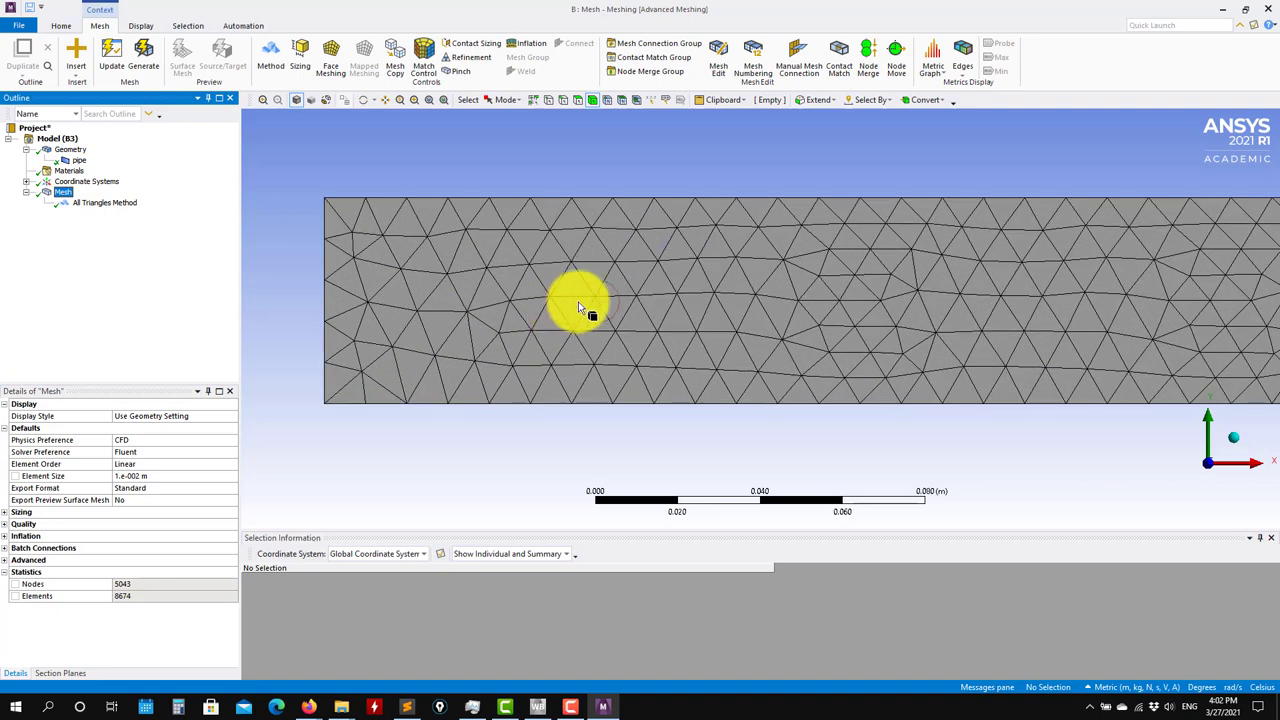
- Set the pipe's meshing method back to Quadrilateral Dominant and regenerate the mesh
click(90, 204)
click(231, 465)
click(231, 465)
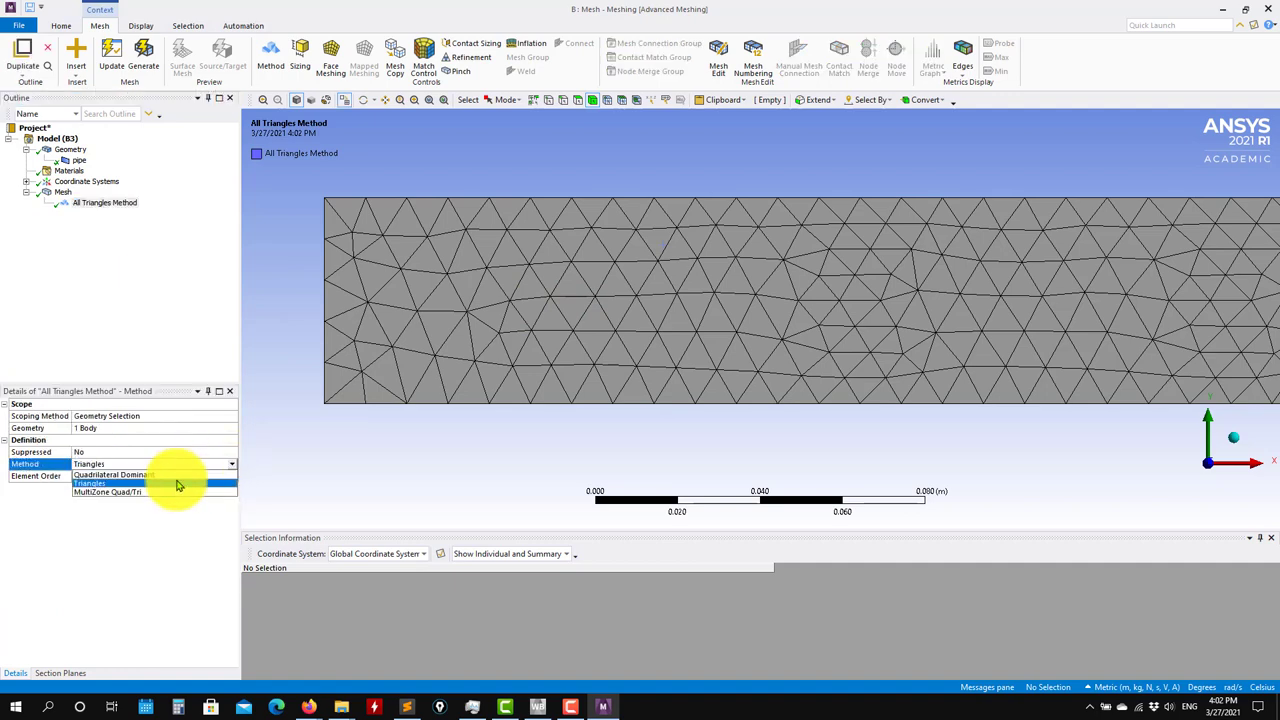
click(180, 474)
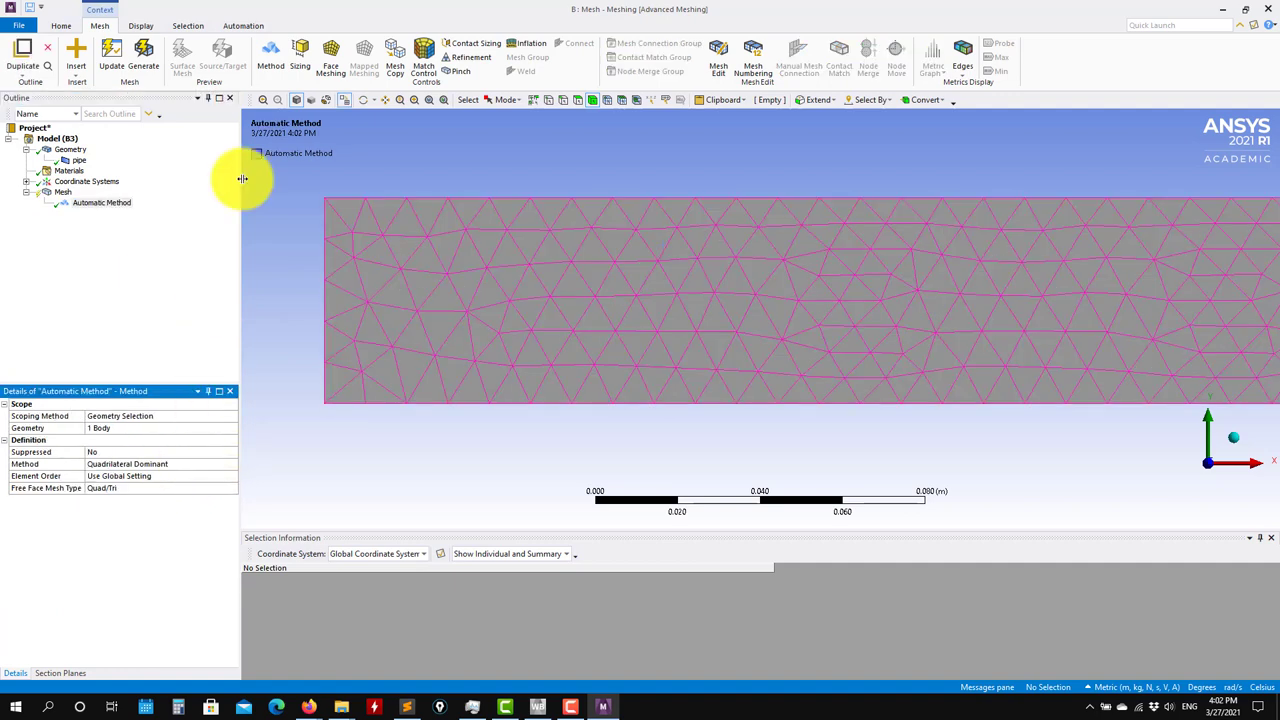
click(145, 62)
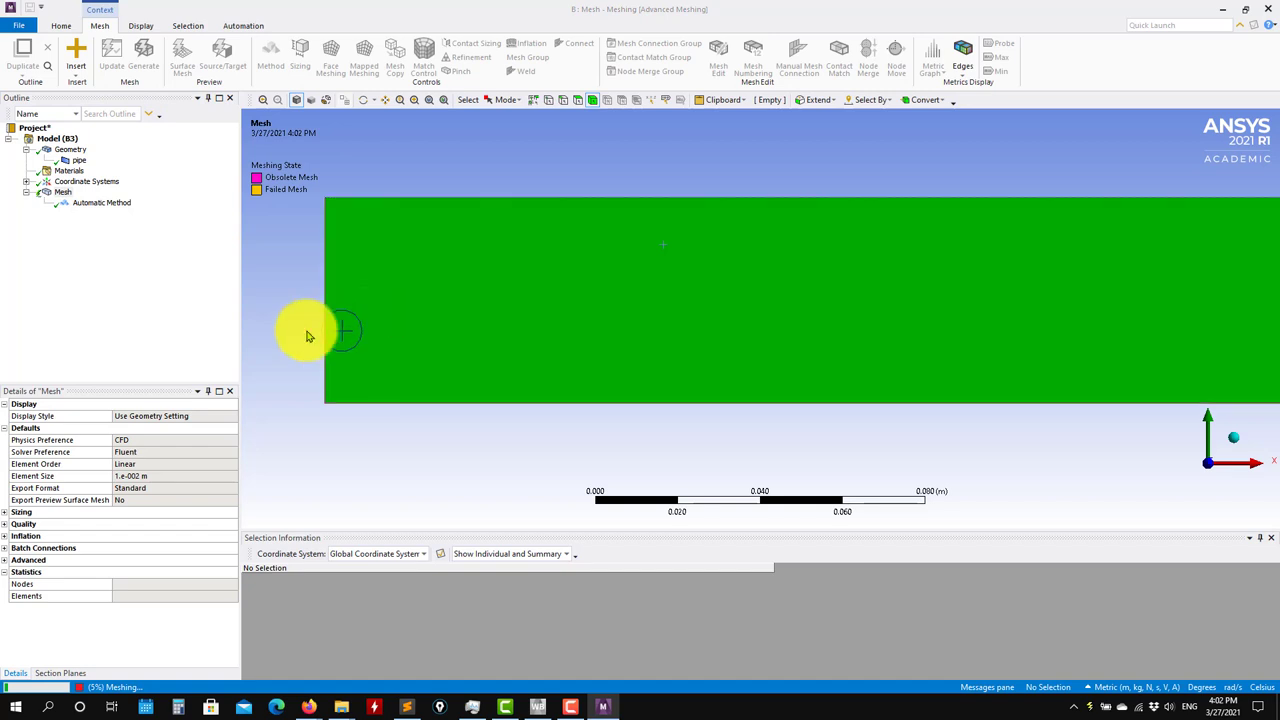
click(88, 202)
click(64, 196)
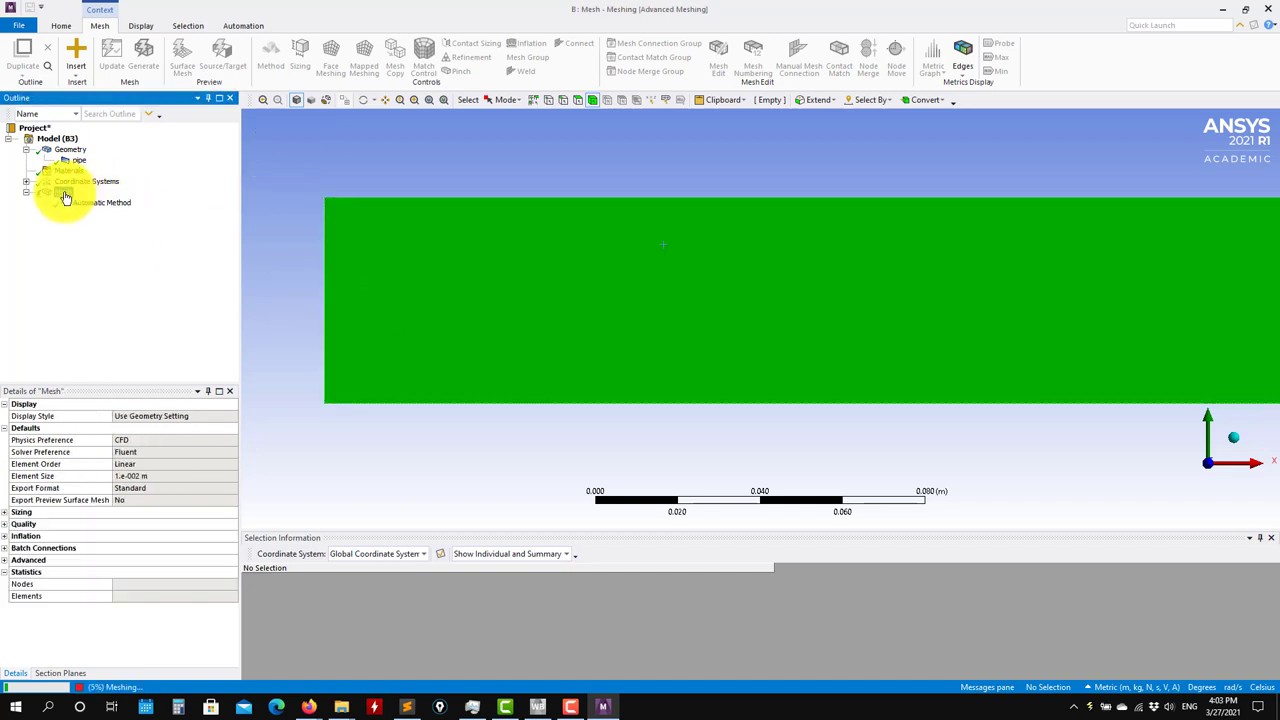
- Set the free face mesh type of the pipe's meshing method to All Quad
click(95, 205)
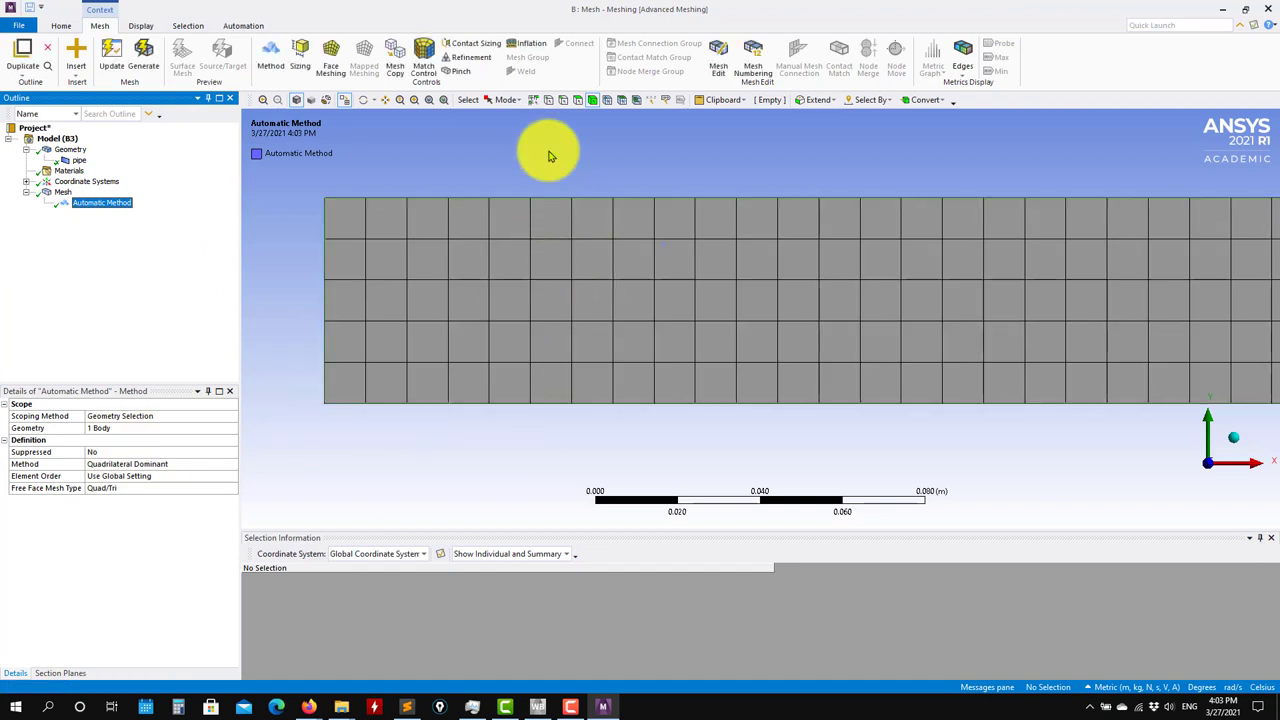
click(231, 490)
click(231, 490)
click(100, 507)
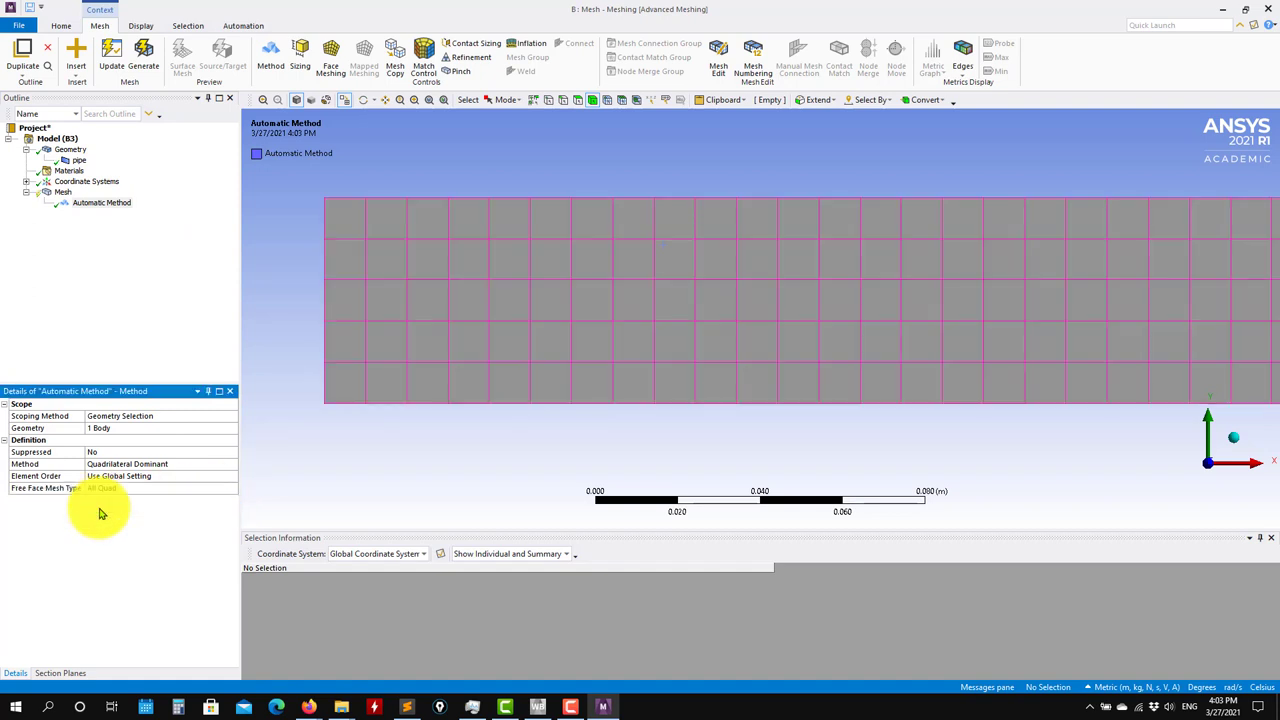
- Regenerate the all-quad mesh, and insert a Sizing control under the mesh scoped to the pipe body
click(145, 55)
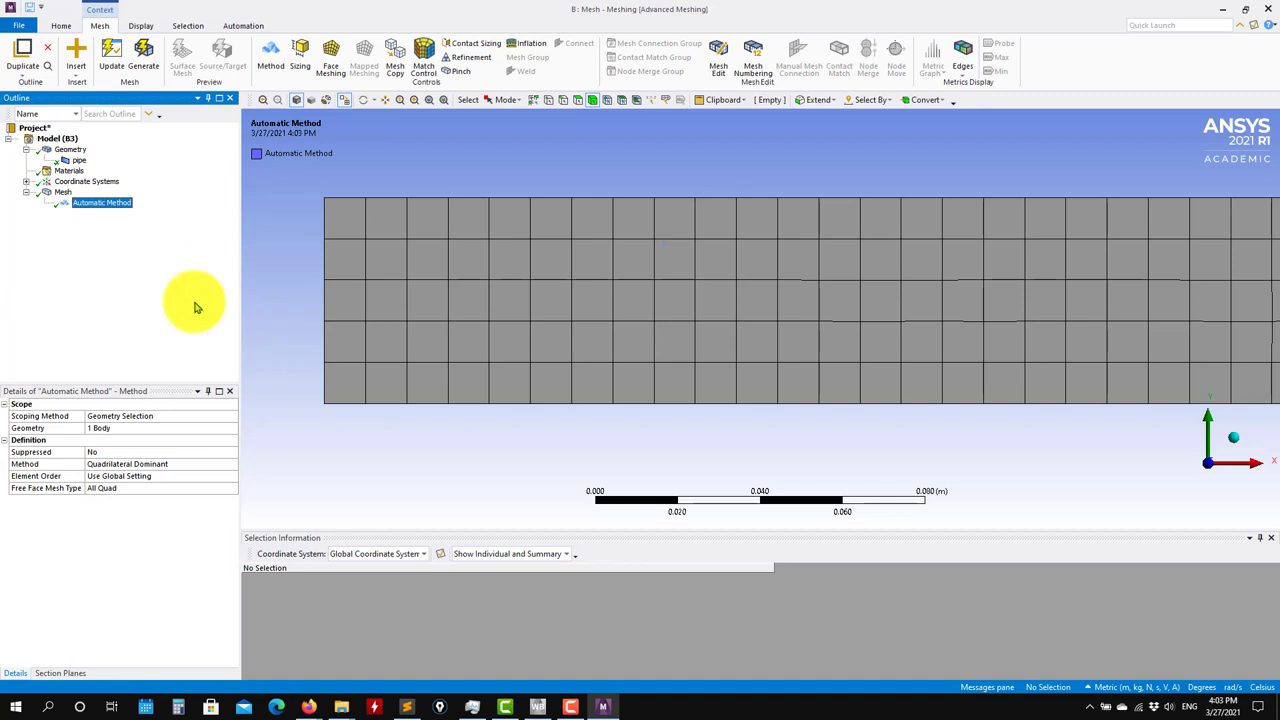
right_click(62, 192)
mouse_move(114, 199)
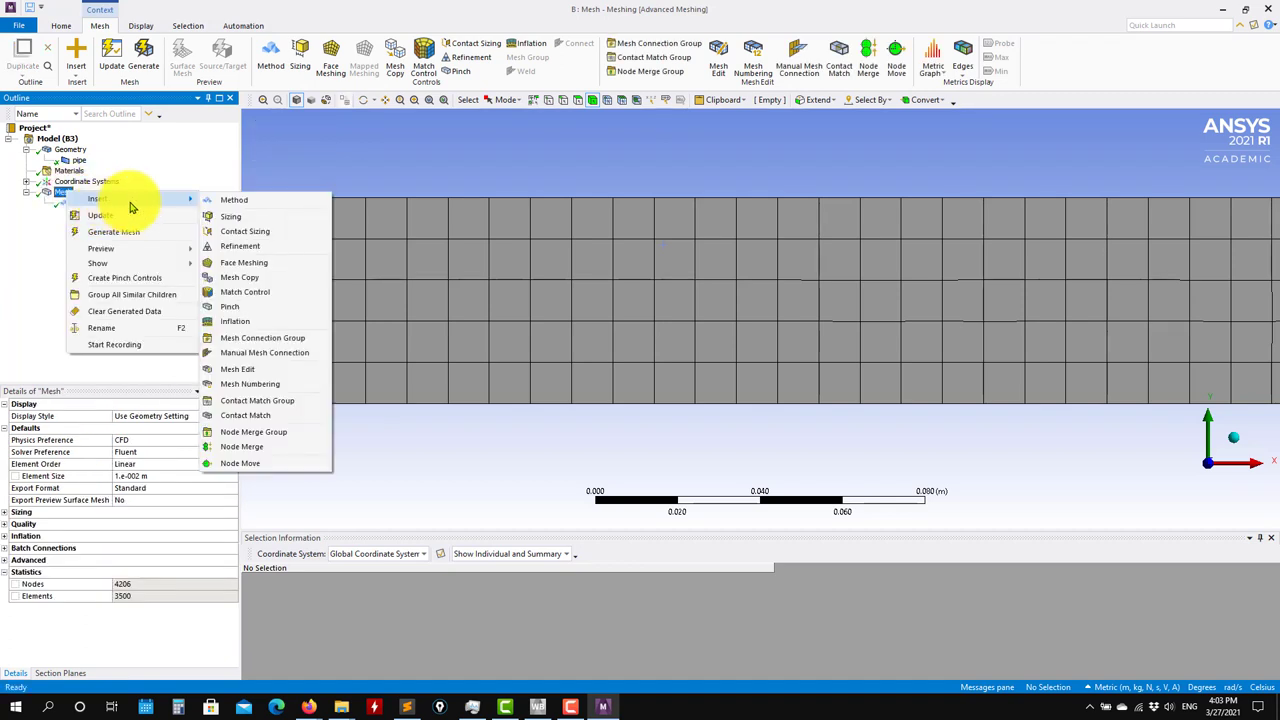
click(246, 218)
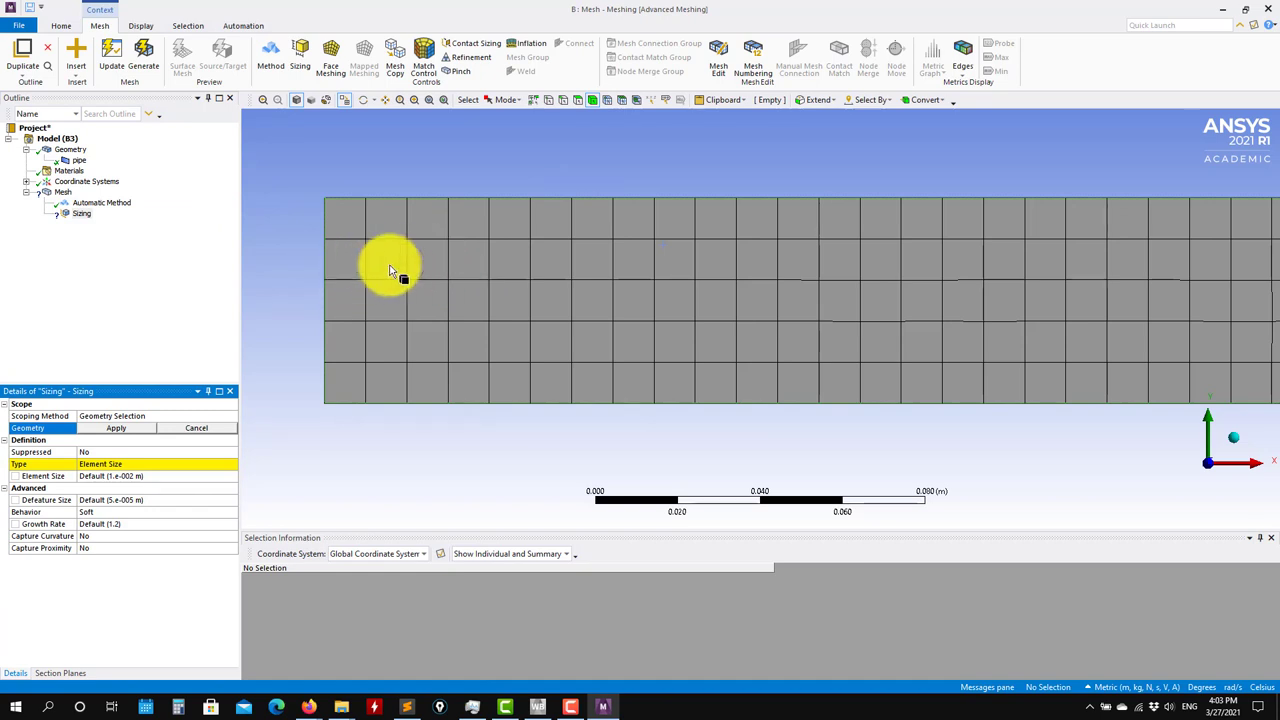
click(466, 260)
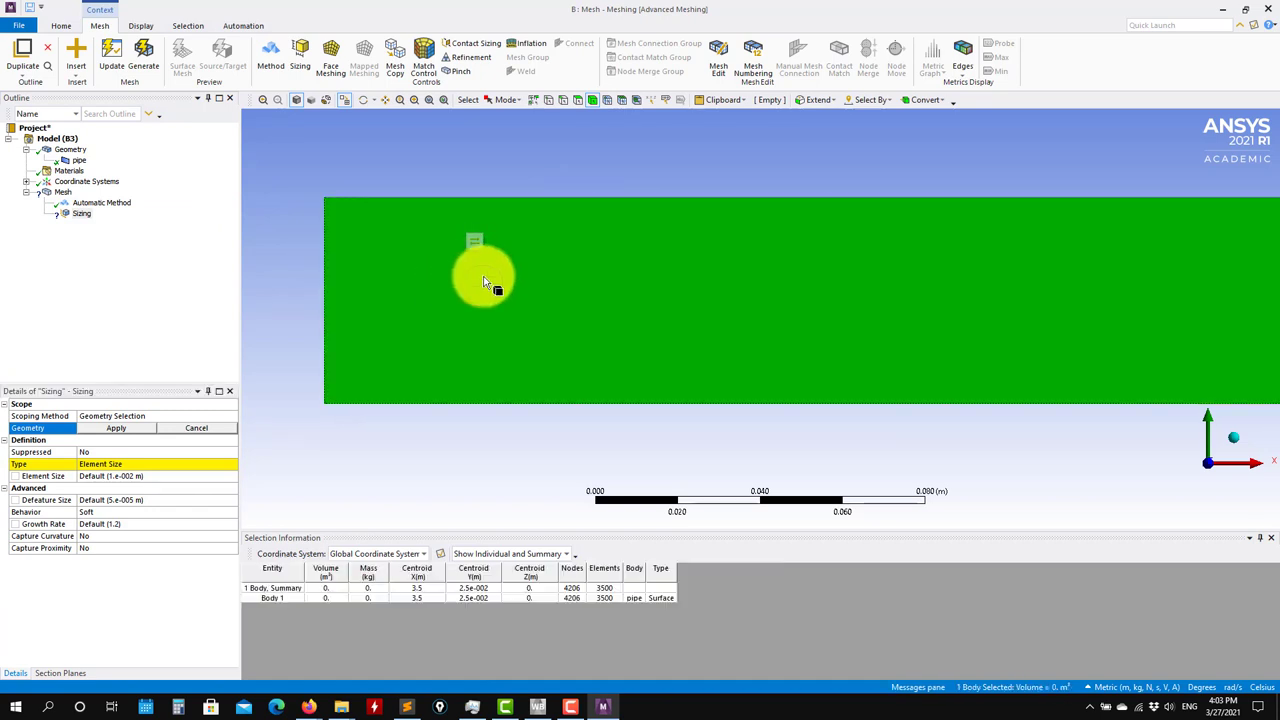
click(146, 430)
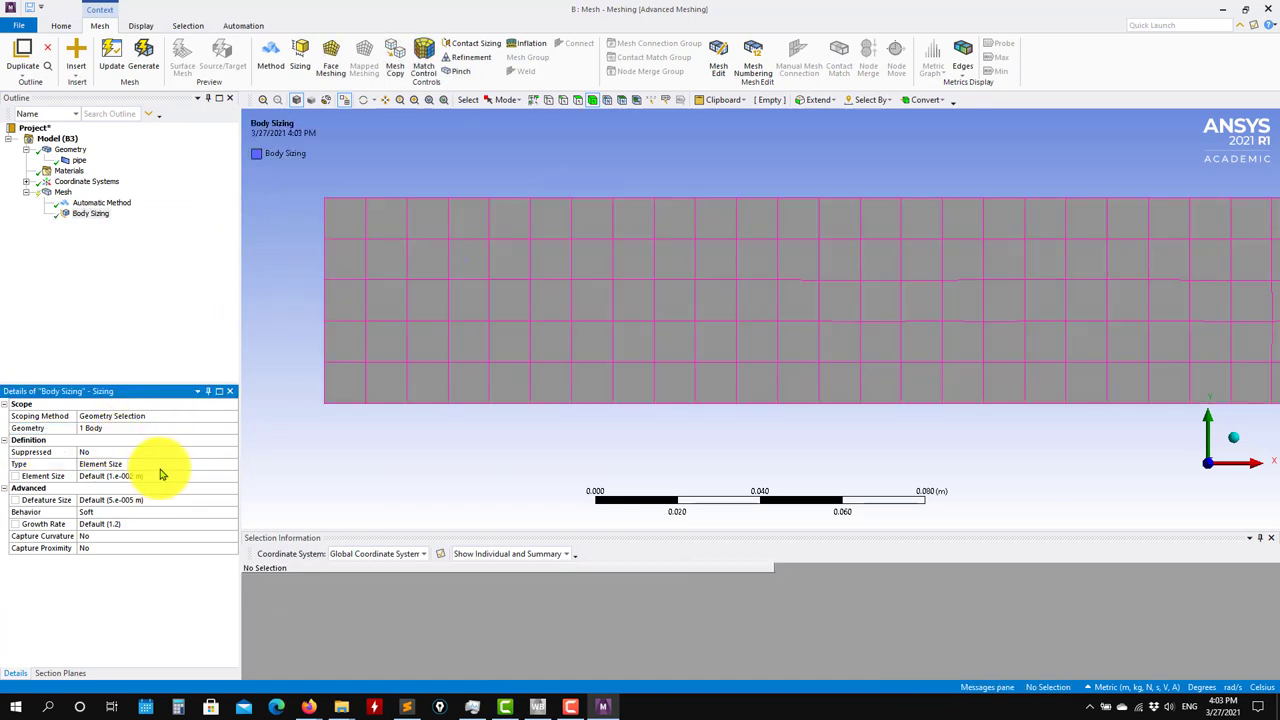
- Set the body sizing's element size to 0.005 m, regenerate the mesh and inspect the elements near the pipe's left end
click(148, 476)
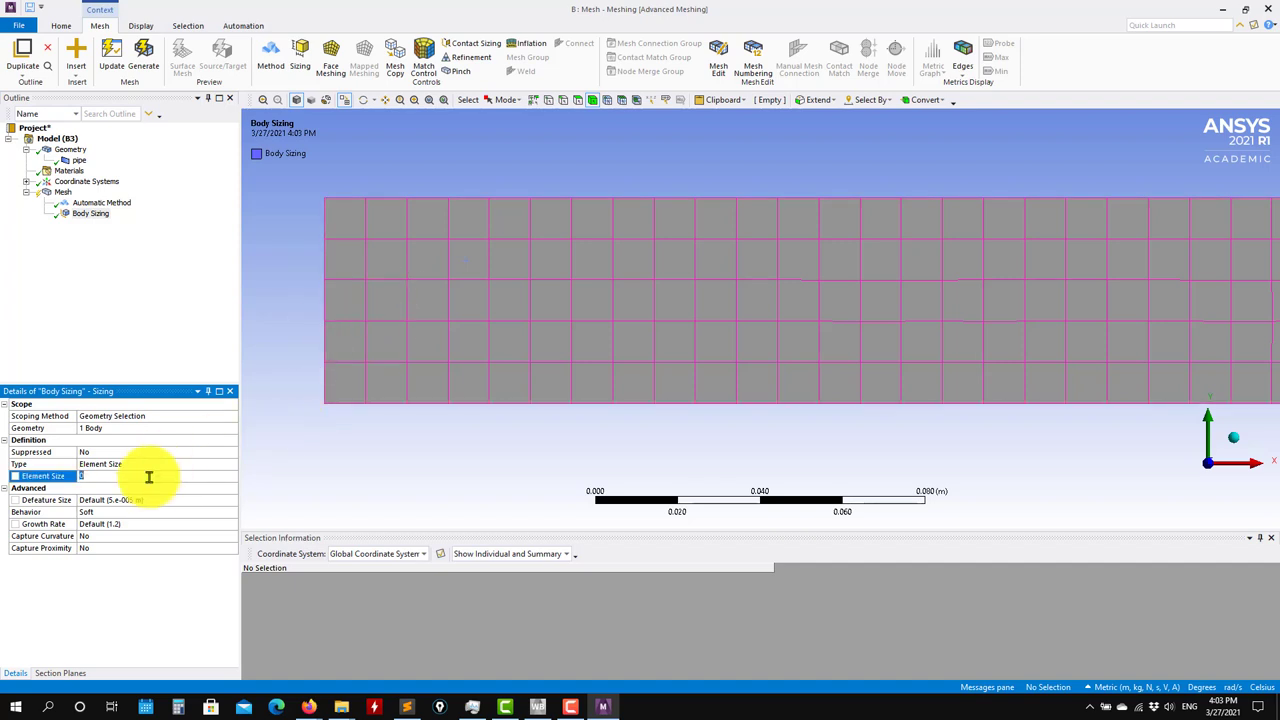
text(0.005)
key(Return)
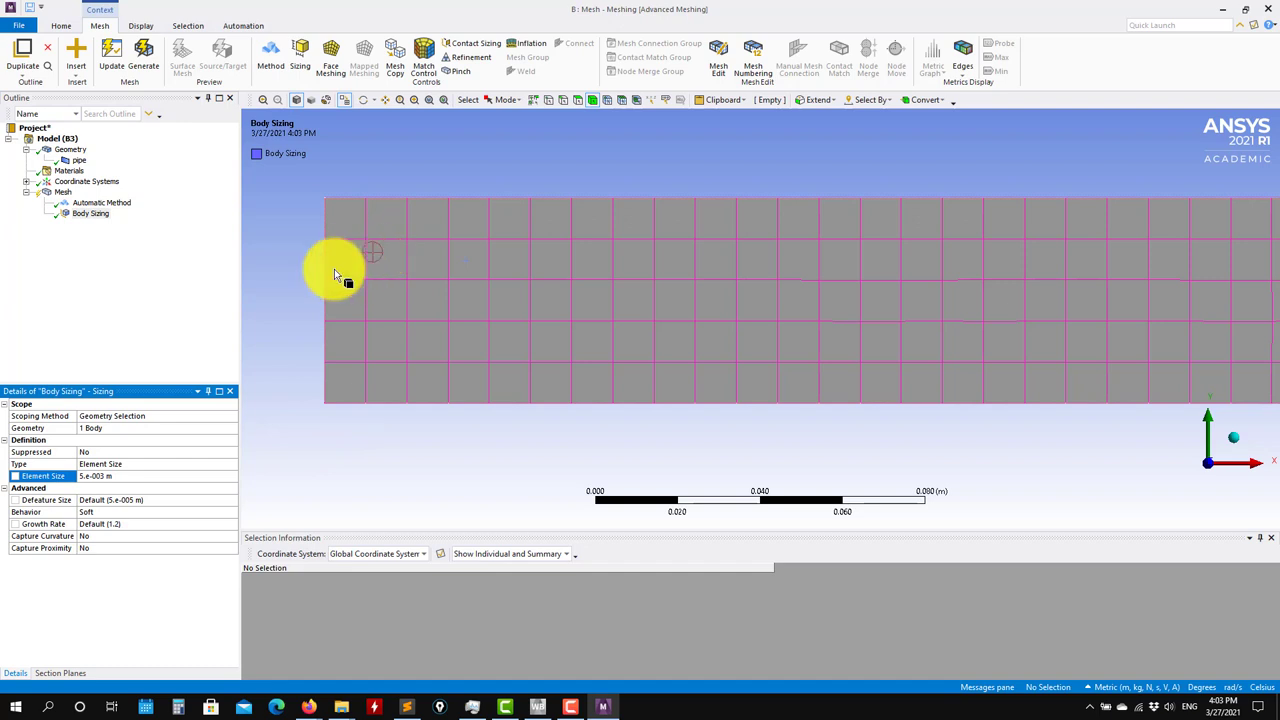
click(144, 58)
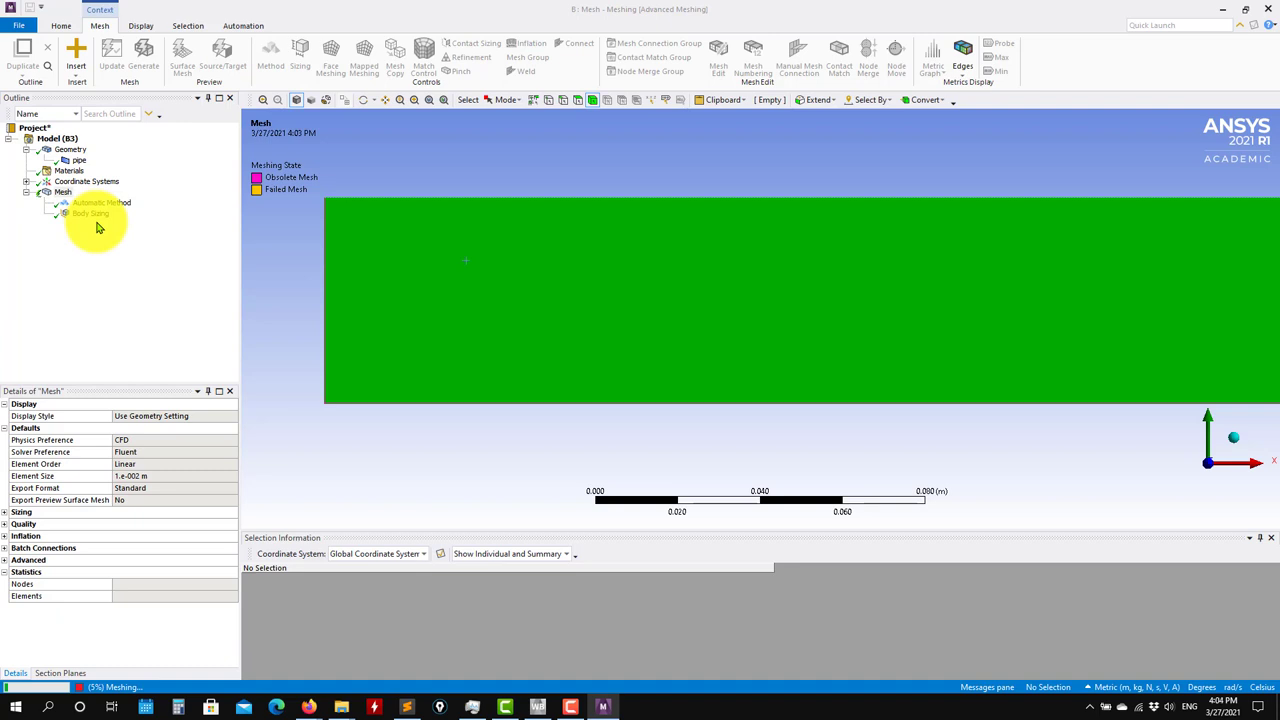
click(108, 687)
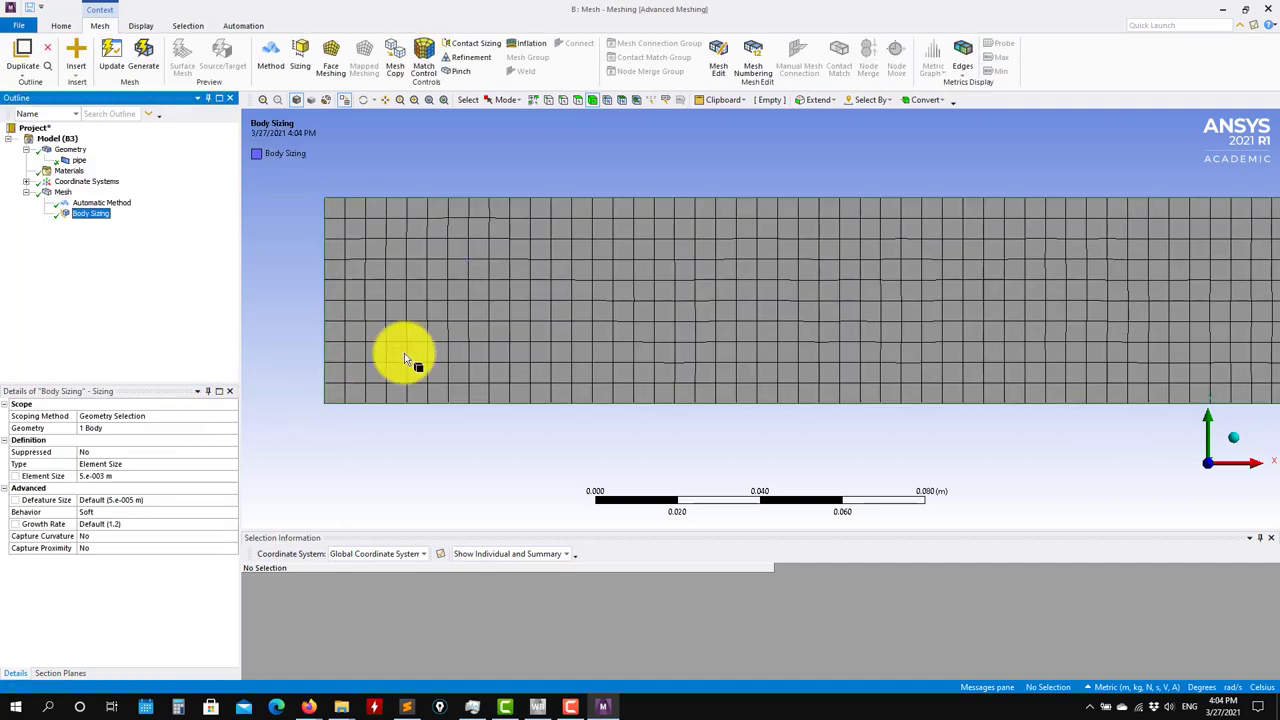
scroll(388, 362, up, 1)
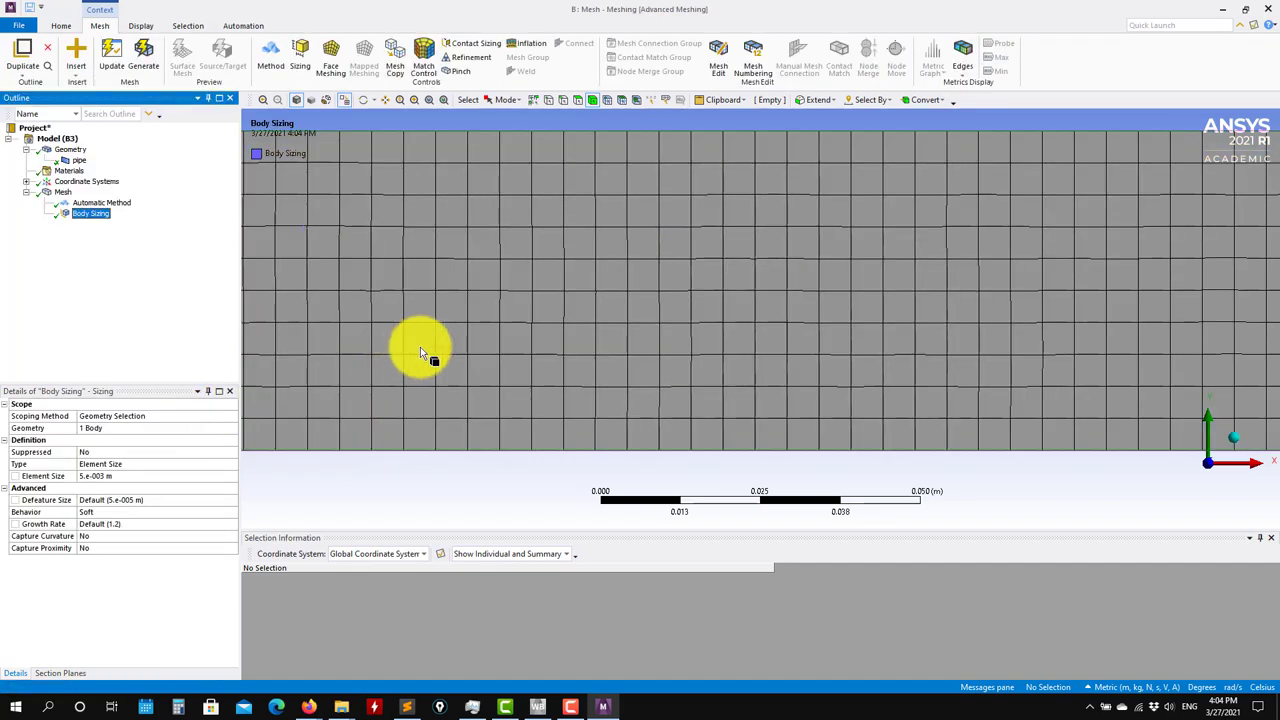
scroll(460, 263, down, 2)
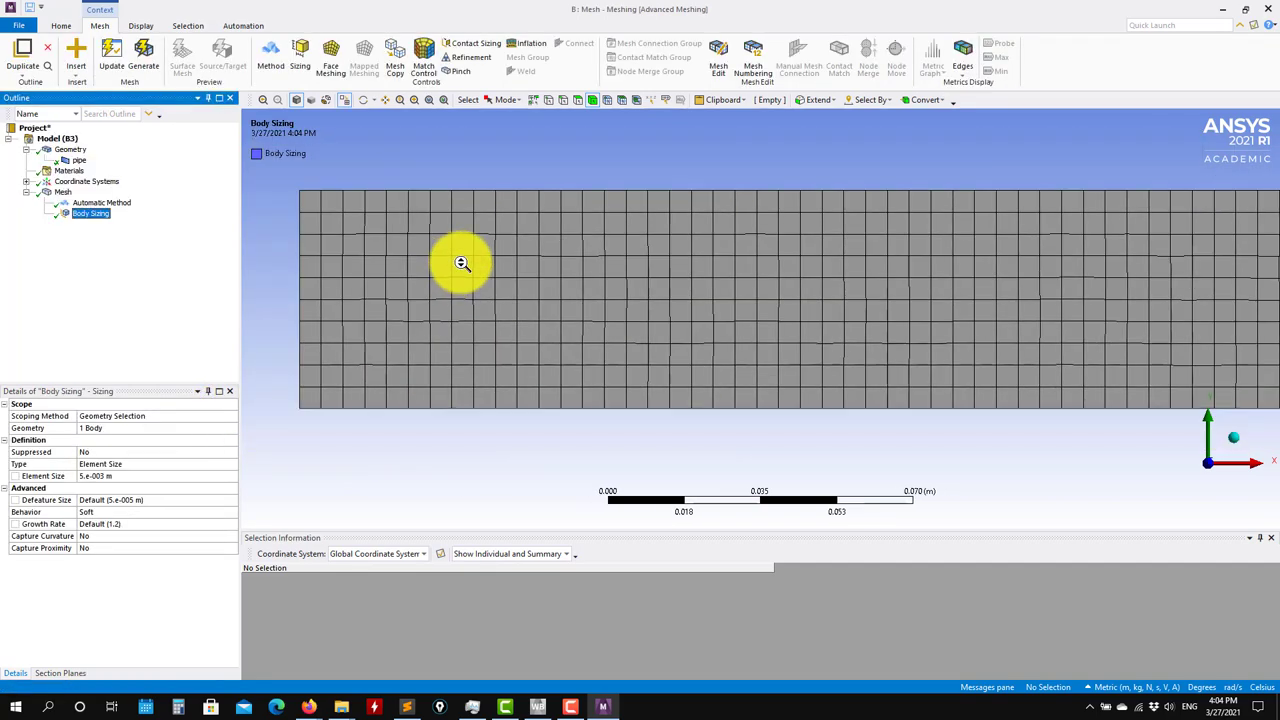
scroll(478, 298, up, 2)
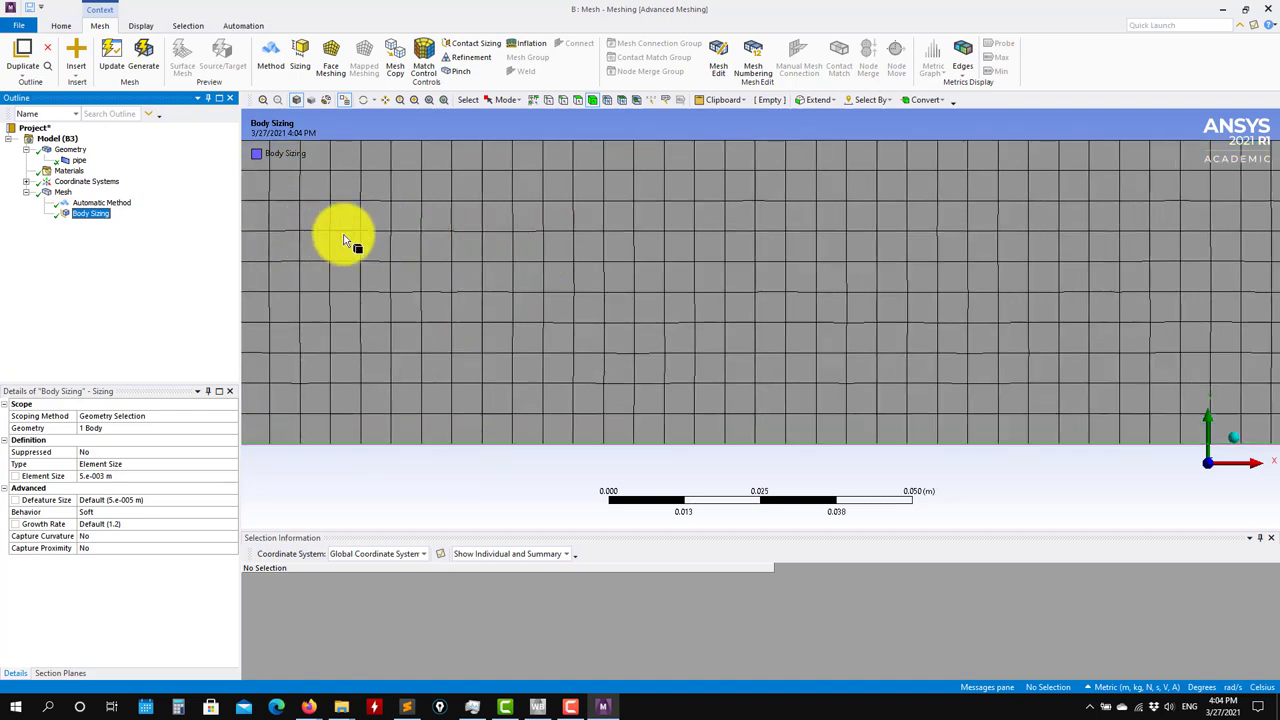
scroll(446, 281, up, 3)
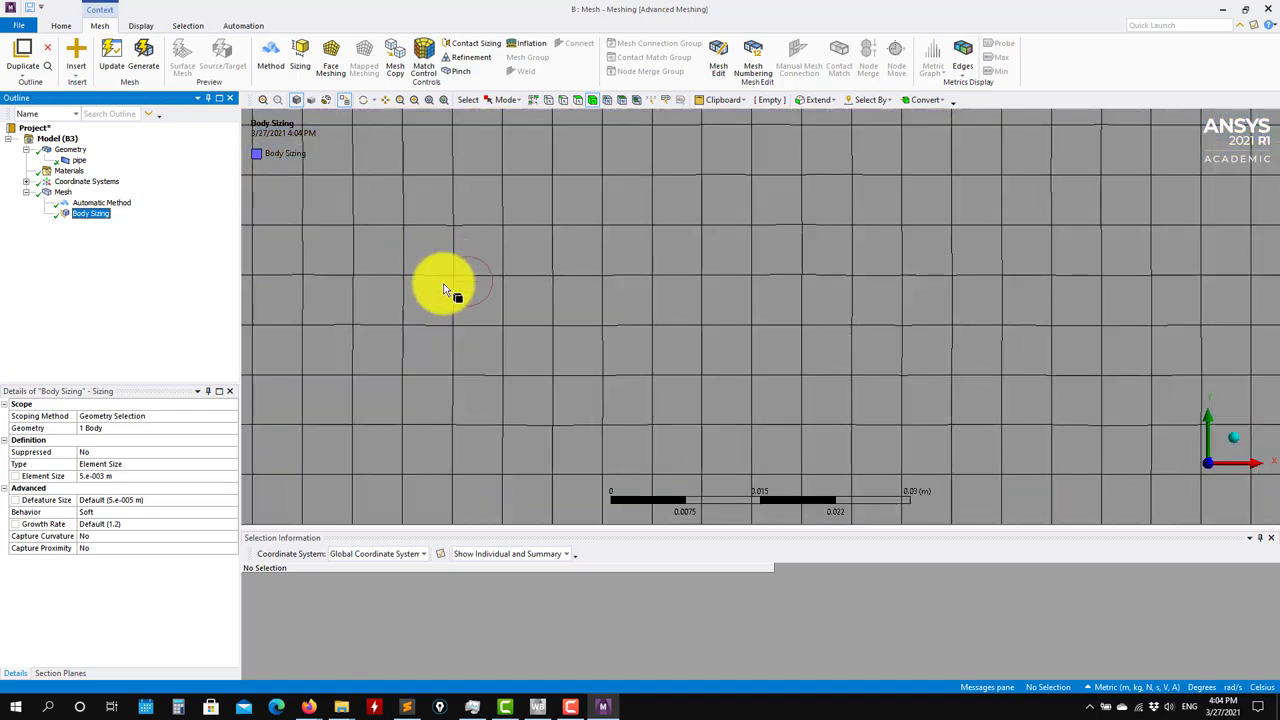
scroll(408, 286, down, 3)
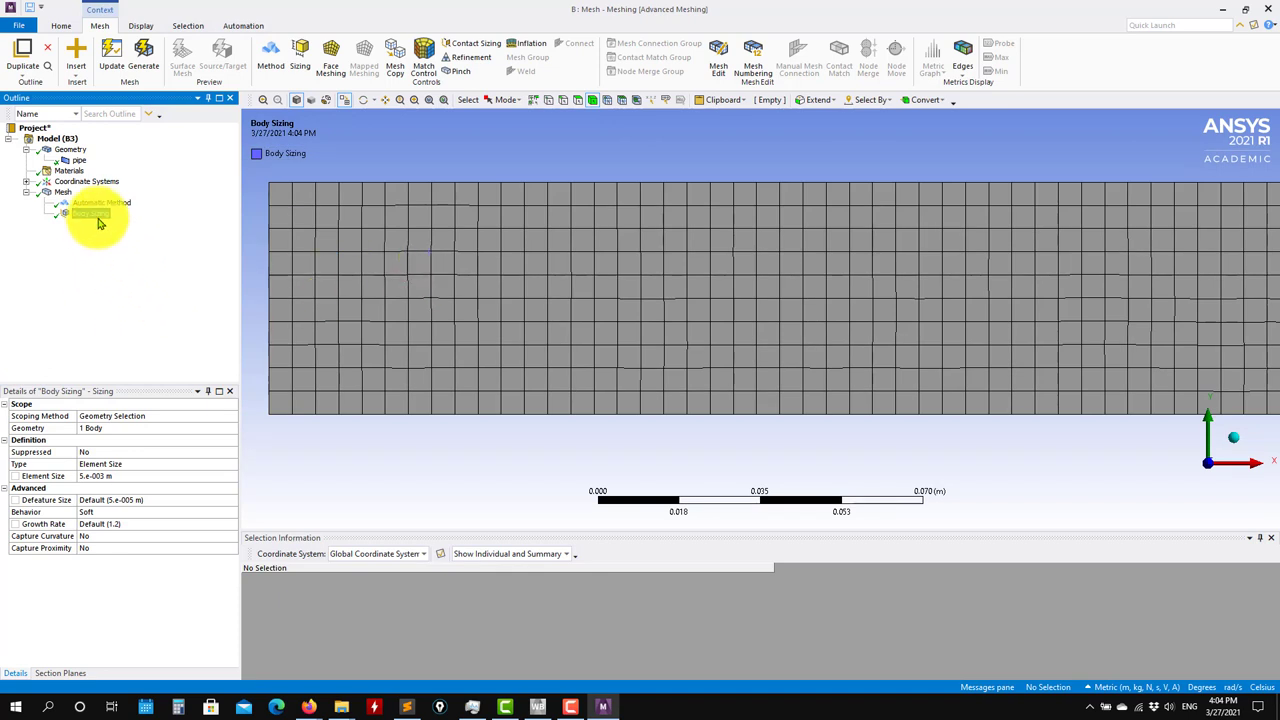
- Set the body sizing's element size to 0.01 m and regenerate the mesh
click(132, 475)
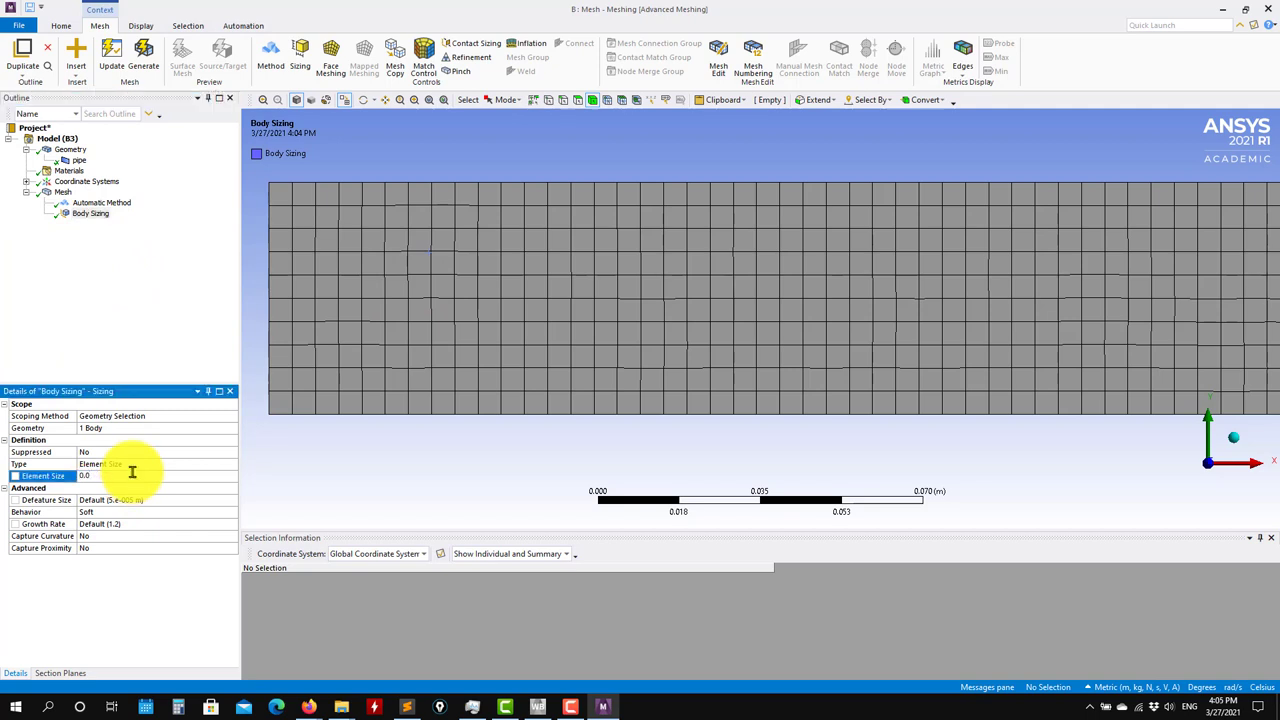
text(0.01)
key(Return)
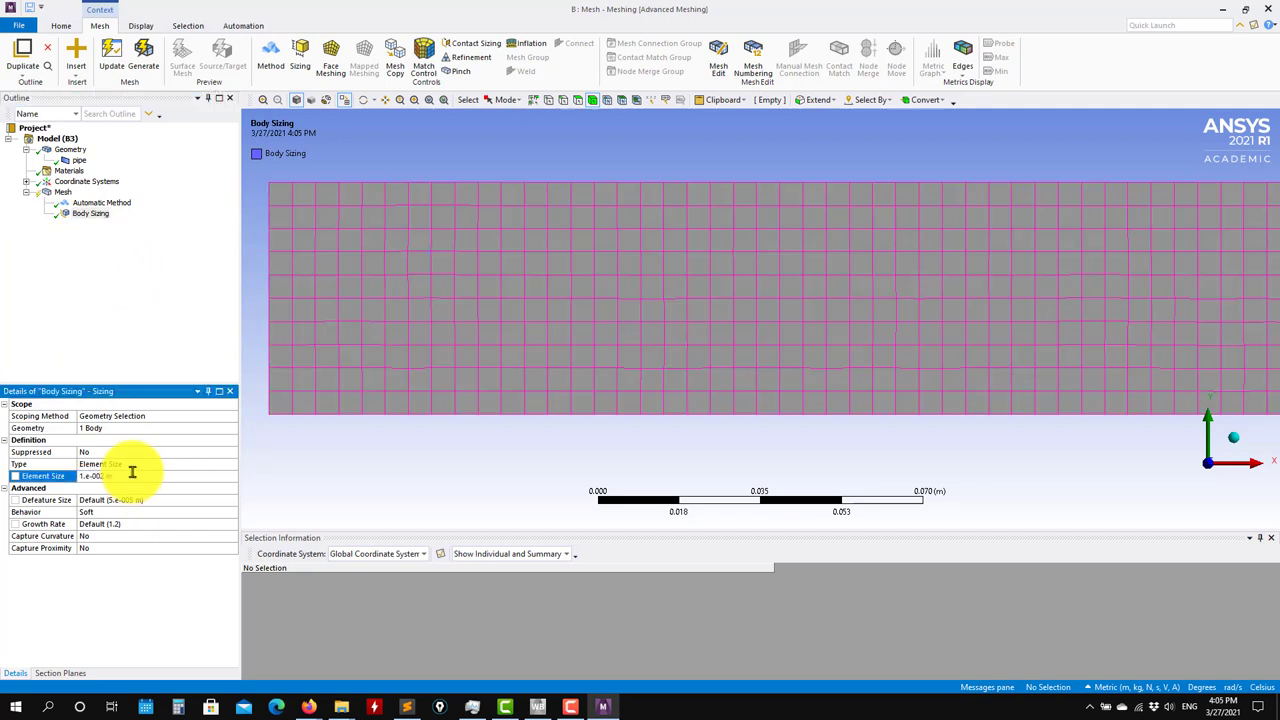
click(143, 62)
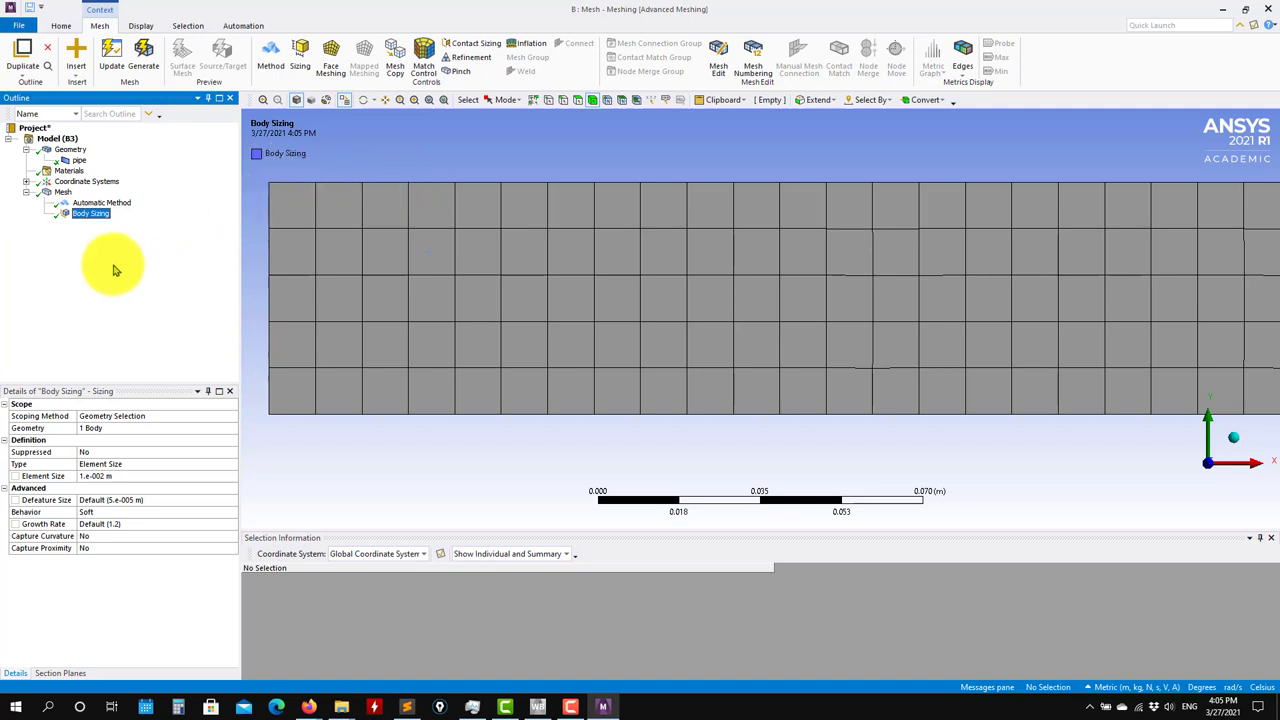
- Insert another Sizing control under the mesh and scope it to the vertical edge at the pipe's left end
right_click(63, 194)
mouse_move(200, 194)
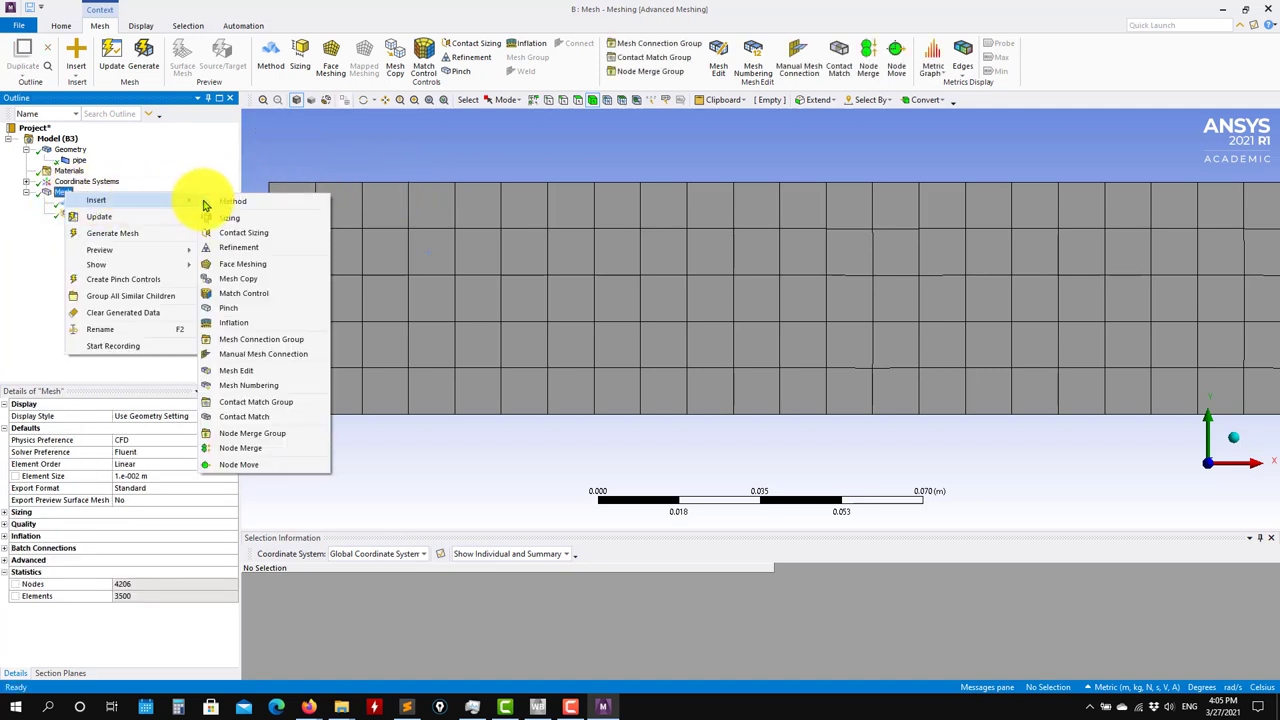
click(249, 228)
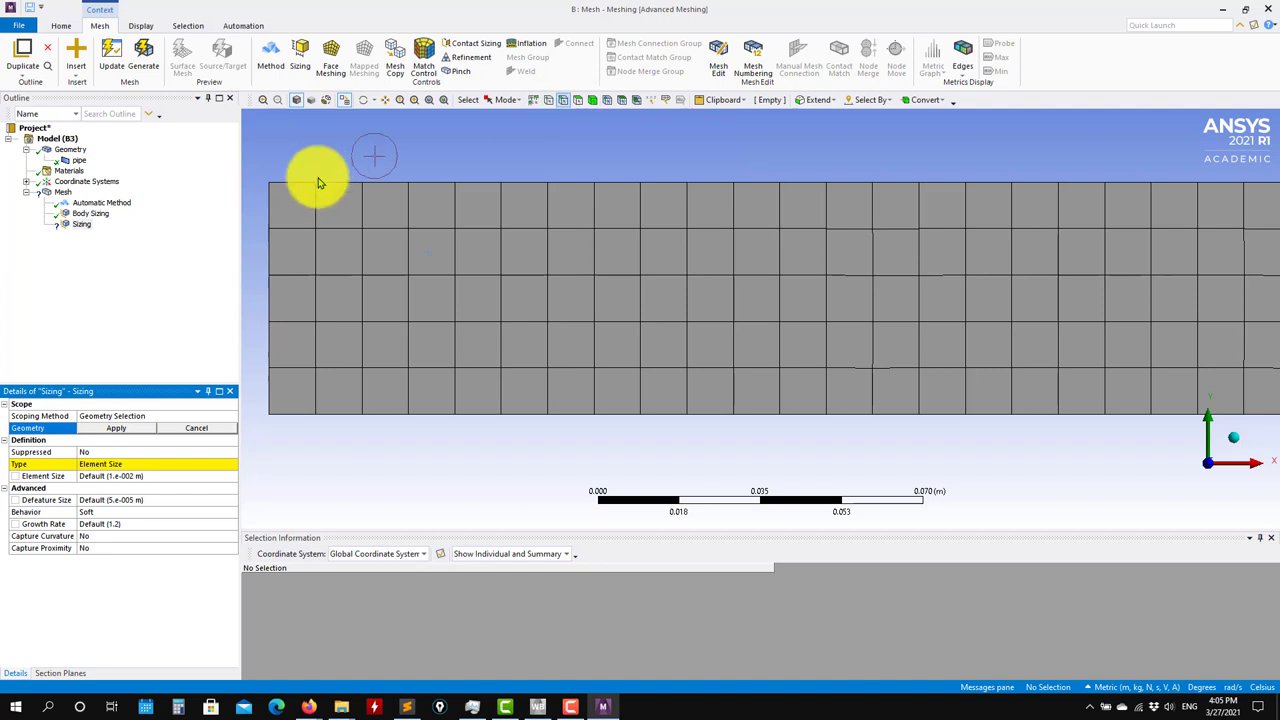
click(268, 228)
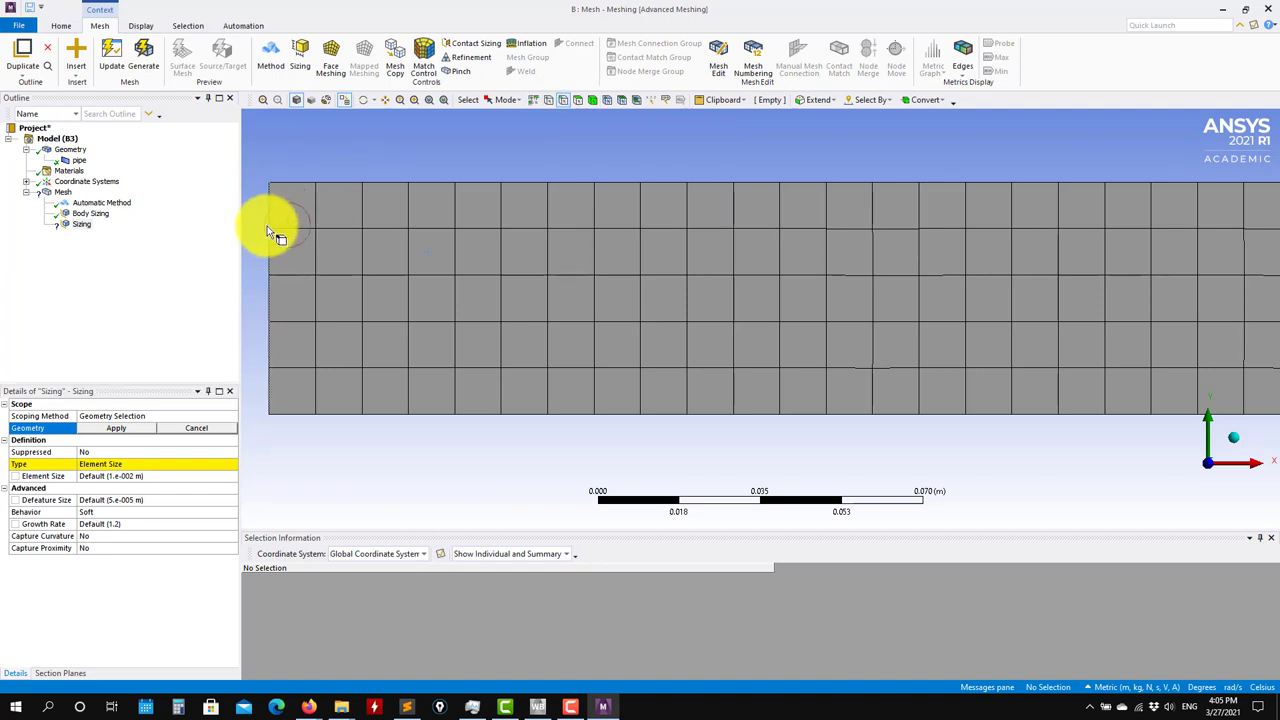
click(116, 428)
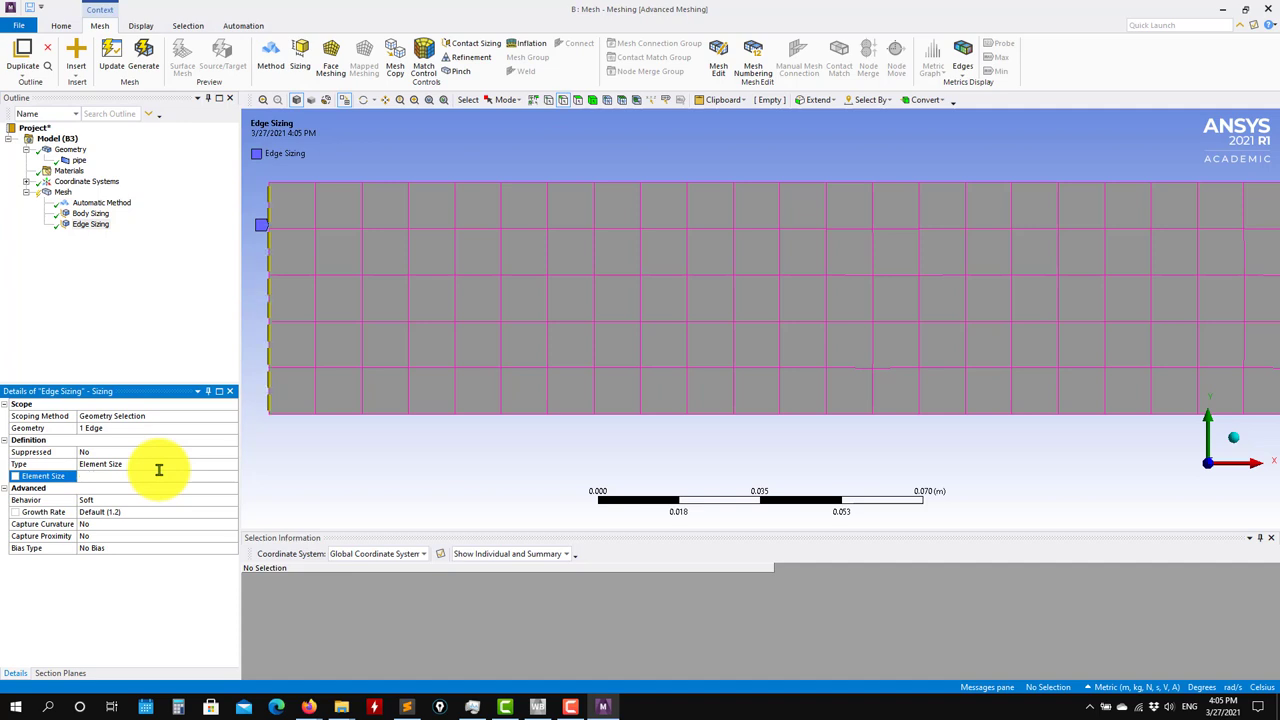
- Set the edge sizing's element size to 0.005 m, regenerate the mesh and inspect the elements around that edge
click(143, 58)
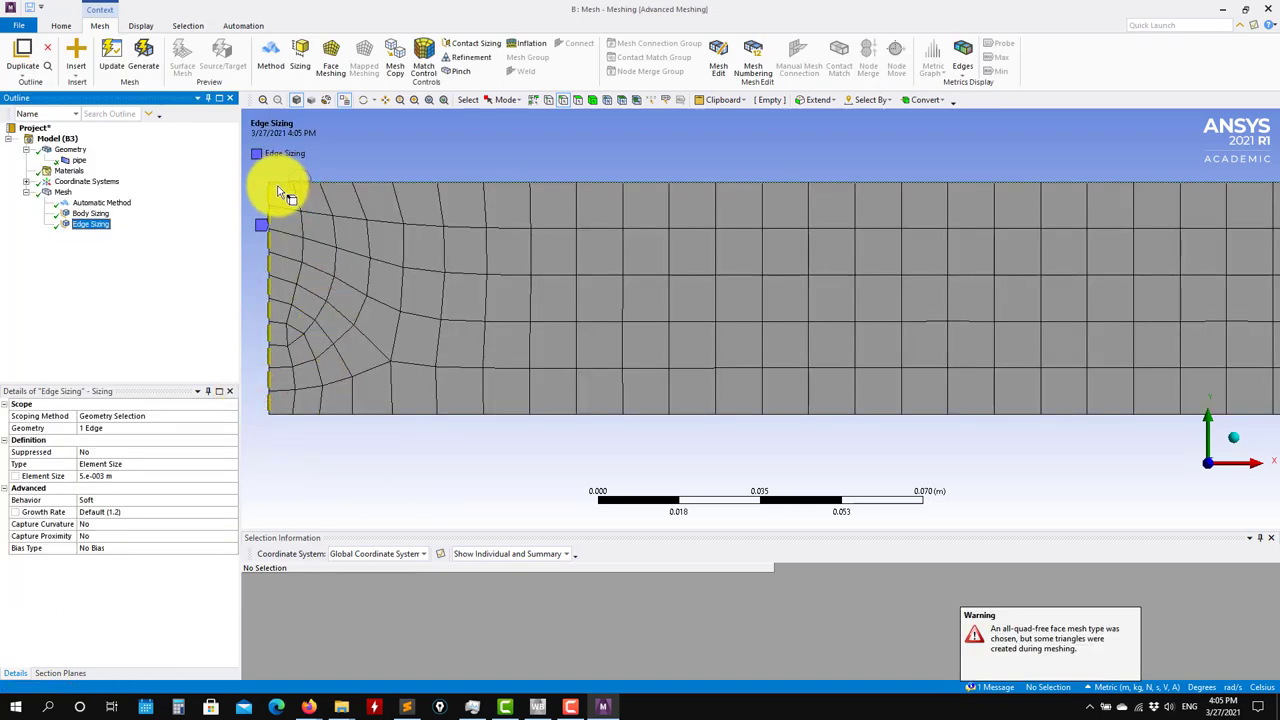
scroll(433, 460, down, 1)
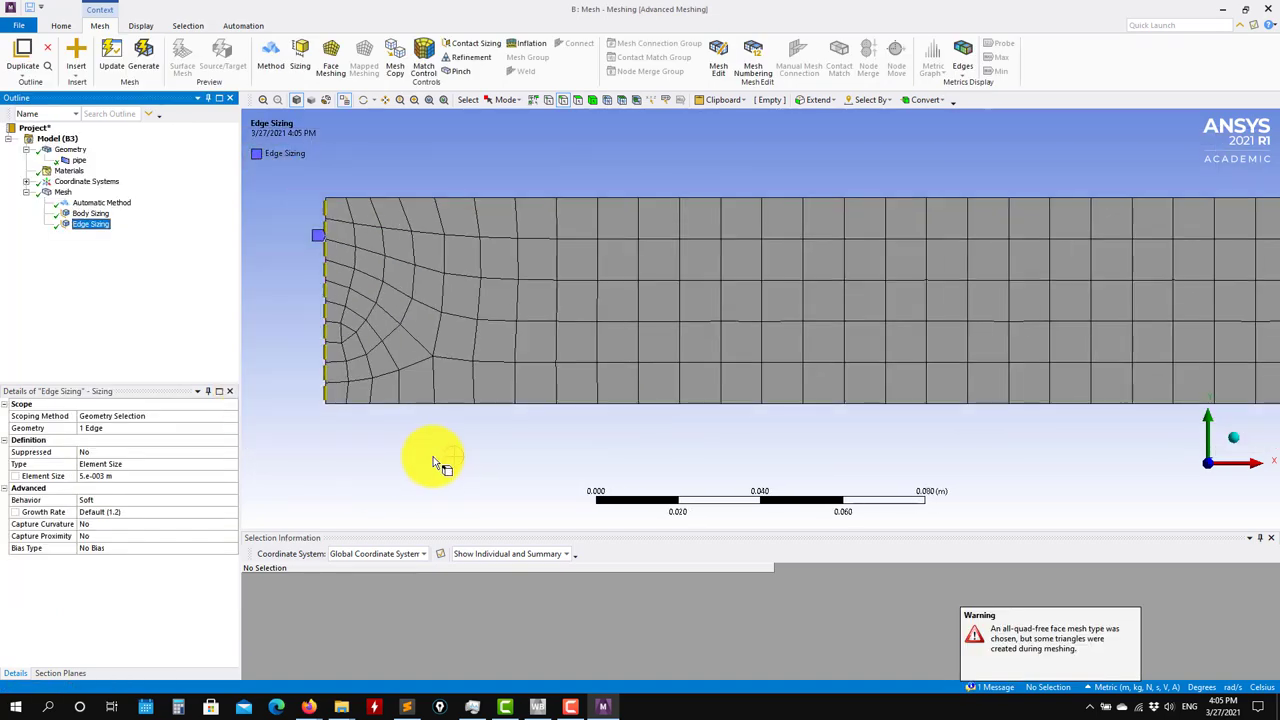
scroll(433, 460, down, 3)
scroll(580, 373, up, 3)
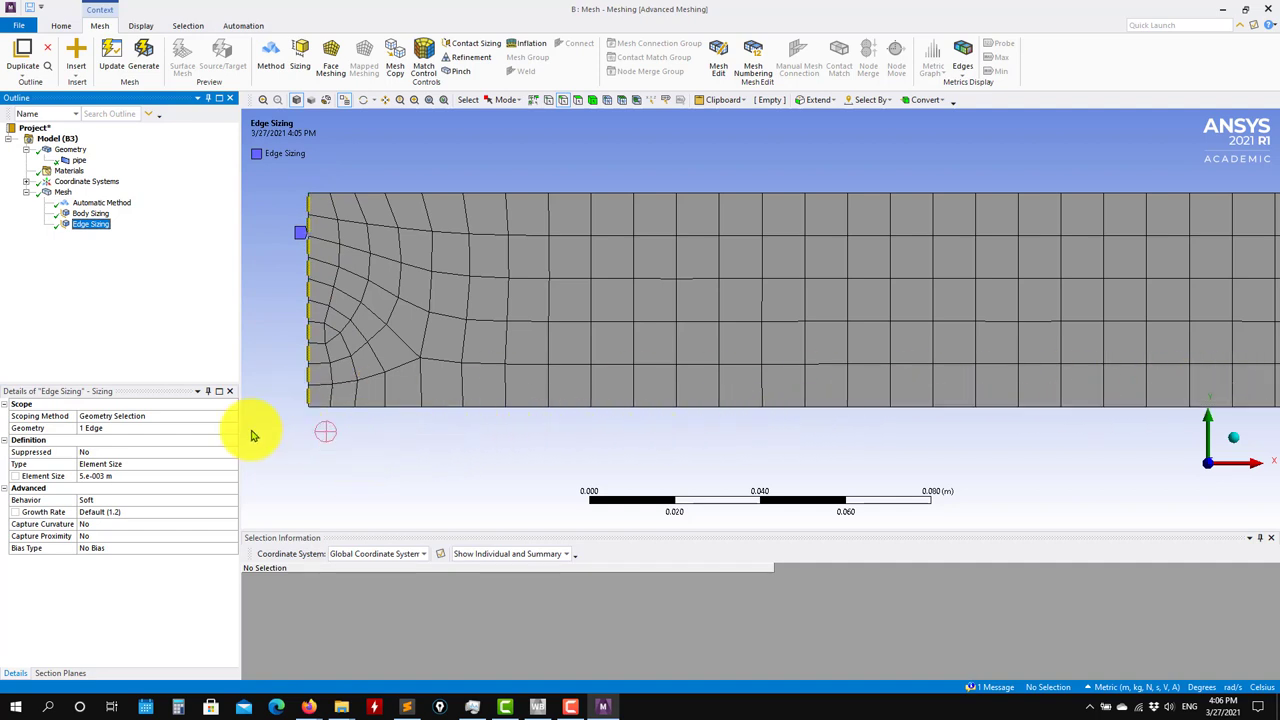
- Suppress the Body Sizing control and regenerate the mesh with only the edge sizing active
click(88, 215)
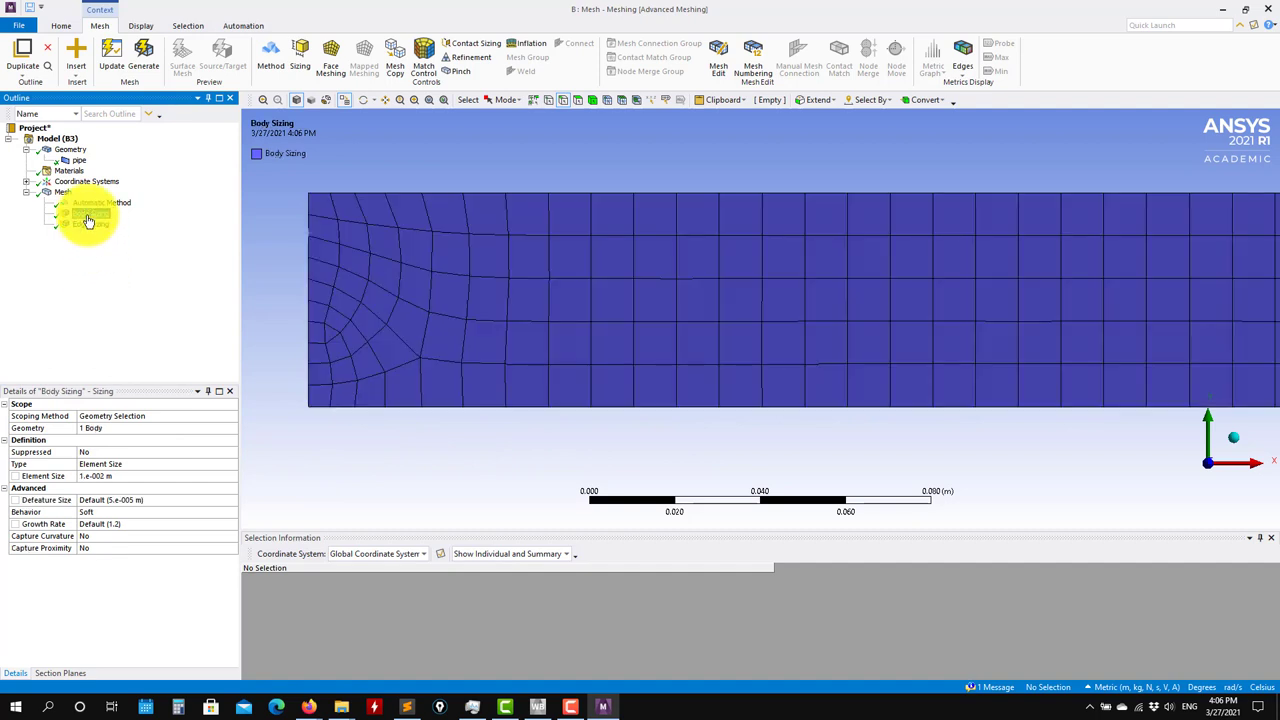
right_click(88, 218)
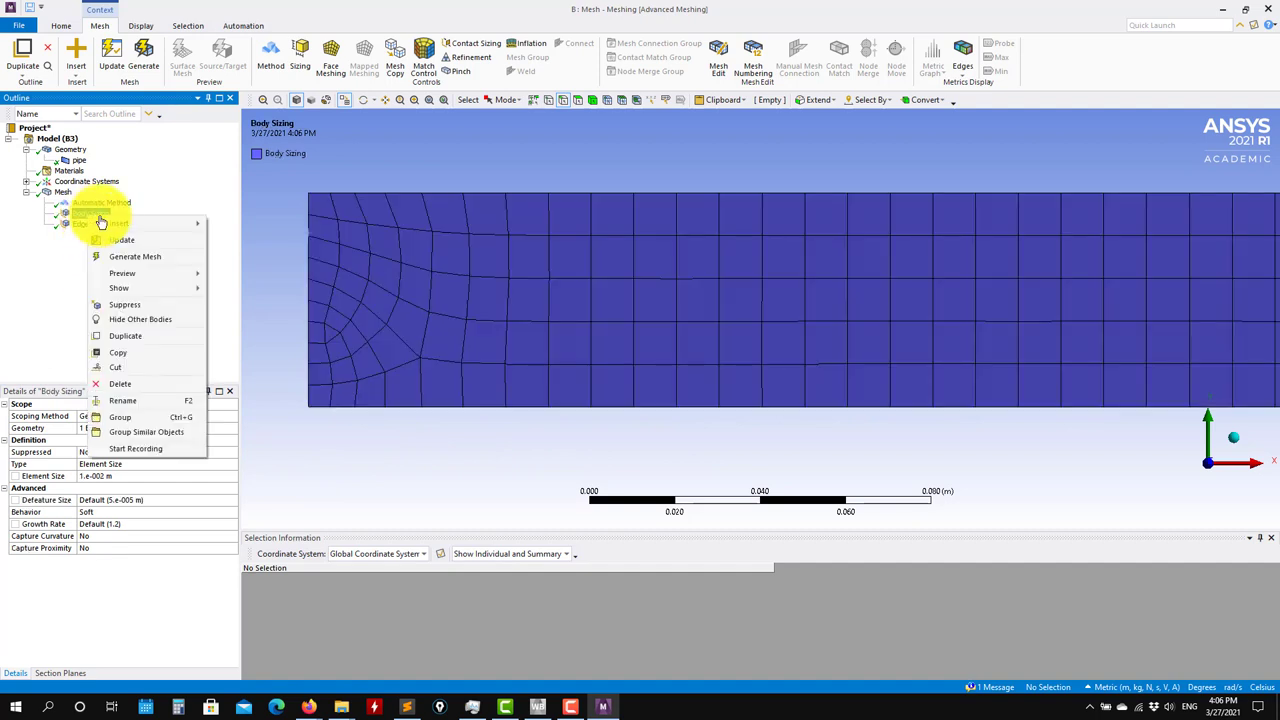
click(125, 304)
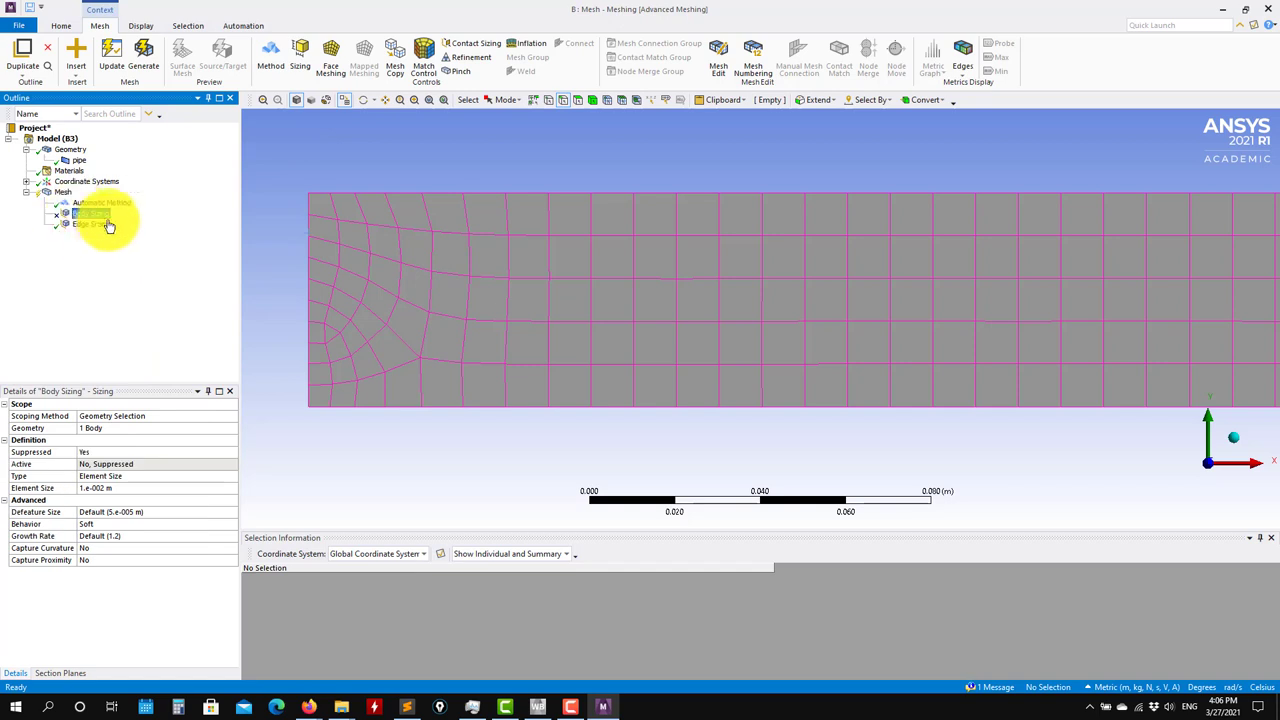
click(145, 56)
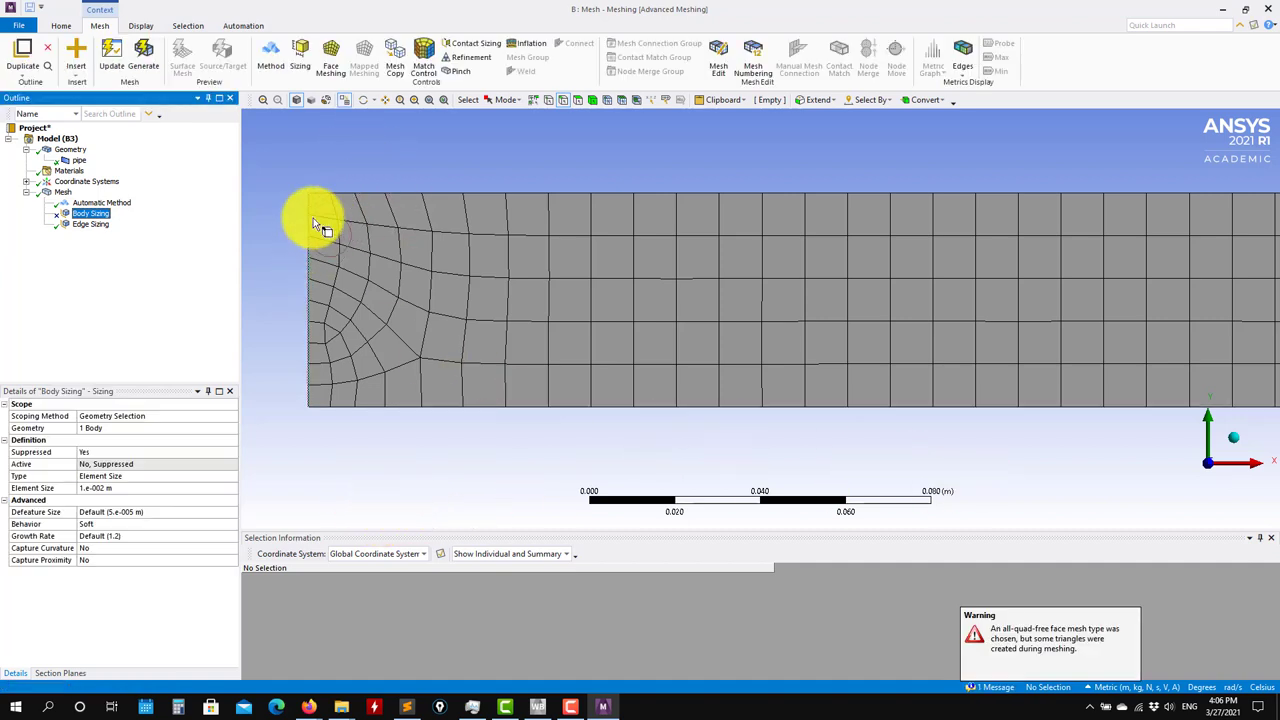
- Insert a Face Meshing control under the mesh and scope it to the pipe's face
click(63, 192)
right_click(66, 191)
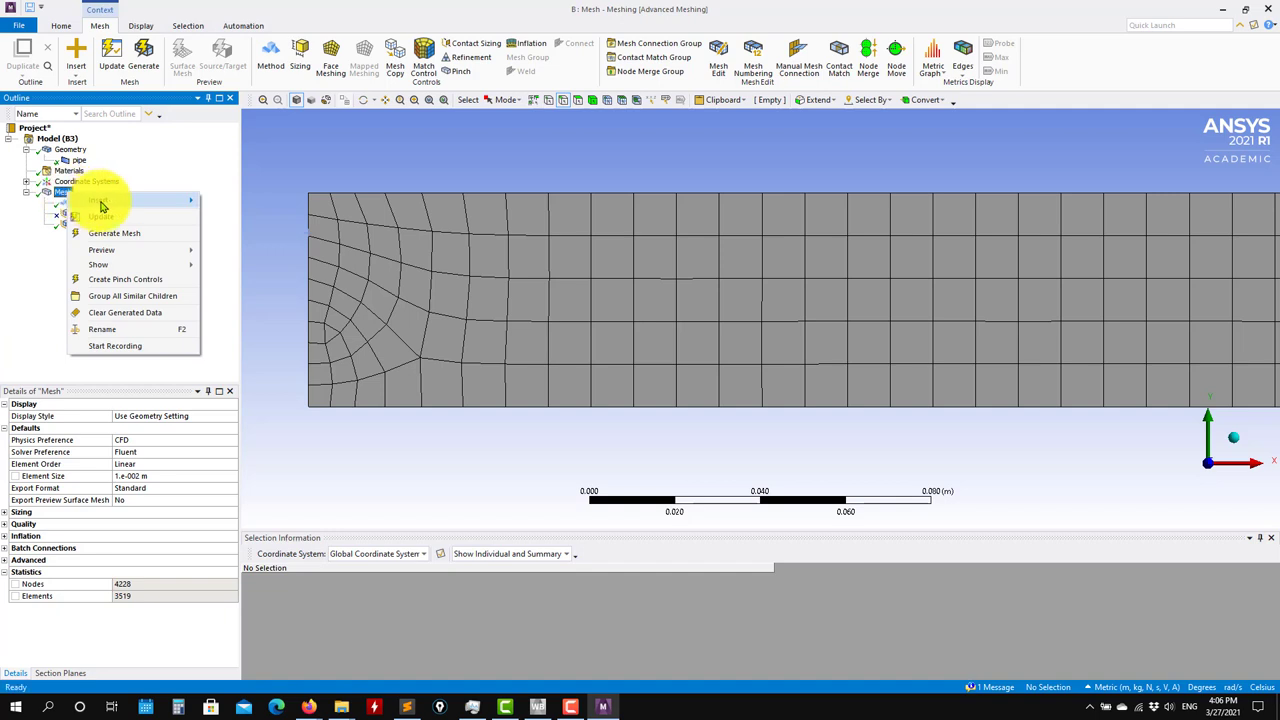
mouse_move(176, 207)
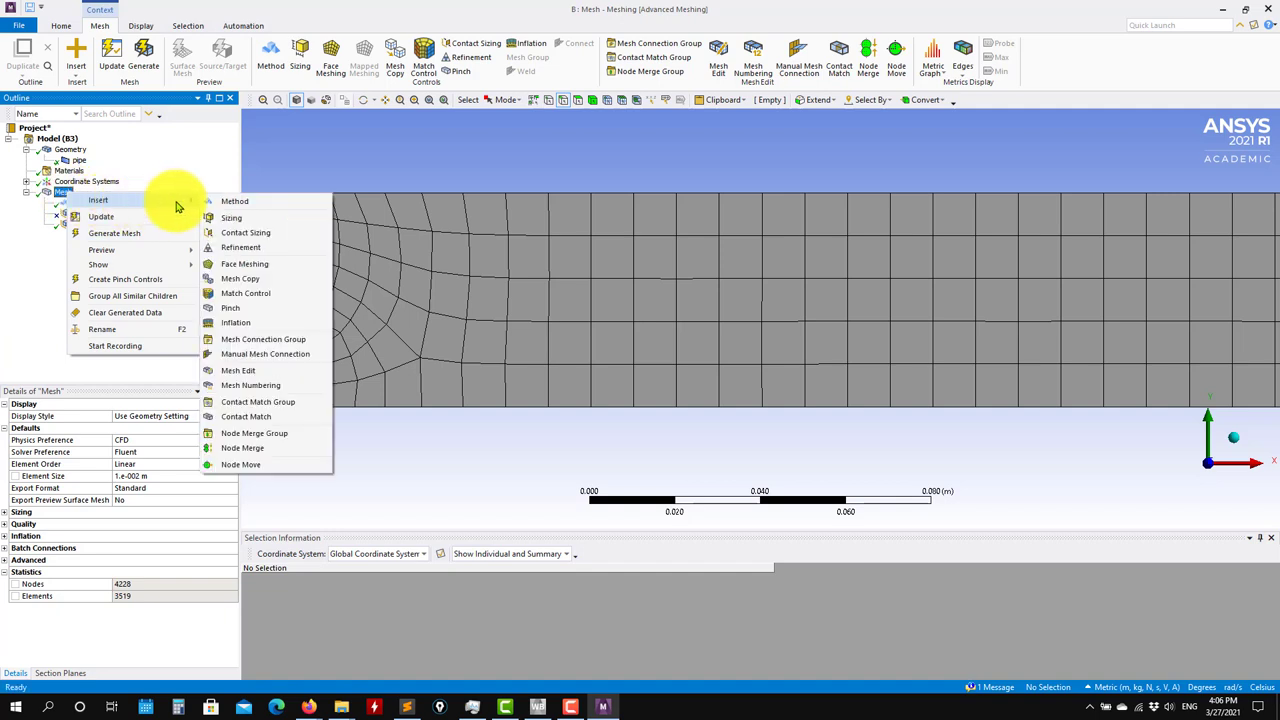
click(253, 266)
click(421, 298)
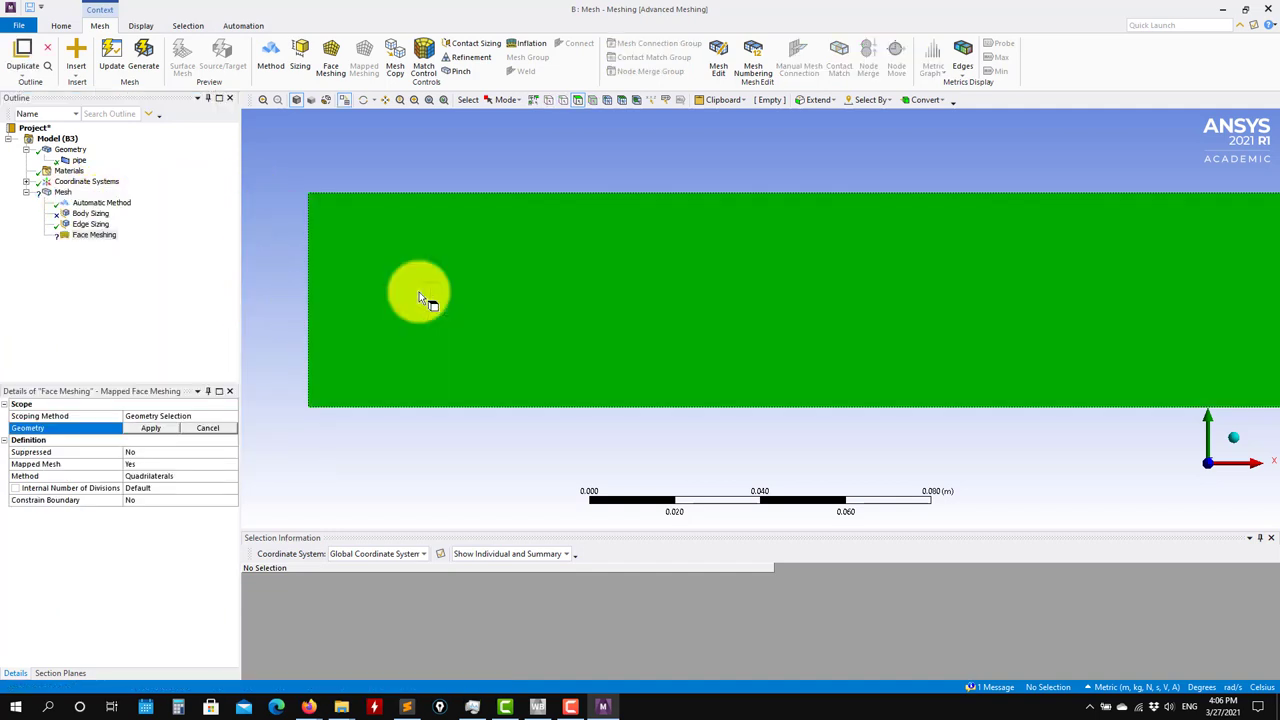
click(143, 428)
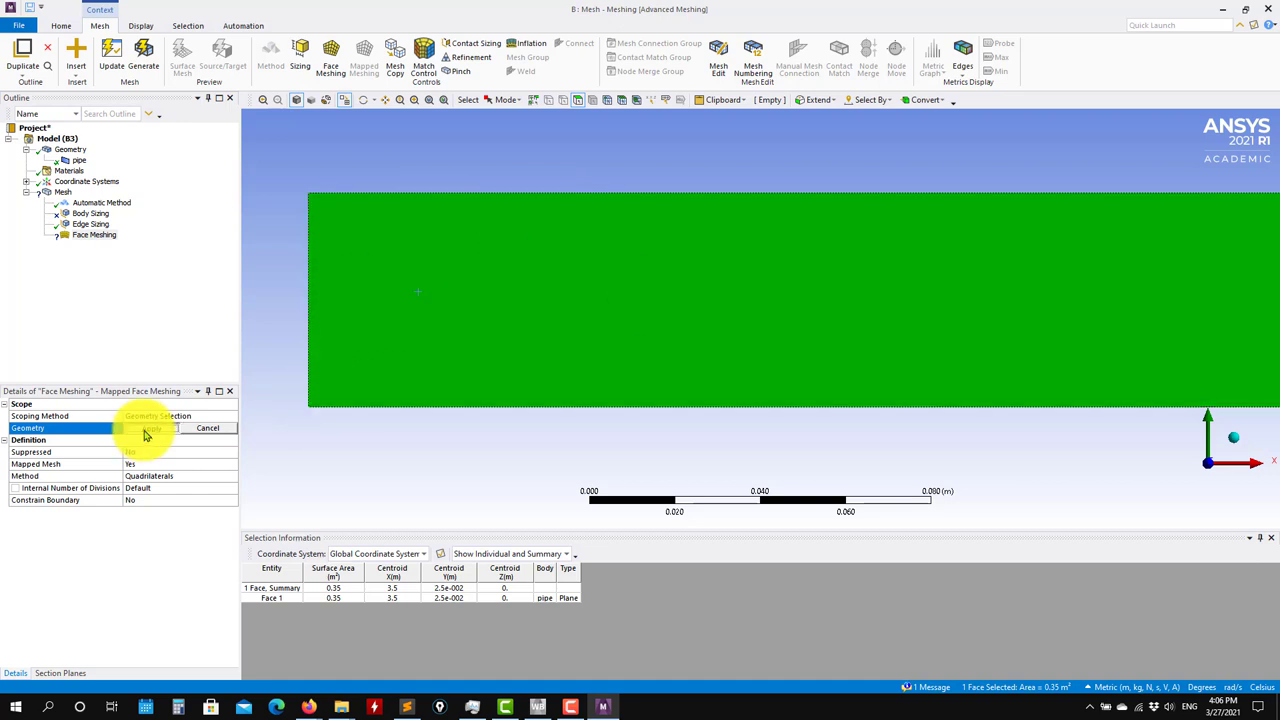
- Keep the face meshing method at Quadrilaterals, regenerate the mapped mesh and inspect it along the pipe
click(231, 478)
click(139, 487)
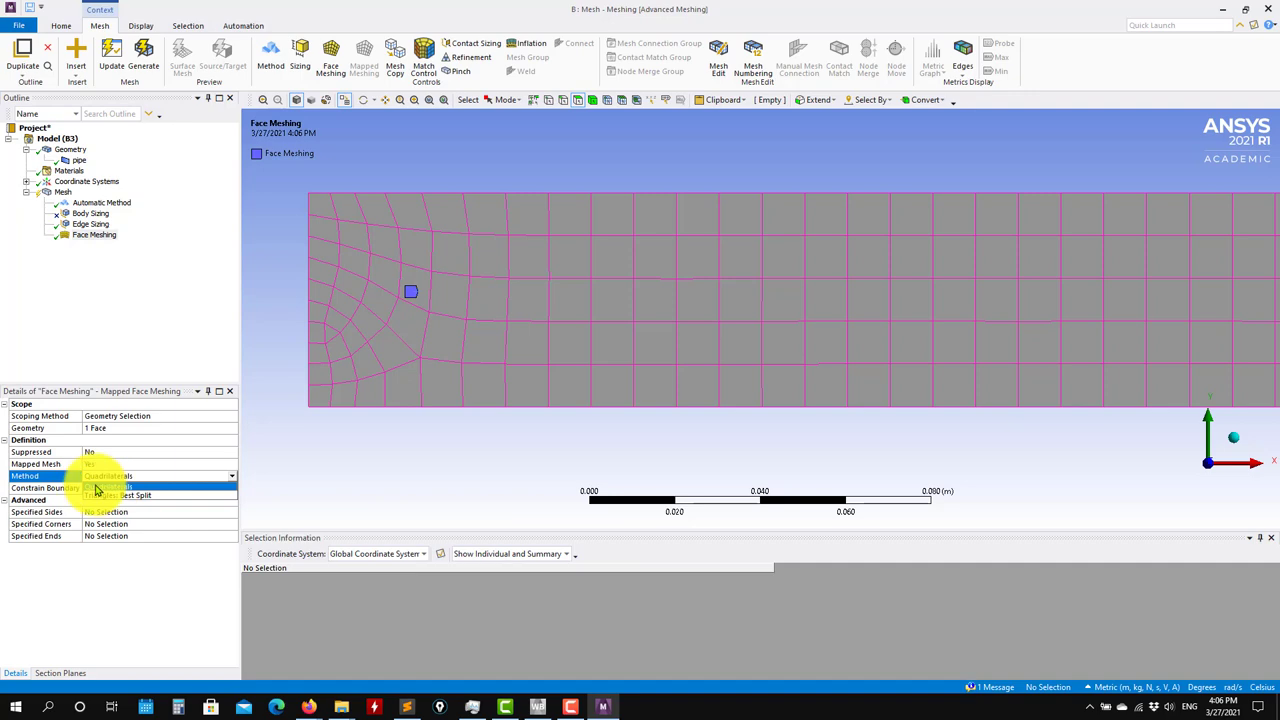
click(144, 58)
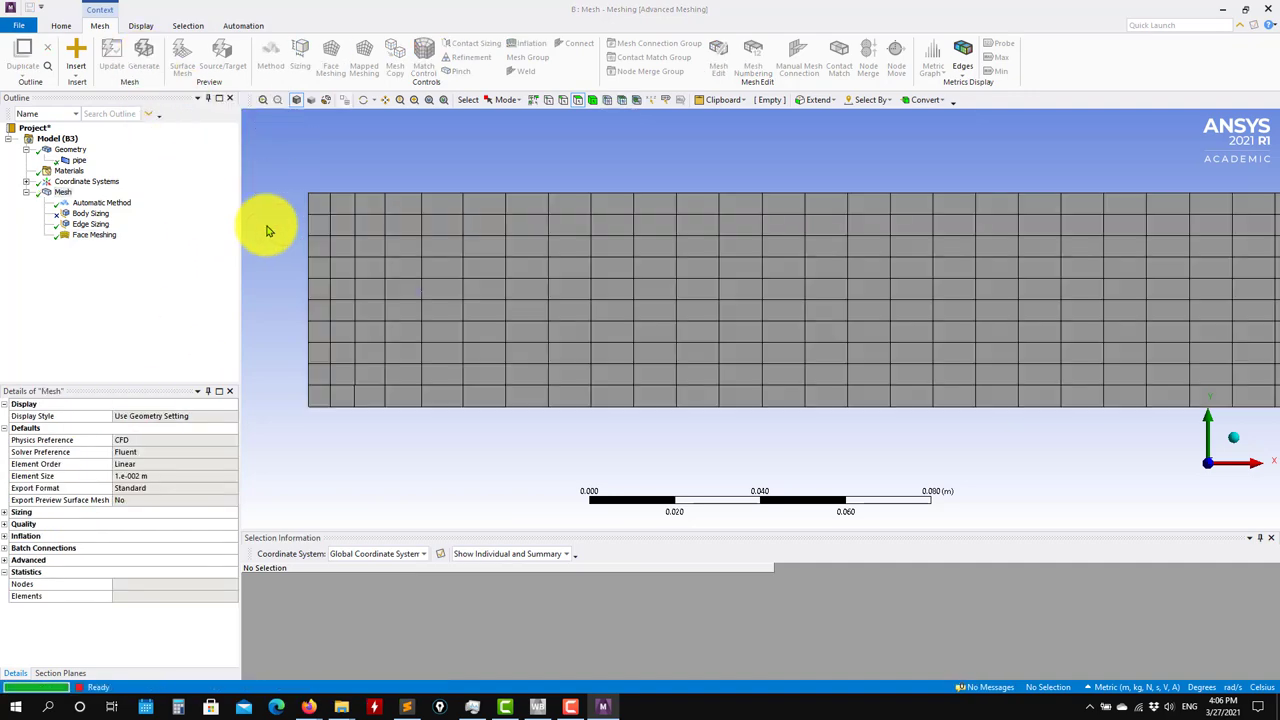
scroll(449, 440, up, 1)
scroll(449, 440, down, 5)
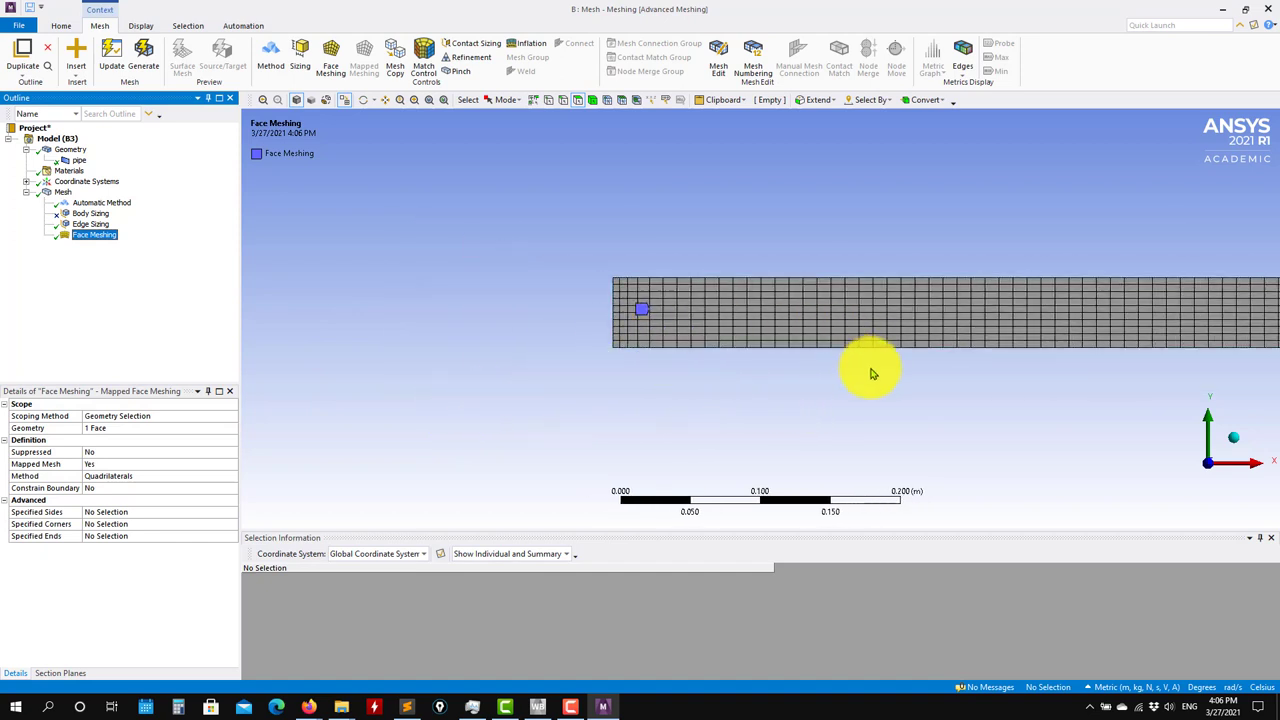
- Examine the mapped quadrilateral mesh along the pipe and around its end at x = 0
ctrl+middle_drag(1134, 353, 965, 272)
scroll(703, 326, up, 2)
scroll(640, 330, down, 5)
ctrl+middle_drag(400, 330, 711, 294)
scroll(440, 359, up, 2)
scroll(436, 360, up, 2)
scroll(496, 333, up, 2)
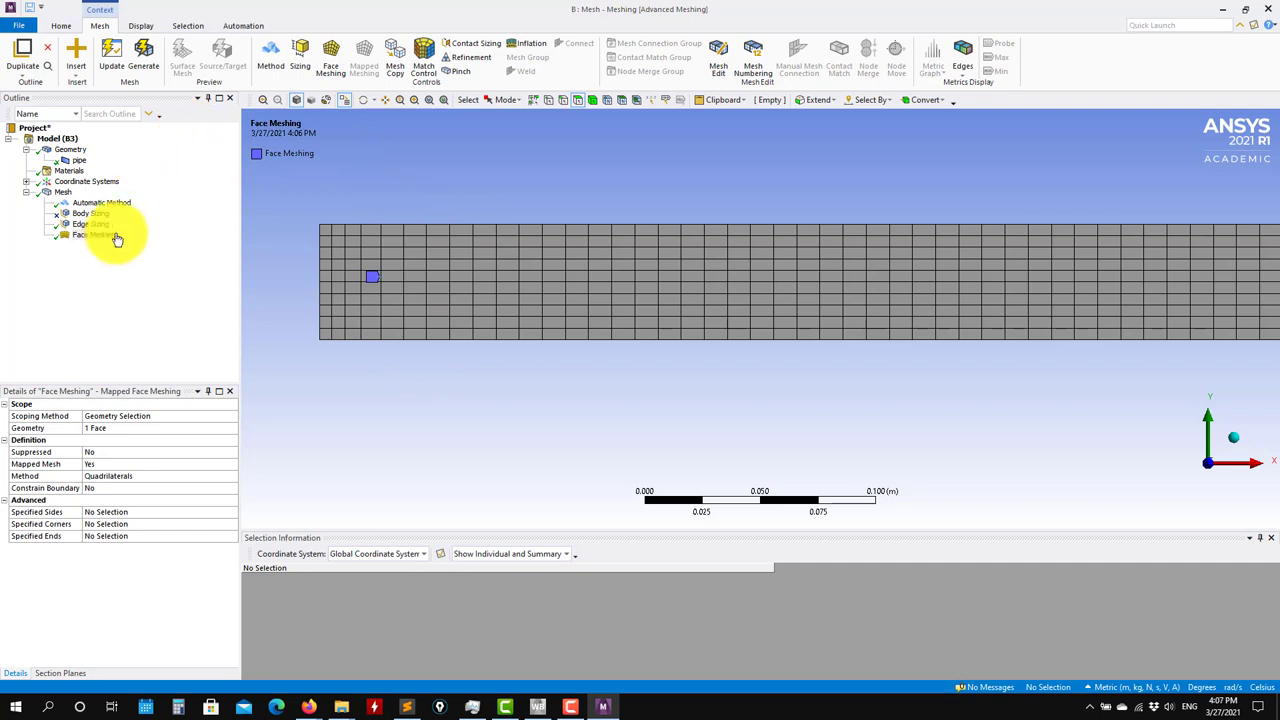
- Insert a second Sizing control under the mesh and scope it to the pipe's two long edges
right_click(60, 192)
mouse_move(92, 205)
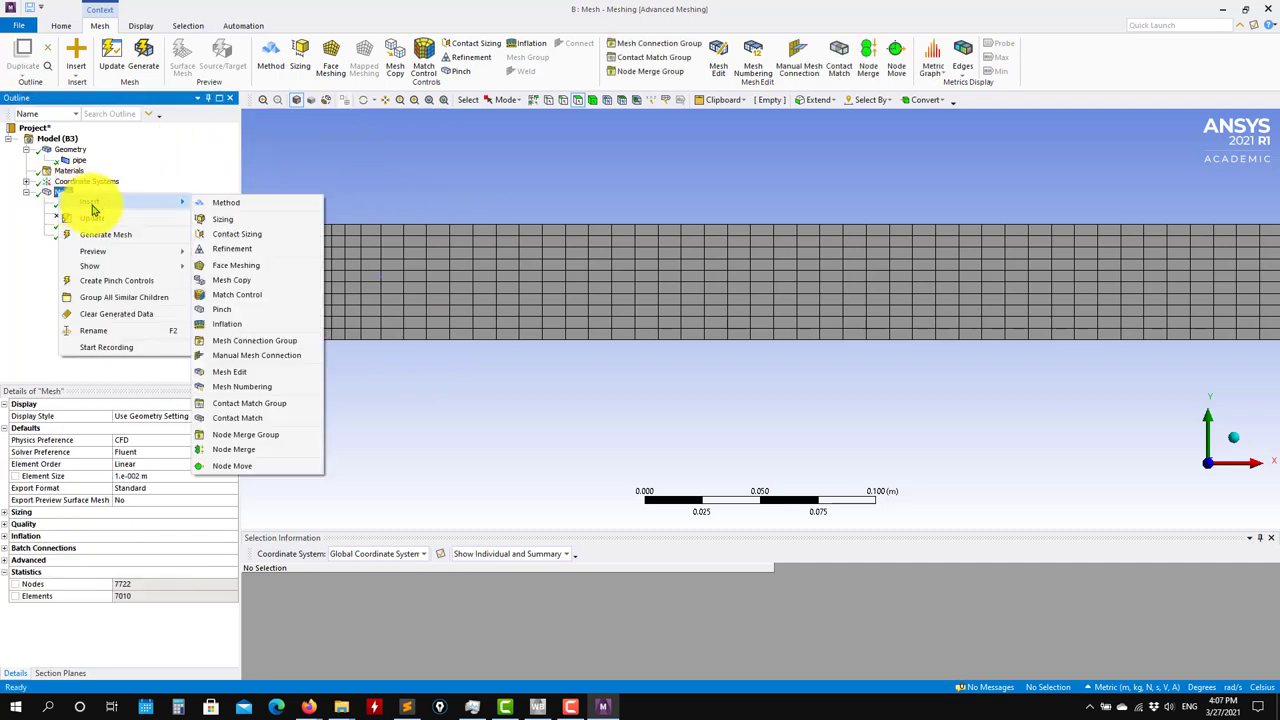
click(250, 218)
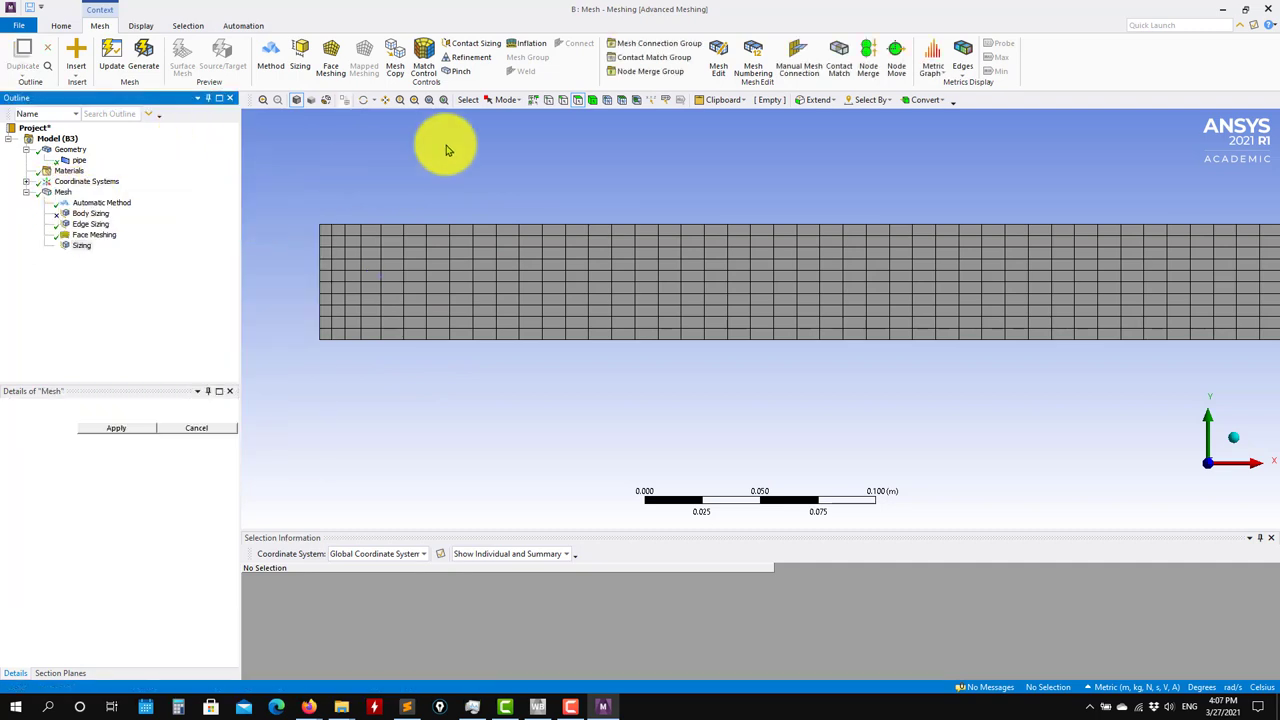
click(531, 227)
ctrl+click(494, 340)
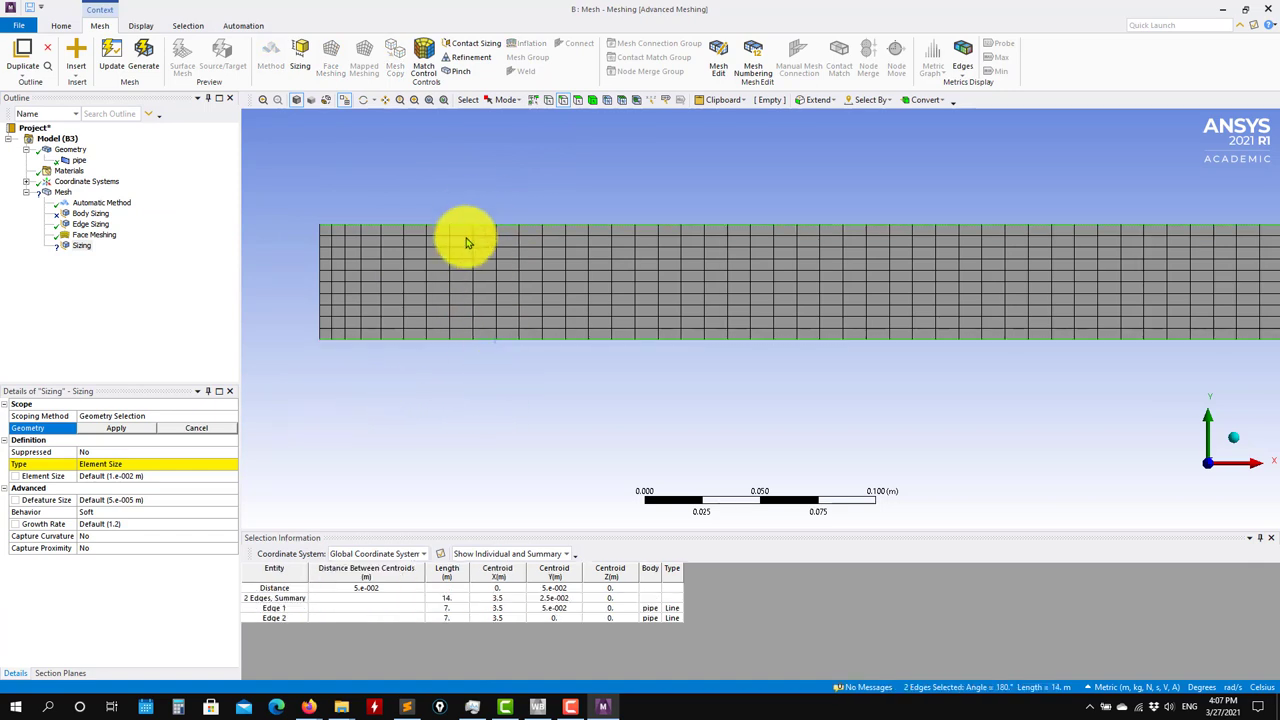
click(126, 432)
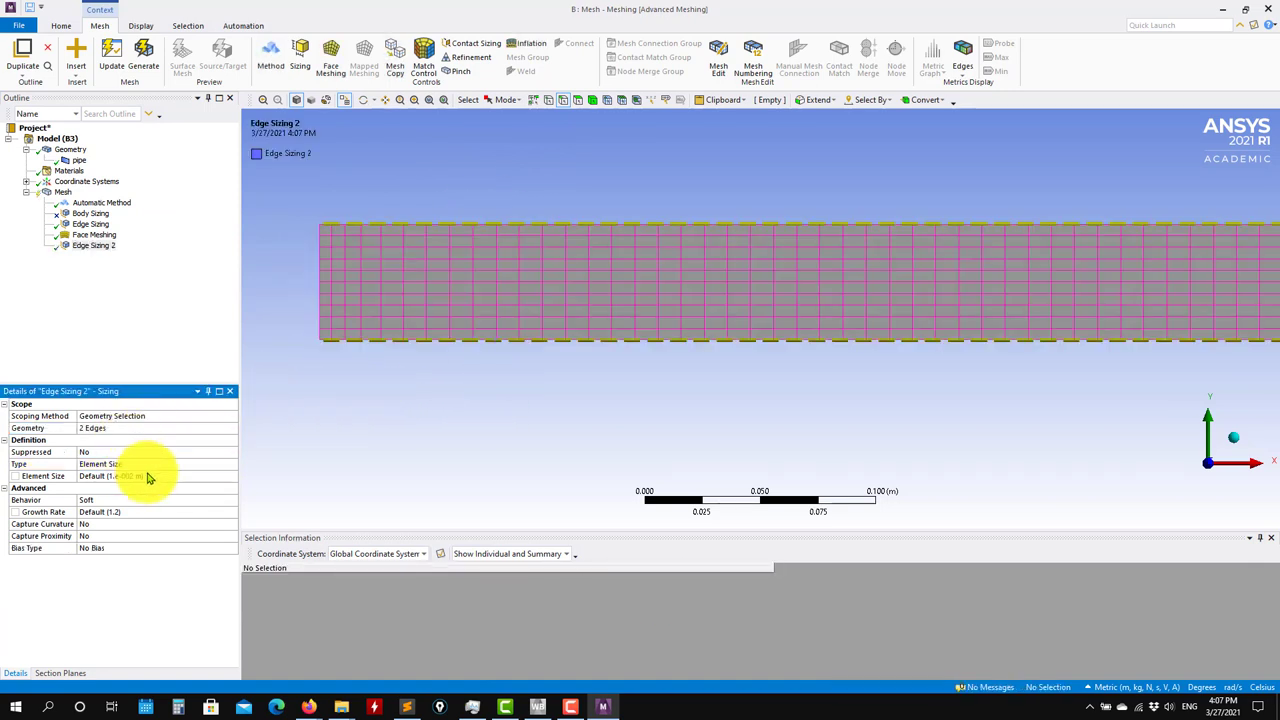
- Define the long-edge sizing by Number of Divisions with 1000 divisions and regenerate the mesh
click(231, 465)
click(232, 464)
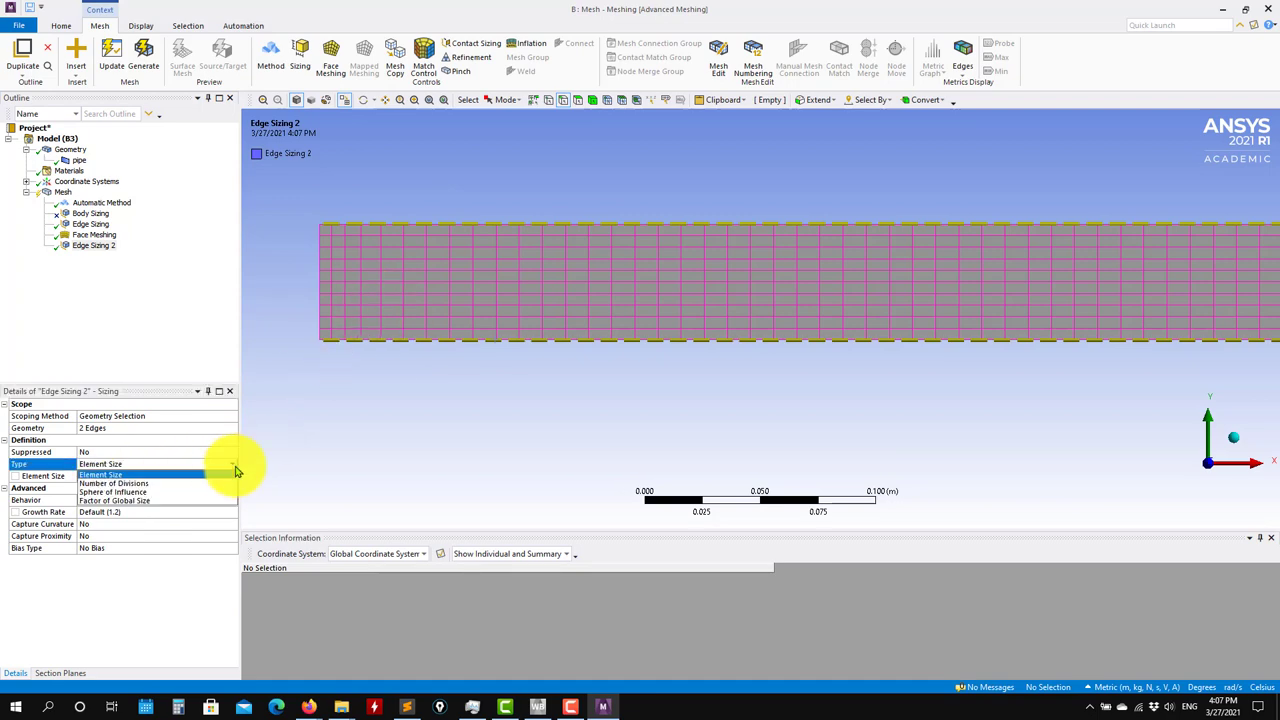
click(146, 484)
click(107, 475)
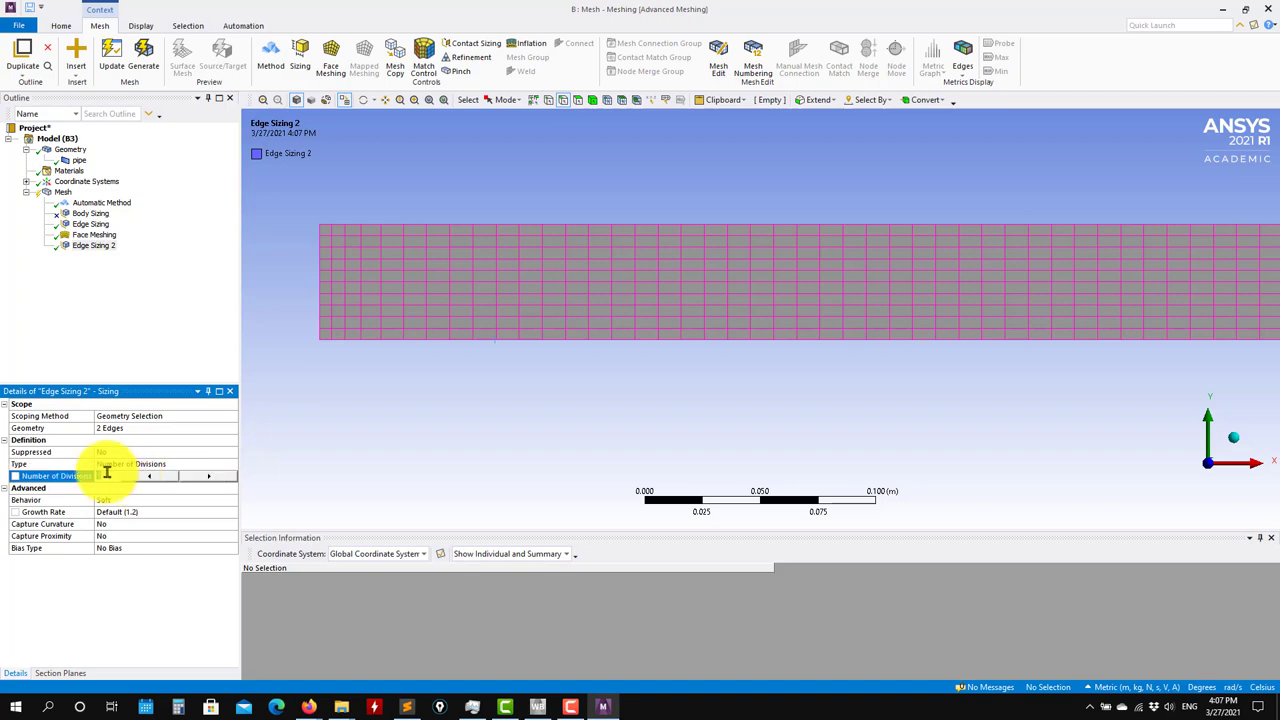
key(Return)
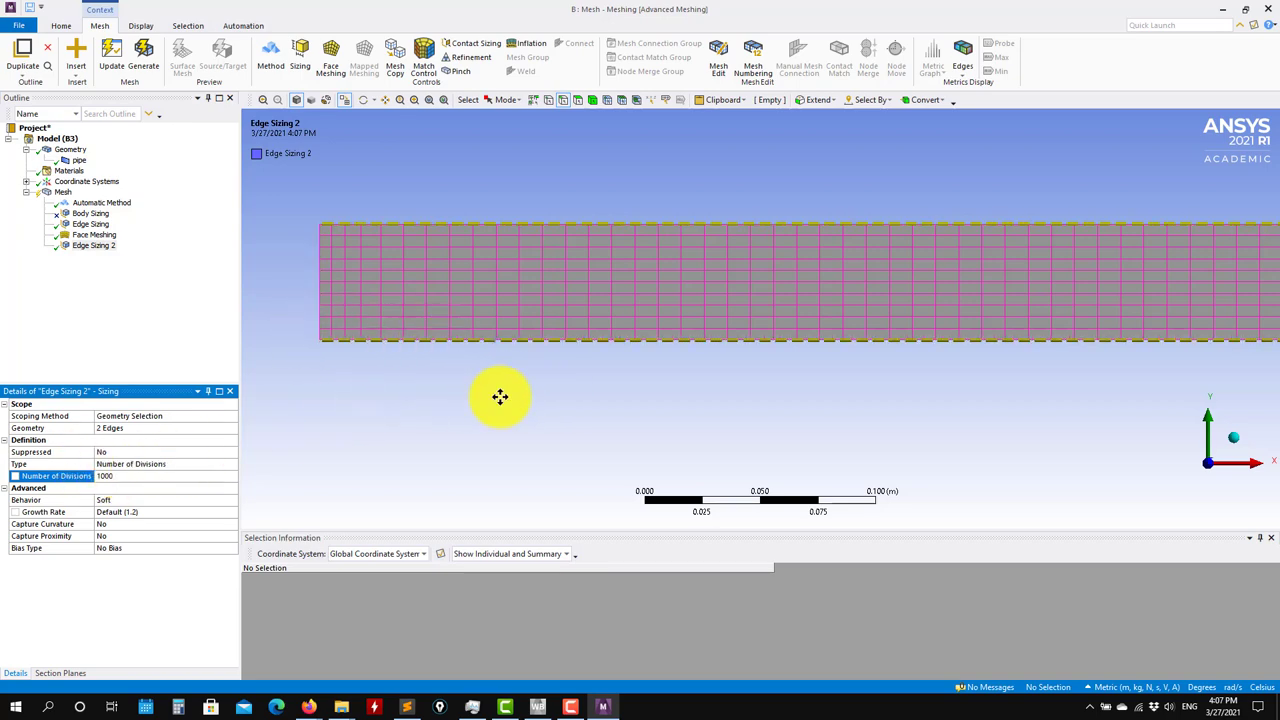
ctrl+middle_drag(500, 397, 574, 429)
scroll(483, 394, up, 2)
mouse_move(368, 430)
ctrl+middle_down()
mouse_move(443, 400)
mouse_move(393, 428)
ctrl+middle_up()
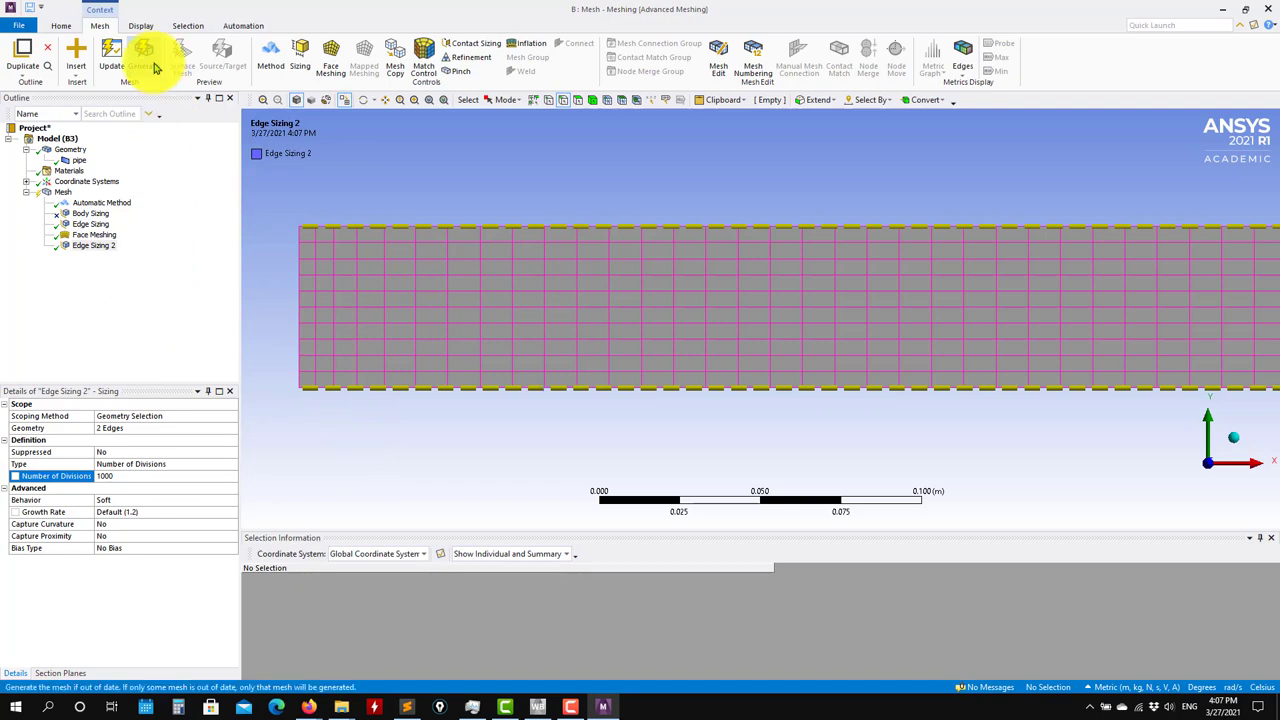
click(155, 68)
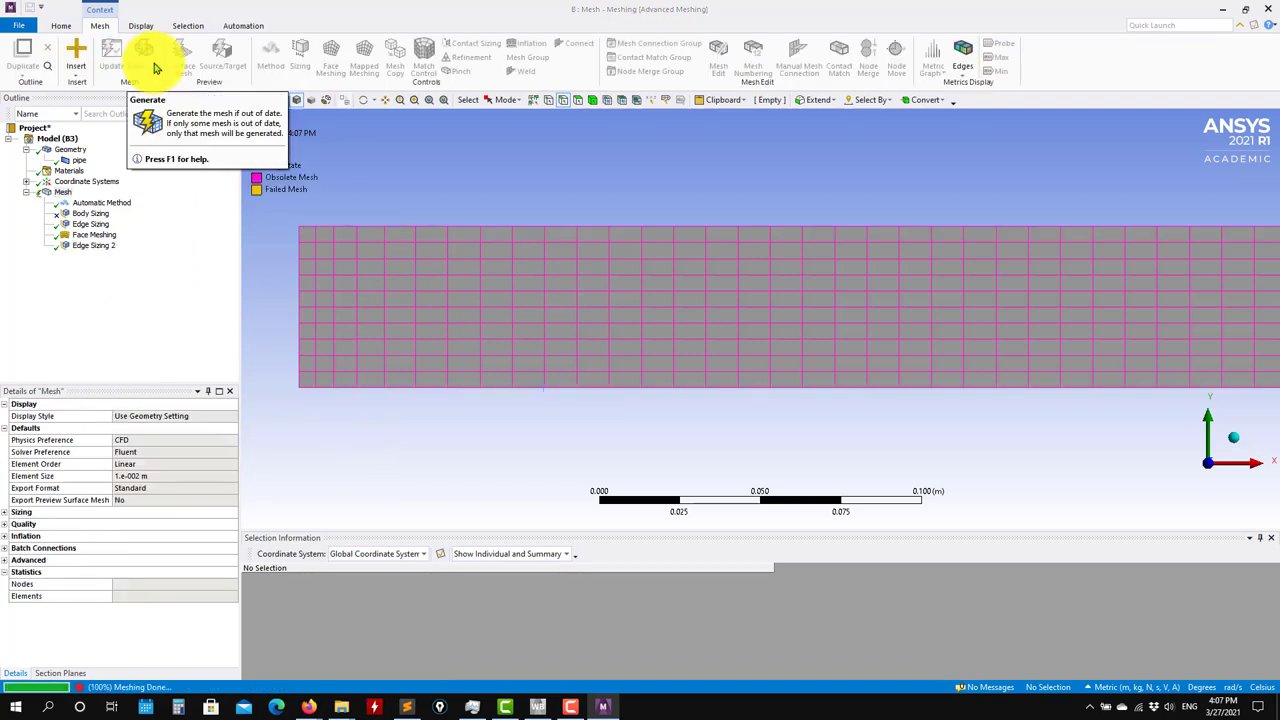
- Select the long-edge sizing and examine the regenerated mesh along the pipe's full length and at both ends
click(100, 245)
scroll(477, 423, down, 2)
scroll(515, 427, down, 4)
ctrl+middle_drag(1210, 349, 823, 288)
ctrl+middle_drag(676, 269, 166, 271)
ctrl+middle_drag(1058, 271, 370, 285)
ctrl+middle_drag(523, 293, 400, 327)
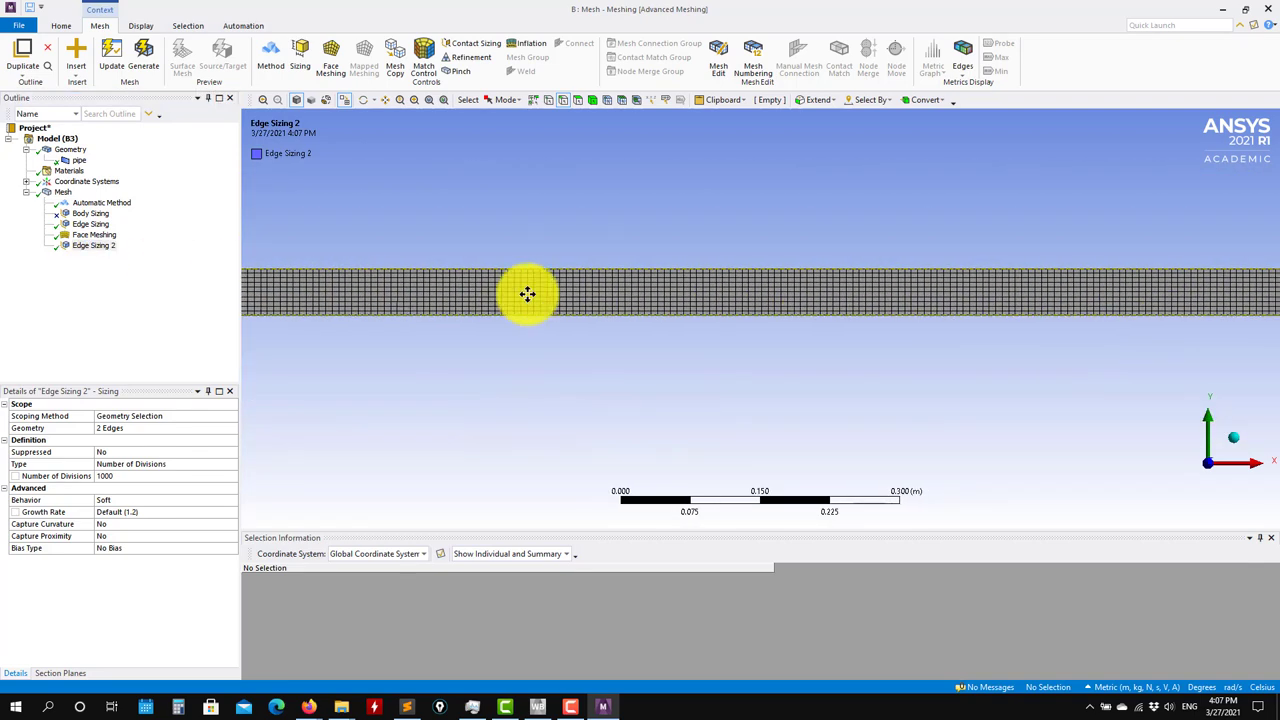
ctrl+middle_drag(520, 289, 825, 289)
scroll(825, 348, up, 3)
scroll(879, 320, down, 7)
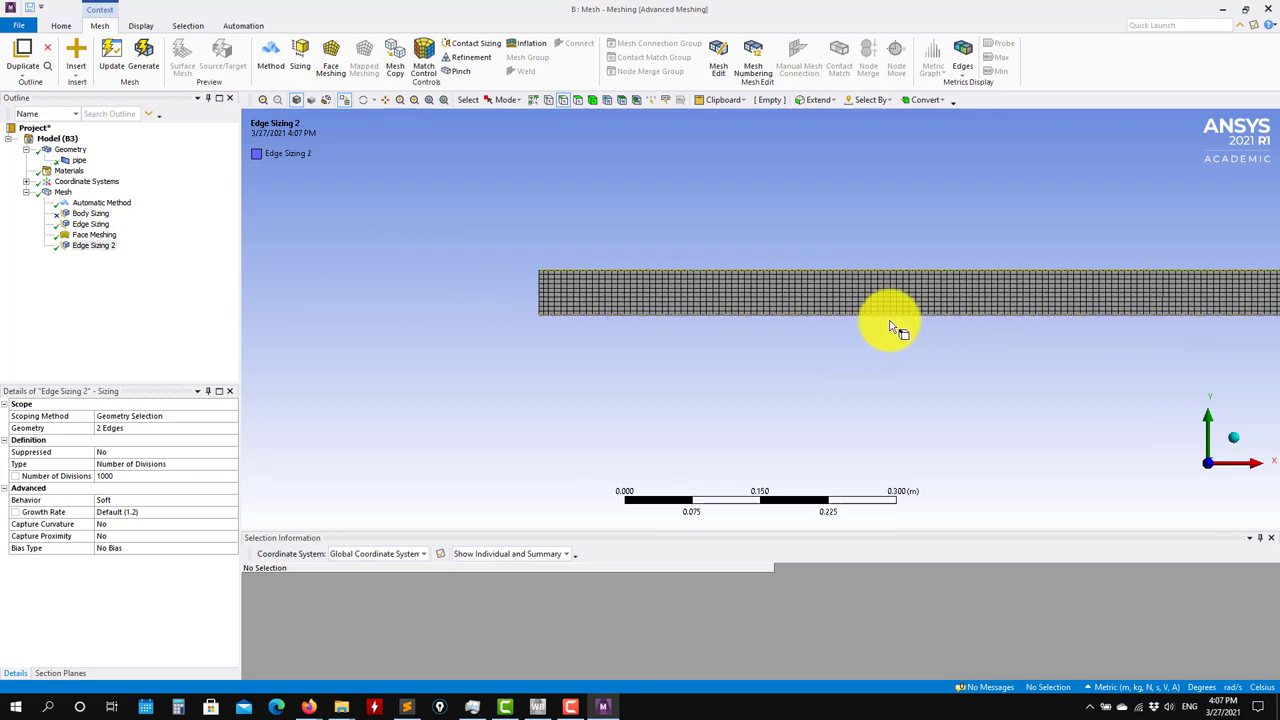
ctrl+middle_drag(1200, 294, 669, 287)
ctrl+middle_drag(1130, 300, 672, 286)
ctrl+middle_drag(1215, 292, 636, 305)
scroll(604, 305, up, 5)
ctrl+middle_drag(391, 281, 969, 366)
scroll(780, 330, down, 6)
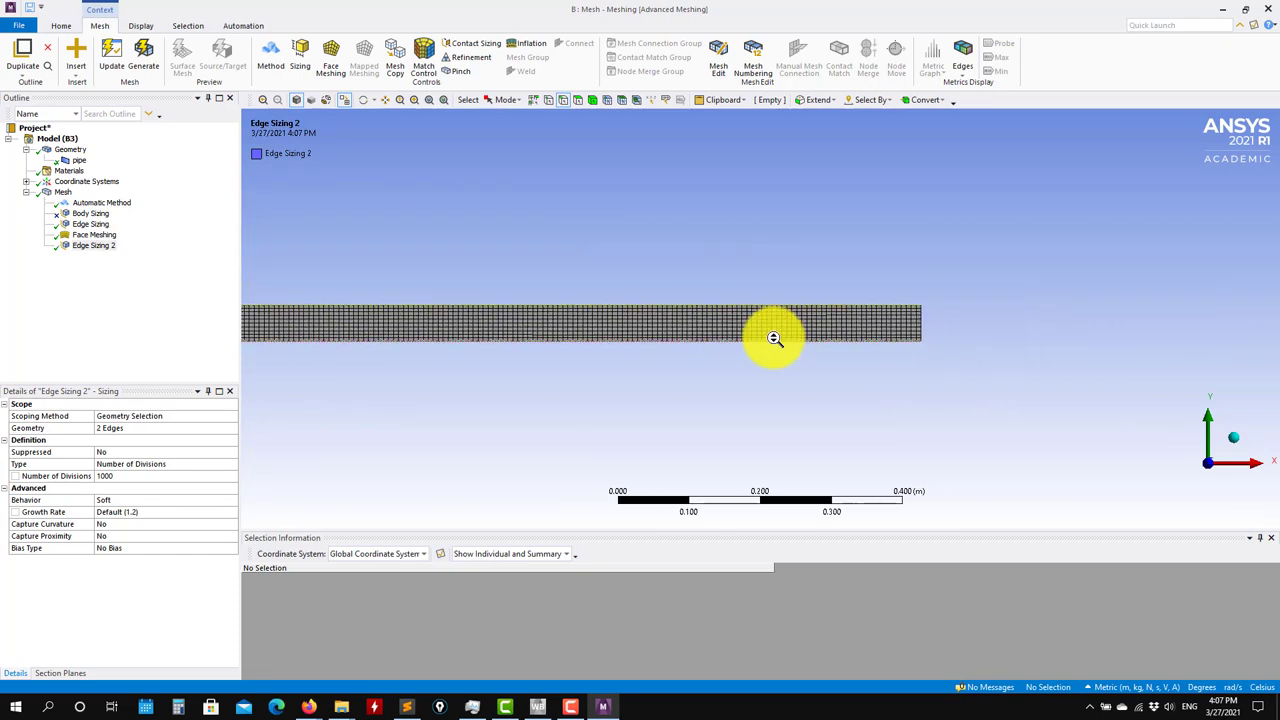
ctrl+middle_drag(490, 314, 829, 284)
scroll(494, 369, up, 5)
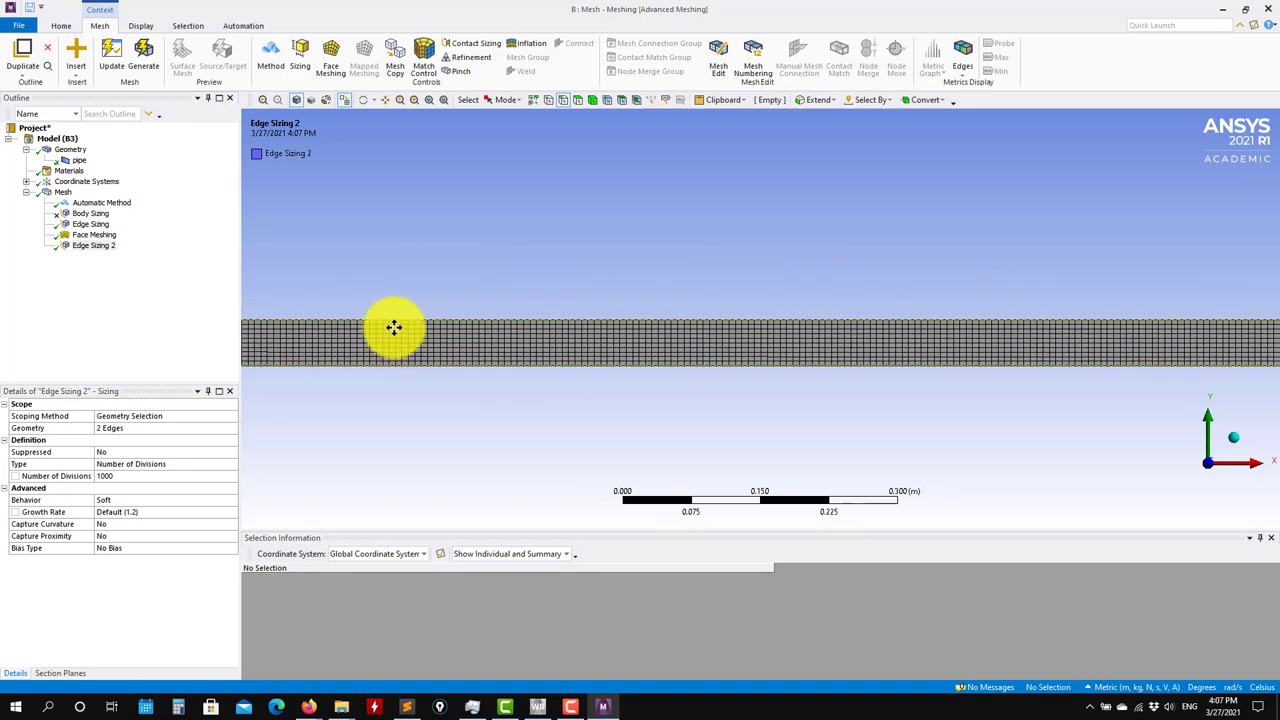
ctrl+middle_drag(394, 326, 840, 304)
scroll(500, 298, up, 3)
scroll(453, 300, up, 2)
ctrl+middle_drag(334, 239, 420, 234)
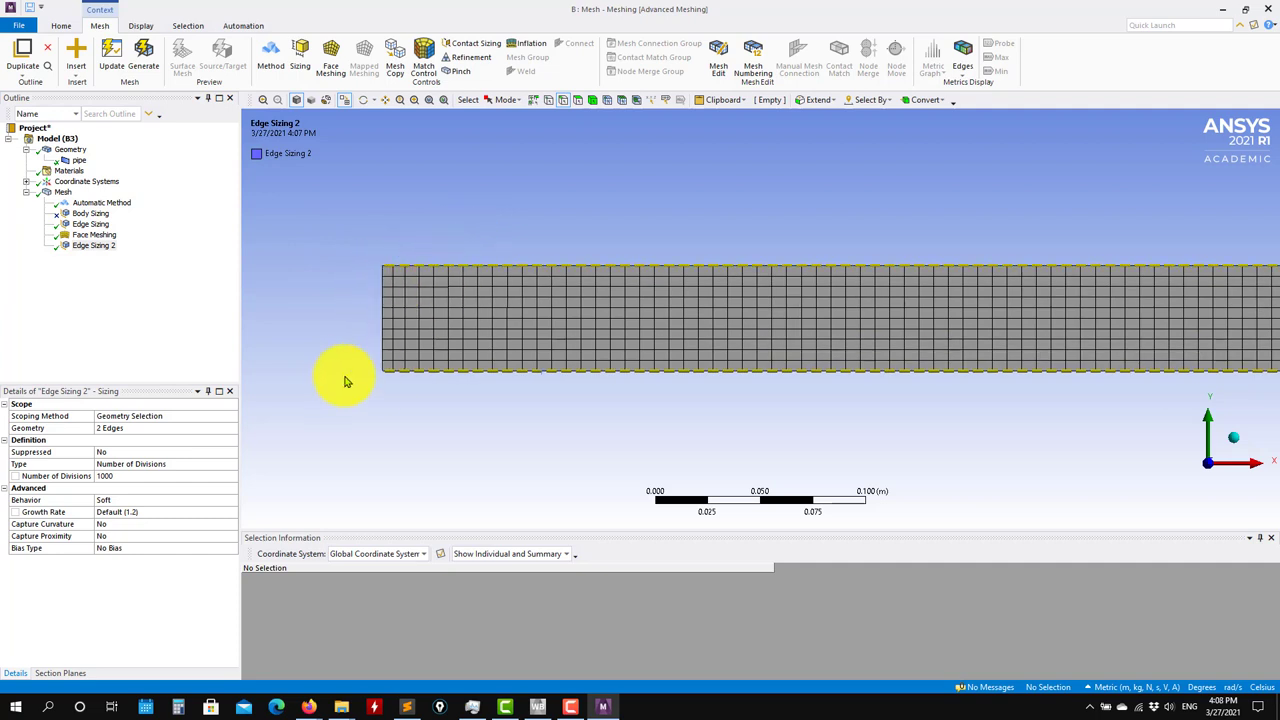
scroll(366, 270, up, 3)
ctrl+middle_drag(256, 289, 584, 313)
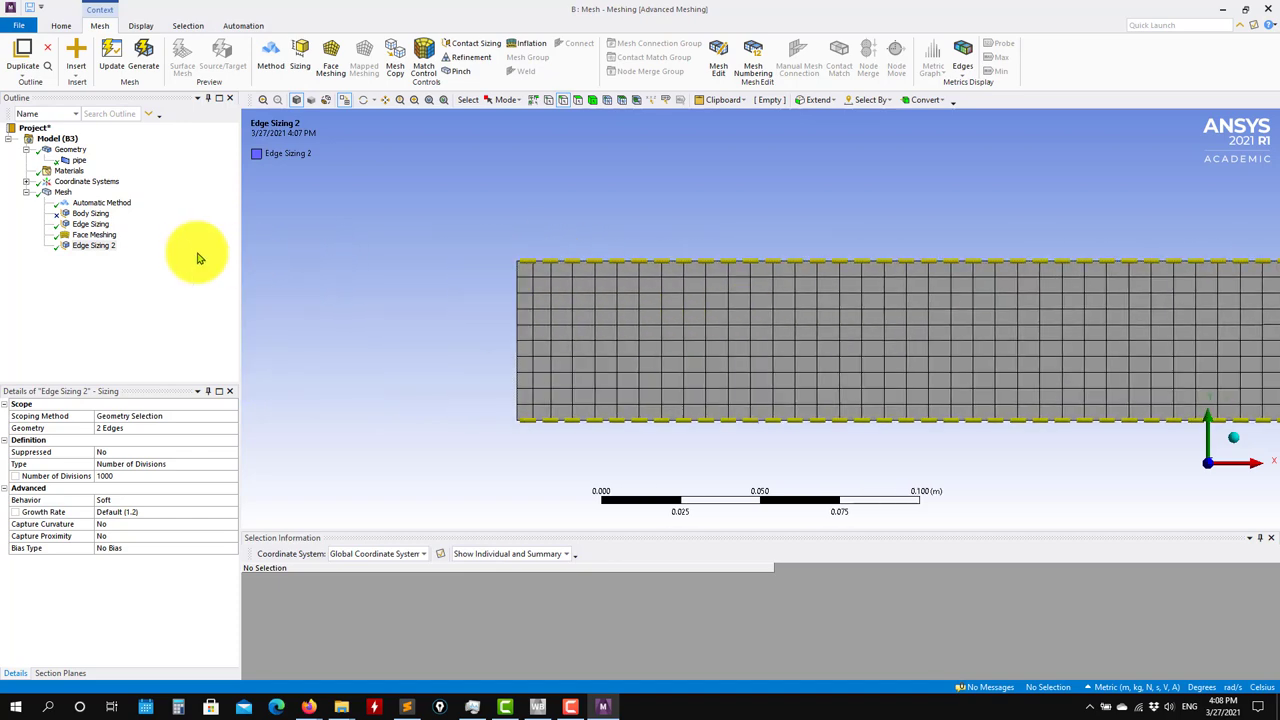
click(66, 193)
right_click(66, 192)
click(338, 205)
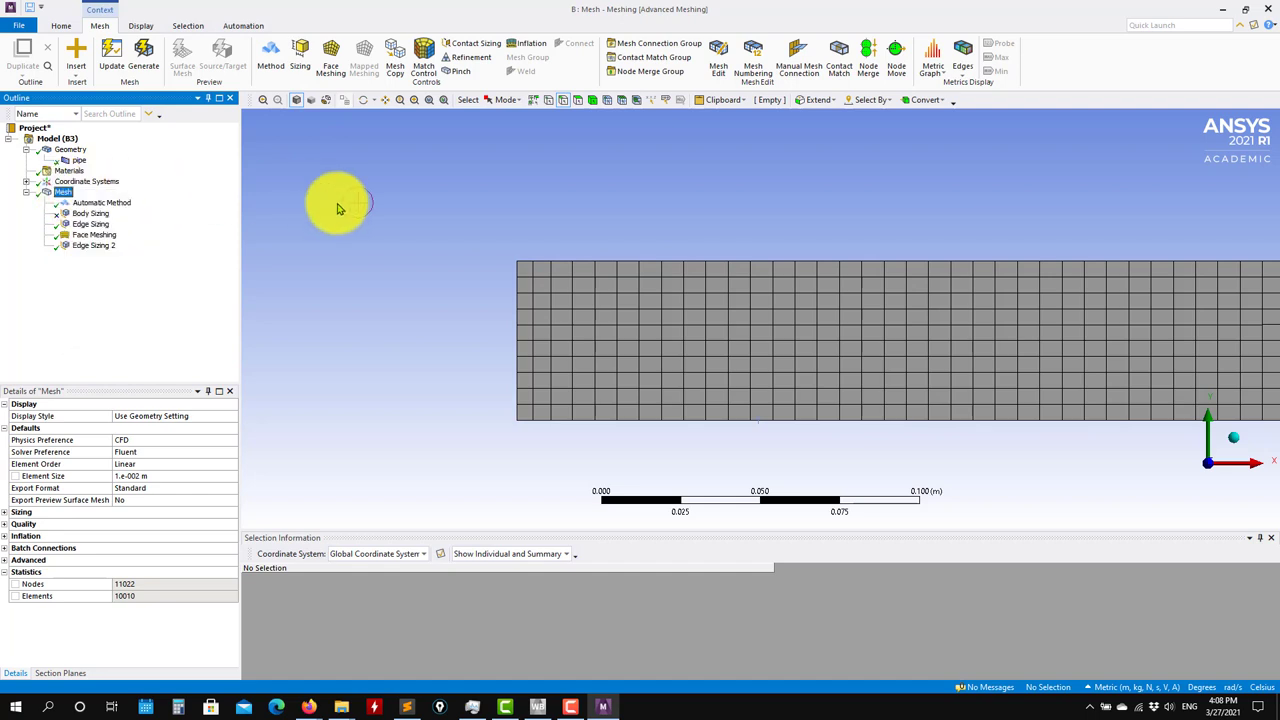
- Set the element size of the pipe's short end-edge sizing to 0.001 m and regenerate the mesh
click(89, 226)
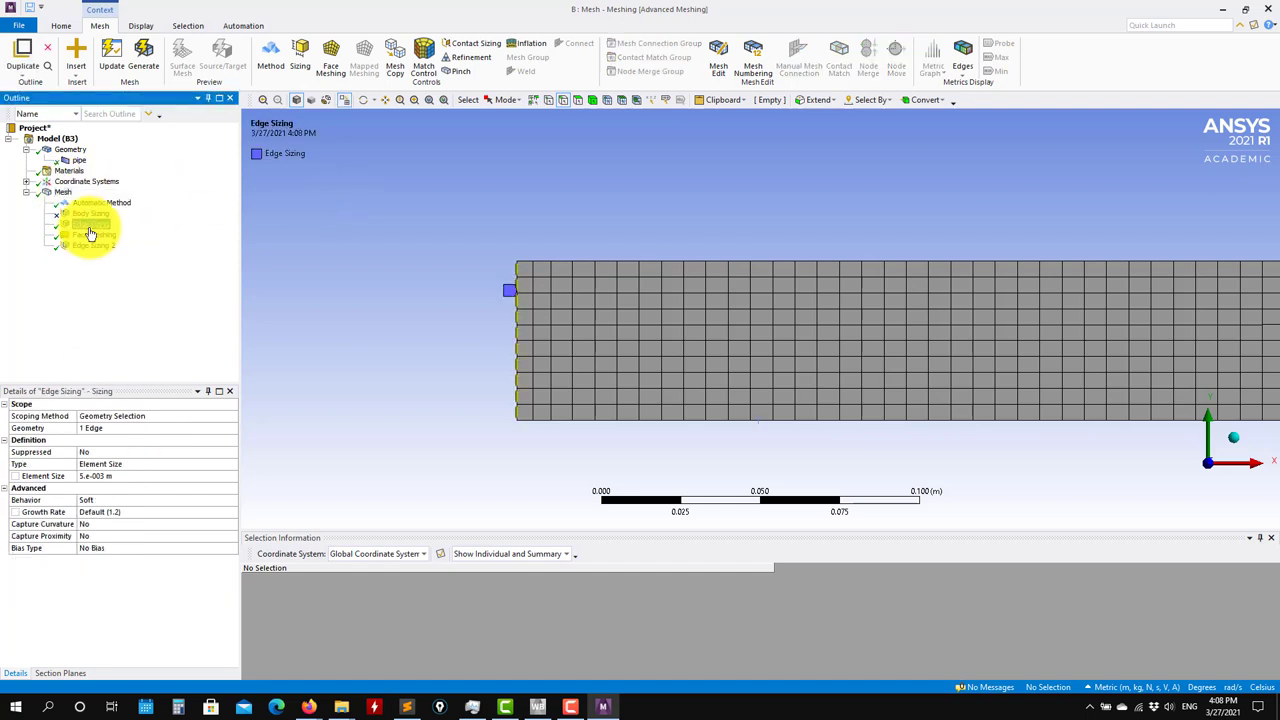
click(118, 477)
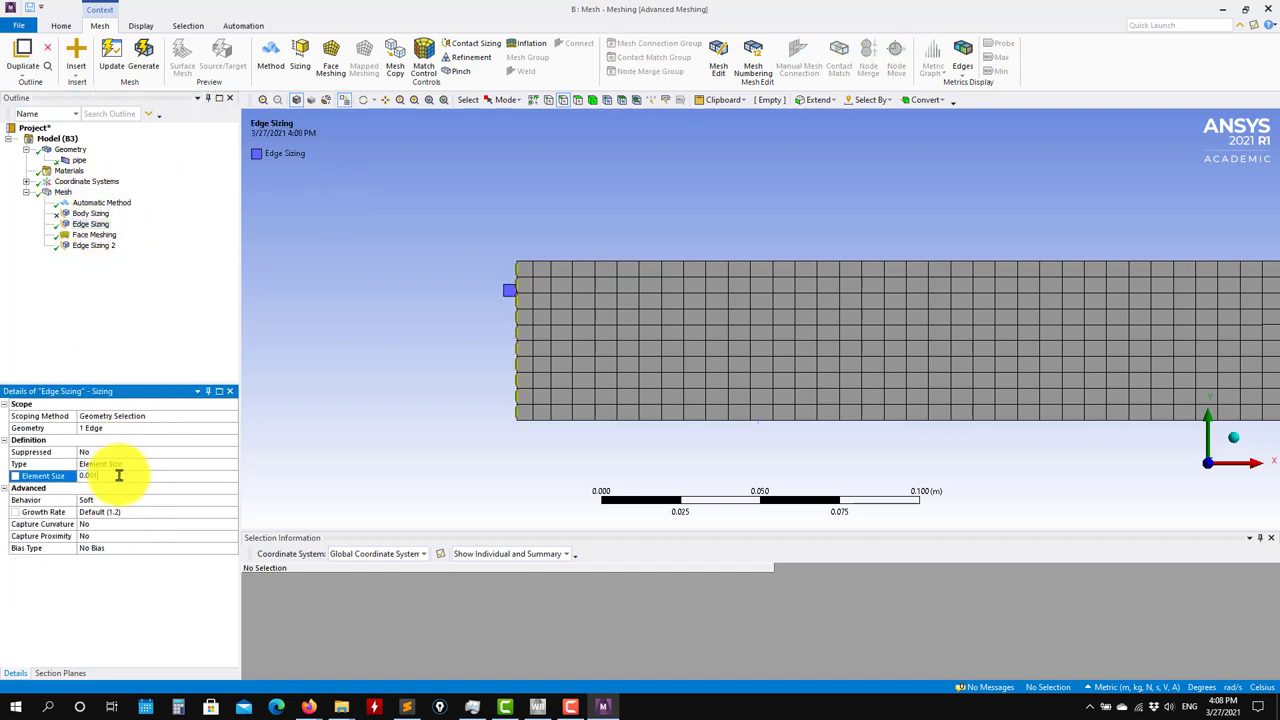
key(Return)
click(138, 62)
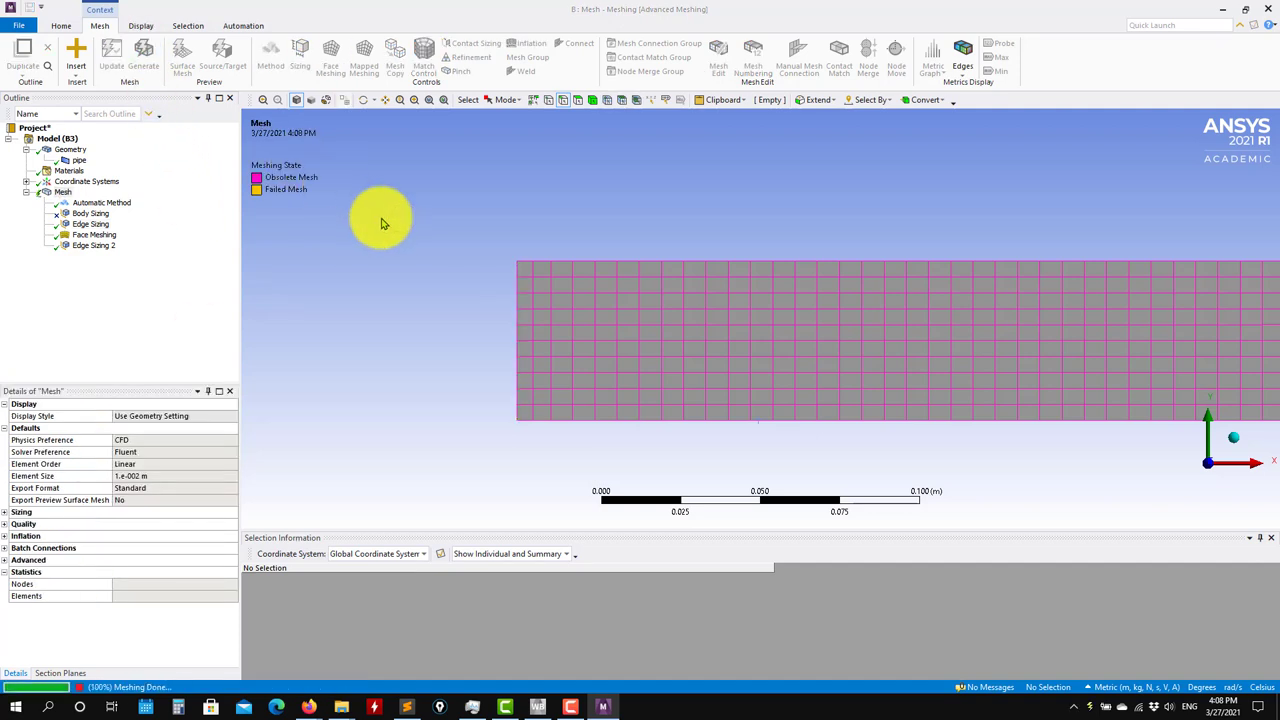
- Examine the refined mesh at the pipe's sized end edge, checking the element spacing near the end and along the pipe
key(Down)
key(Down)
key(Down)
scroll(443, 351, up, 4)
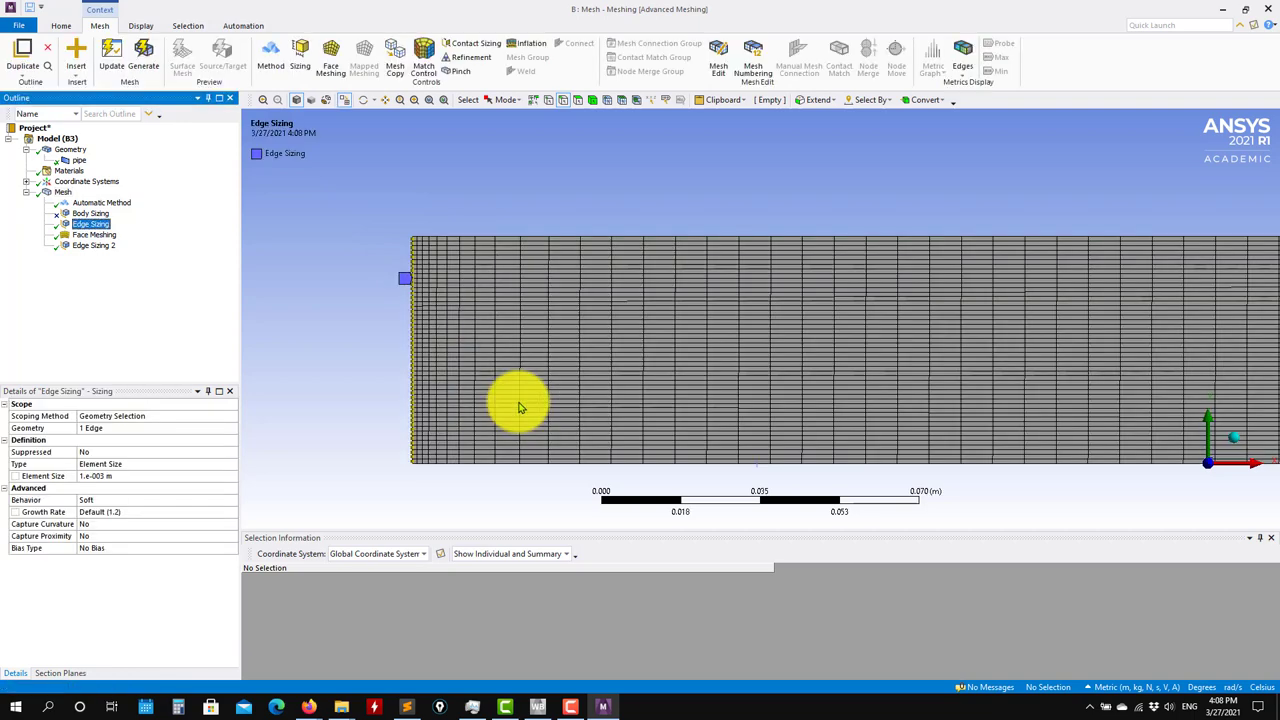
scroll(400, 320, down, 1)
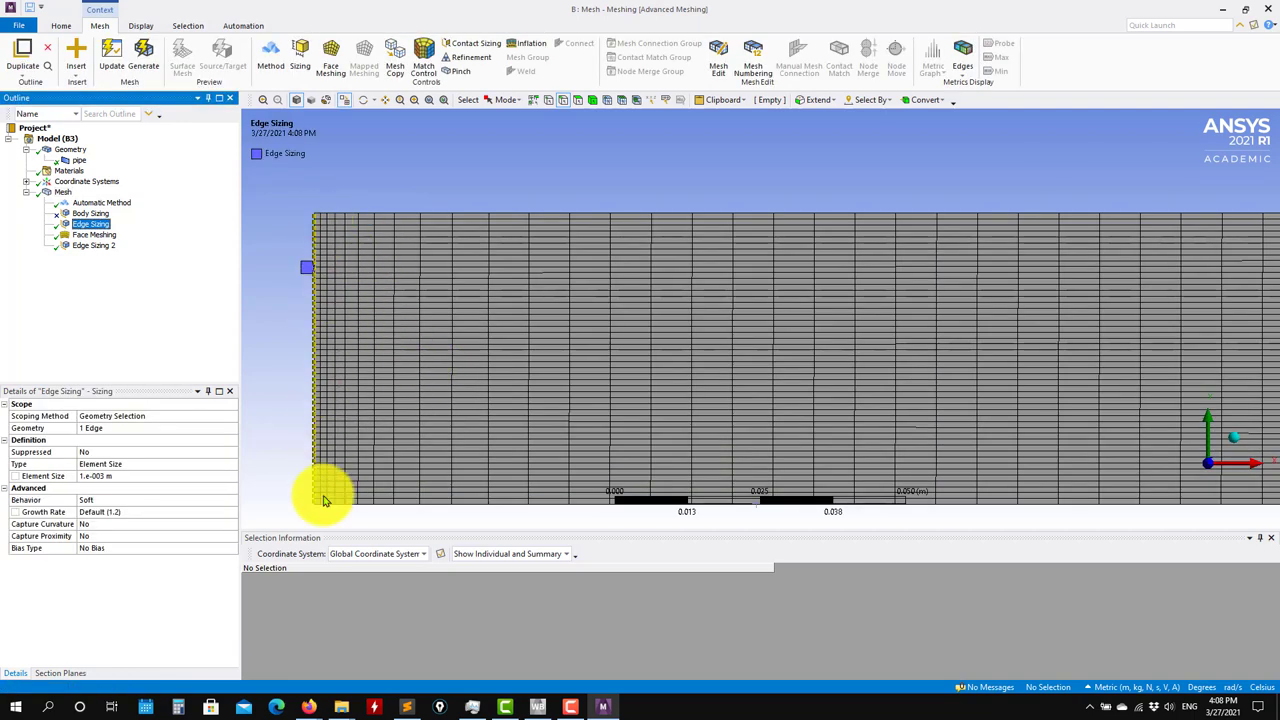
scroll(370, 376, up, 1)
scroll(400, 340, down, 2)
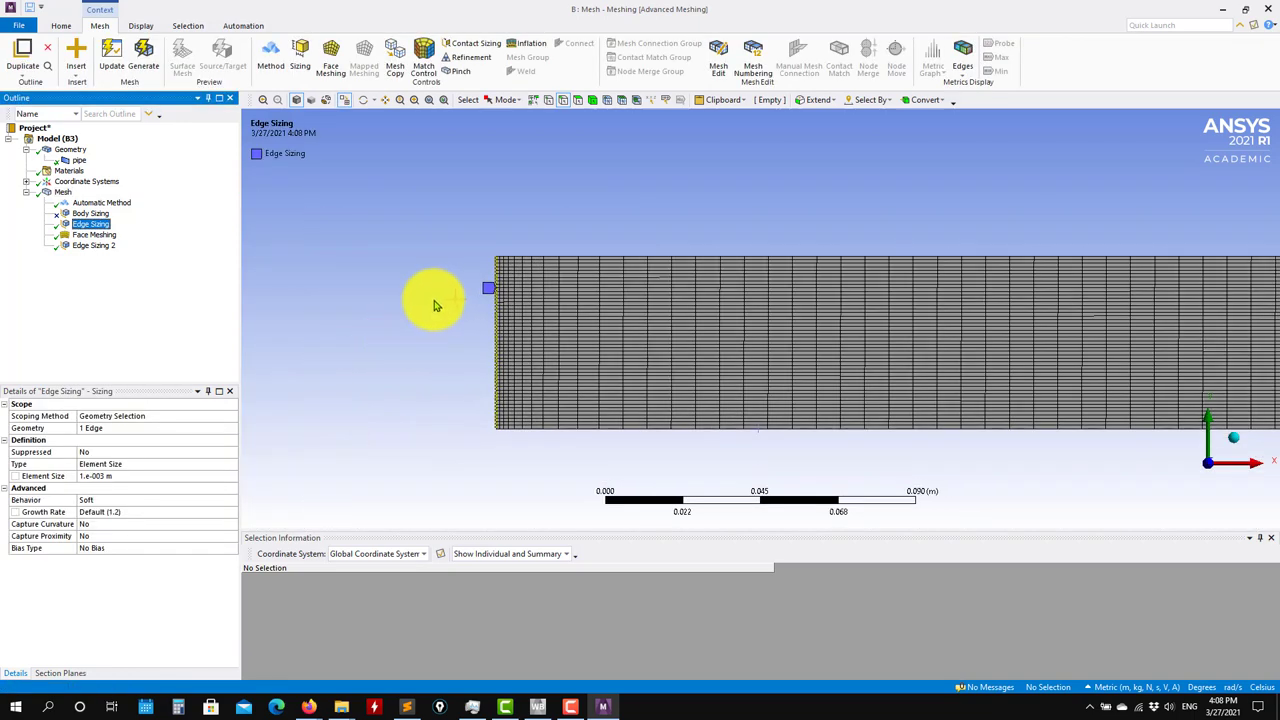
scroll(443, 322, up, 2)
ctrl+middle_drag(434, 323, 571, 306)
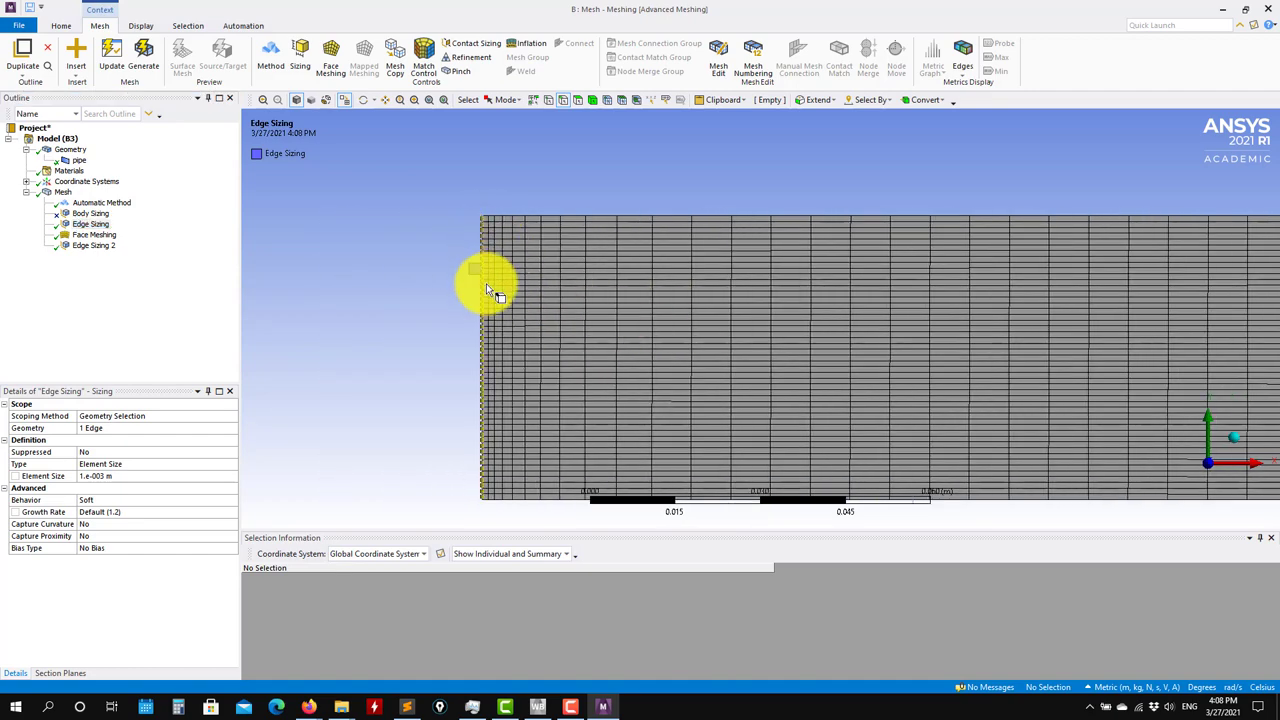
scroll(485, 245, down, 4)
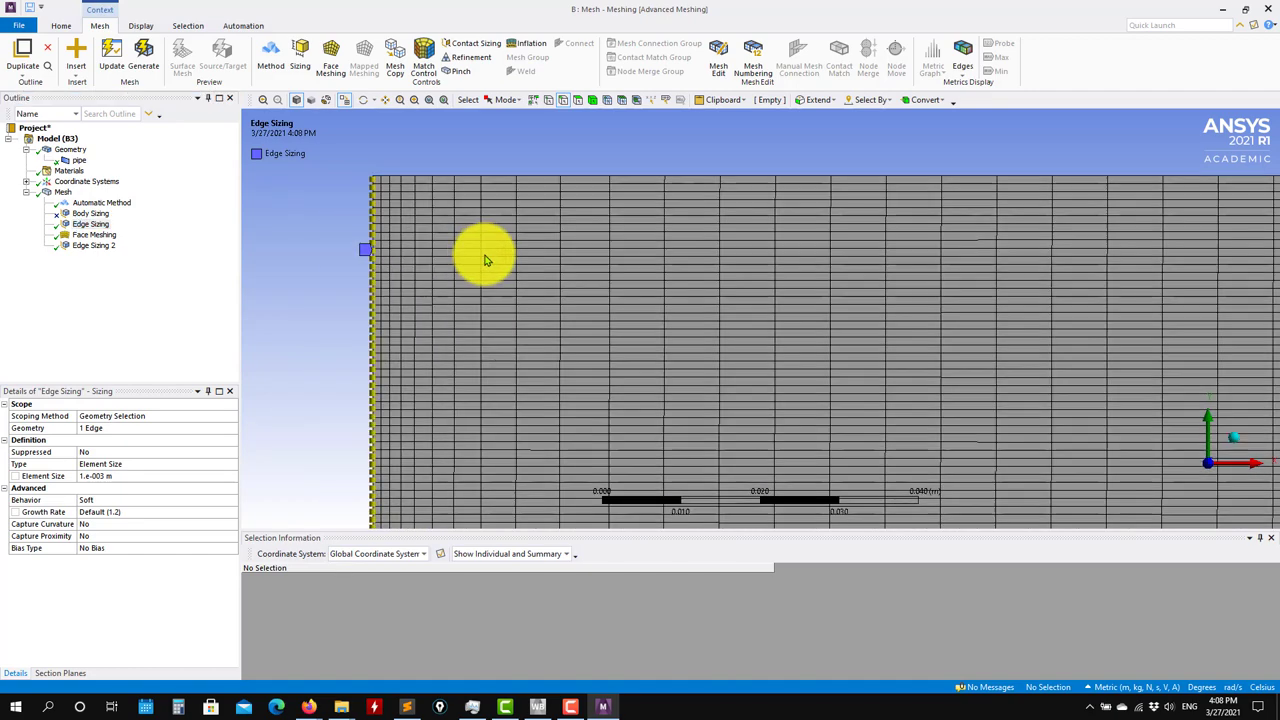
ctrl+middle_drag(1029, 334, 831, 334)
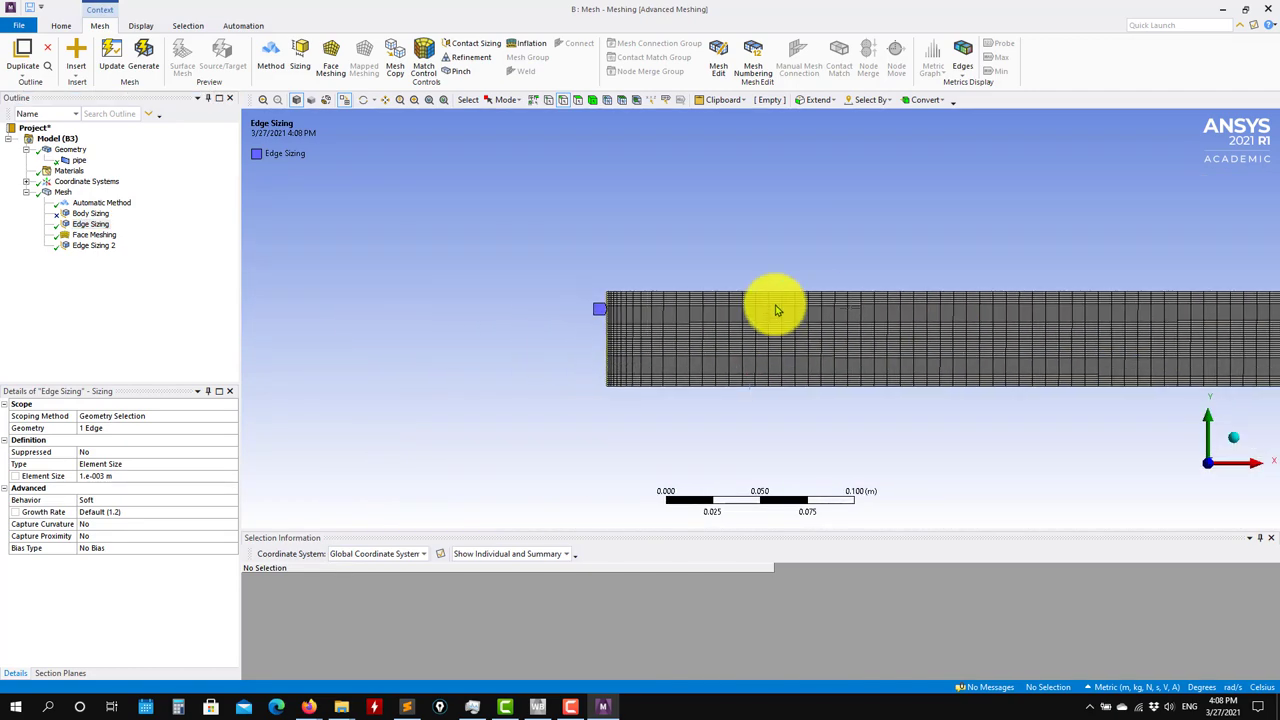
scroll(600, 297, up, 4)
ctrl+middle_drag(575, 270, 665, 248)
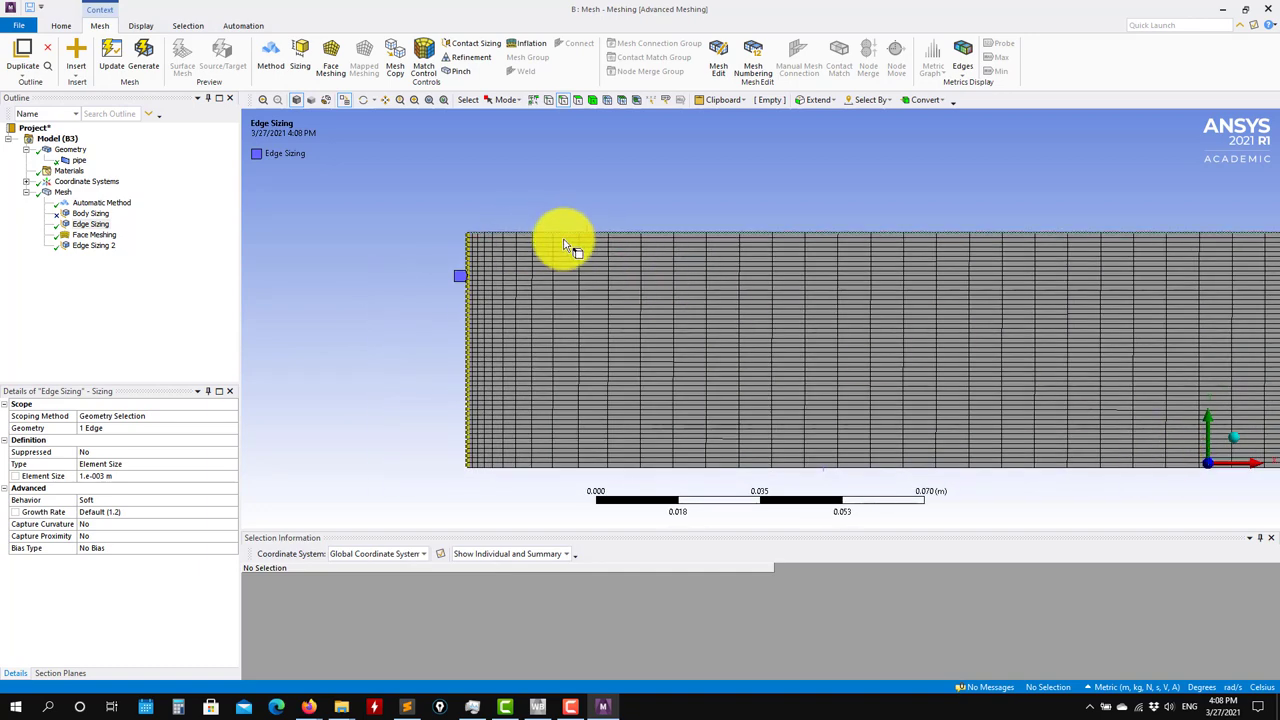
scroll(575, 252, up, 2)
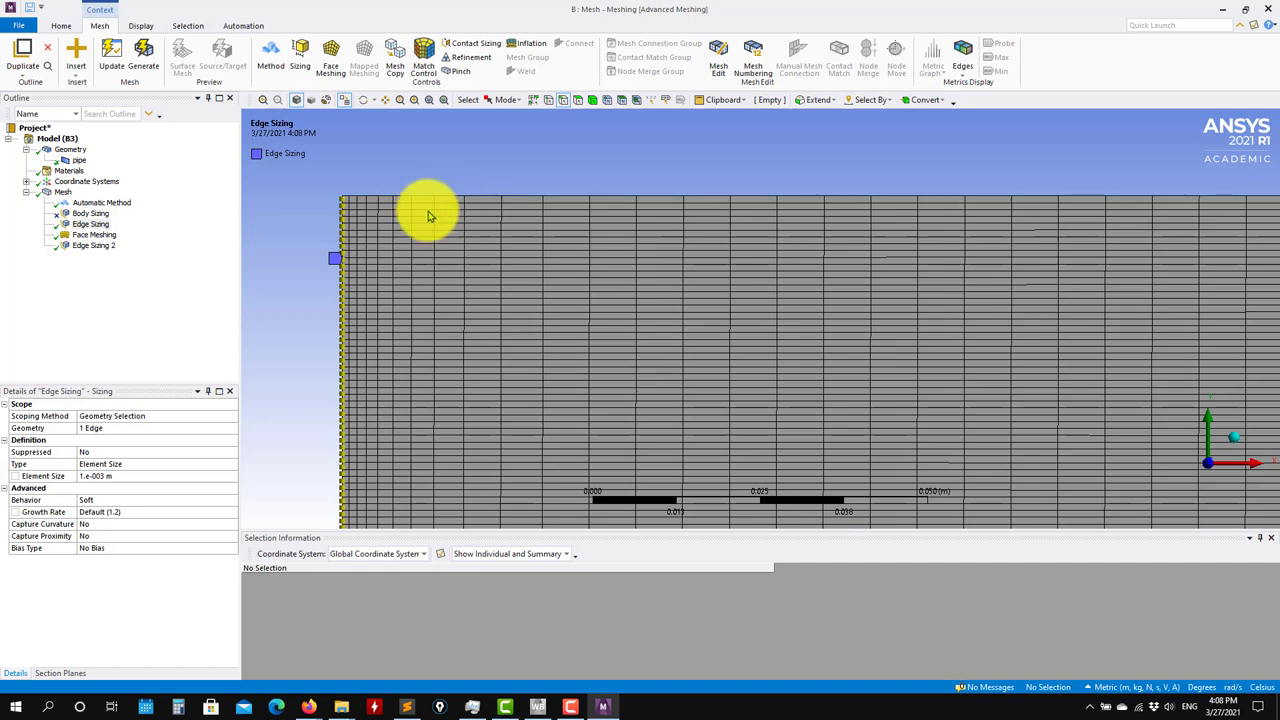
- Change the behavior of the long-edge sizing, Edge Sizing 2, to Hard and regenerate the mesh
click(92, 245)
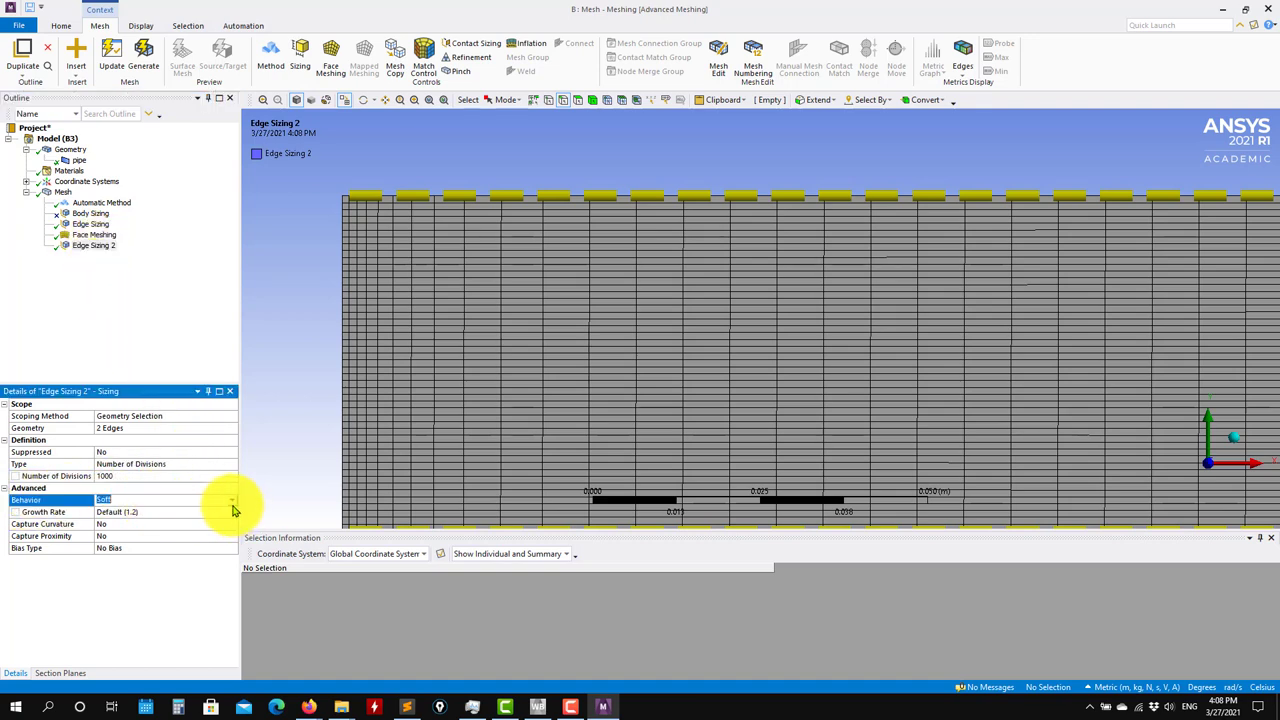
click(231, 503)
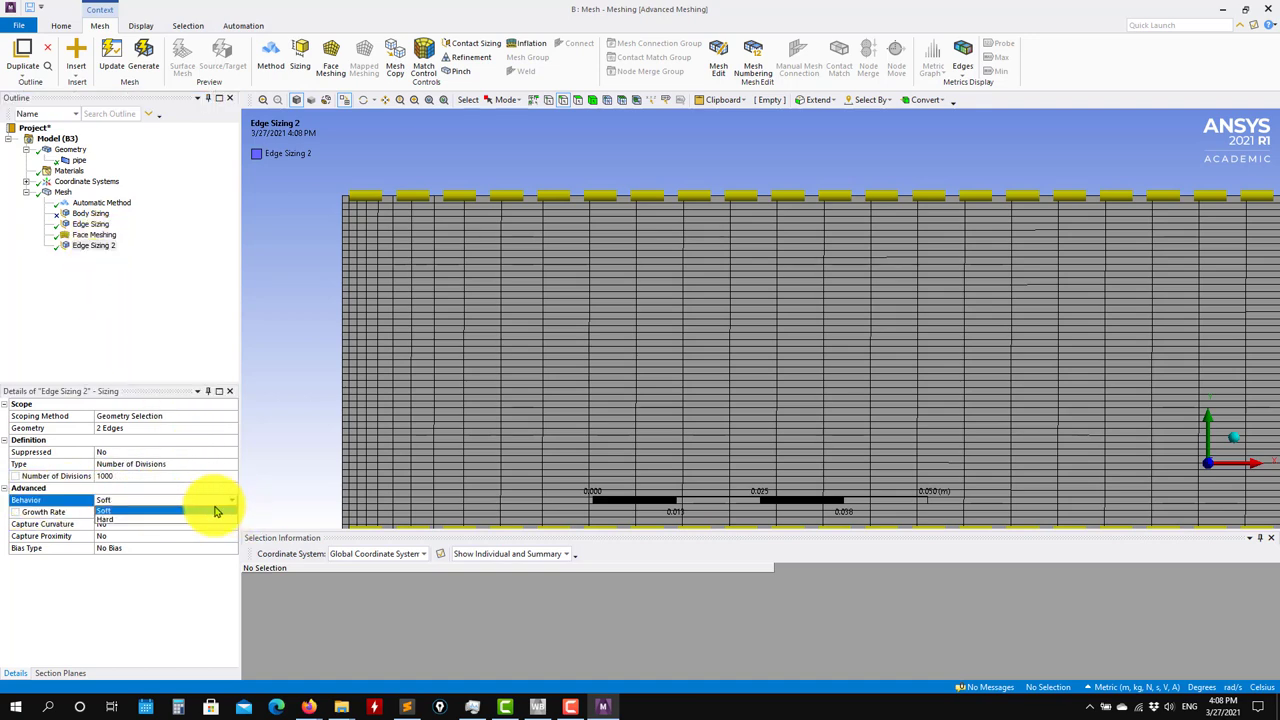
click(110, 519)
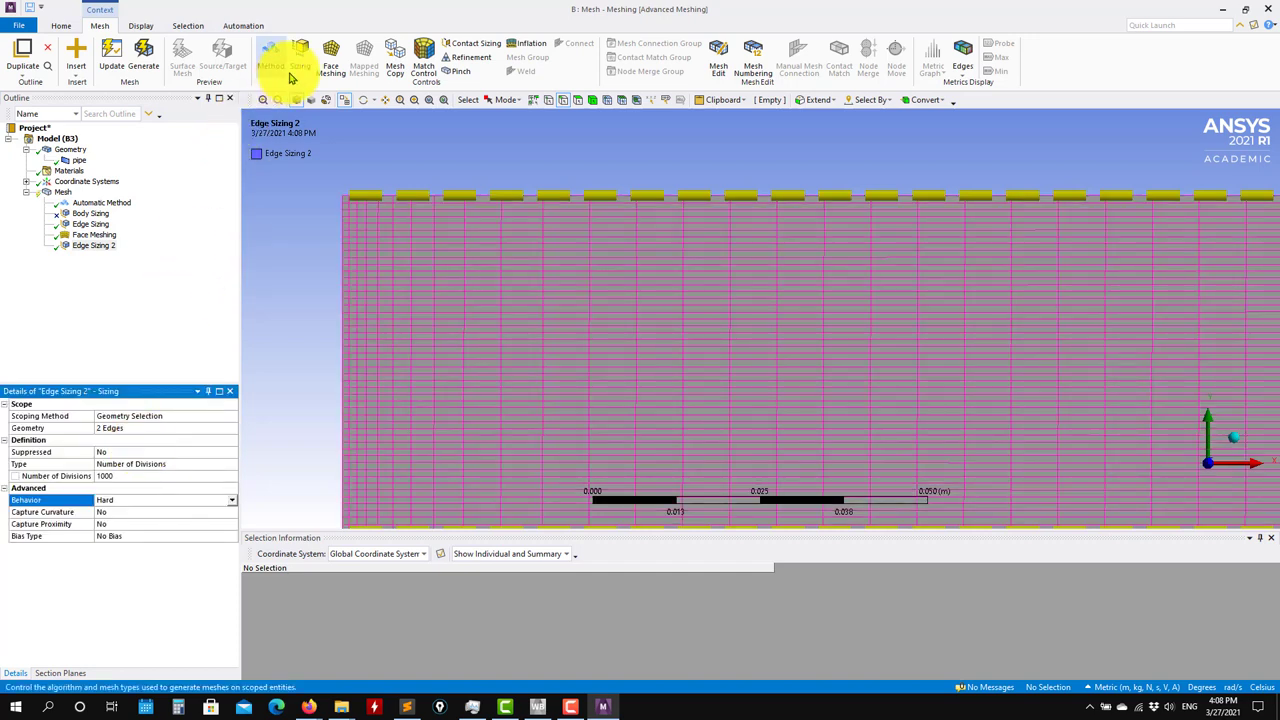
click(143, 55)
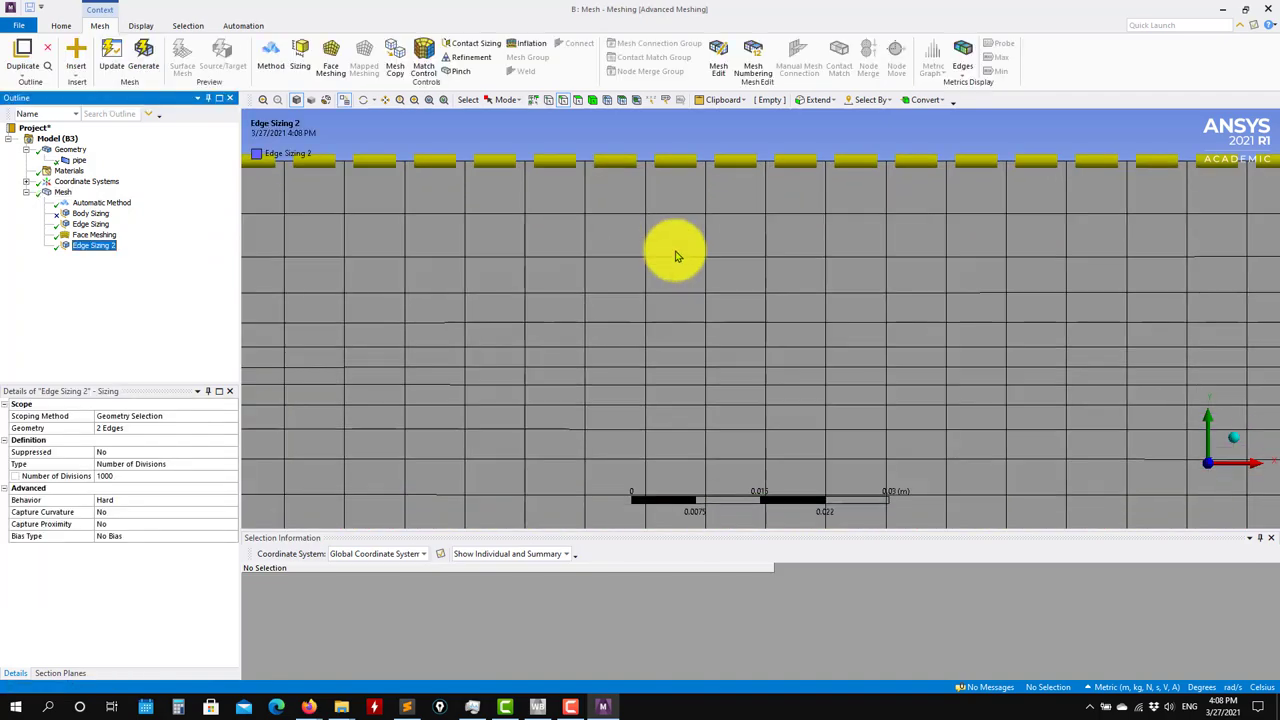
- Change the behavior of the short end-edge sizing, Edge Sizing, to Hard and regenerate the mesh
scroll(675, 257, down, 4)
click(92, 224)
click(236, 502)
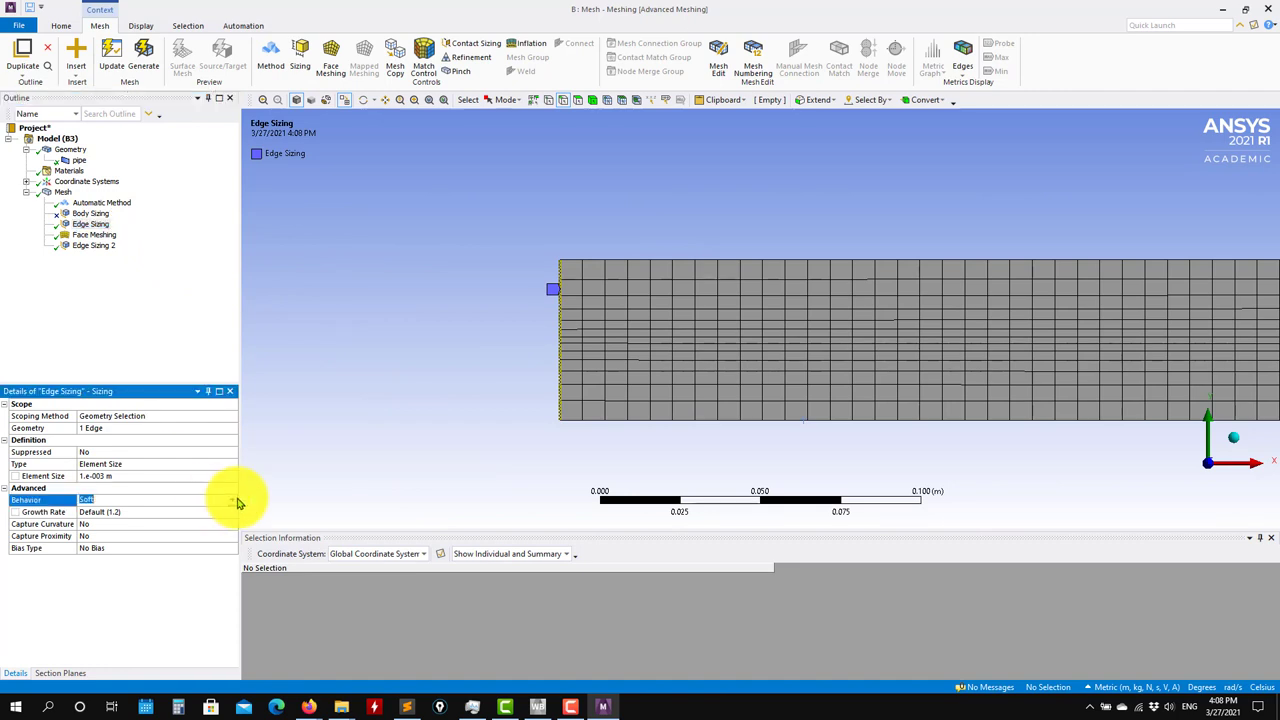
click(234, 501)
click(192, 521)
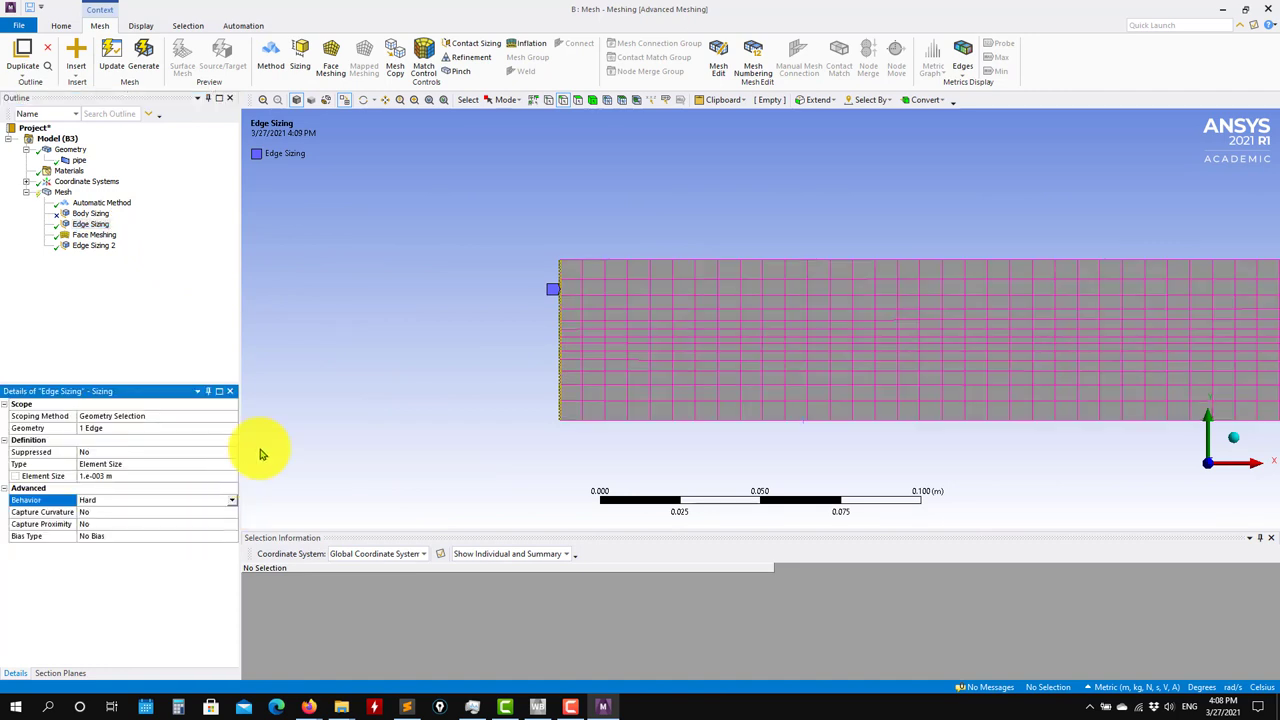
click(143, 58)
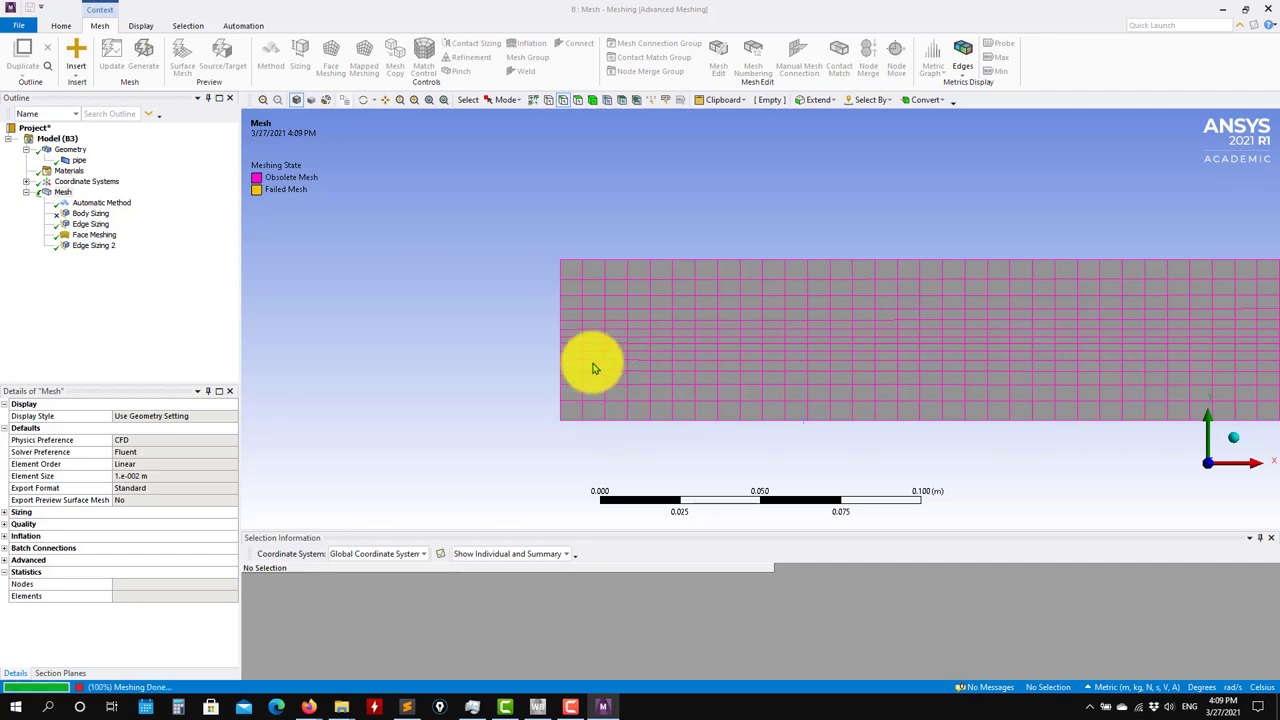
- Examine the regenerated mesh at the pipe's end edge and review the long-edge sizing's settings
key(Down)
key(Down)
key(Down)
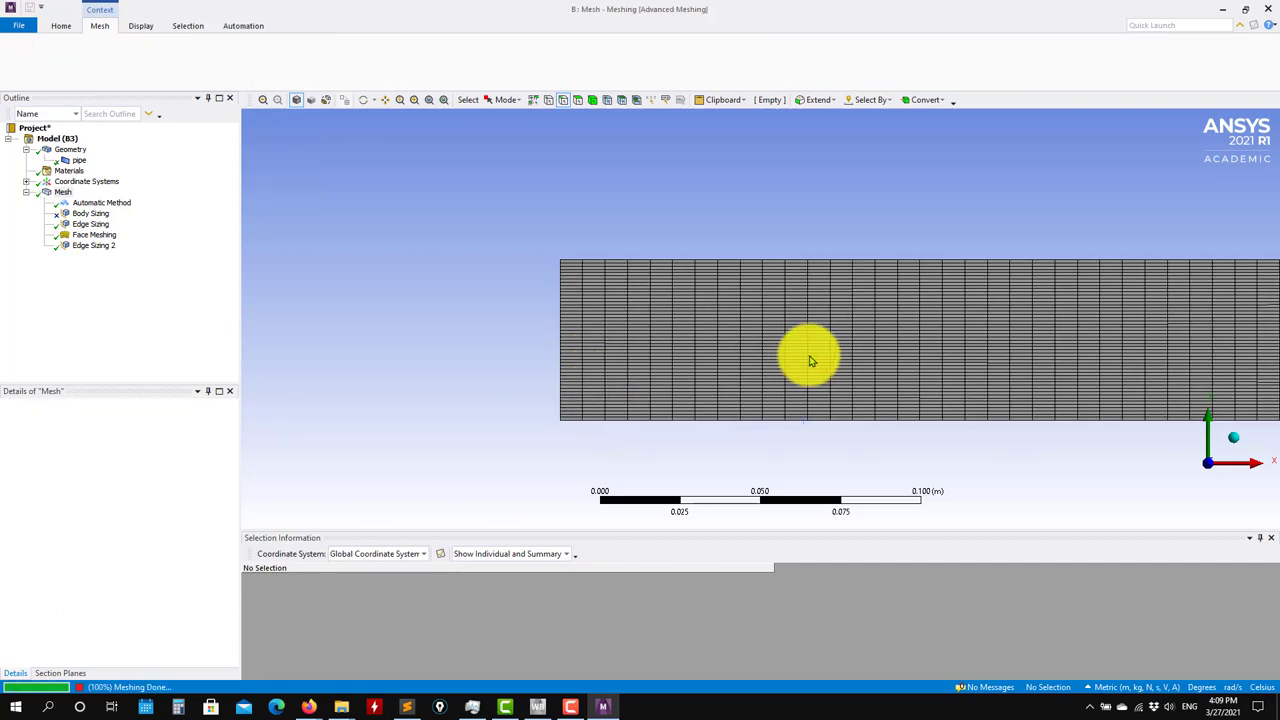
scroll(808, 354, up, 5)
scroll(762, 337, down, 4)
scroll(666, 334, up, 2)
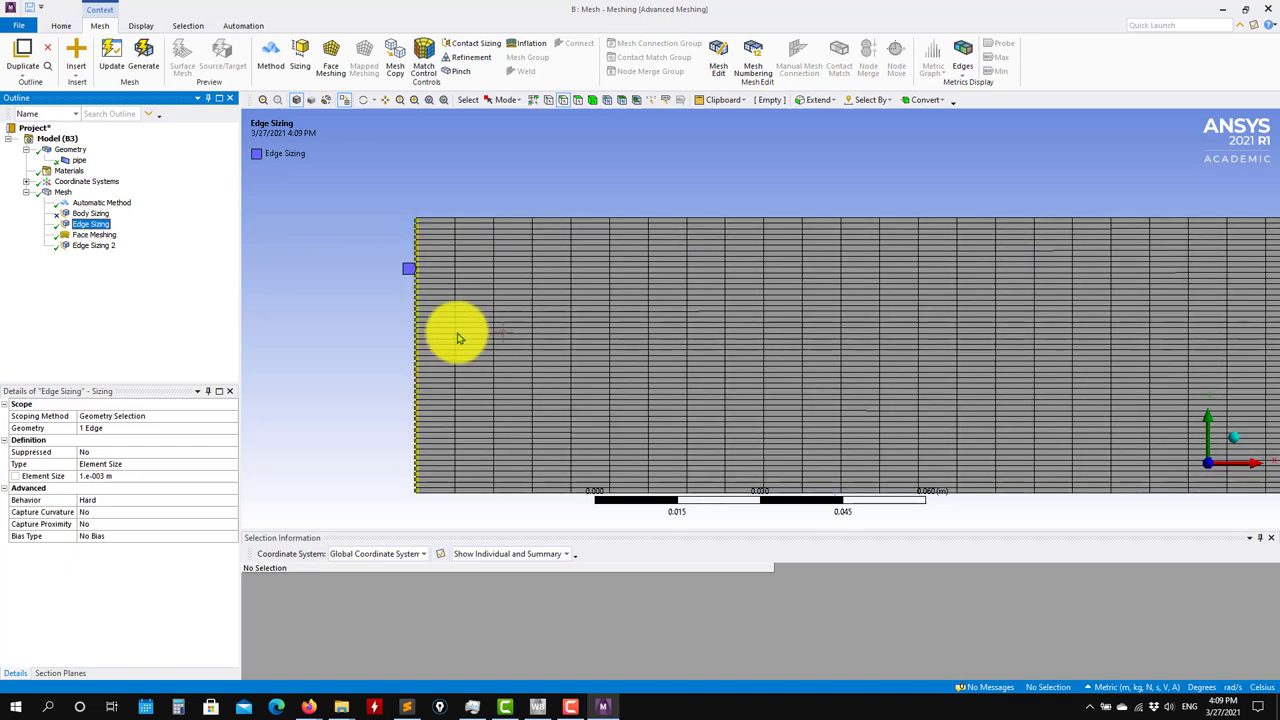
click(93, 245)
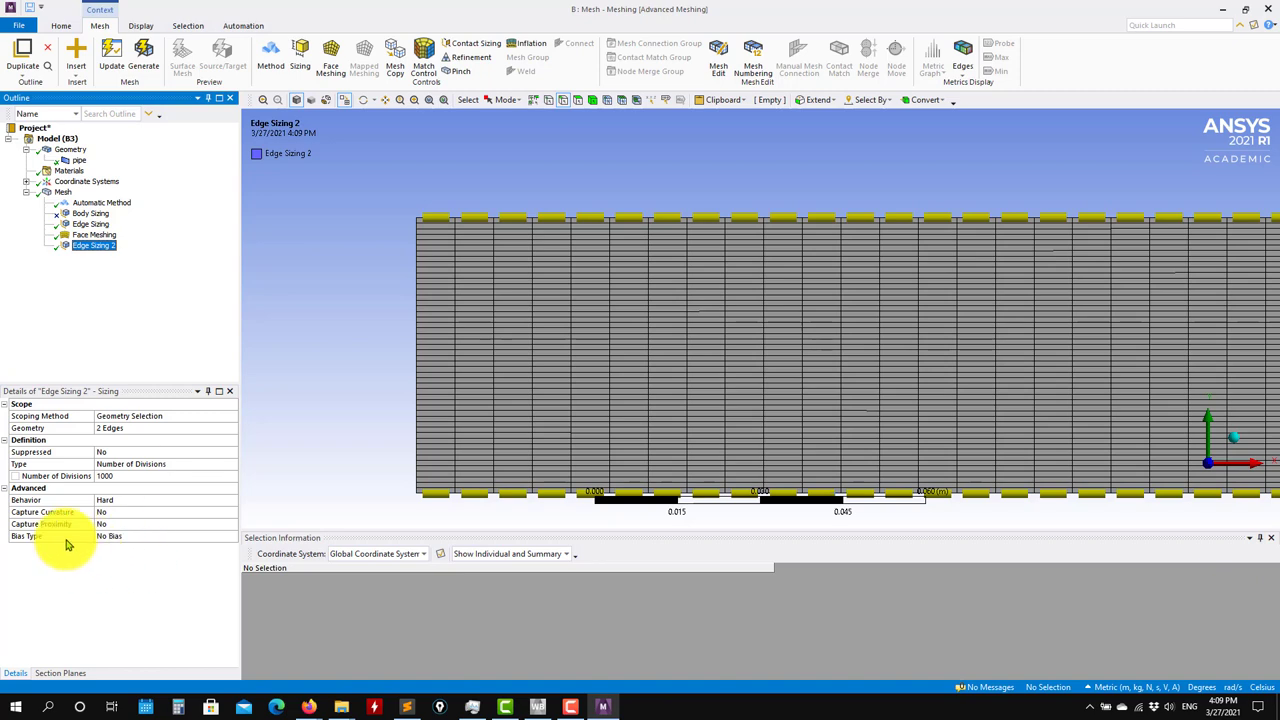
- Give the short end-edge sizing, Edge Sizing, a one-directional short-to-long bias type with a bias factor of 4
click(92, 225)
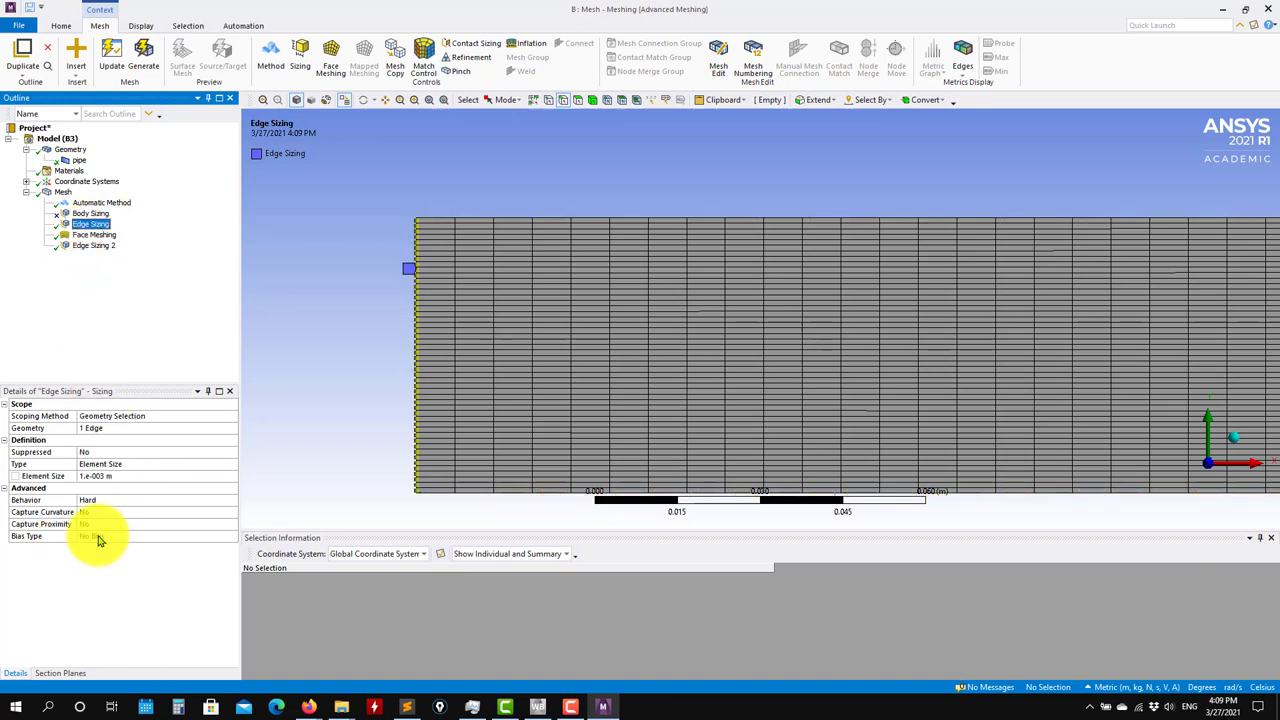
click(232, 538)
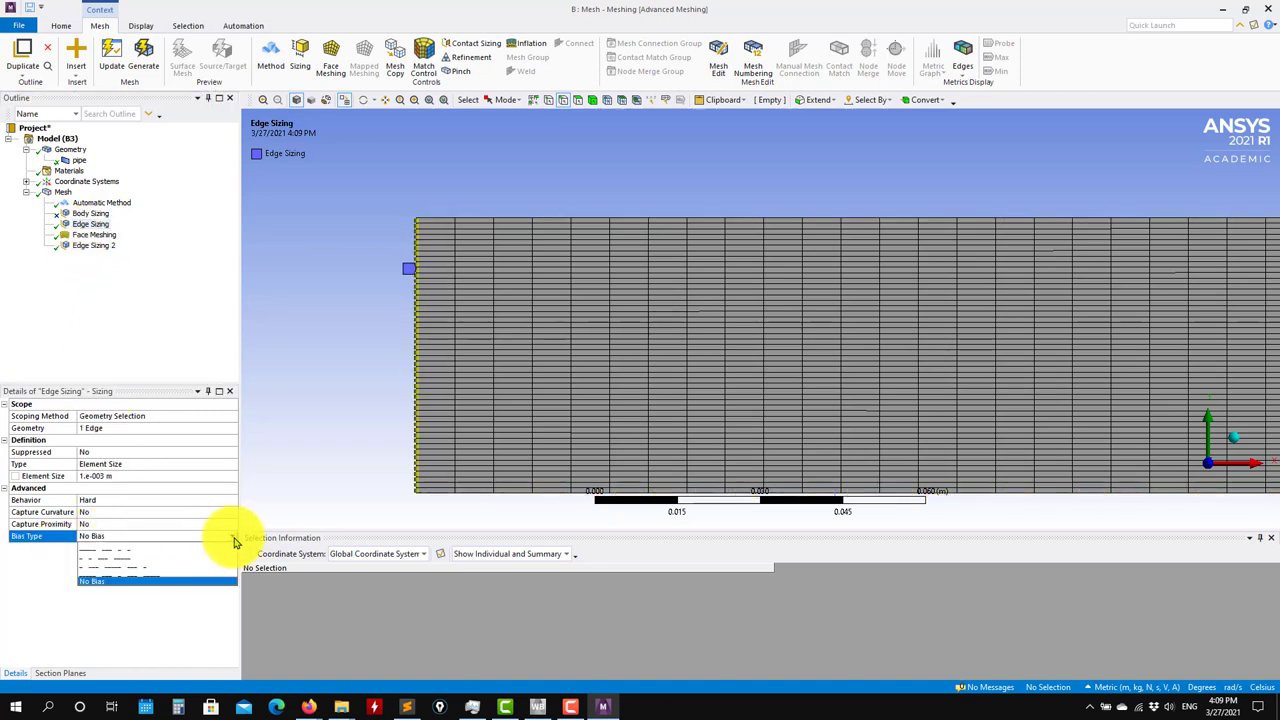
click(118, 557)
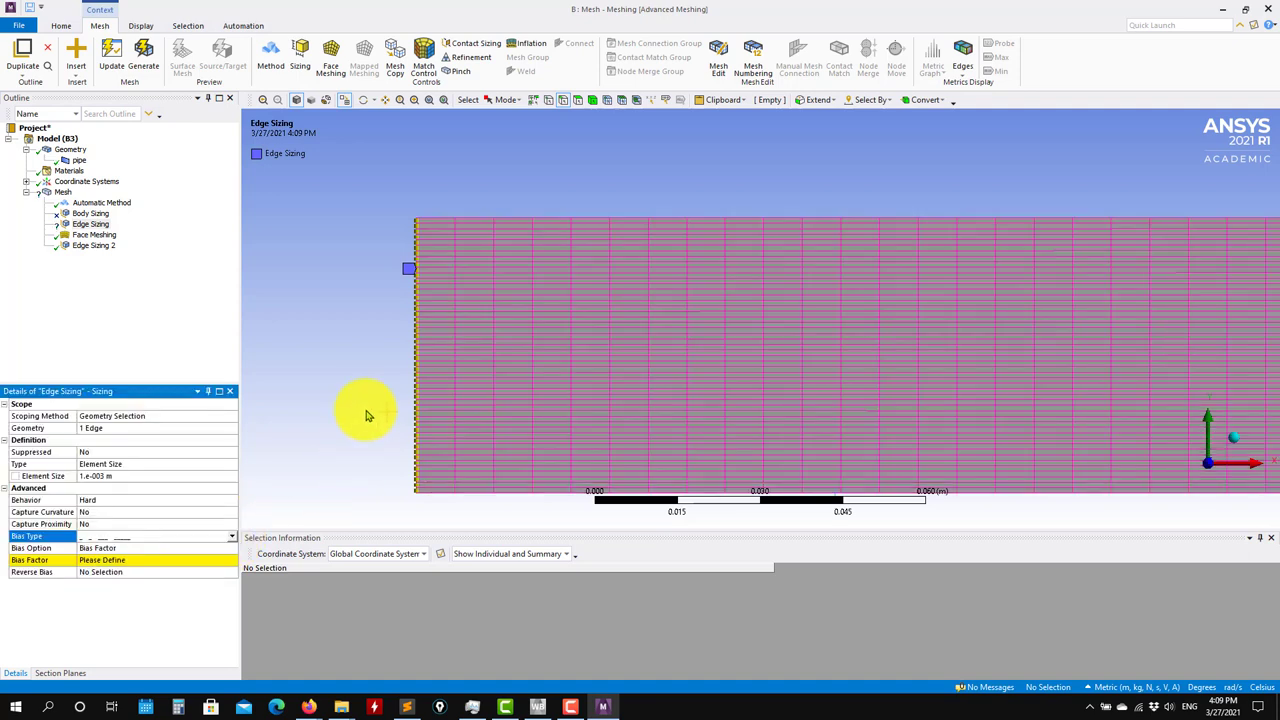
click(97, 562)
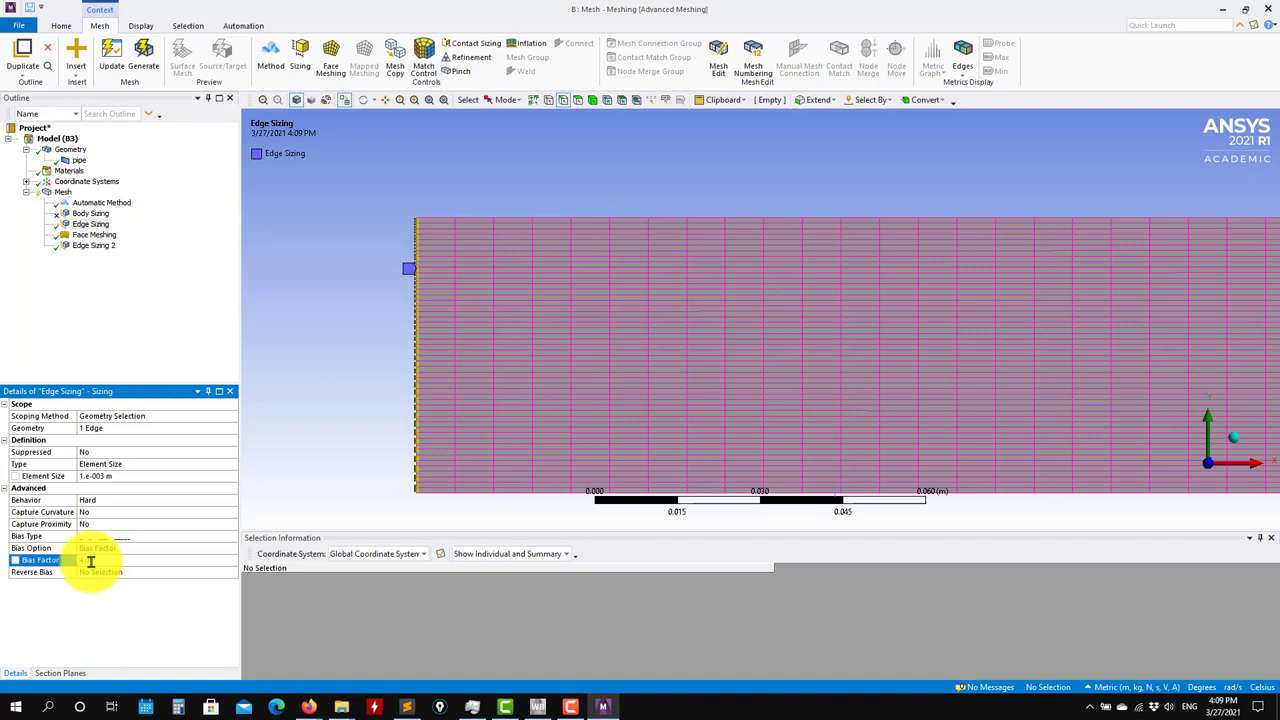
key(Return)
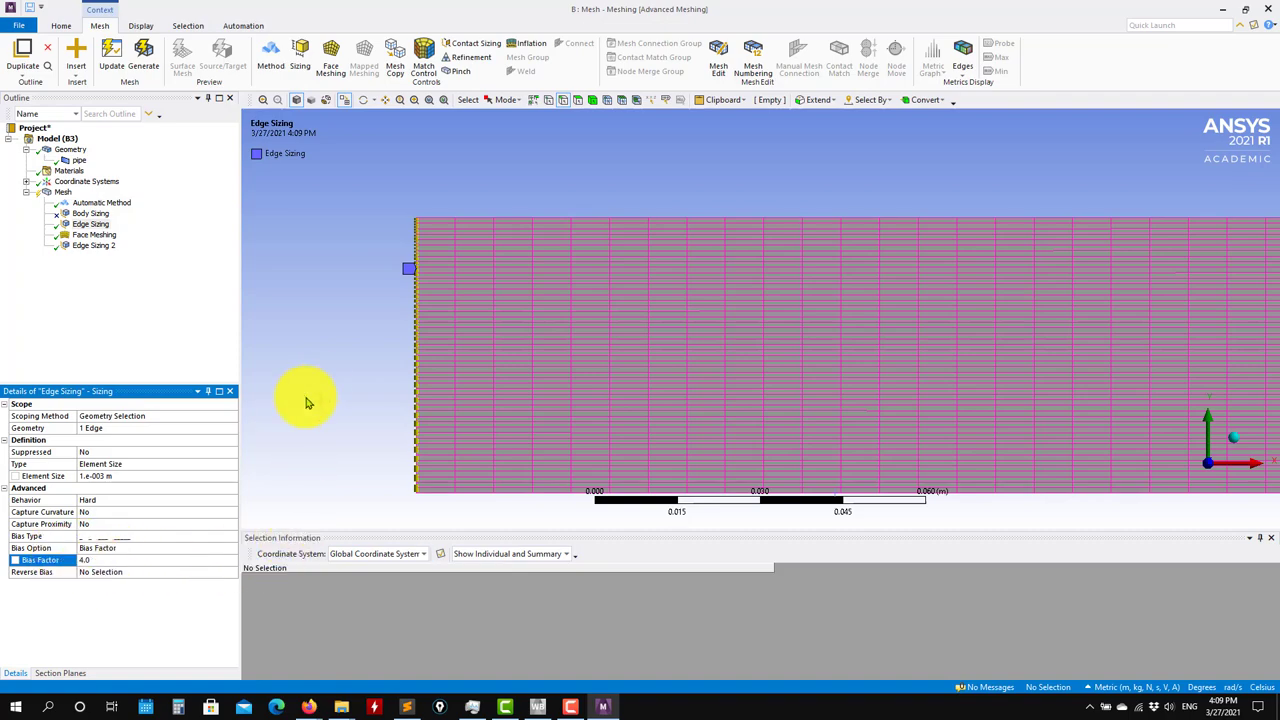
- Examine how the biased divisions are spaced along the pipe's short end edge, including its upper corner
scroll(282, 405, up, 1)
scroll(443, 300, up, 3)
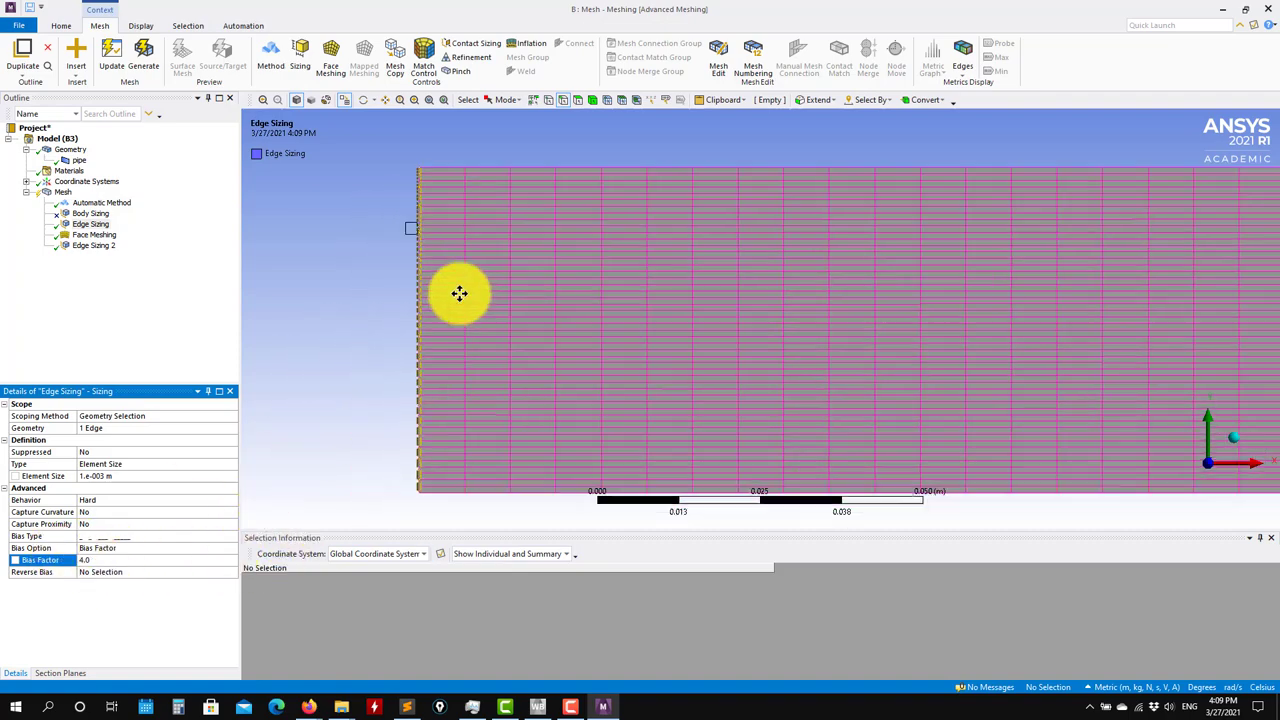
ctrl+middle_drag(486, 354, 565, 398)
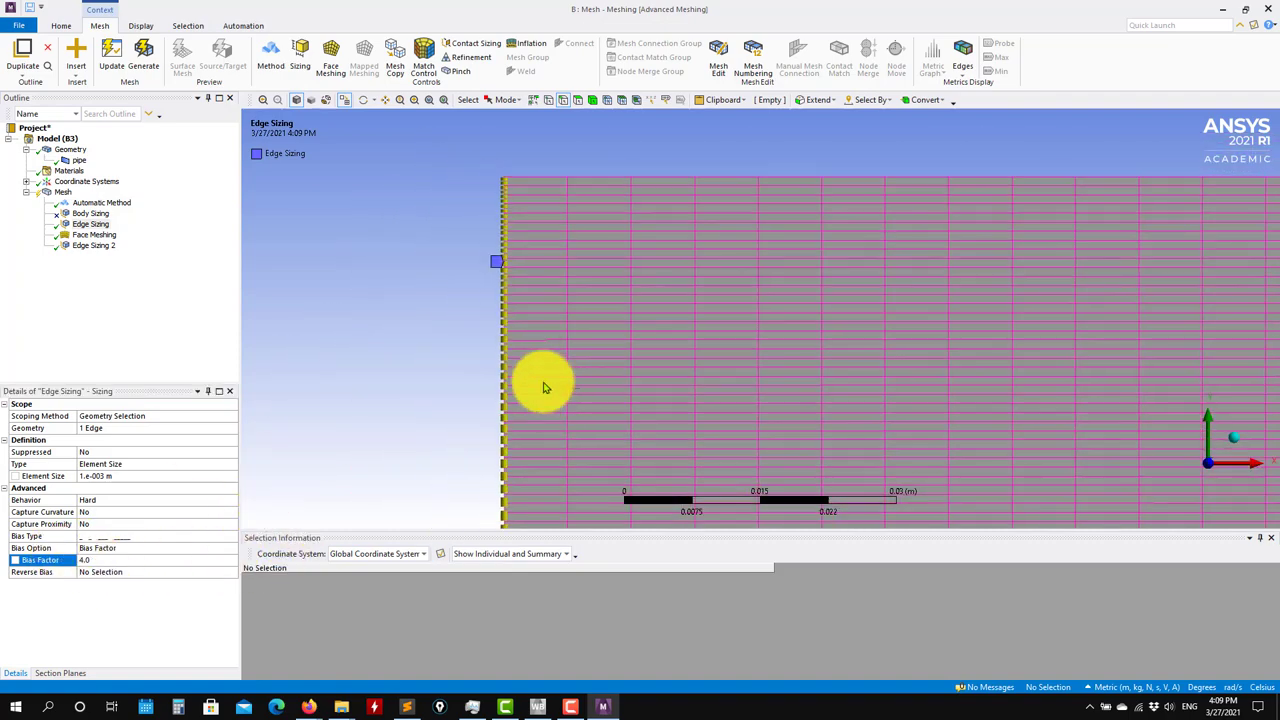
scroll(536, 376, up, 2)
scroll(468, 347, up, 3)
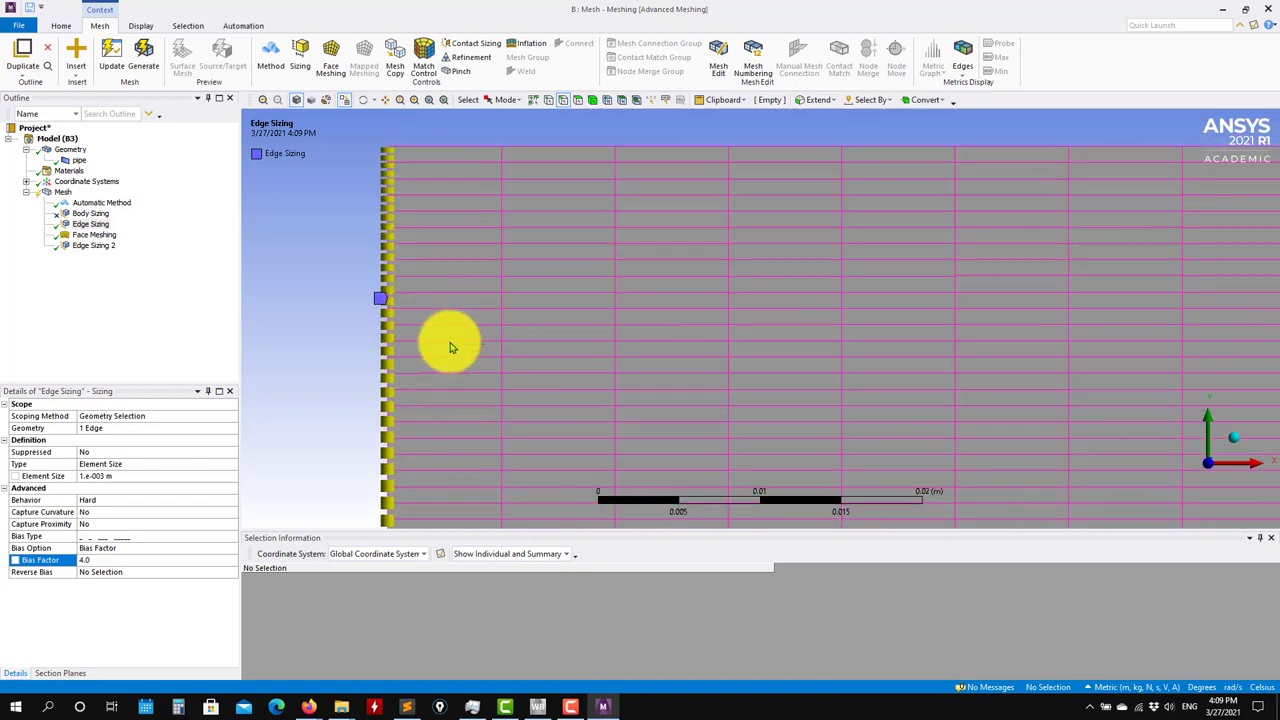
ctrl+middle_drag(530, 239, 453, 417)
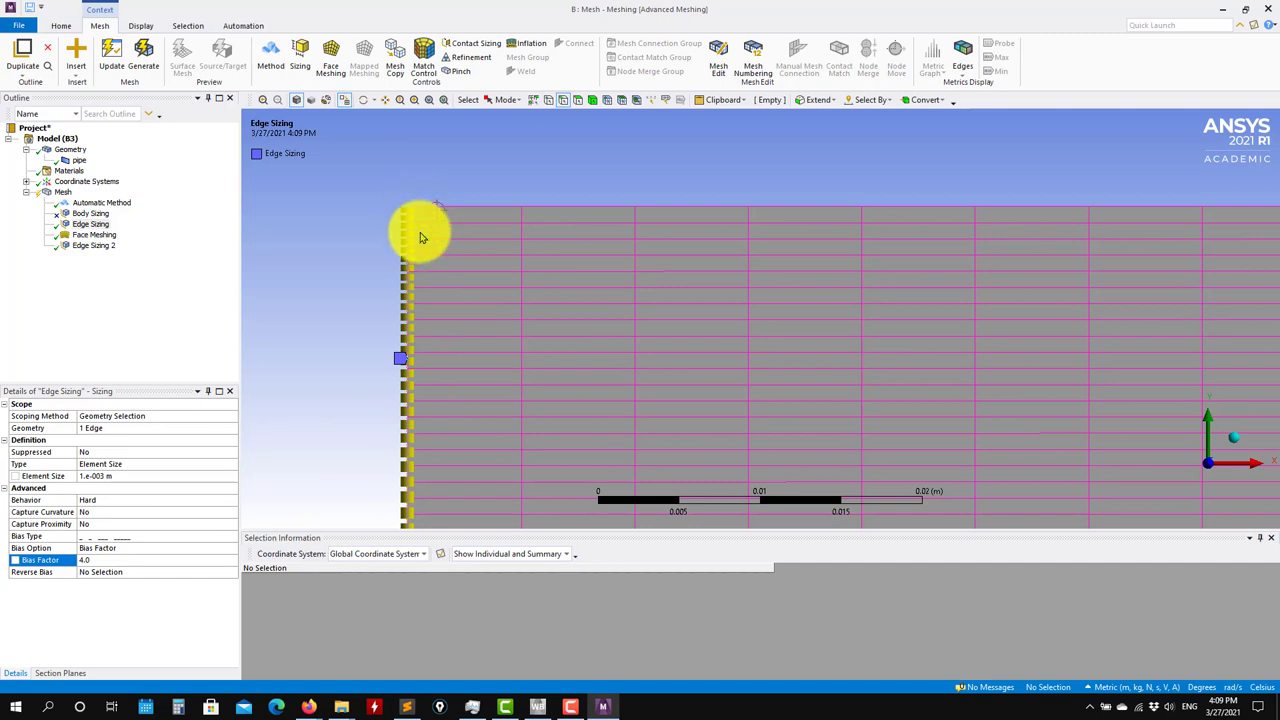
ctrl+middle_drag(468, 356, 514, 229)
- Try the symmetric bias type with short divisions at both ends on the end-edge sizing and inspect the edge's division pattern
click(223, 537)
click(231, 536)
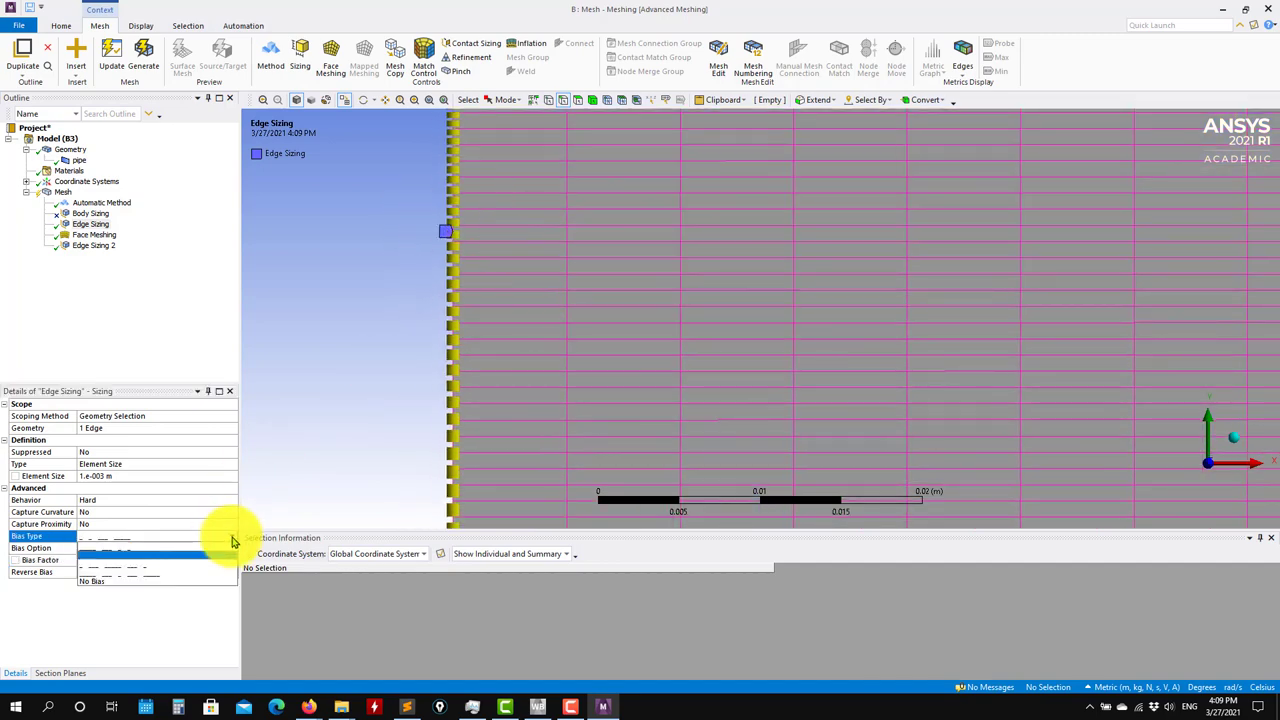
click(186, 565)
ctrl+middle_drag(409, 427, 446, 214)
scroll(414, 374, up, 2)
scroll(414, 374, down, 5)
ctrl+middle_drag(424, 398, 323, 243)
scroll(431, 289, up, 2)
scroll(457, 280, down, 4)
ctrl+middle_drag(506, 255, 424, 401)
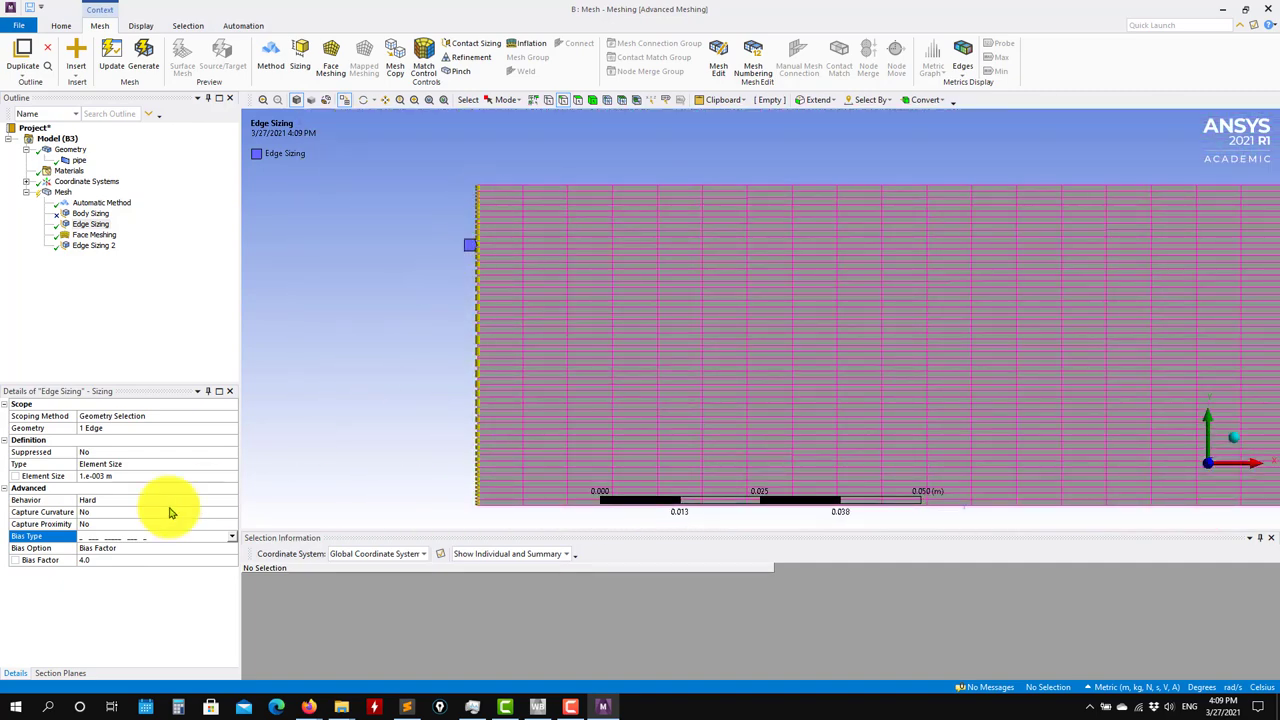
- Set the end-edge sizing's bias type to the one-directional short-to-long pattern after trying the reversed one, and regenerate the mesh
click(231, 540)
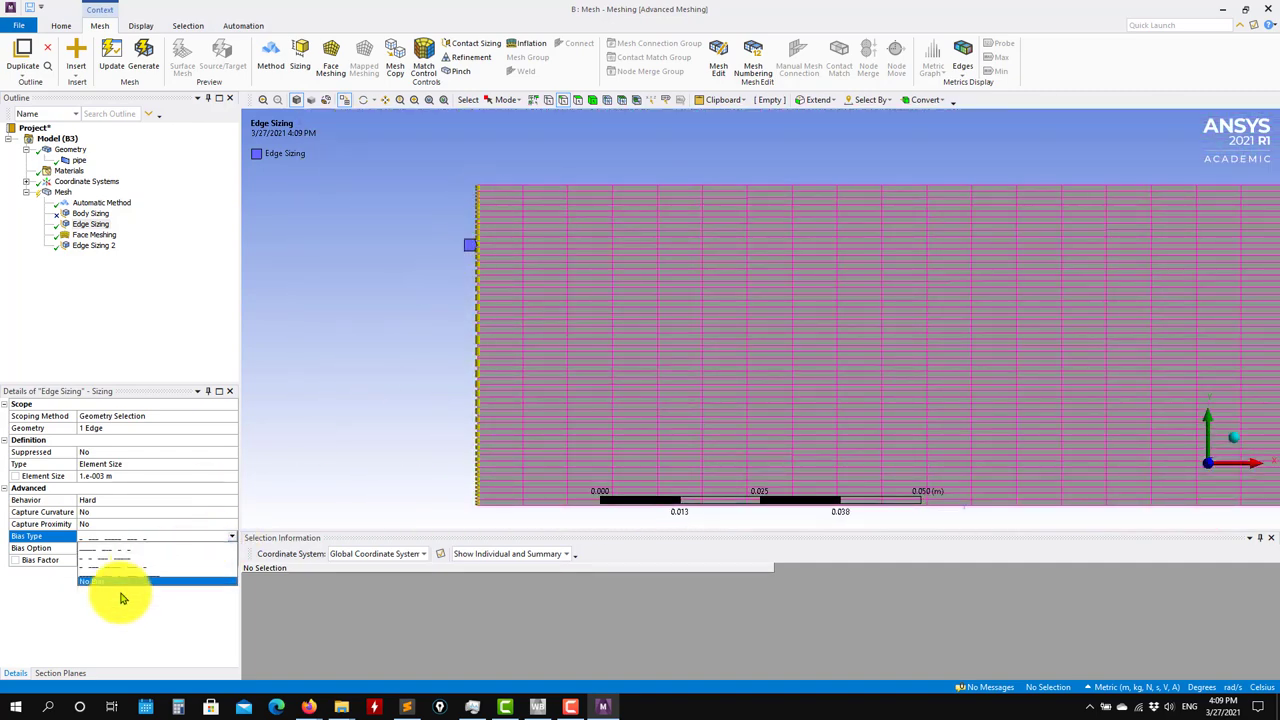
click(136, 554)
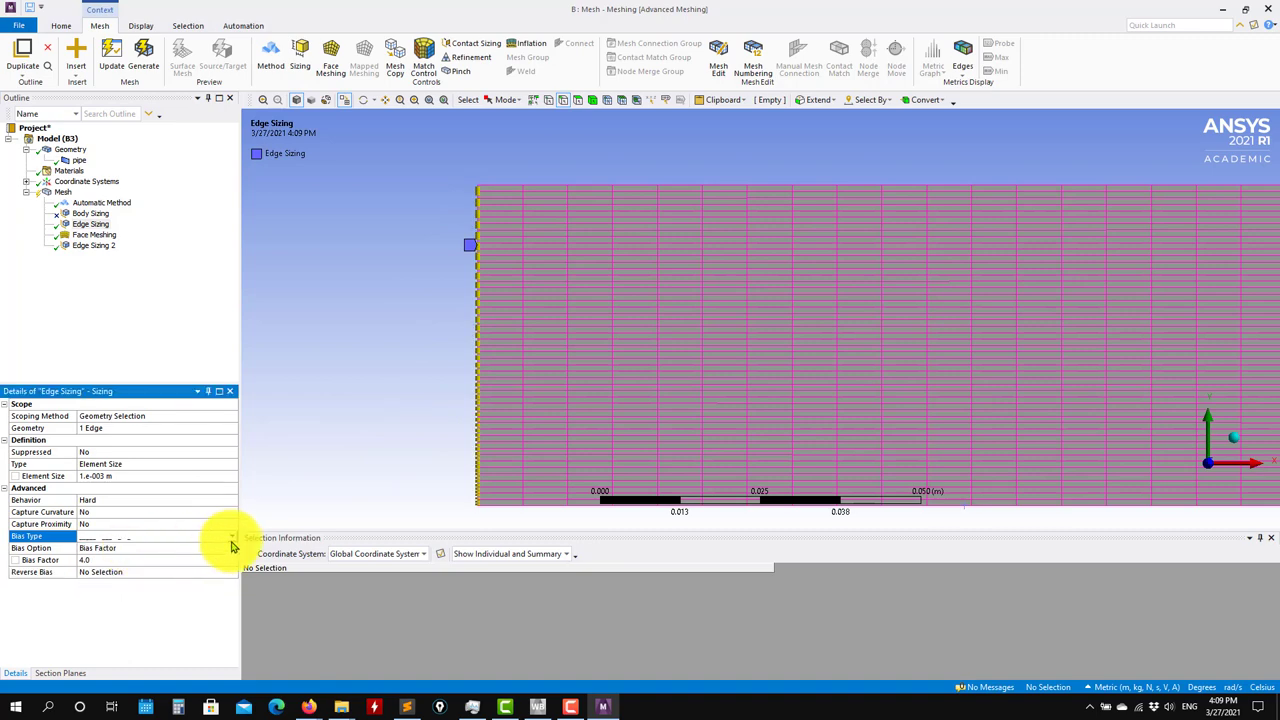
click(234, 542)
click(177, 560)
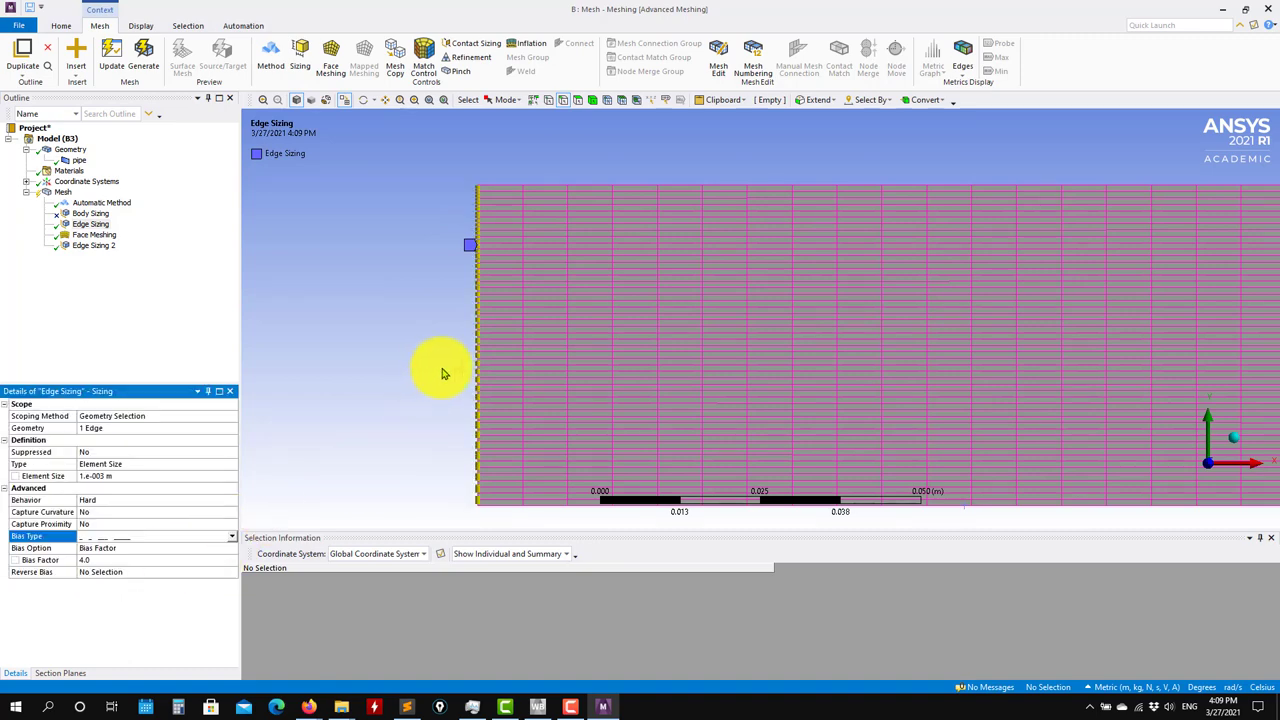
click(143, 55)
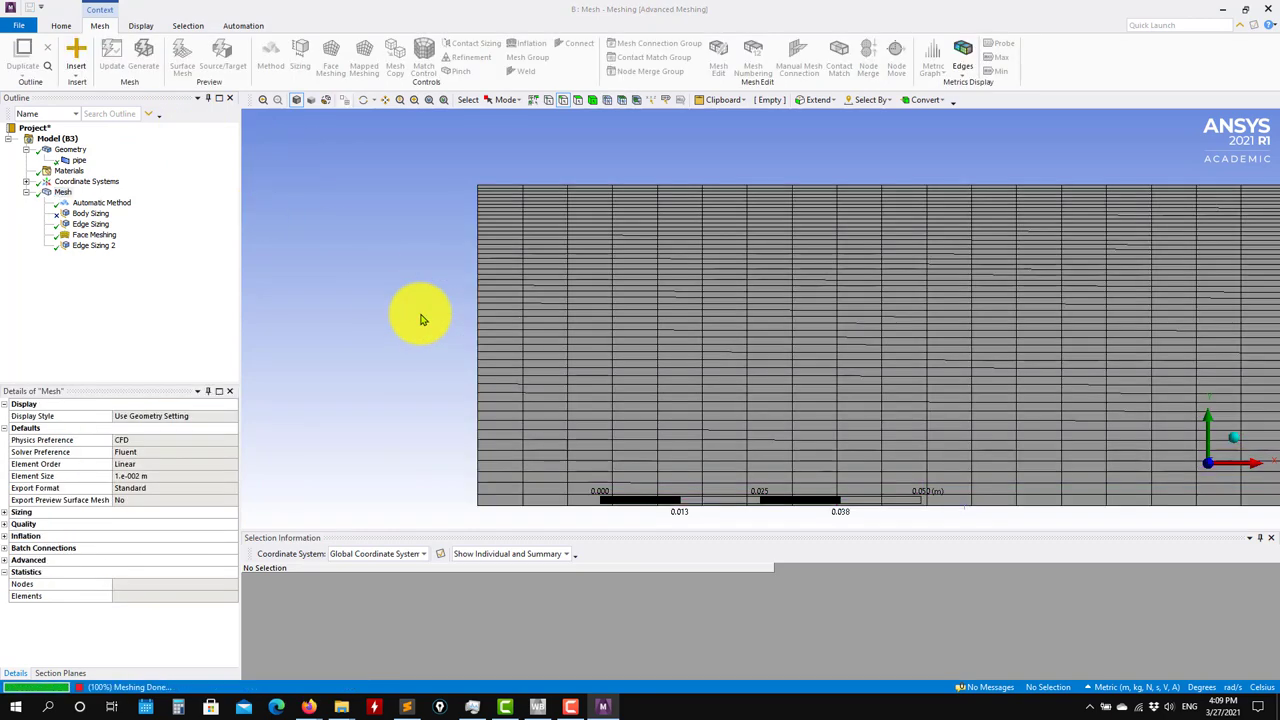
- Examine the biased mesh from the sized end edge along the pipe to its opposite end, comparing the layer spacing
scroll(598, 305, up, 3)
scroll(598, 305, down, 3)
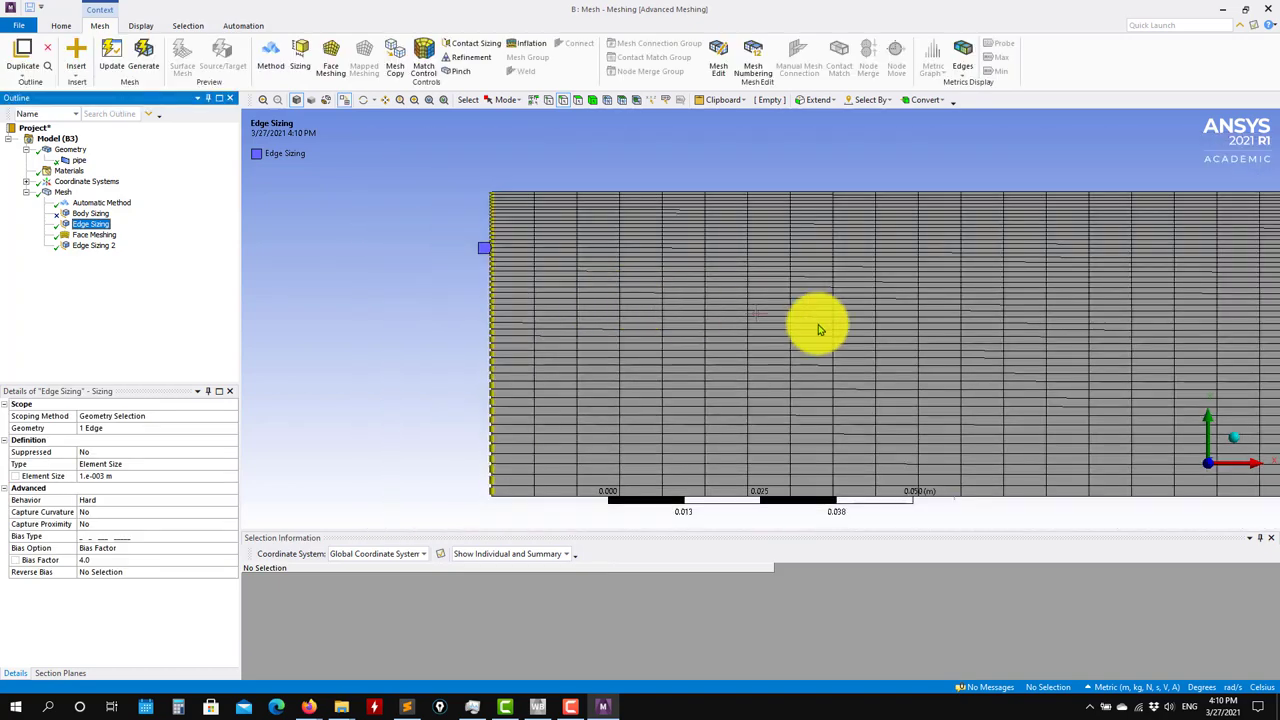
scroll(914, 317, down, 3)
scroll(631, 289, up, 2)
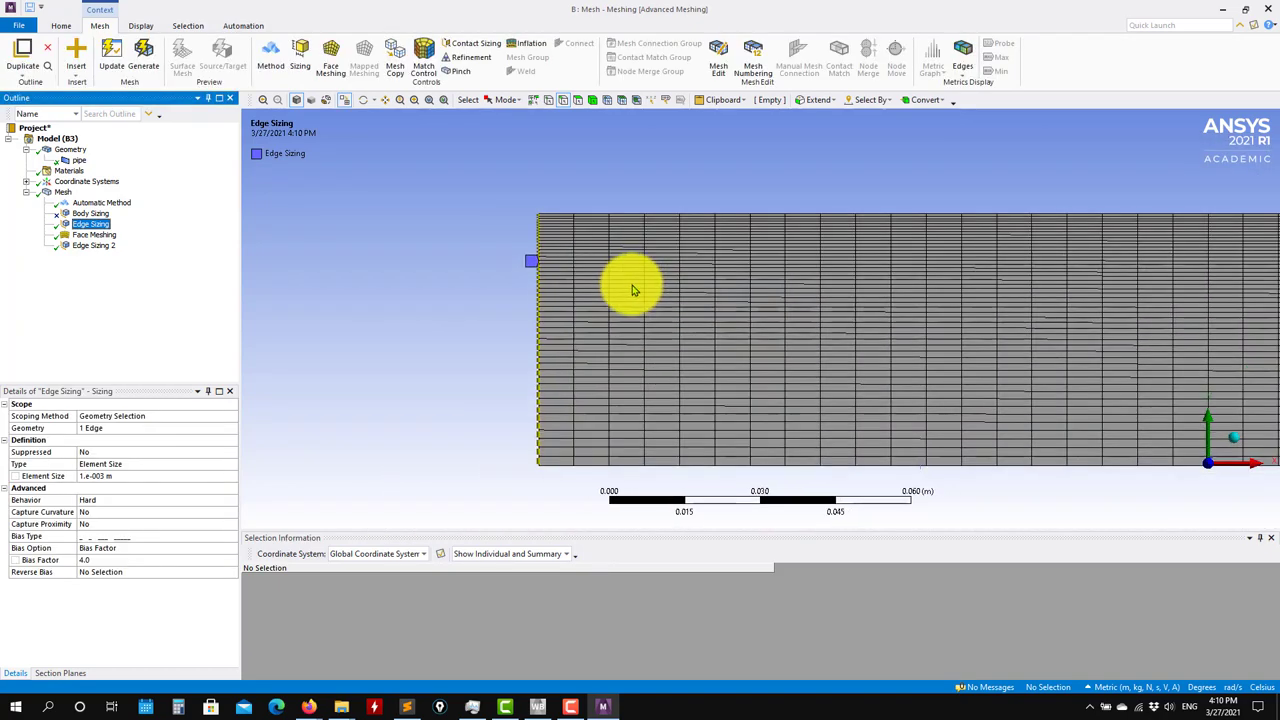
scroll(637, 287, up, 2)
ctrl+middle_drag(938, 303, 409, 264)
scroll(683, 286, up, 2)
scroll(701, 292, down, 4)
scroll(701, 292, down, 5)
ctrl+middle_drag(1049, 334, 680, 314)
ctrl+middle_drag(1091, 306, 905, 296)
scroll(905, 300, down, 4)
ctrl+middle_drag(521, 305, 255, 289)
scroll(880, 287, up, 4)
ctrl+middle_drag(857, 292, 370, 372)
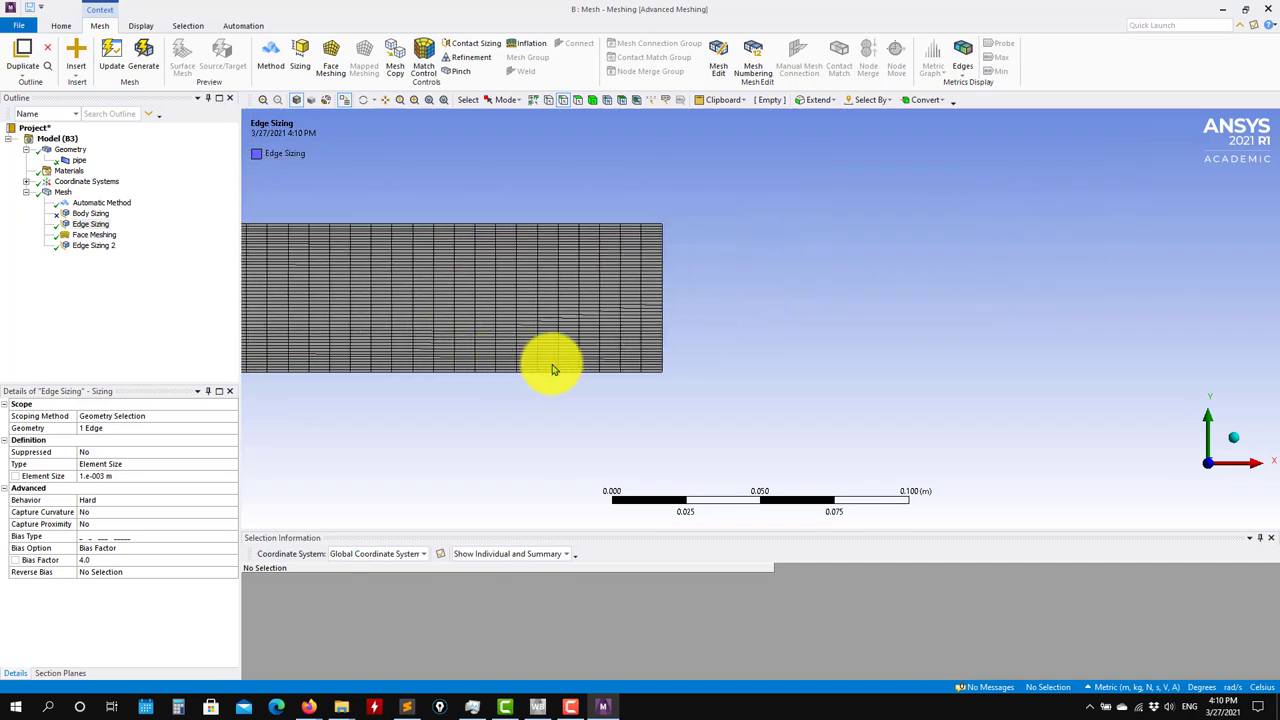
scroll(609, 346, up, 3)
ctrl+middle_drag(766, 317, 704, 256)
- Make a copy of the short end-edge sizing and scope it to the edge at the pipe's opposite end
click(91, 227)
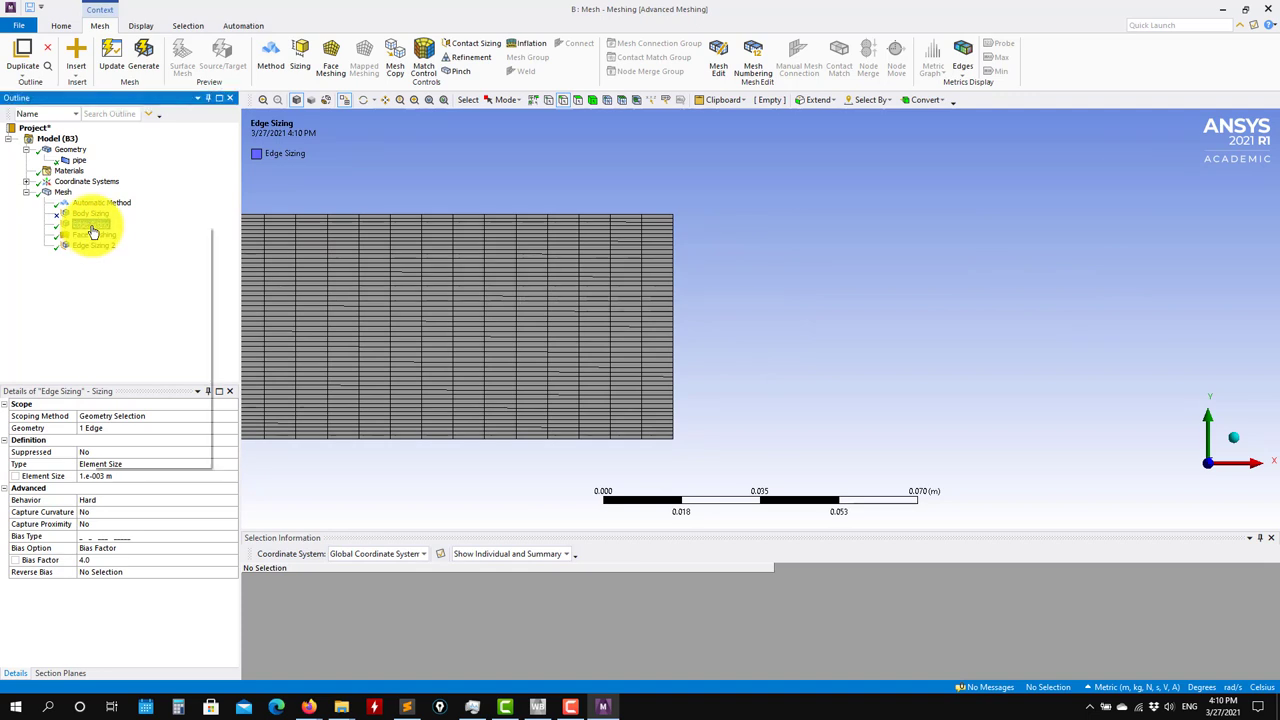
right_click(92, 231)
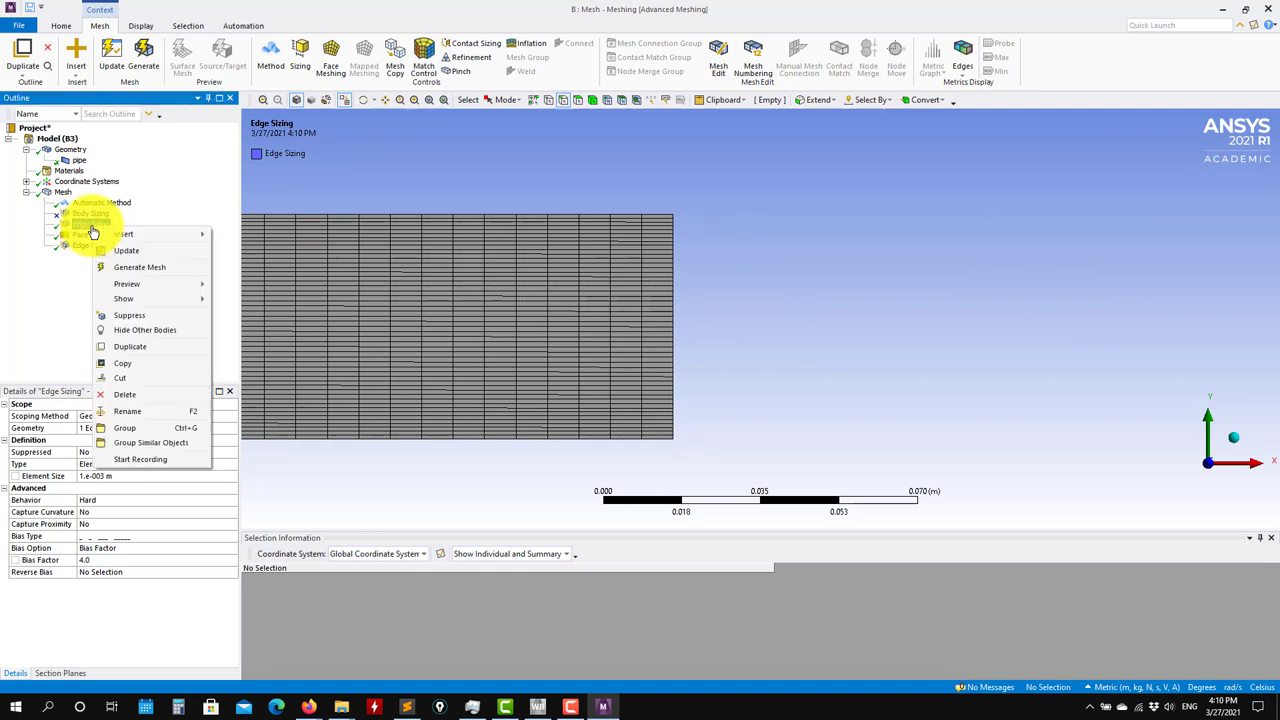
click(143, 365)
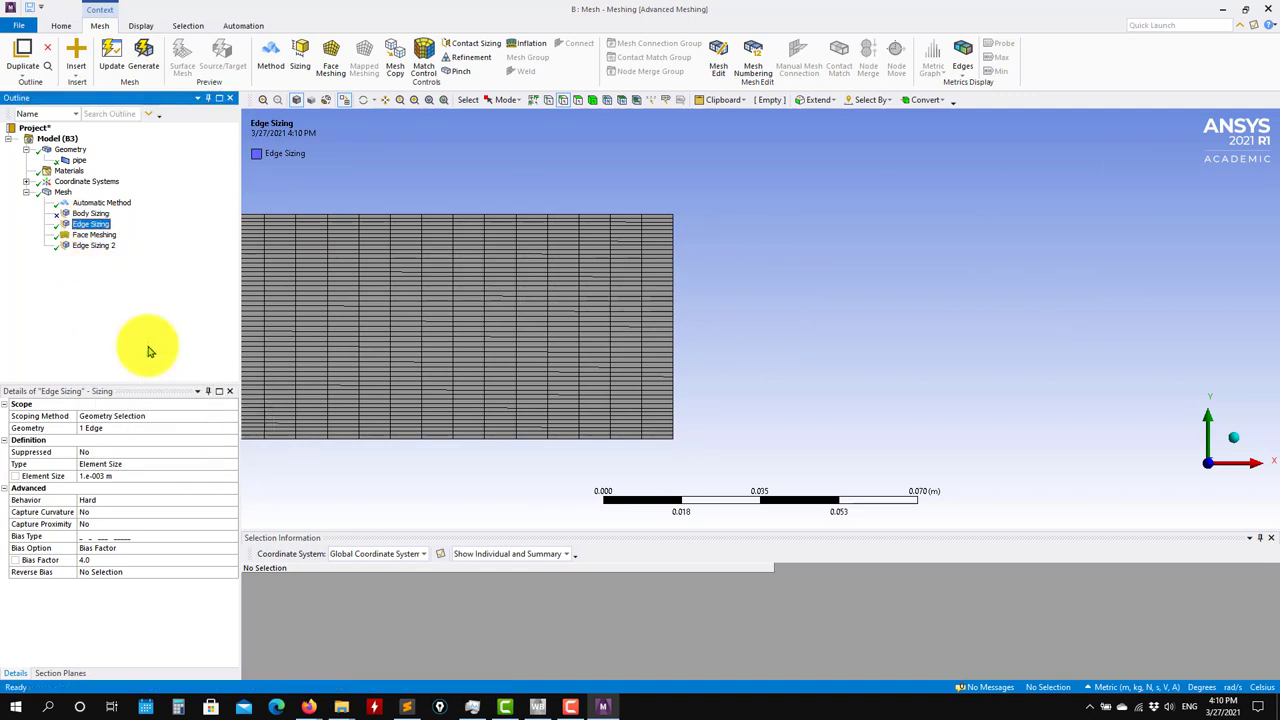
click(677, 306)
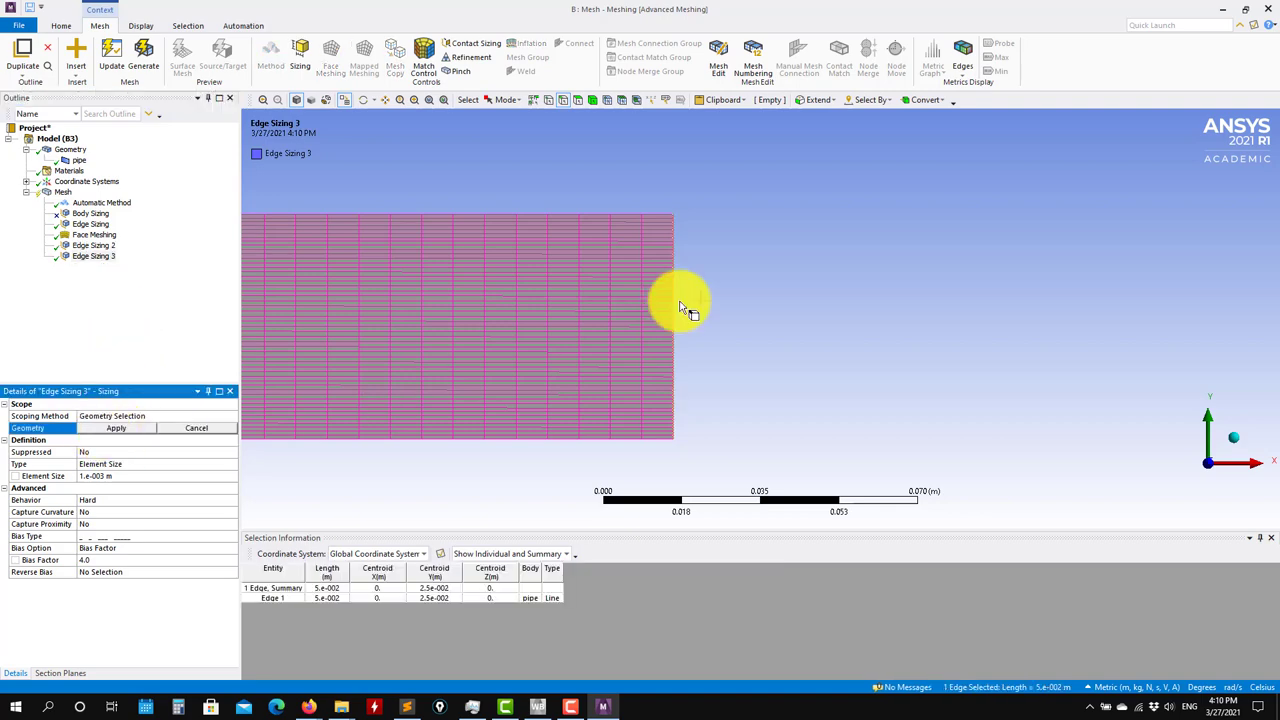
click(120, 429)
- Set the bias type of the opposite end's sizing, Edge Sizing 3, to the long-to-short pattern and regenerate the mesh
scroll(764, 396, up, 2)
ctrl+middle_drag(694, 341, 563, 317)
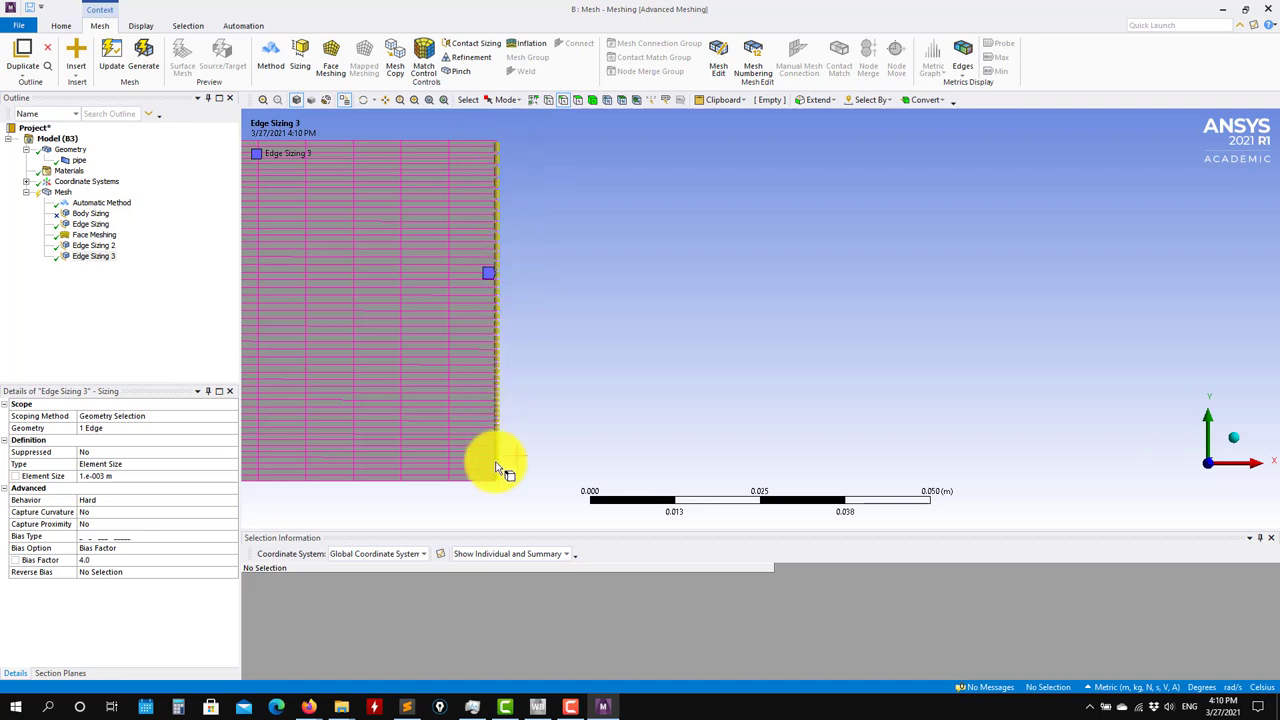
click(233, 538)
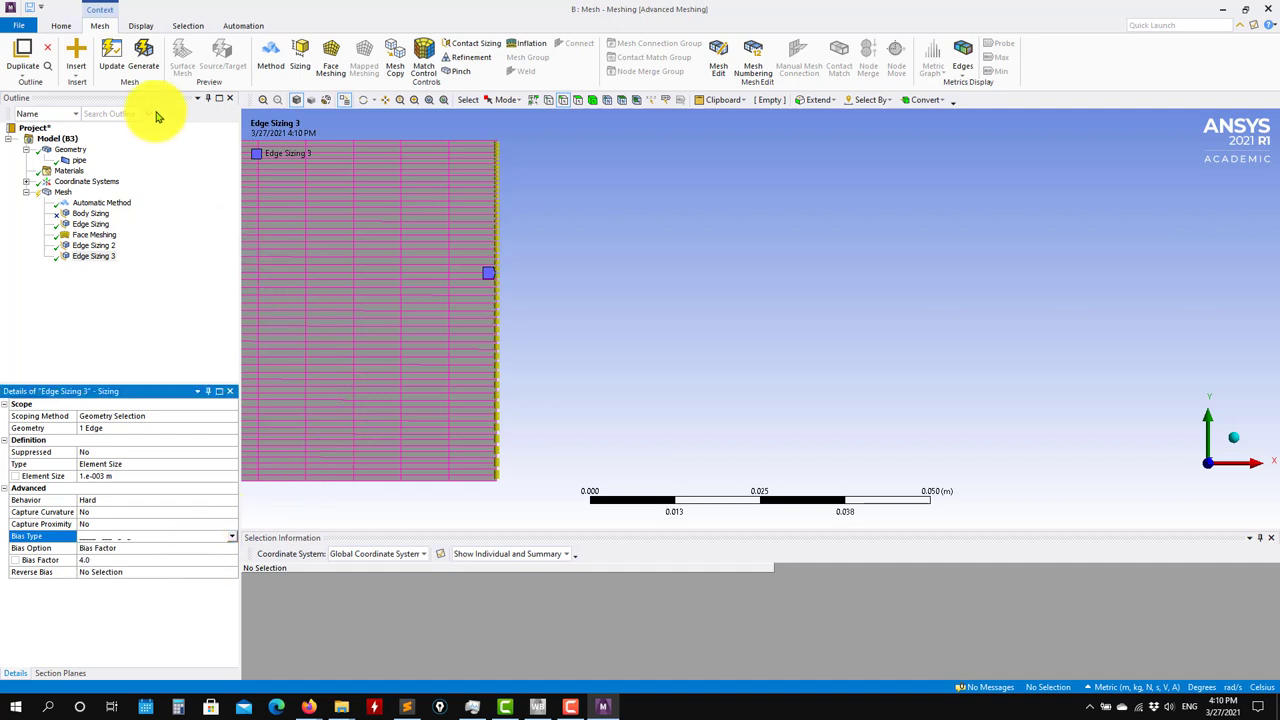
click(143, 57)
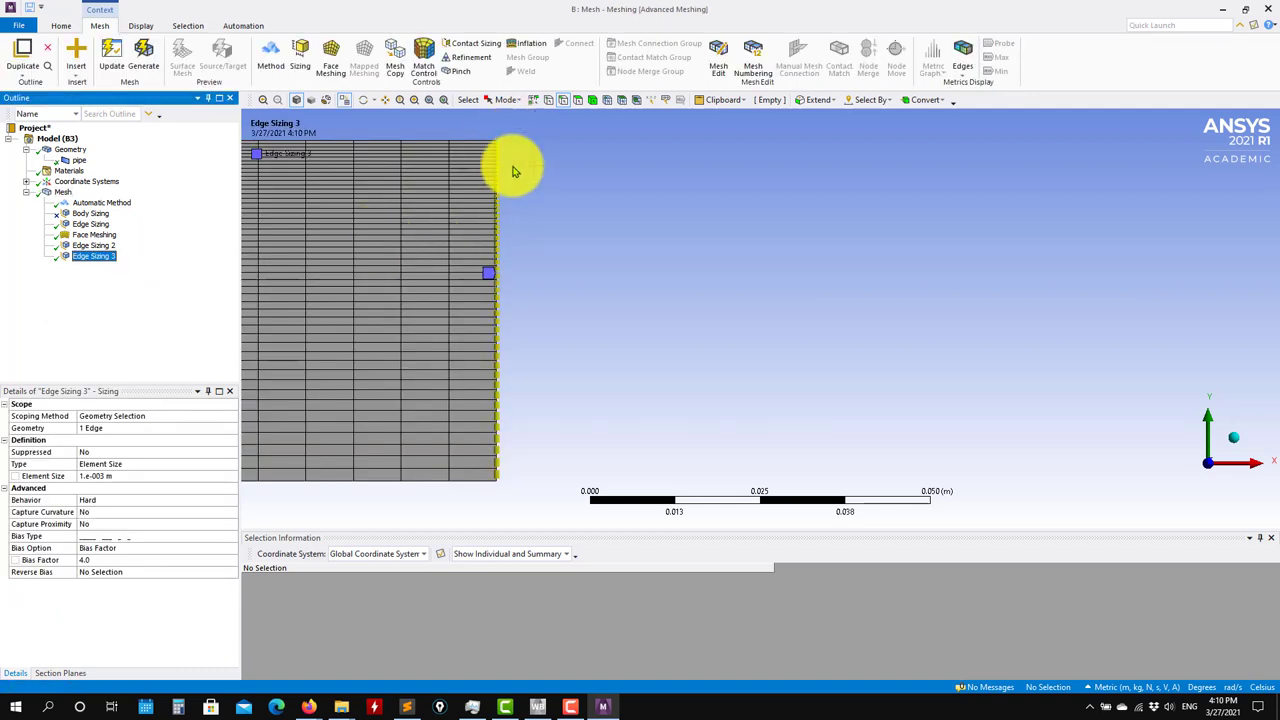
- Examine the regenerated mesh from the opposite end back along the pipe's full length, including the layers at its upper edge
ctrl+middle_drag(553, 296, 751, 278)
scroll(747, 268, up, 1)
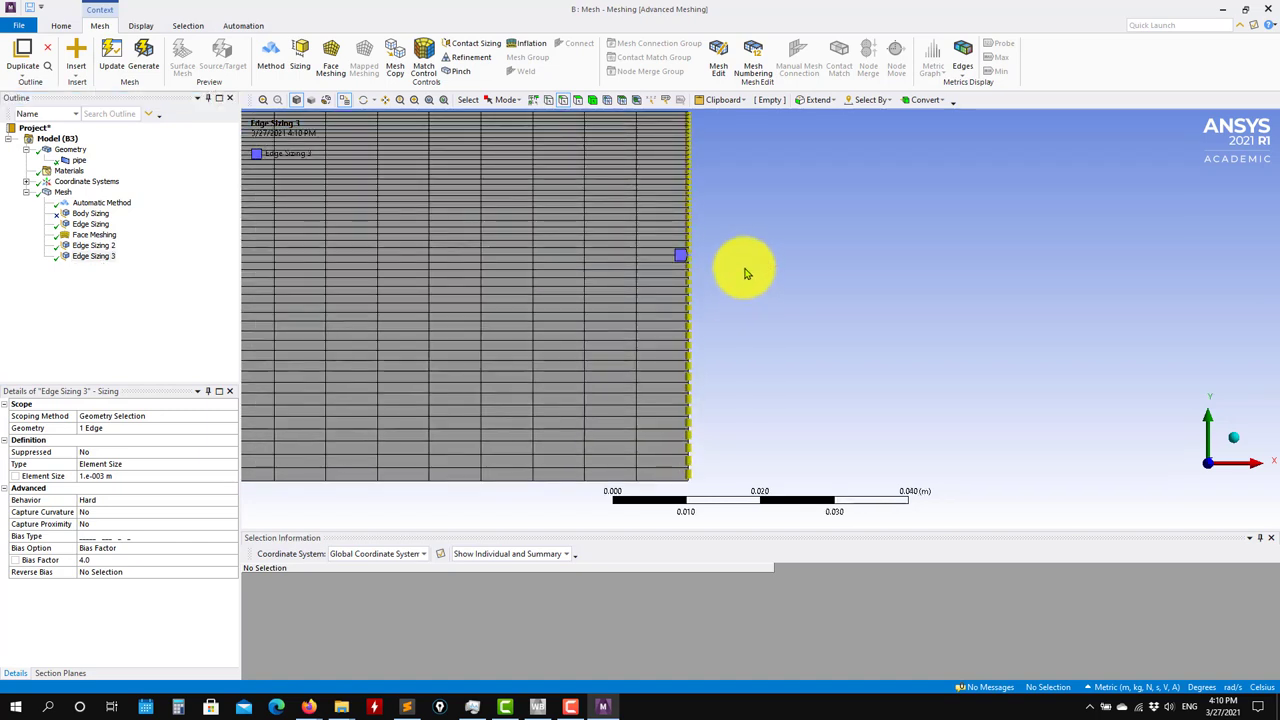
scroll(747, 267, down, 3)
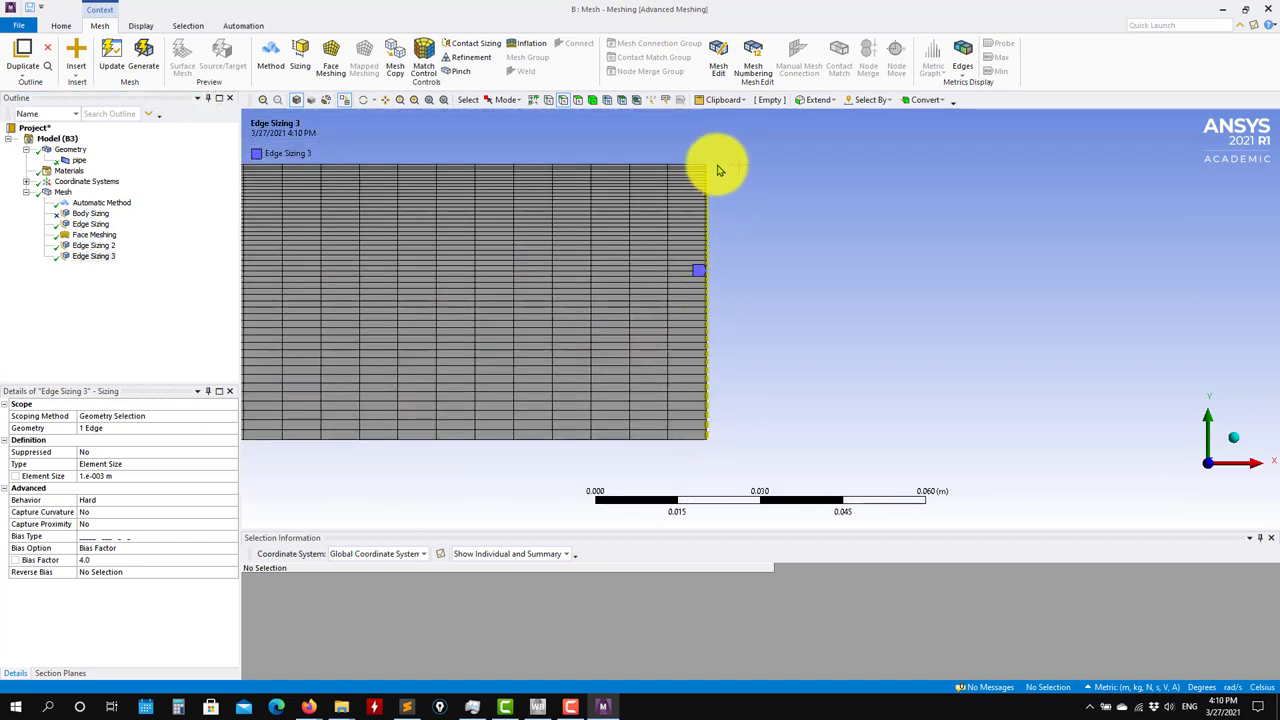
scroll(753, 250, up, 2)
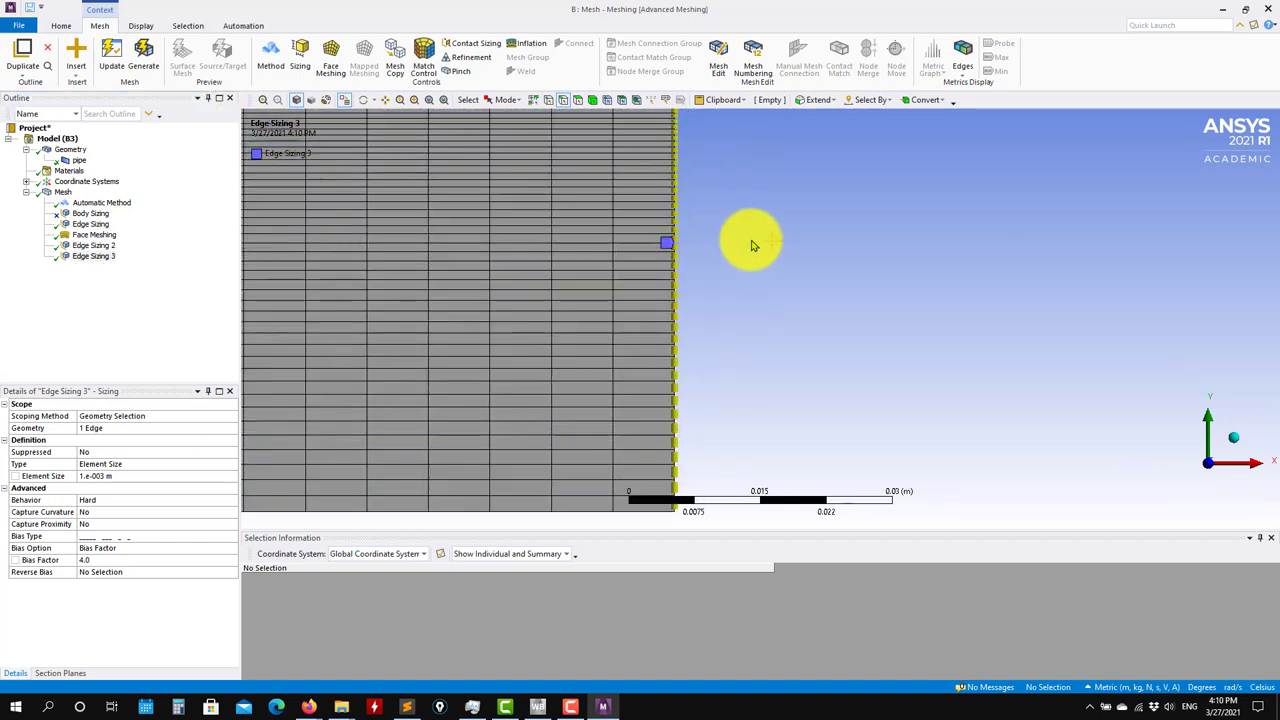
scroll(752, 243, down, 3)
scroll(690, 251, down, 6)
ctrl+middle_drag(644, 283, 1180, 294)
ctrl+middle_drag(570, 268, 1151, 224)
ctrl+middle_drag(487, 215, 1171, 211)
ctrl+middle_drag(900, 227, 1186, 231)
ctrl+middle_drag(859, 228, 981, 218)
ctrl+middle_drag(640, 240, 871, 248)
mouse_move(592, 260)
ctrl+middle_down()
mouse_move(574, 243)
mouse_move(475, 242)
mouse_move(955, 247)
ctrl+middle_up()
ctrl+middle_drag(374, 263, 1041, 251)
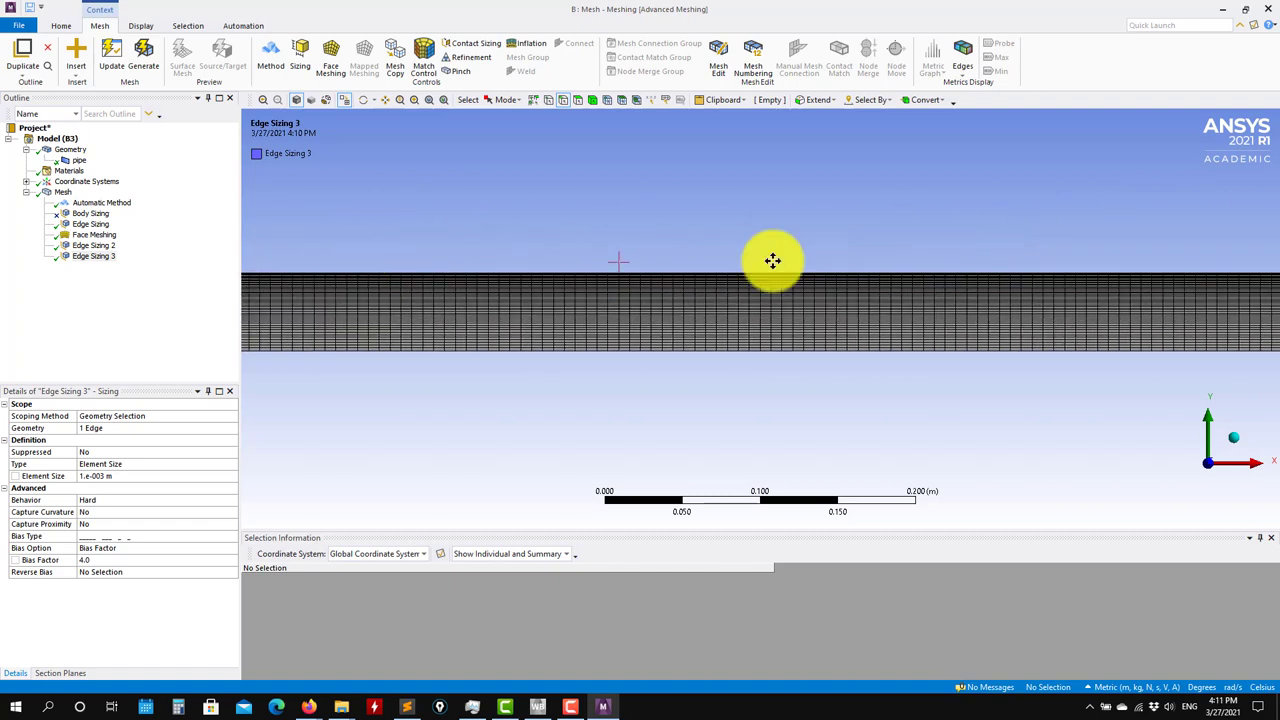
ctrl+middle_drag(597, 268, 897, 303)
mouse_move(743, 277)
ctrl+middle_down()
mouse_move(897, 297)
mouse_move(1108, 300)
mouse_move(880, 278)
ctrl+middle_up()
ctrl+middle_drag(666, 276, 900, 288)
ctrl+middle_drag(427, 300, 700, 297)
ctrl+middle_drag(462, 291, 920, 304)
scroll(607, 315, up, 2)
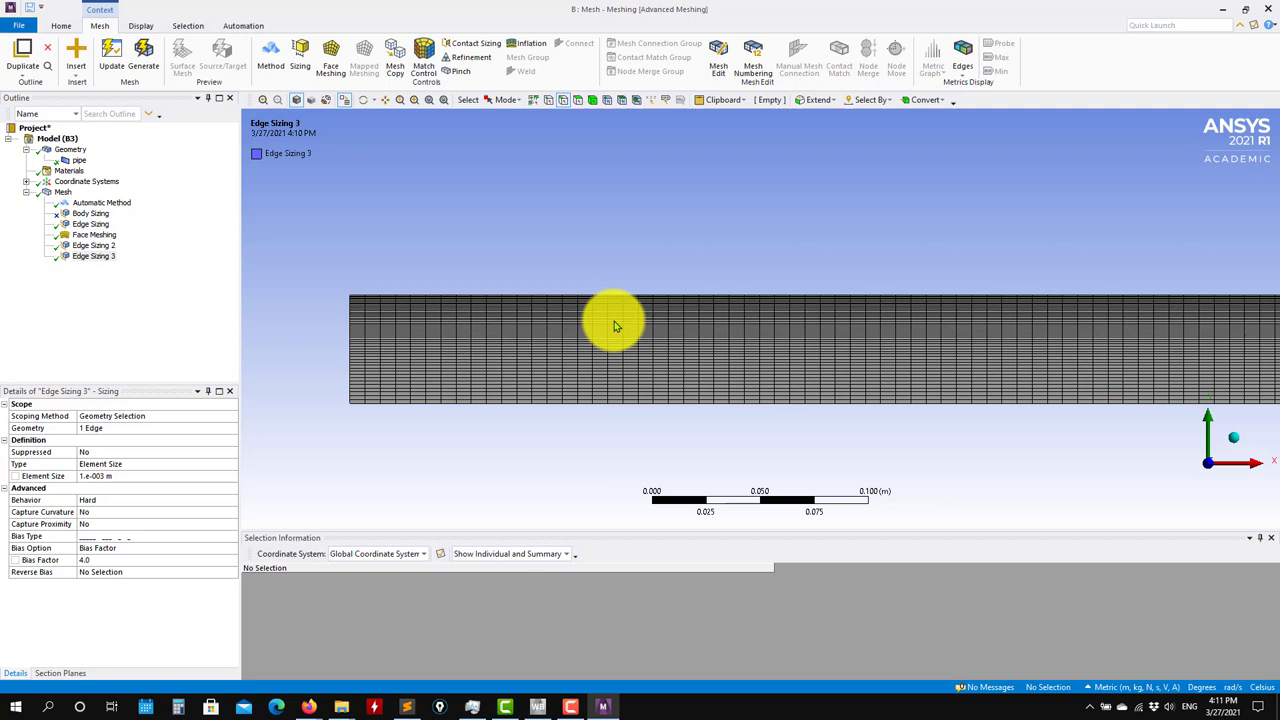
scroll(615, 325, up, 6)
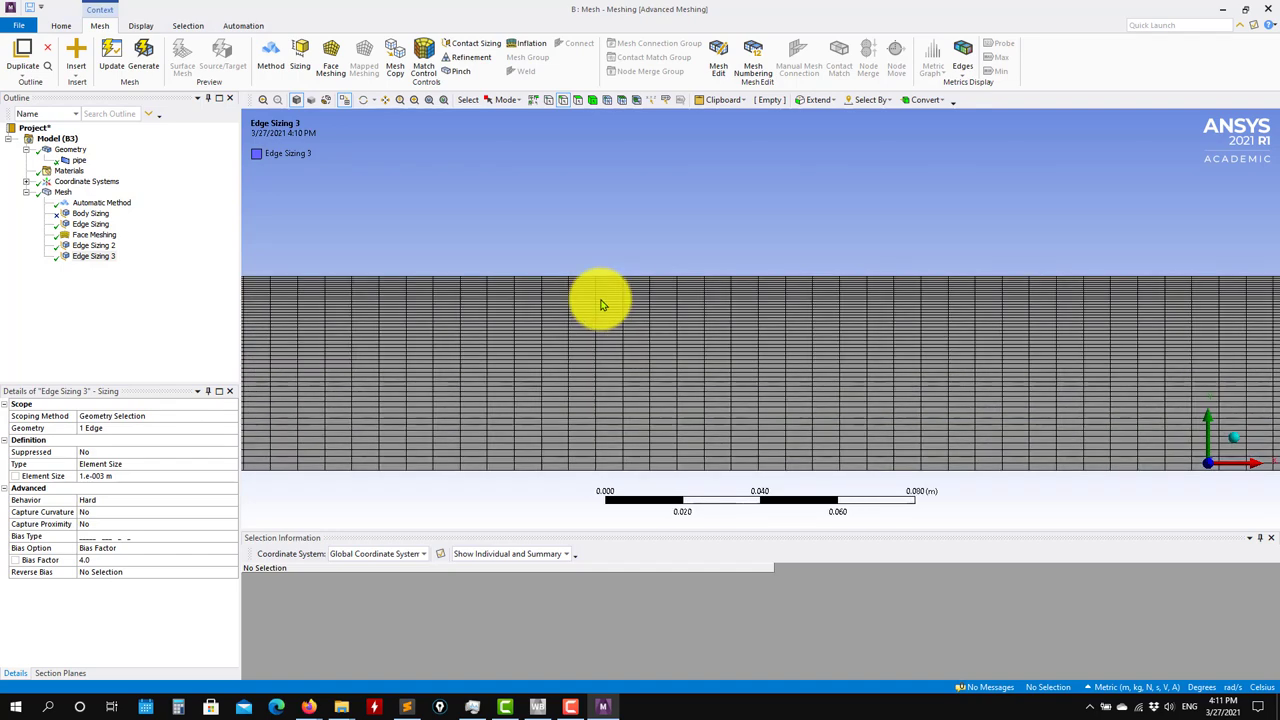
ctrl+middle_drag(586, 229, 665, 350)
scroll(665, 350, up, 3)
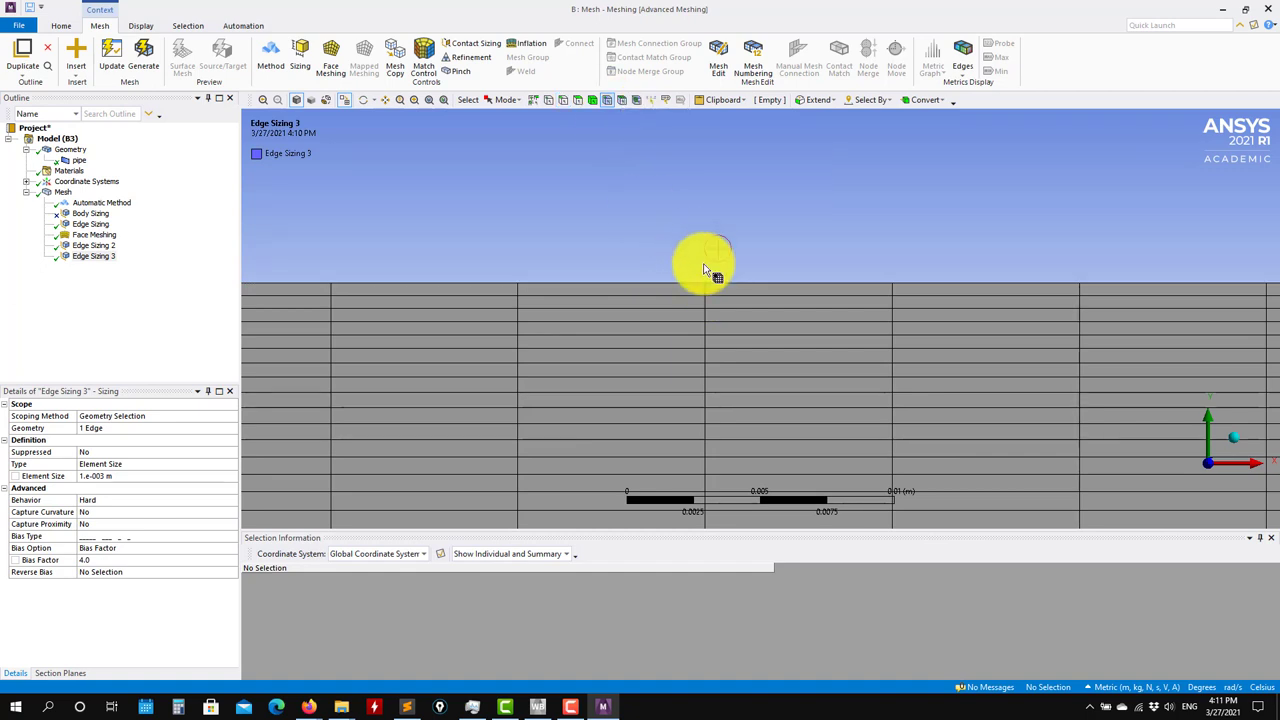
- Measure the first layer's height between the wall node and the node directly below it on the pipe's upper edge
click(707, 290)
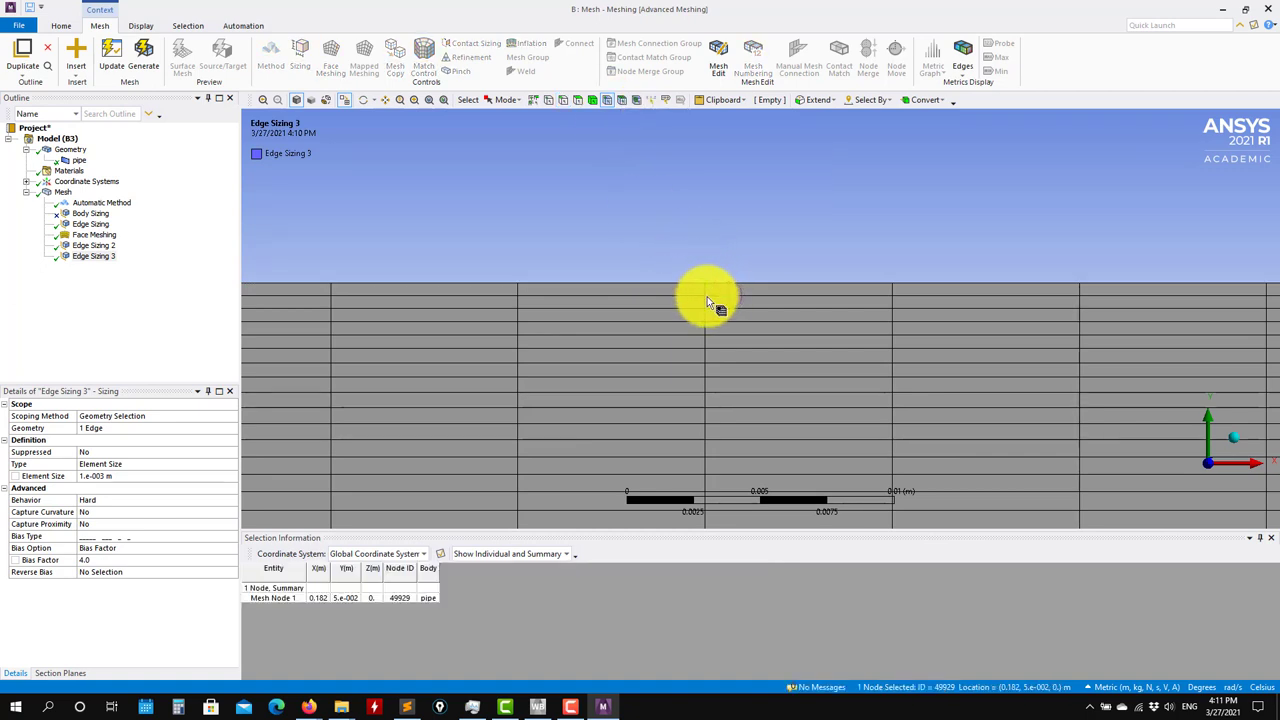
ctrl+click(707, 301)
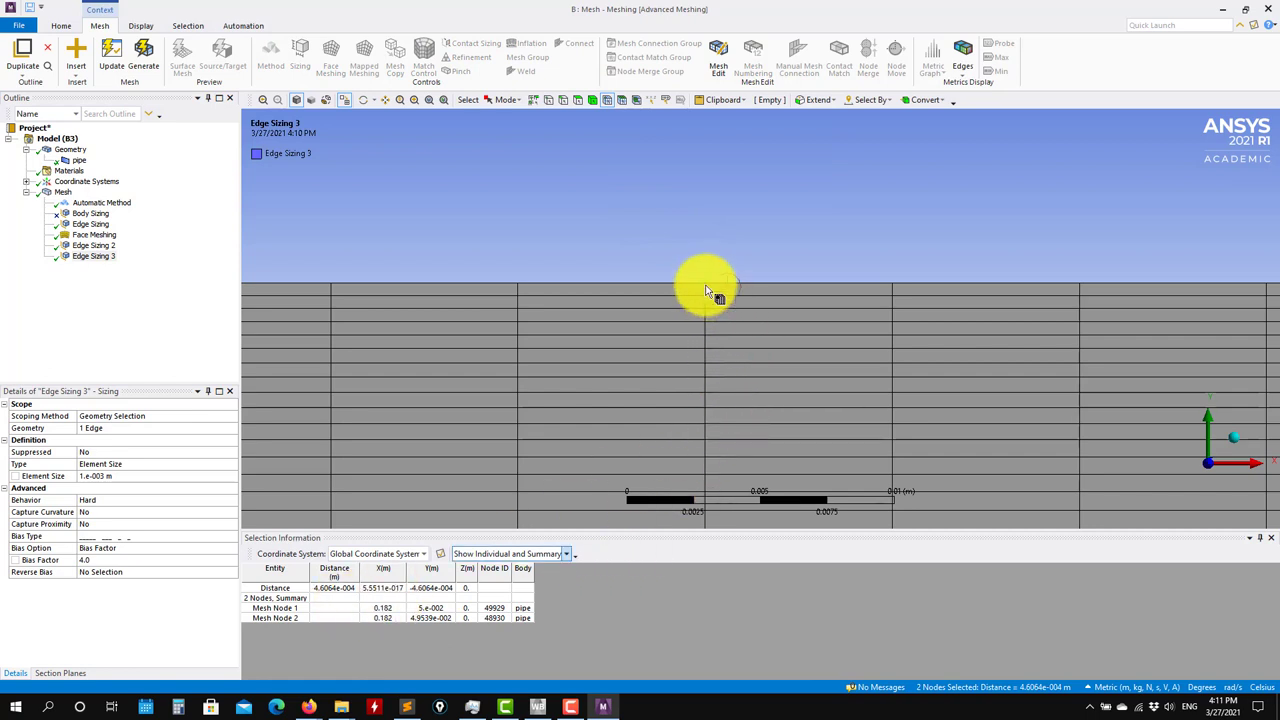
click(275, 603)
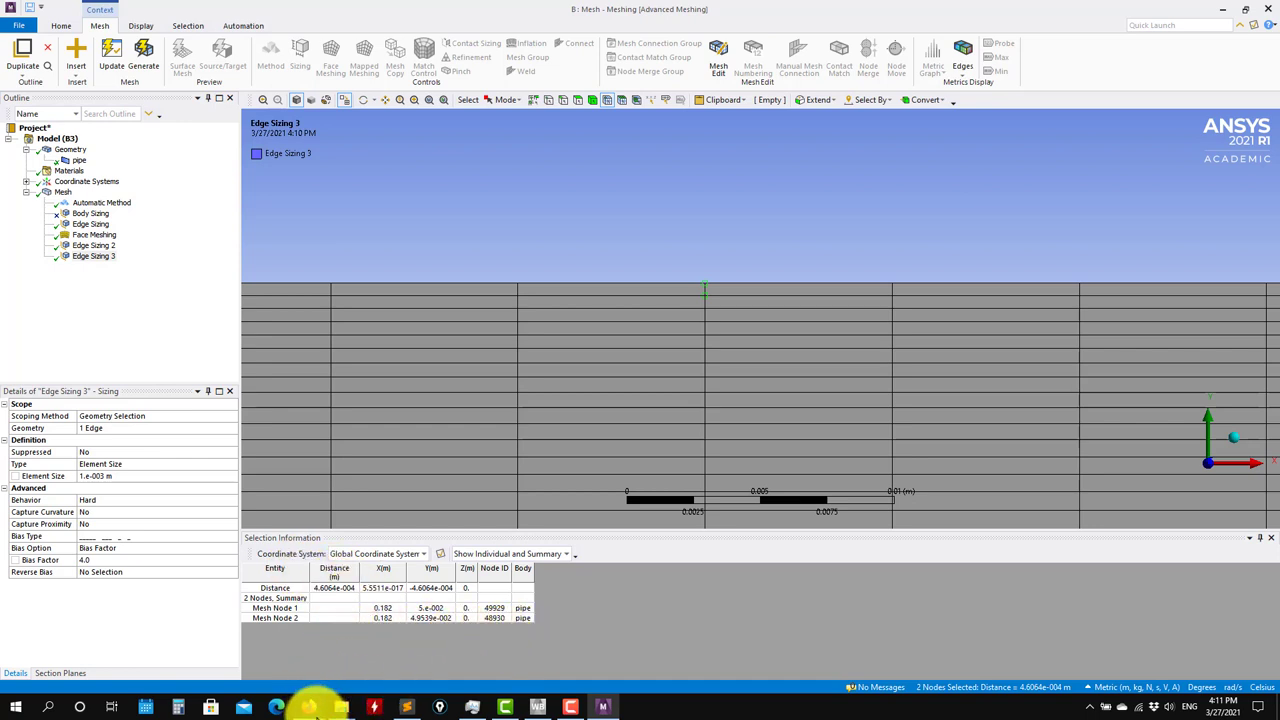
- Switch to the case presentation PDF in Firefox, review the pipe dimensions and flow conditions, and return to the mesh
mouse_move(309, 705)
click(414, 605)
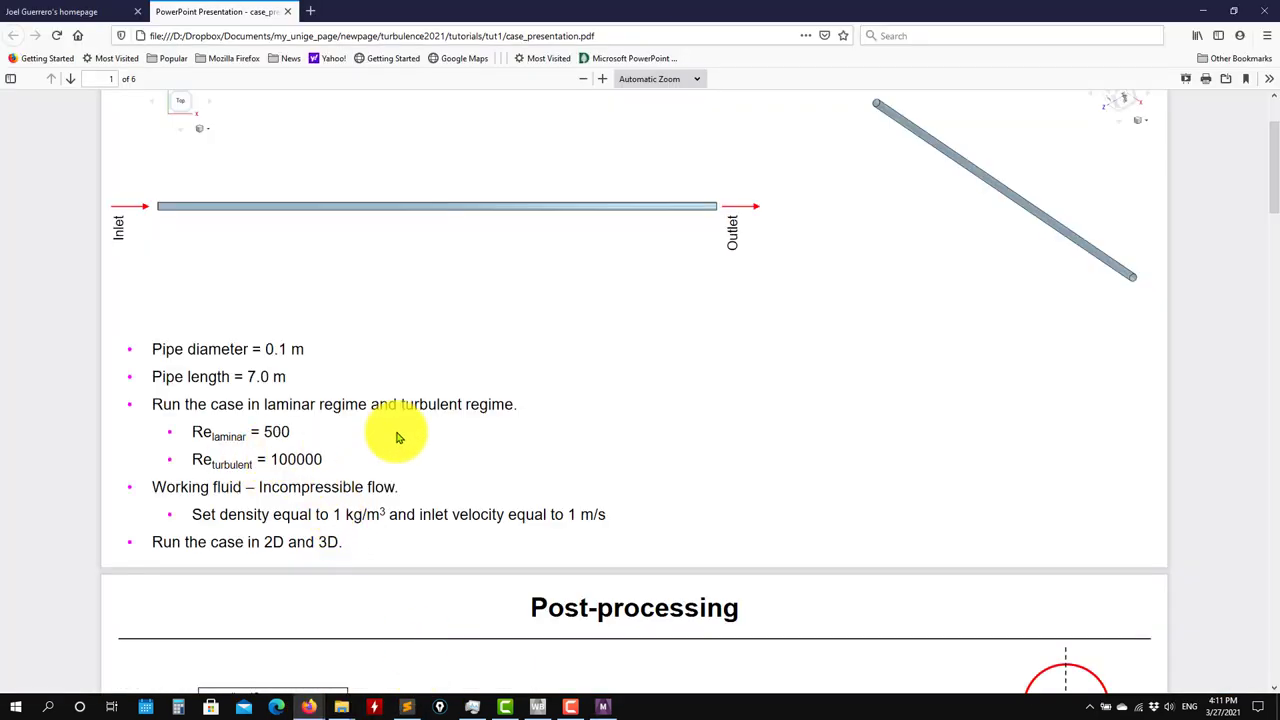
click(1201, 10)
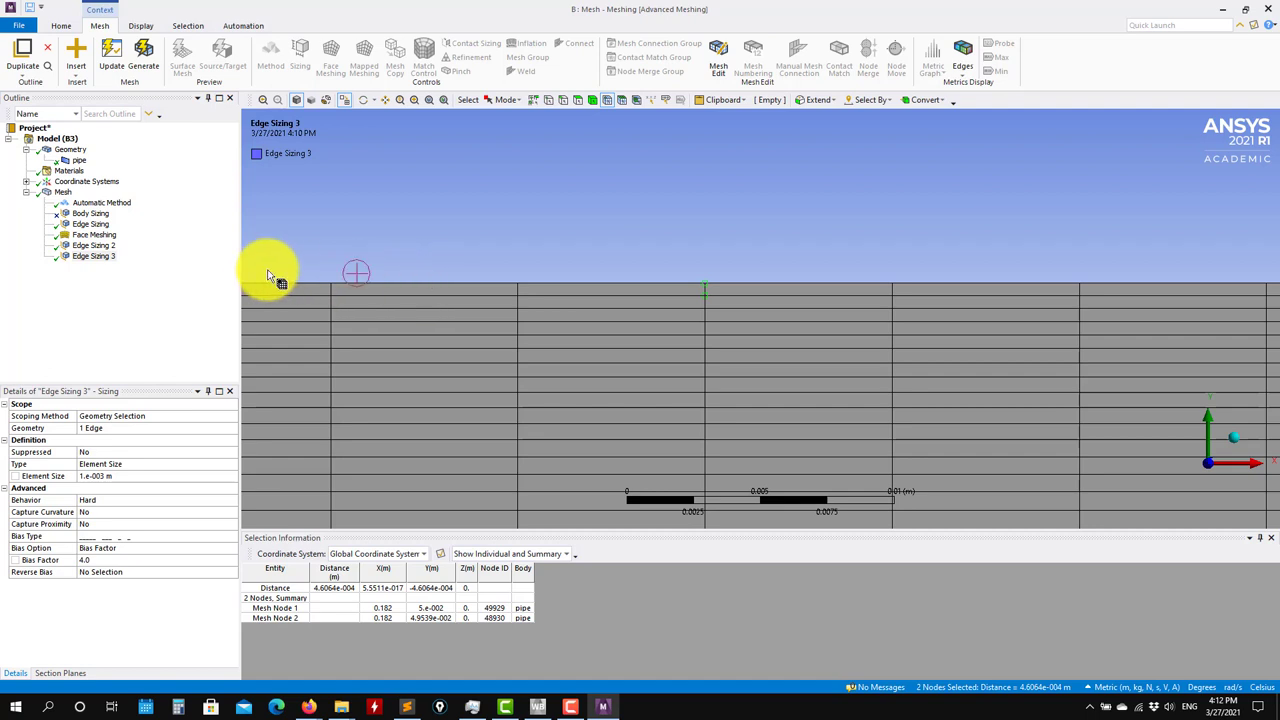
- Set the bias factor of the first end-edge sizing, Edge Sizing, to 10 and regenerate the mesh
click(95, 234)
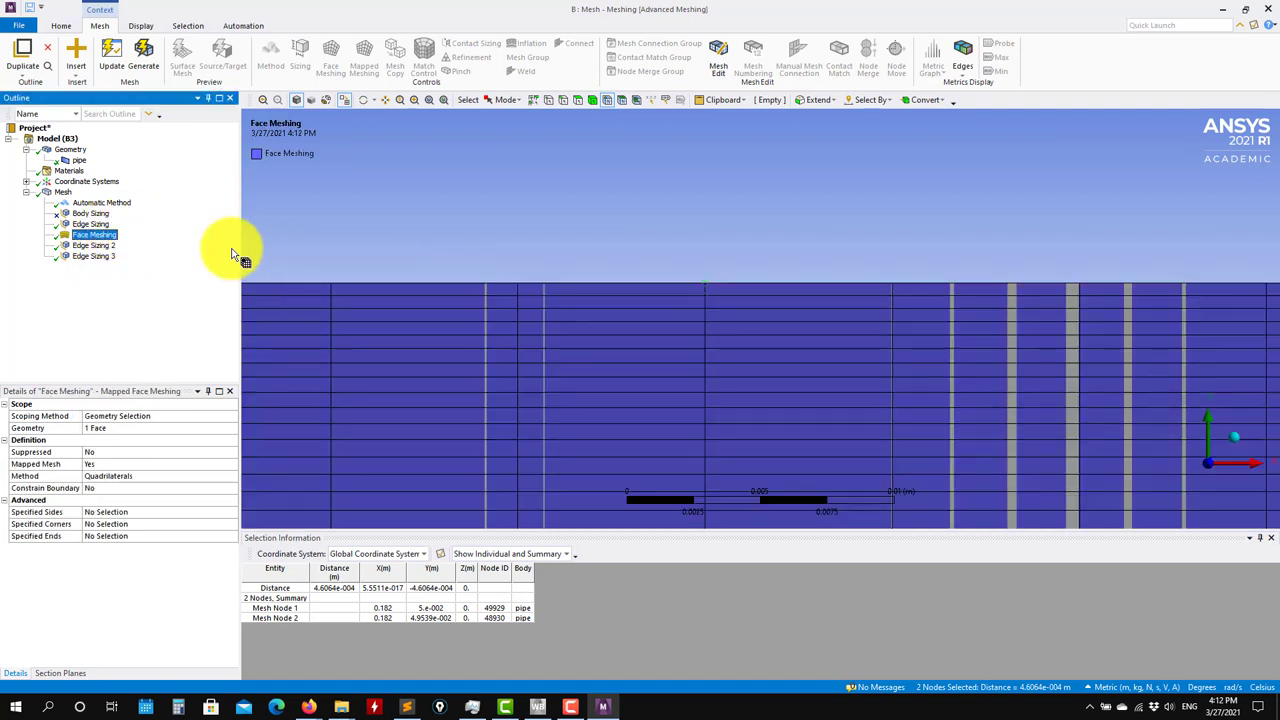
scroll(714, 286, down, 3)
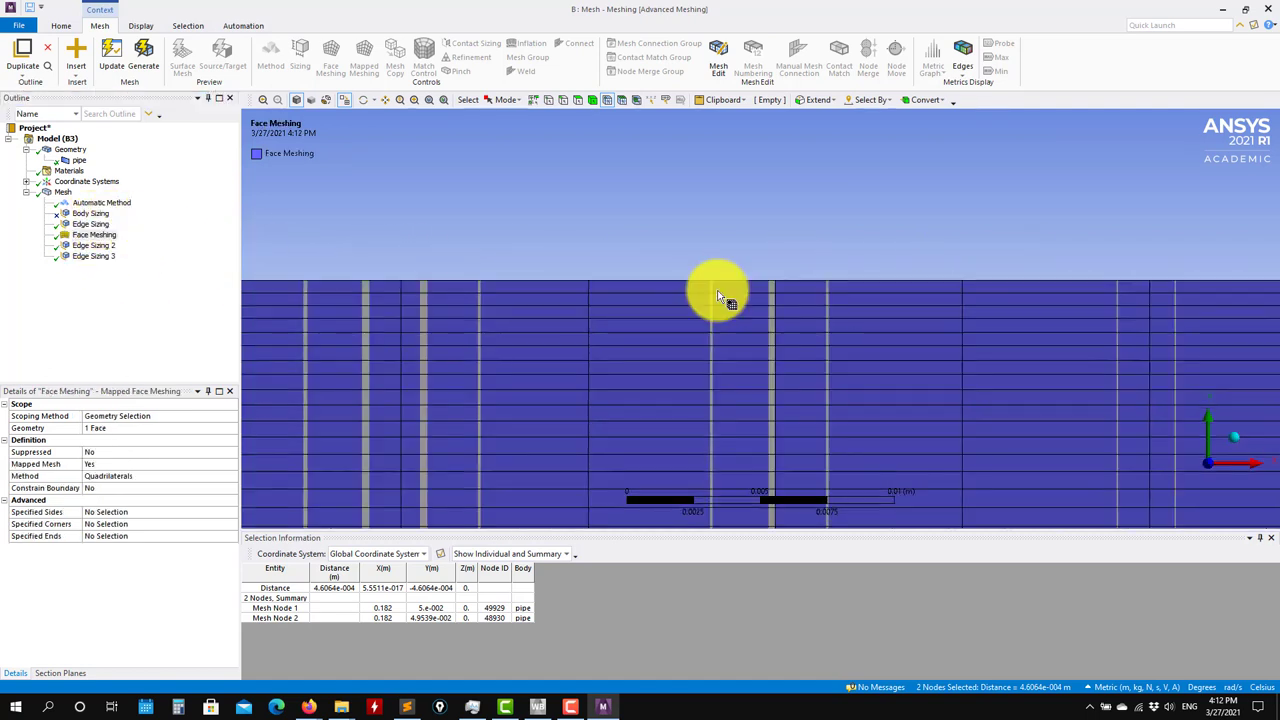
scroll(716, 295, down, 5)
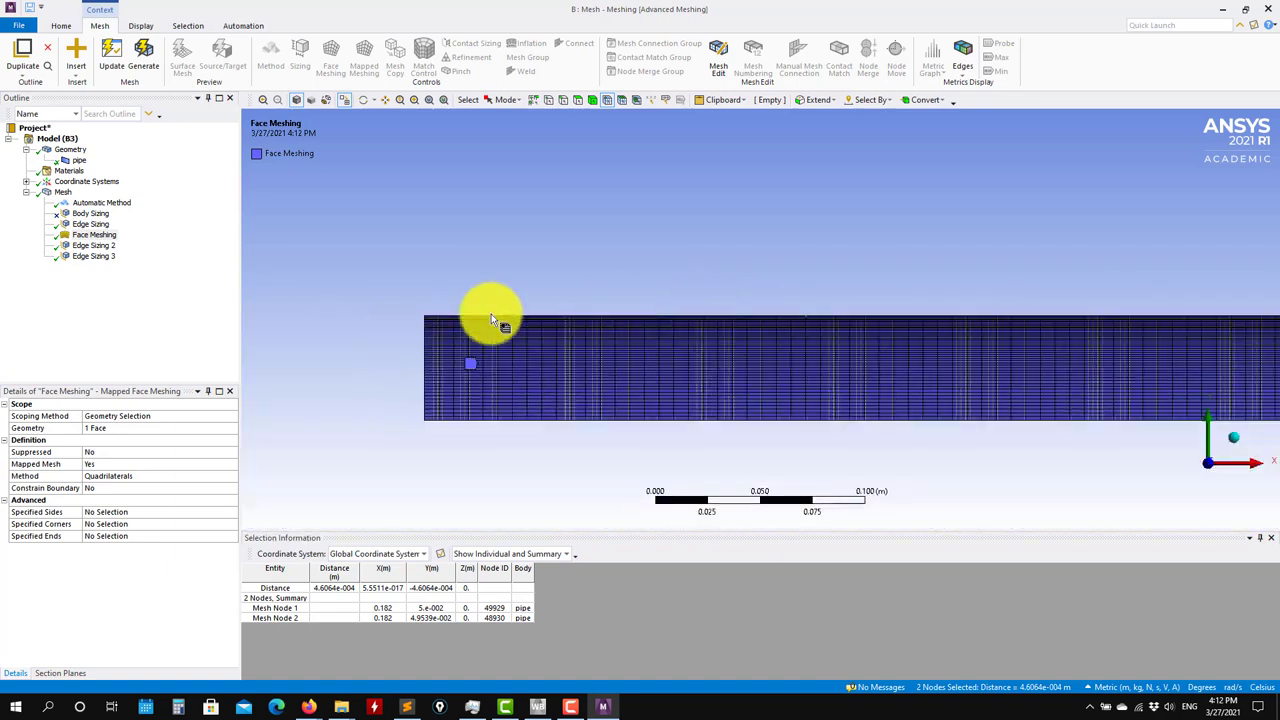
scroll(552, 317, up, 3)
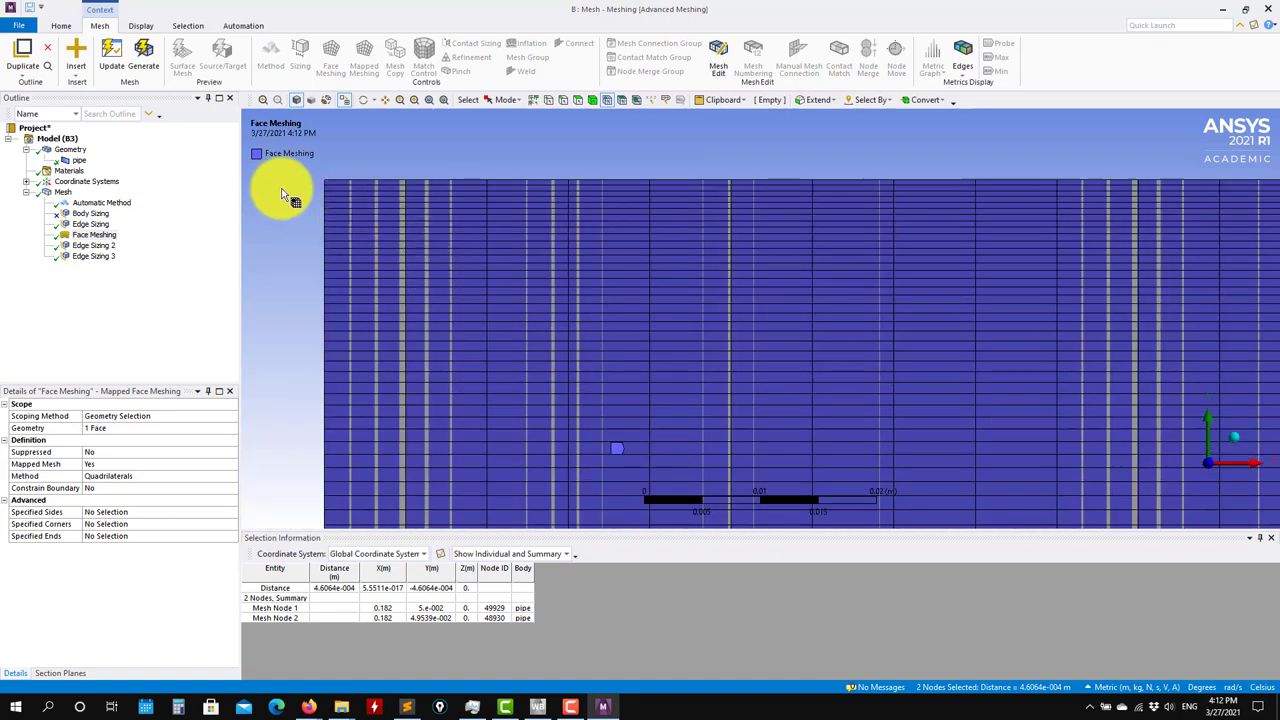
click(104, 226)
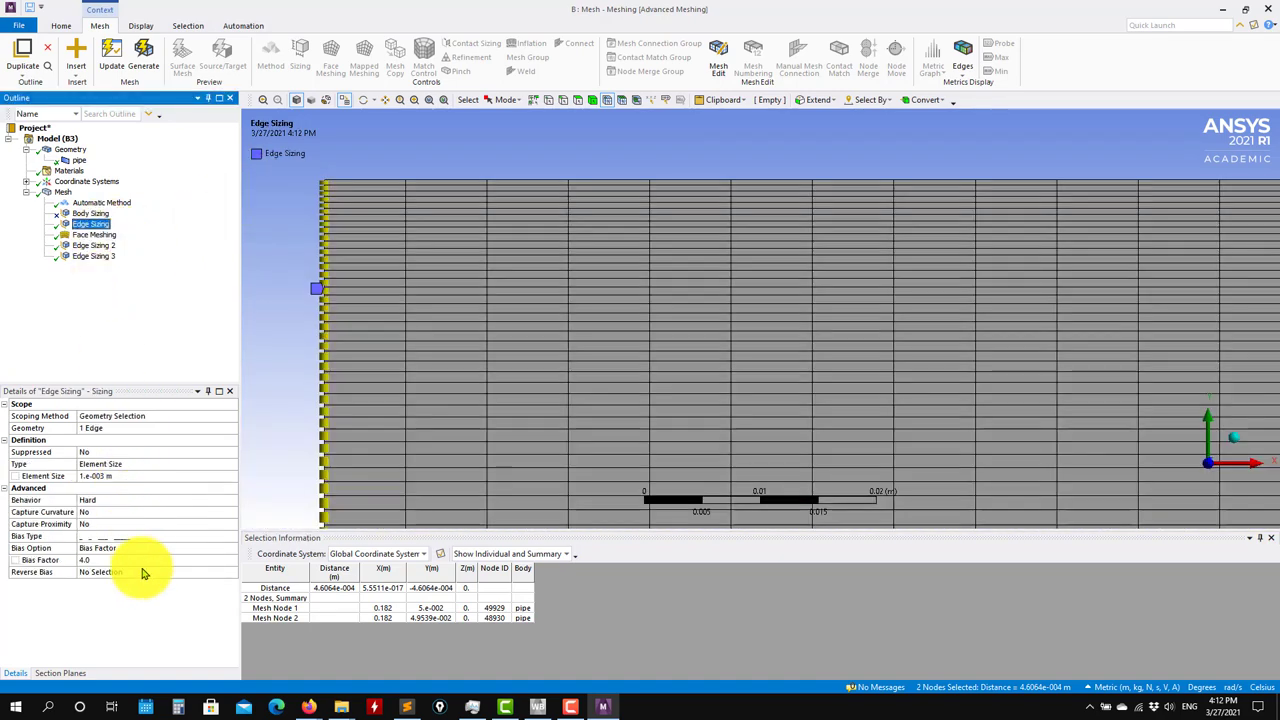
click(91, 562)
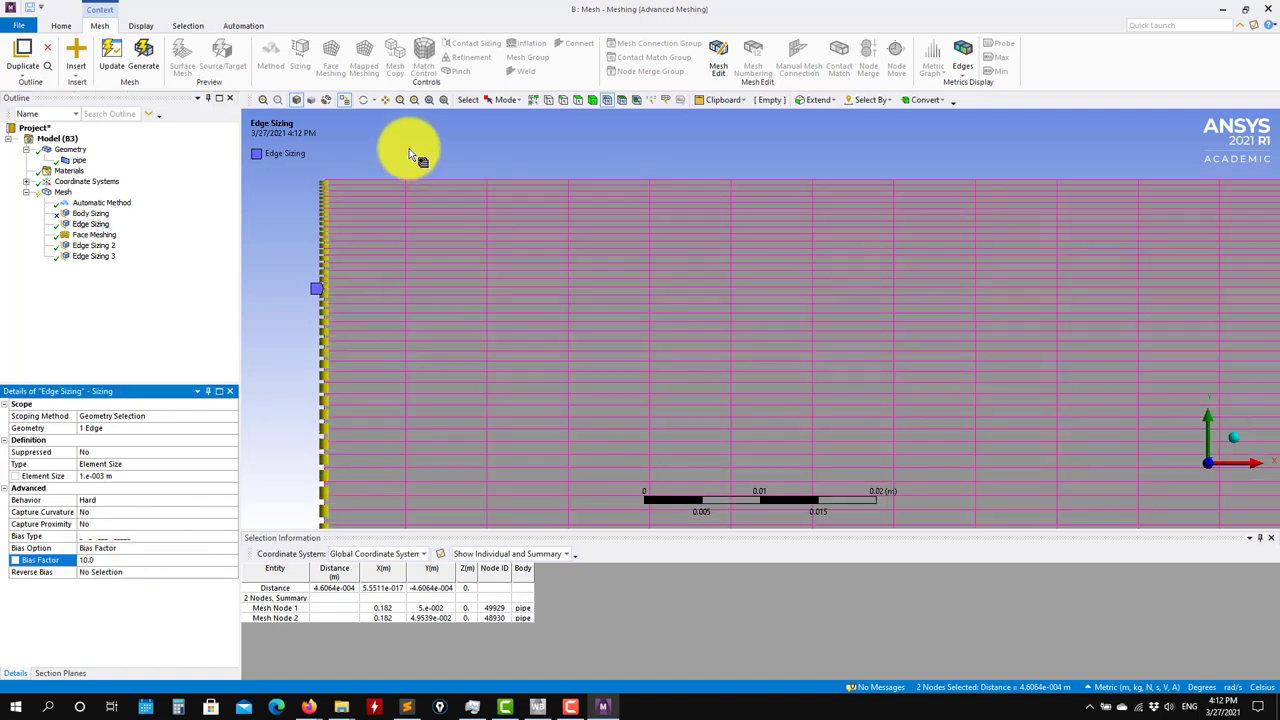
click(143, 63)
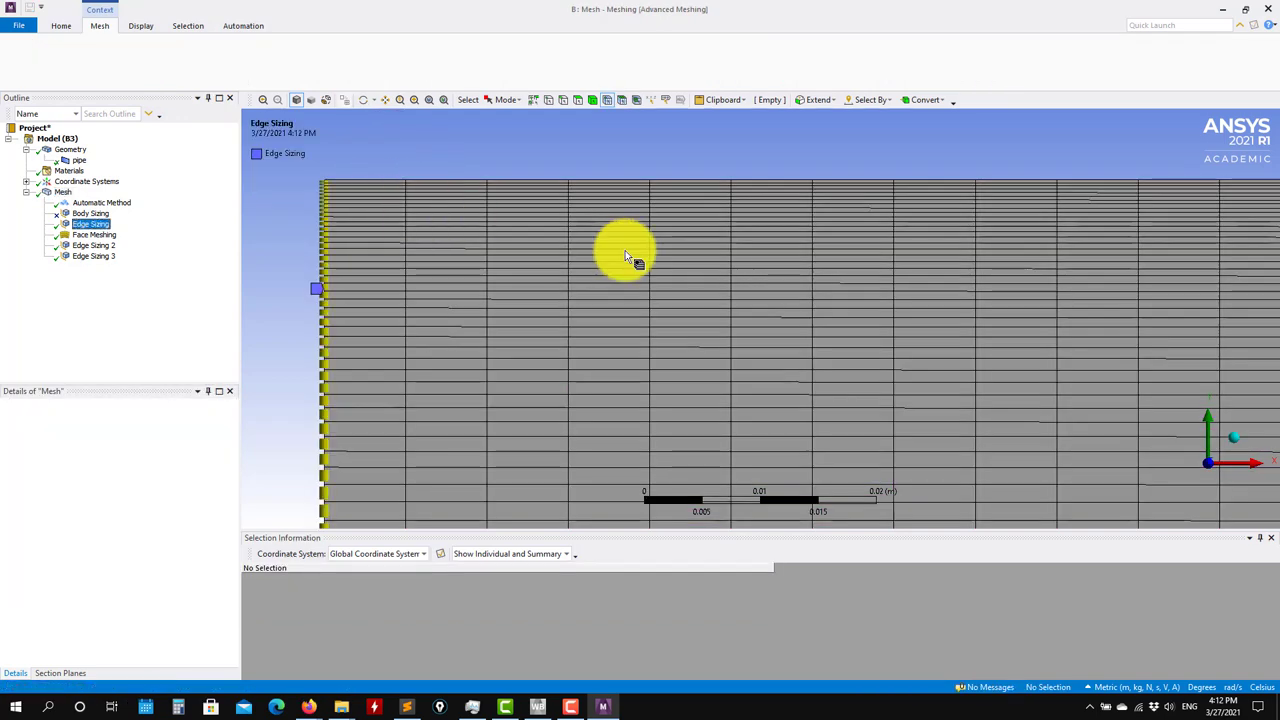
- Measure the first layer's height between two vertically adjacent nodes at the upper wall near the first sized end
ctrl+middle_drag(495, 221, 819, 278)
scroll(656, 275, up, 1)
scroll(656, 270, up, 4)
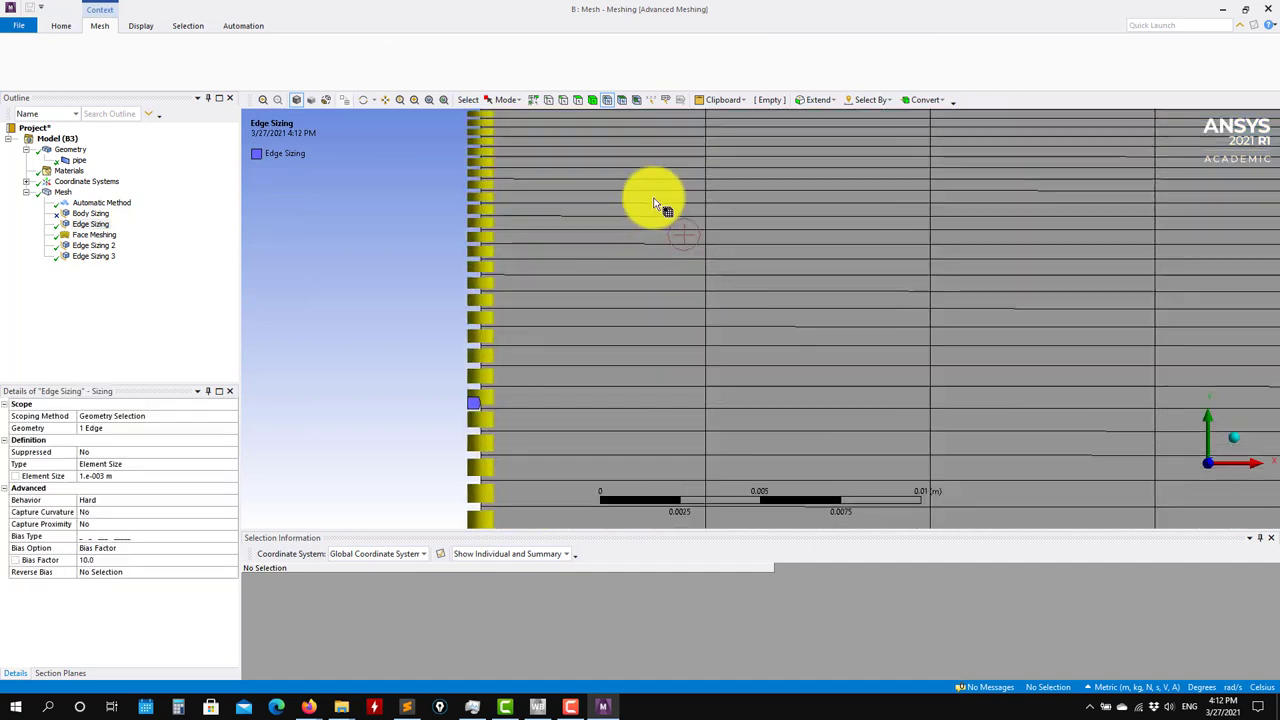
ctrl+middle_drag(656, 208, 646, 507)
scroll(684, 424, up, 2)
ctrl+middle_drag(685, 436, 684, 257)
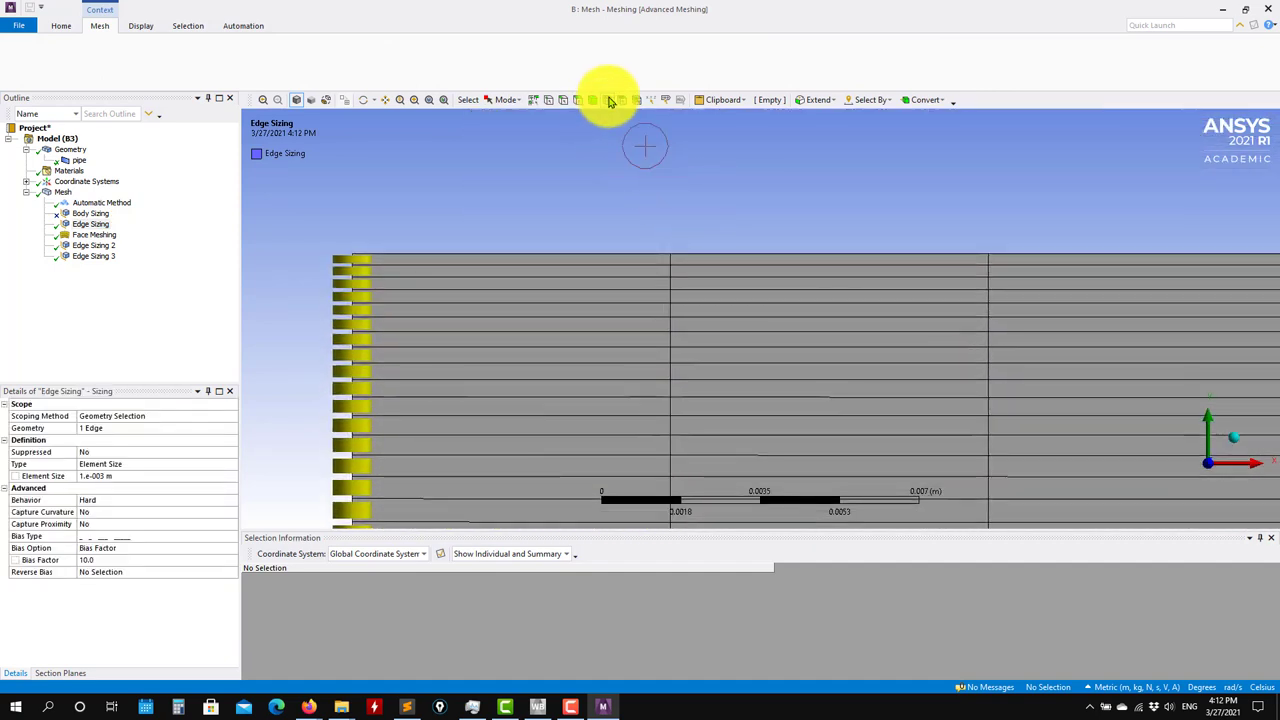
click(673, 263)
ctrl+click(676, 266)
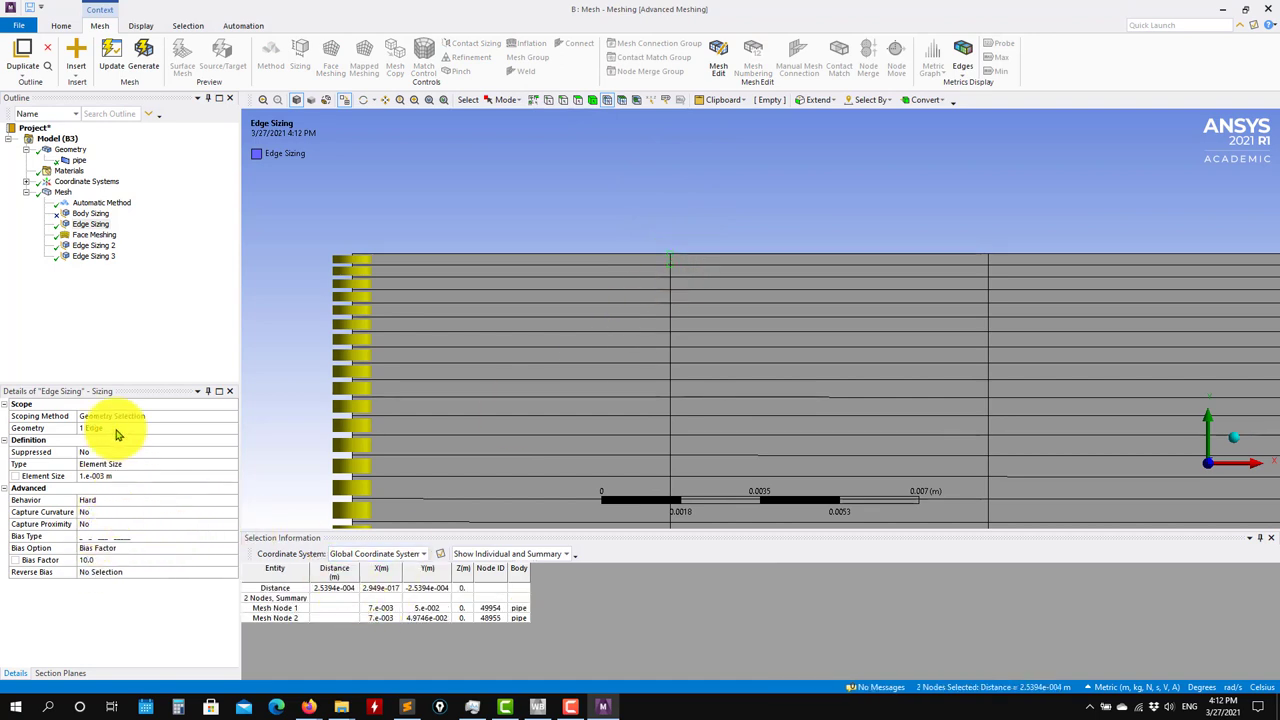
- Set the element size of the first end-edge sizing, Edge Sizing, to 5e-4 m and regenerate the mesh
click(92, 224)
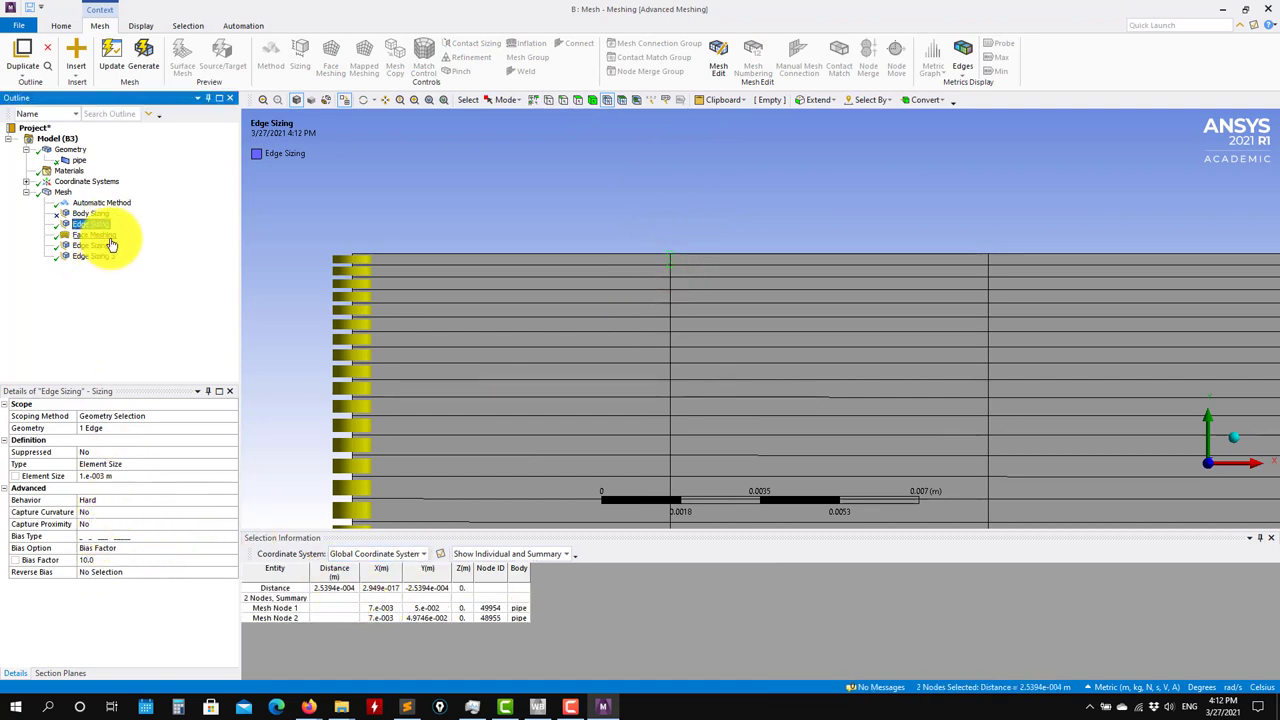
click(120, 477)
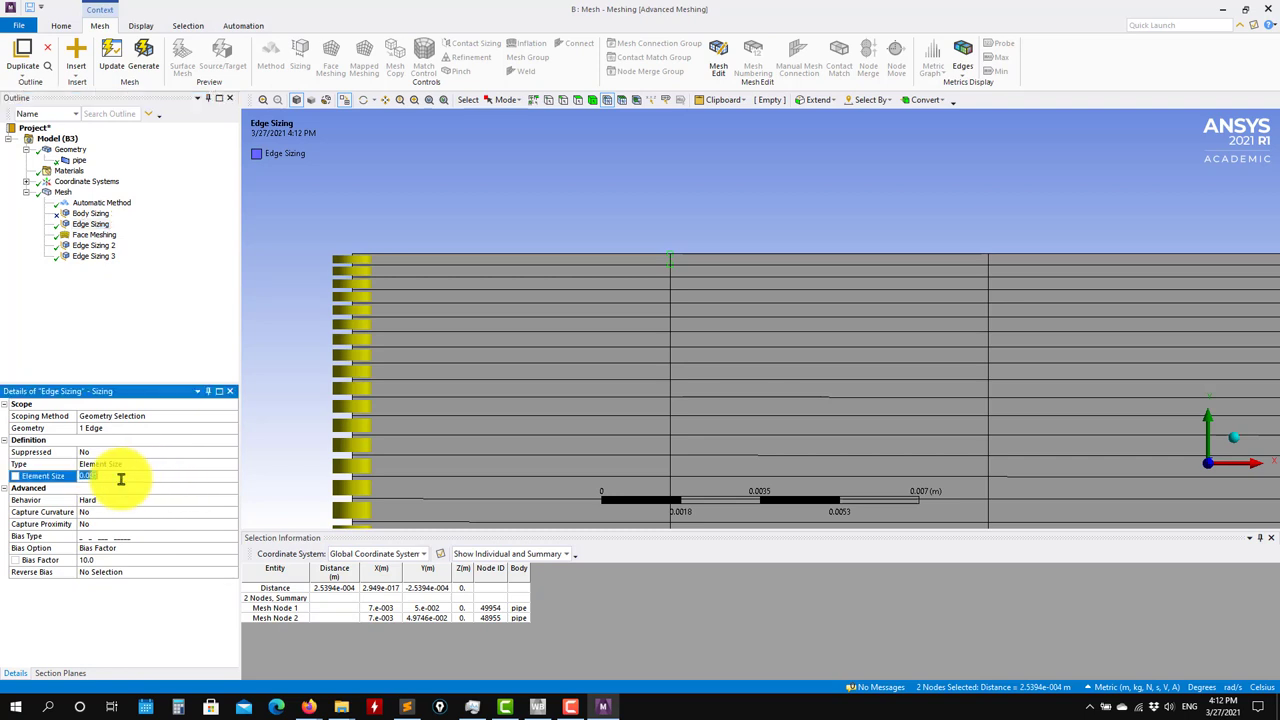
text(5e-4)
key(Return)
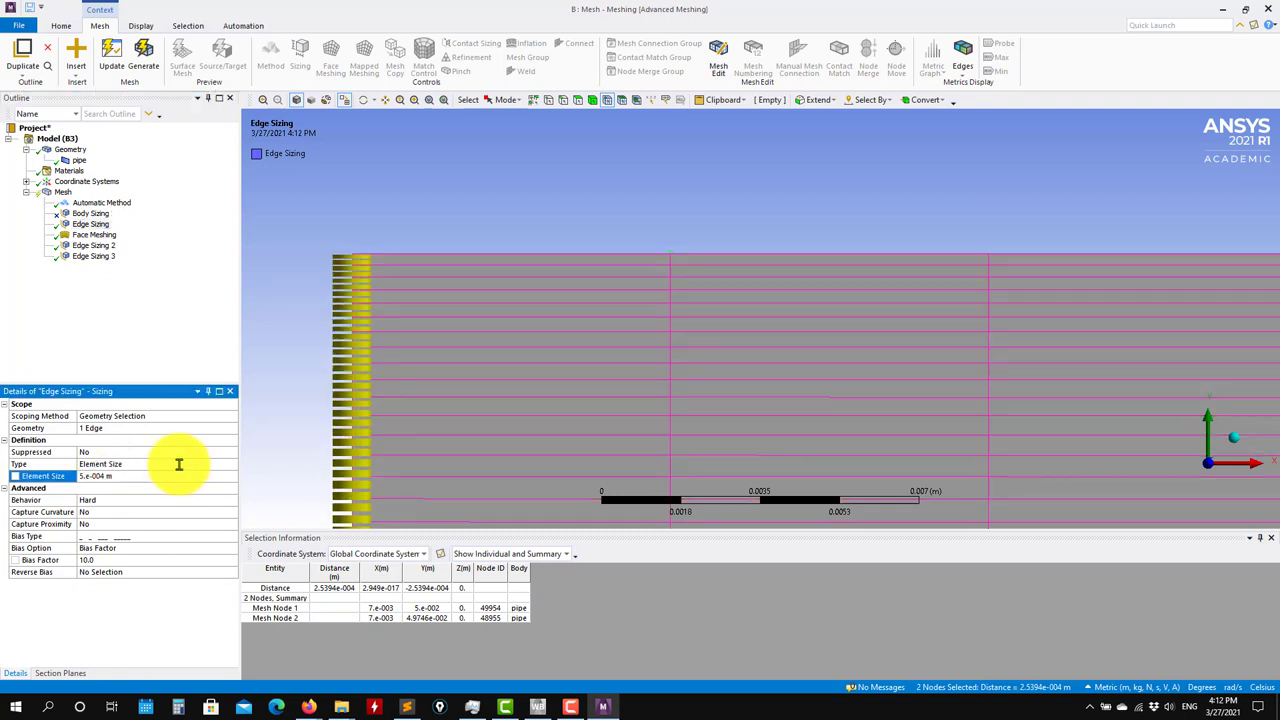
click(155, 60)
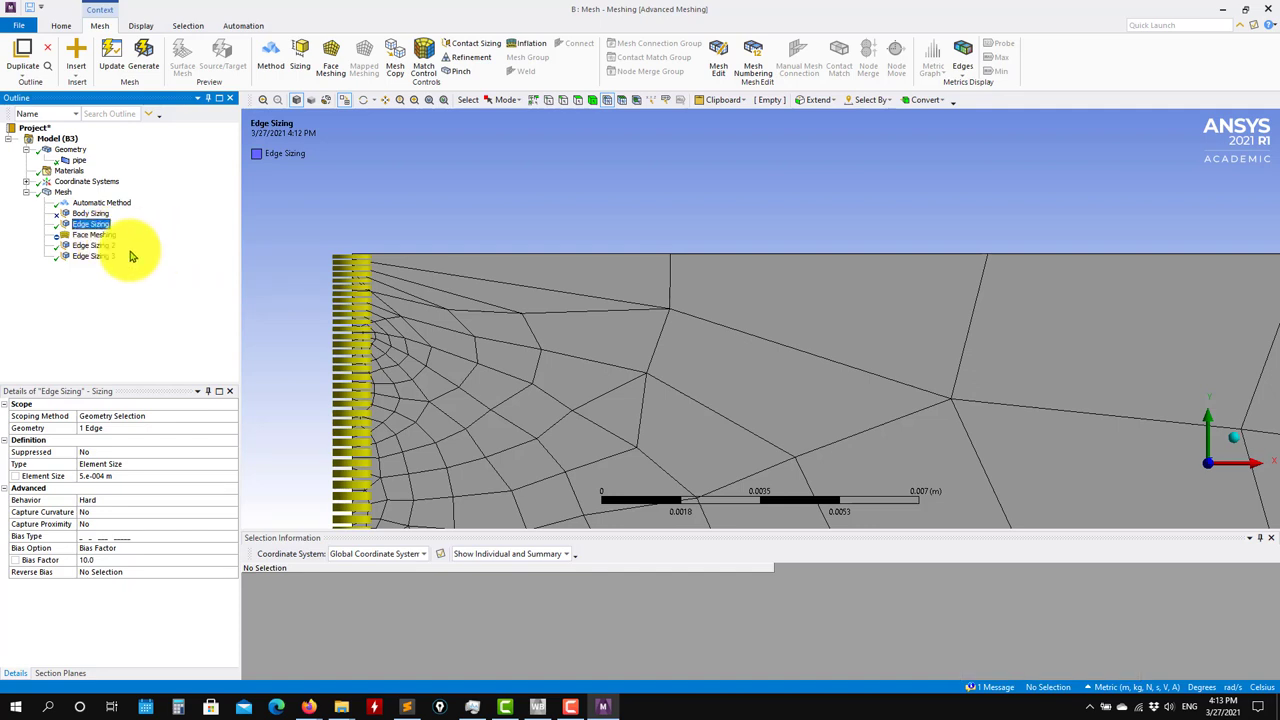
- Set the element size of the opposite end's sizing, Edge Sizing 3, to 0.0005 m and regenerate the mesh
click(92, 258)
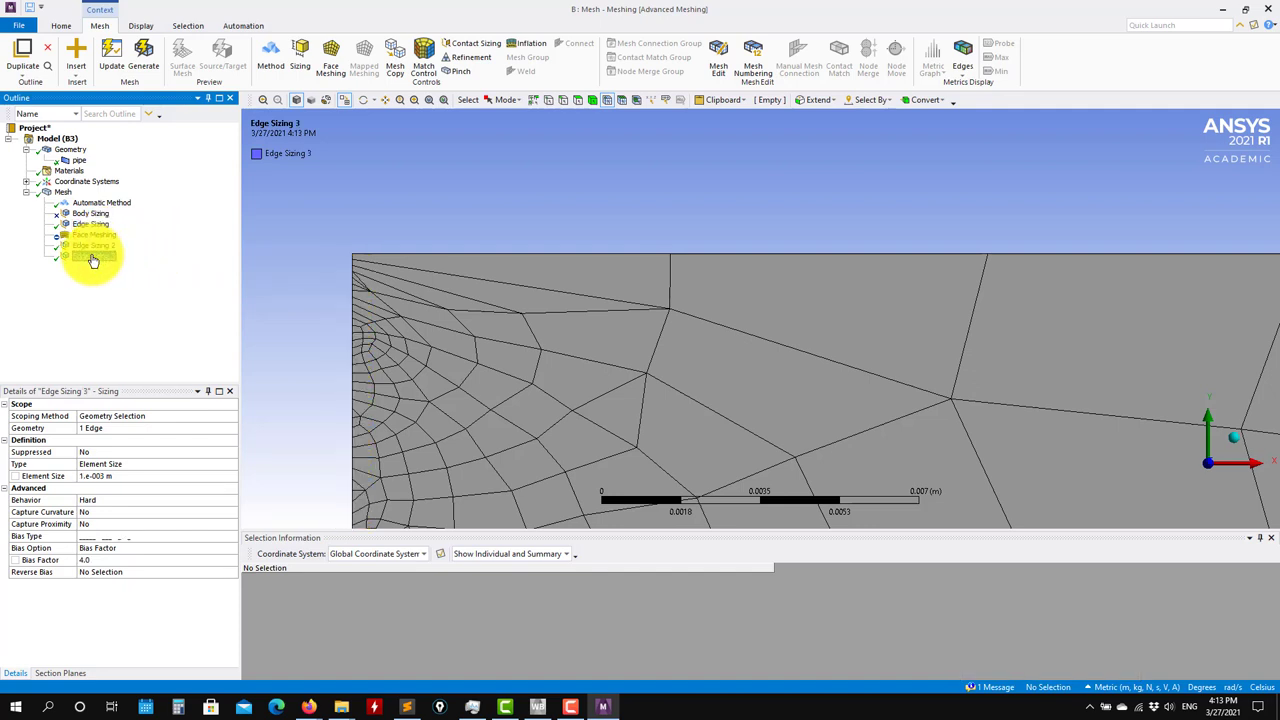
click(91, 224)
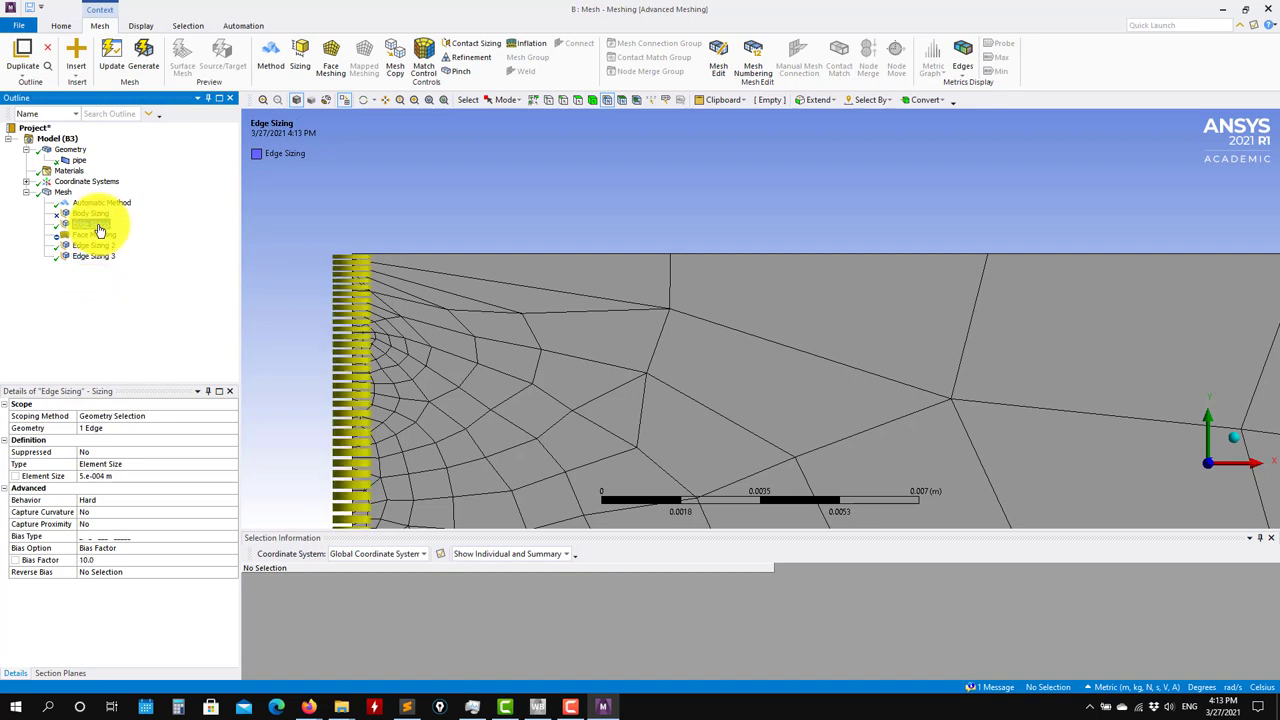
click(105, 257)
click(122, 476)
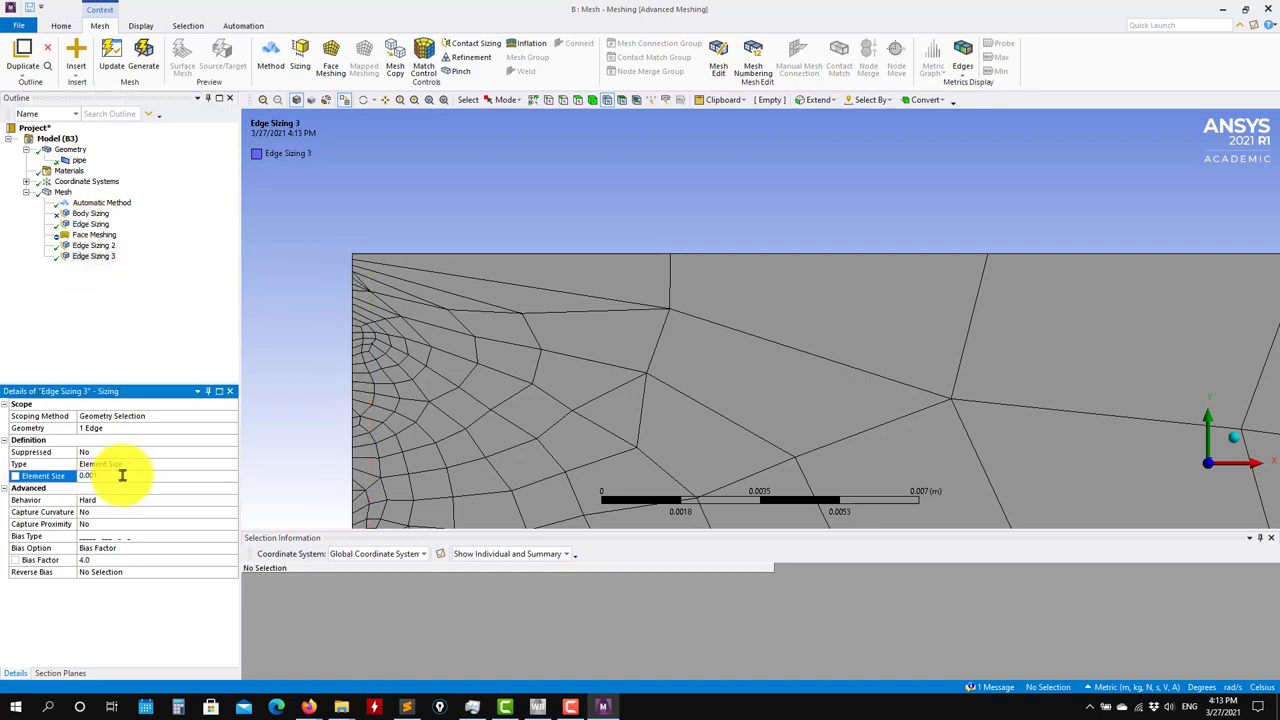
text(0.0005)
key(Return)
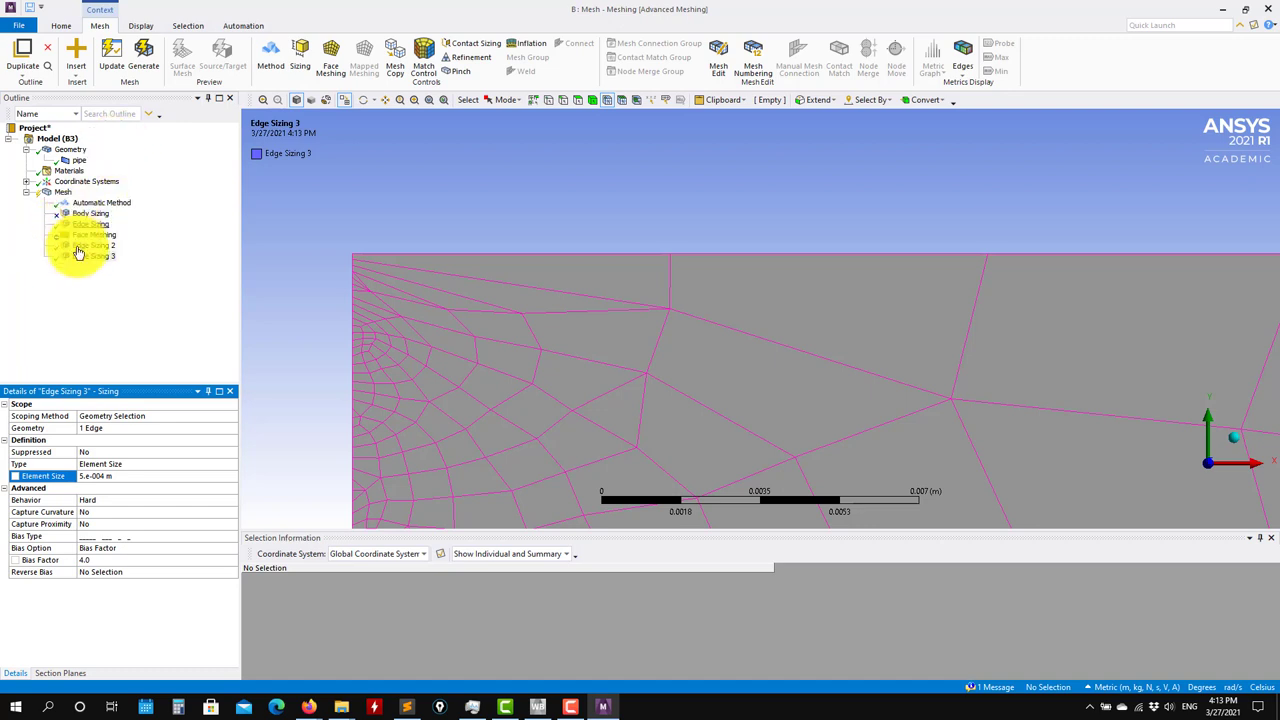
click(143, 62)
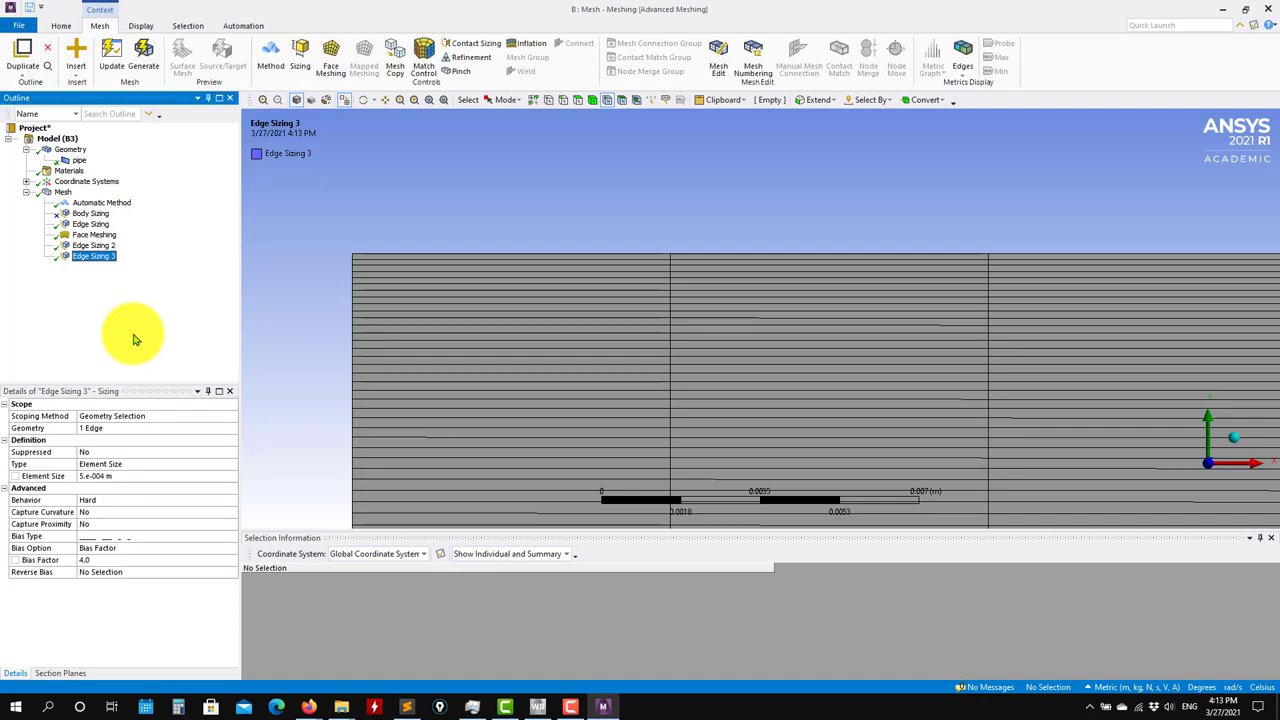
- Measure the first layer's height at the pipe's upper corner on the first sized end edge
scroll(390, 312, up, 3)
ctrl+middle_drag(386, 290, 741, 301)
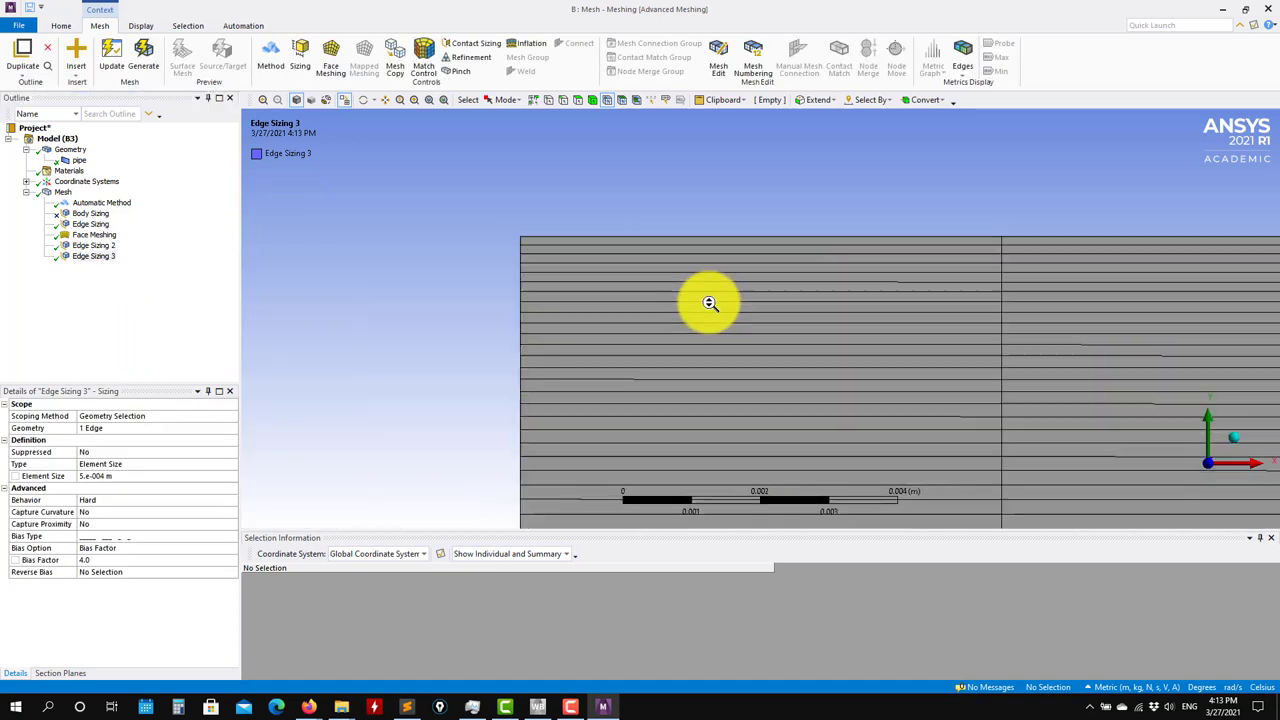
scroll(741, 301, up, 4)
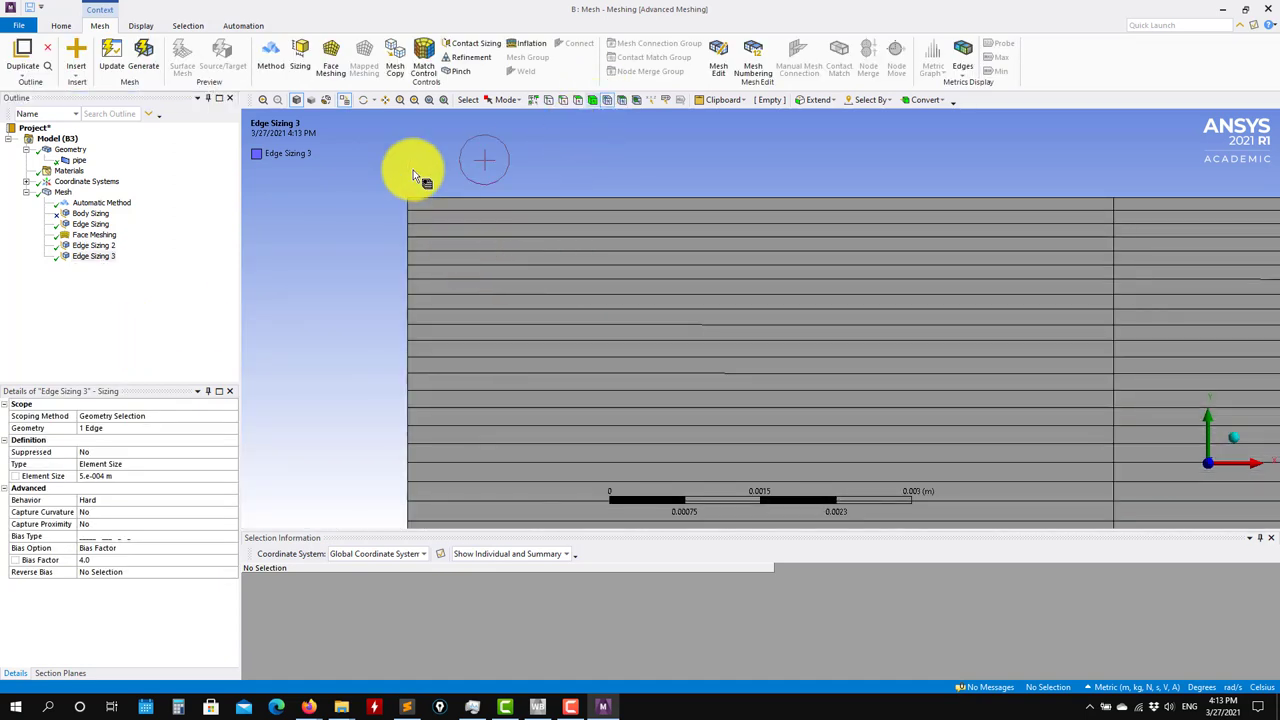
click(422, 213)
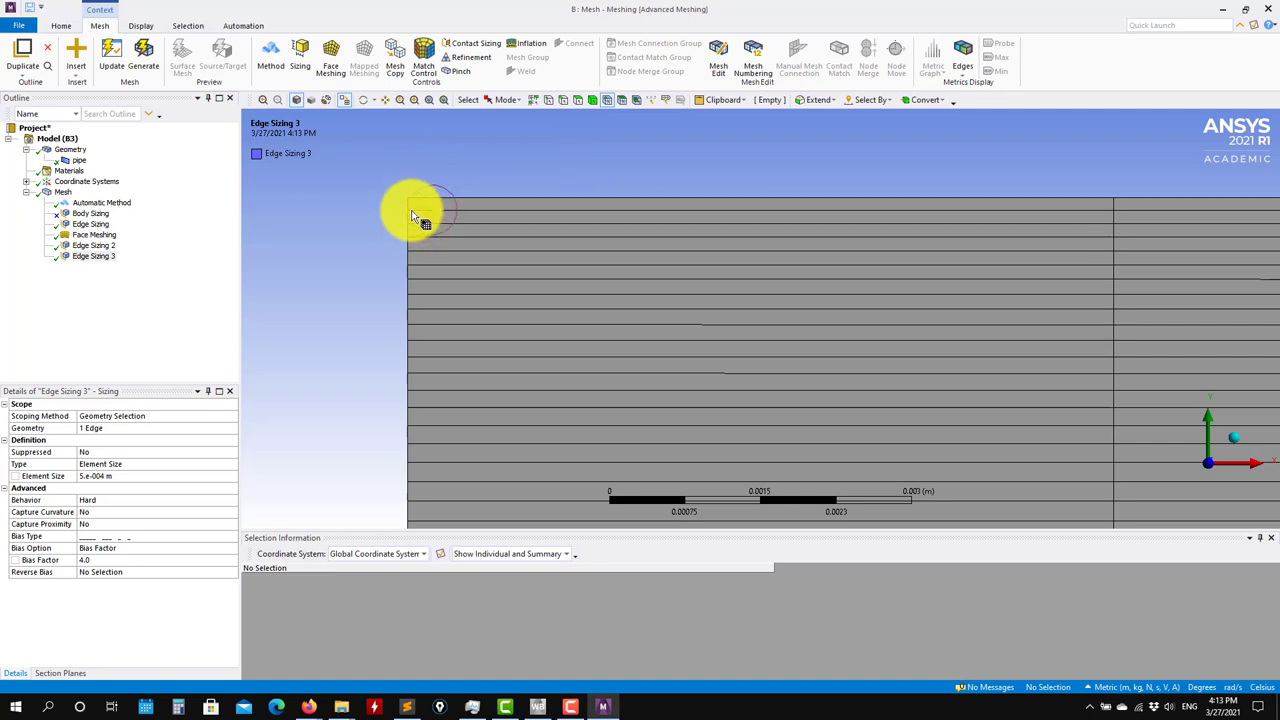
click(413, 209)
ctrl+click(409, 201)
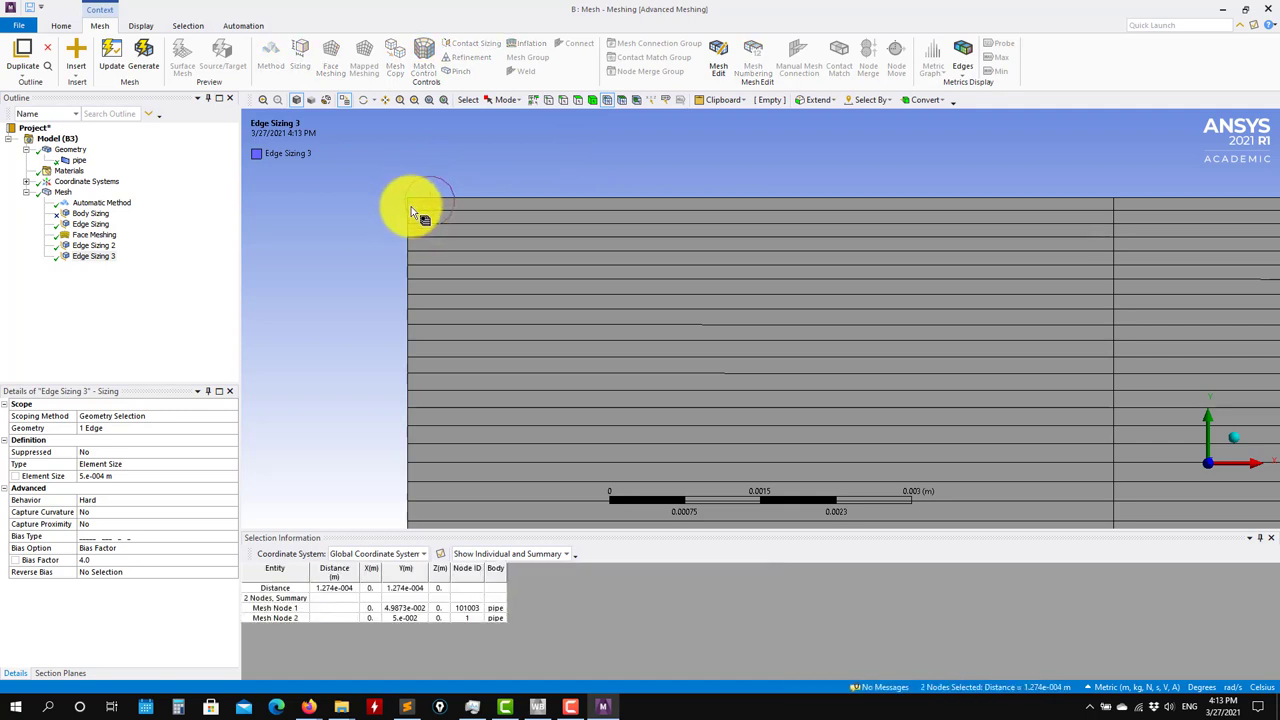
- Increase the bias factor of the first end-edge sizing, Edge Sizing, and regenerate the mesh
click(109, 246)
click(100, 226)
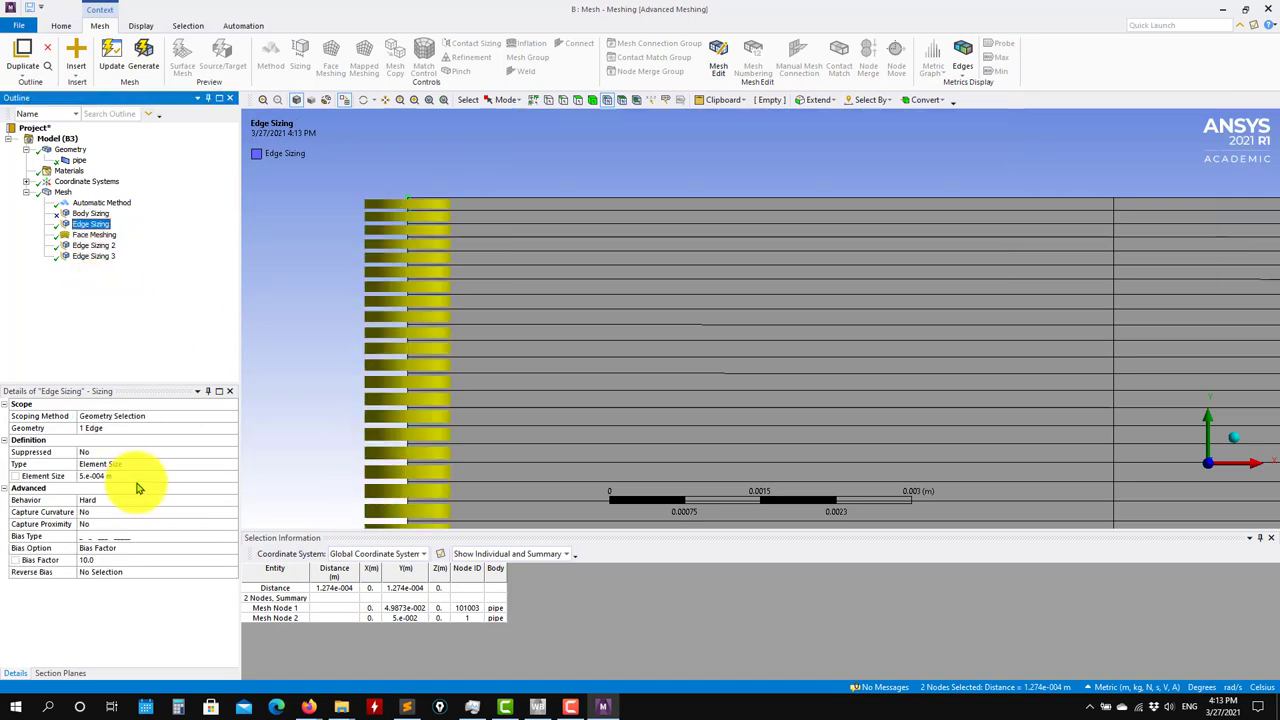
click(108, 560)
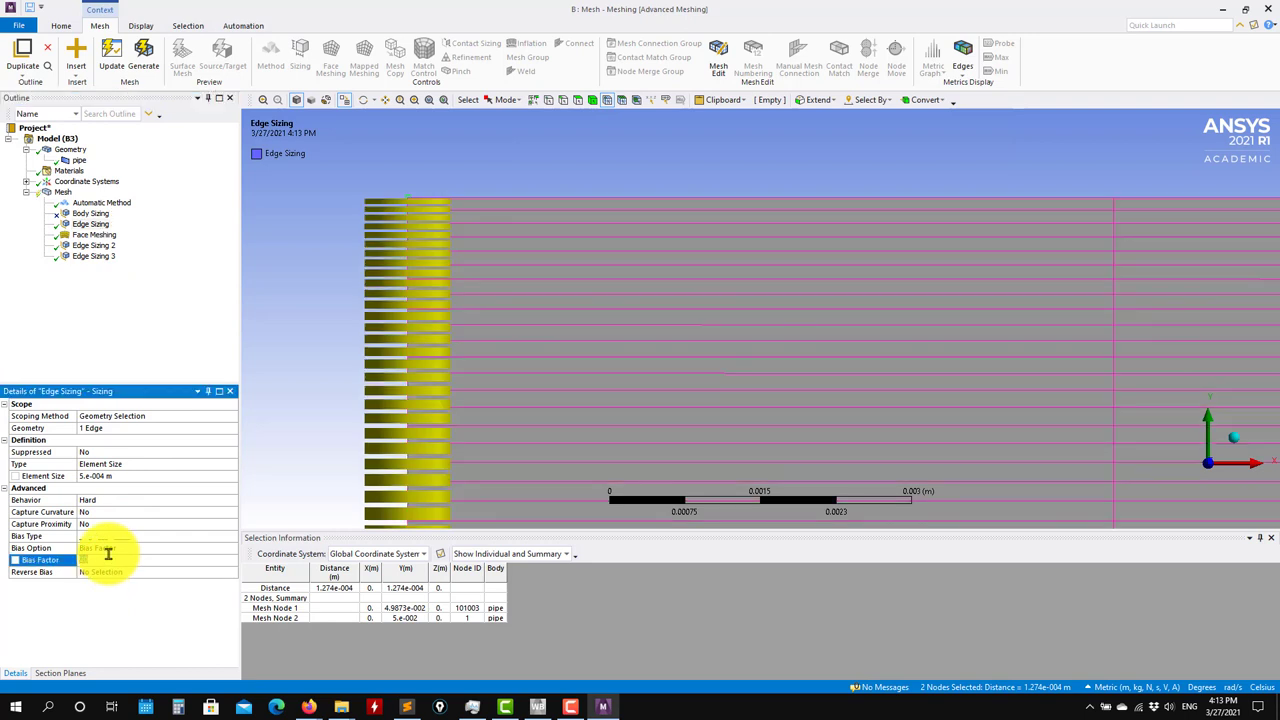
click(143, 55)
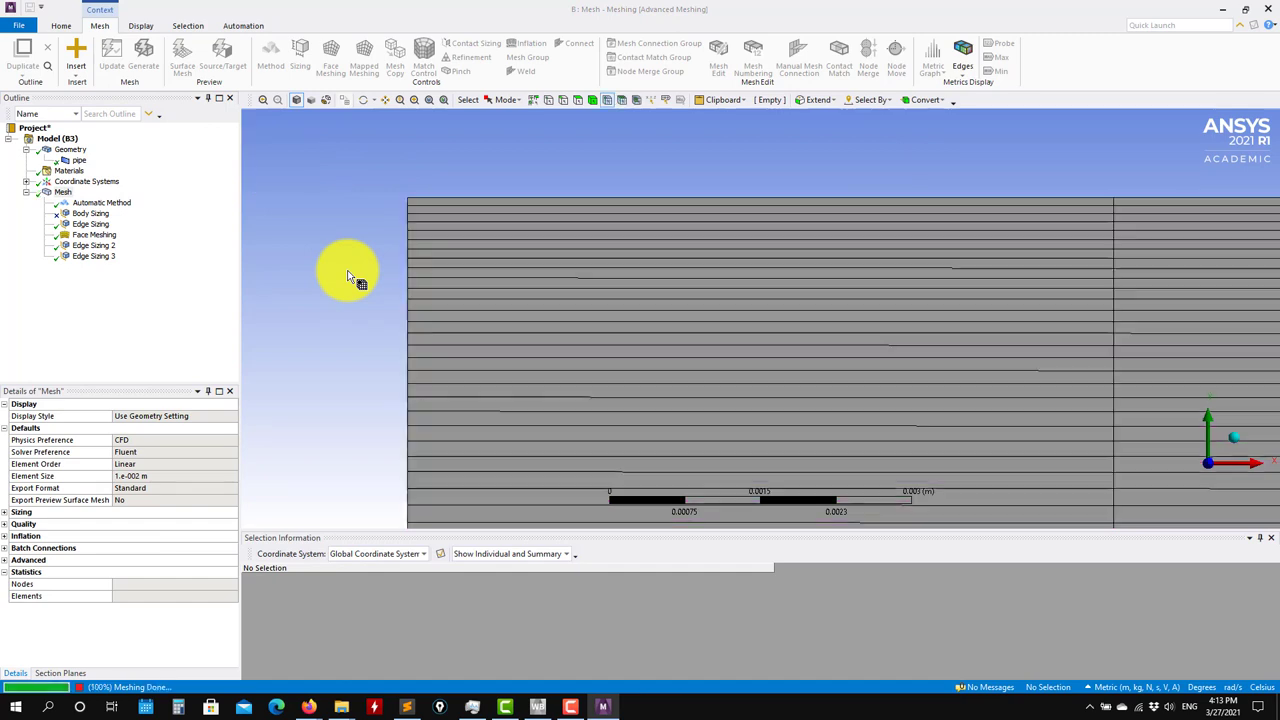
- Measure the distance between the two topmost mesh nodes on the pipe edge used by Edge Sizing
key(Down)
key(Down)
key(Down)
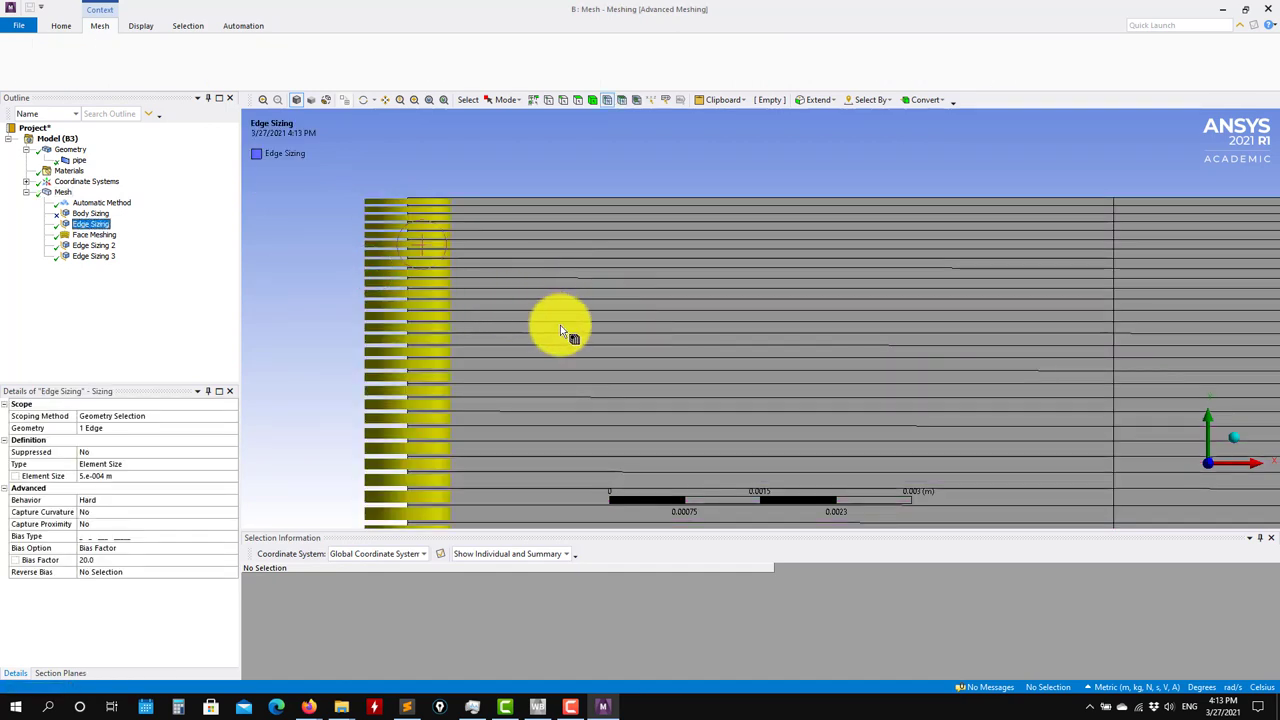
ctrl+middle_drag(554, 322, 789, 394)
shift+middle_drag(586, 340, 461, 183)
click(423, 190)
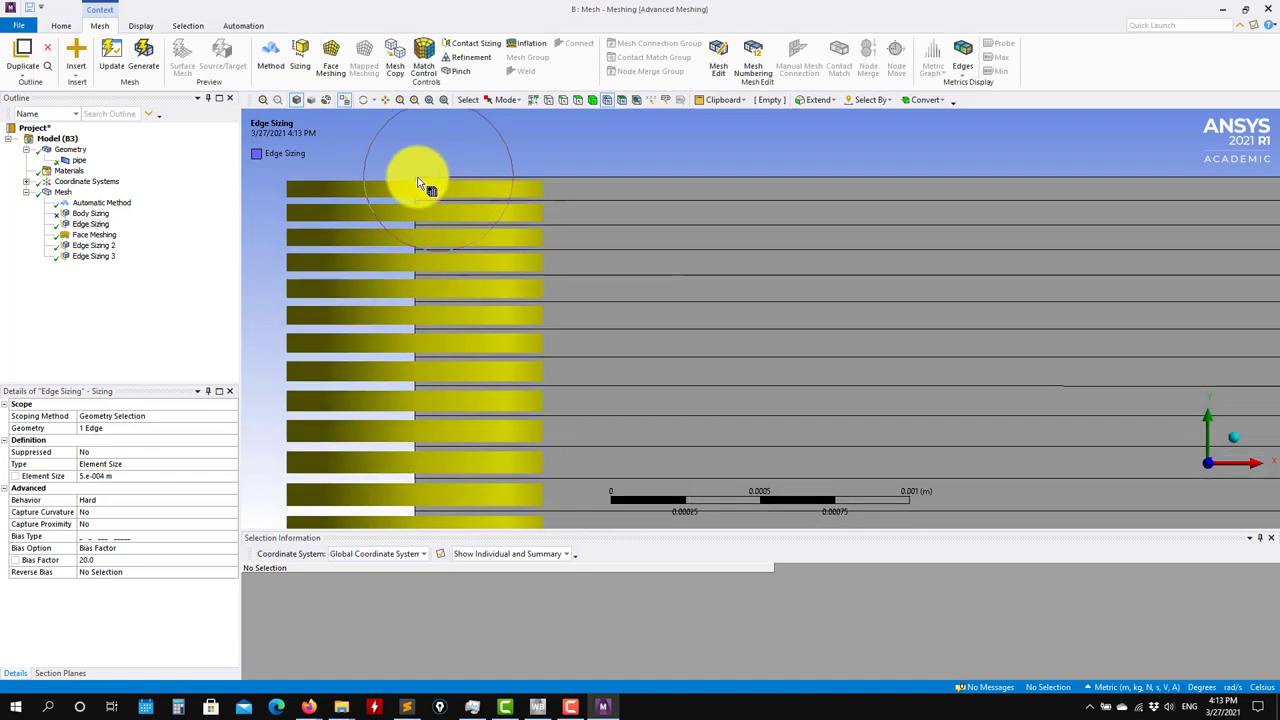
ctrl+click(418, 203)
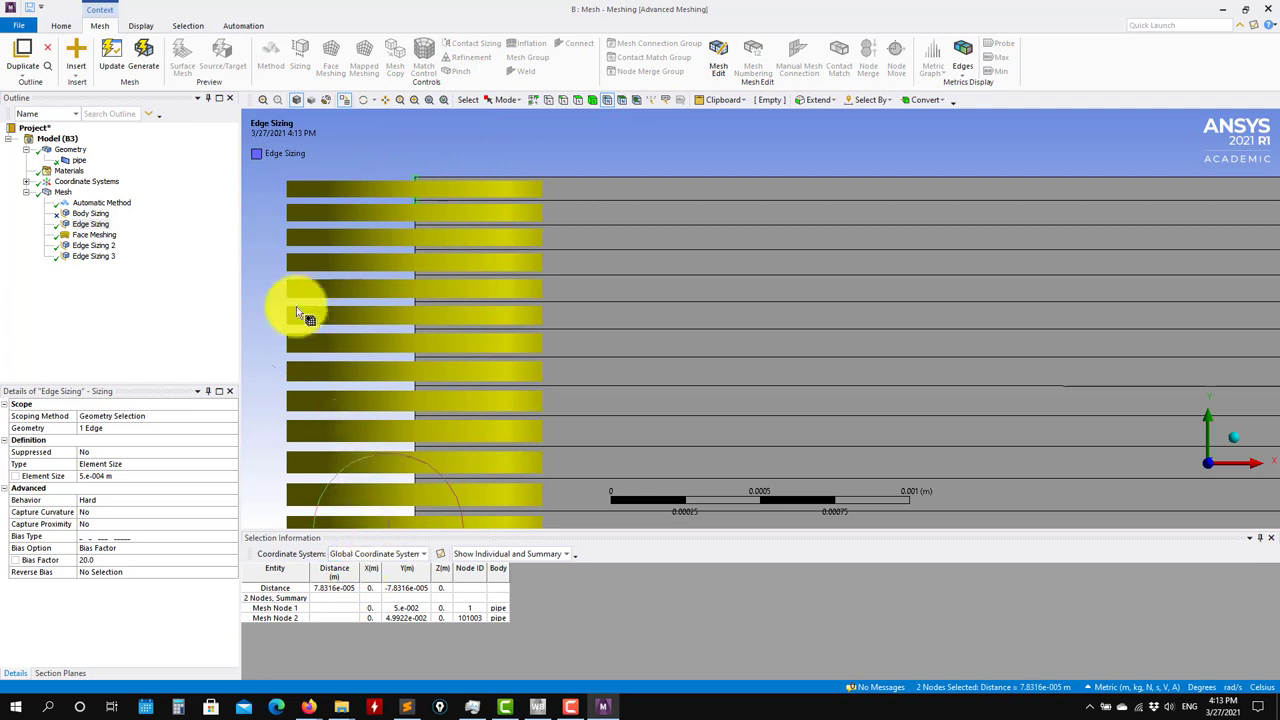
scroll(343, 294, down, 2)
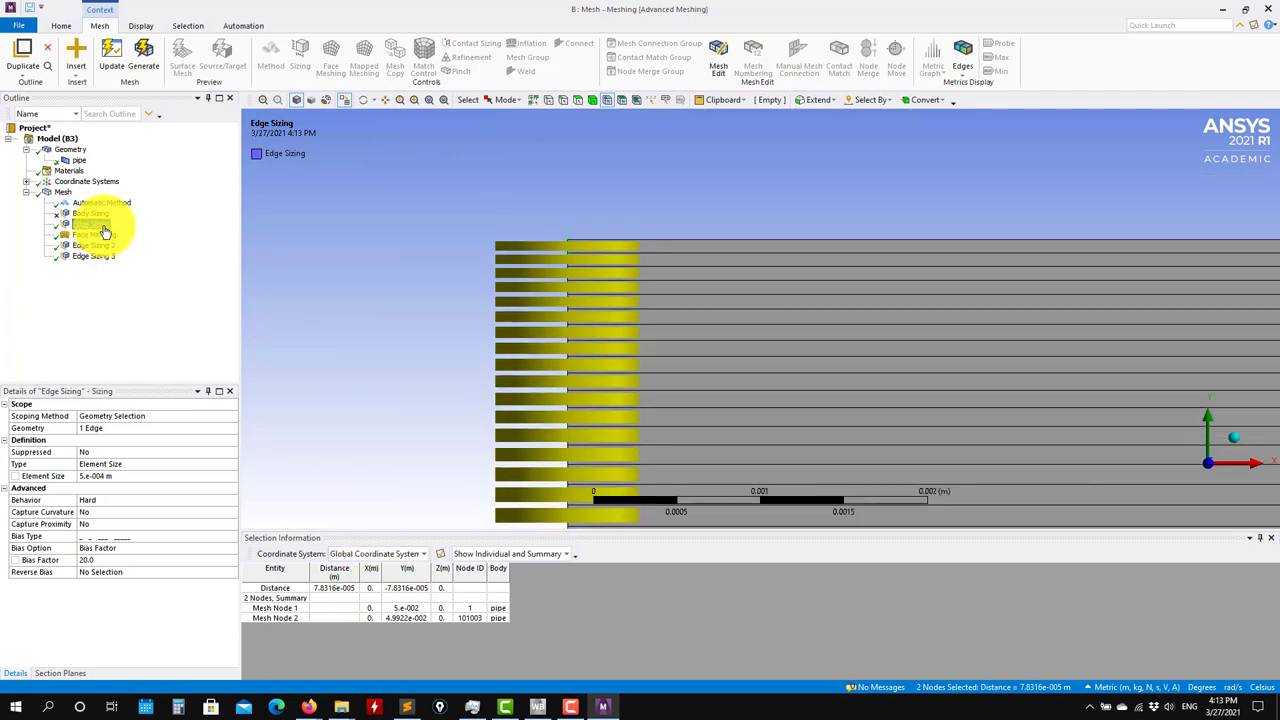
- Set the element size of Edge Sizing to 0.0002 m
click(95, 224)
click(111, 478)
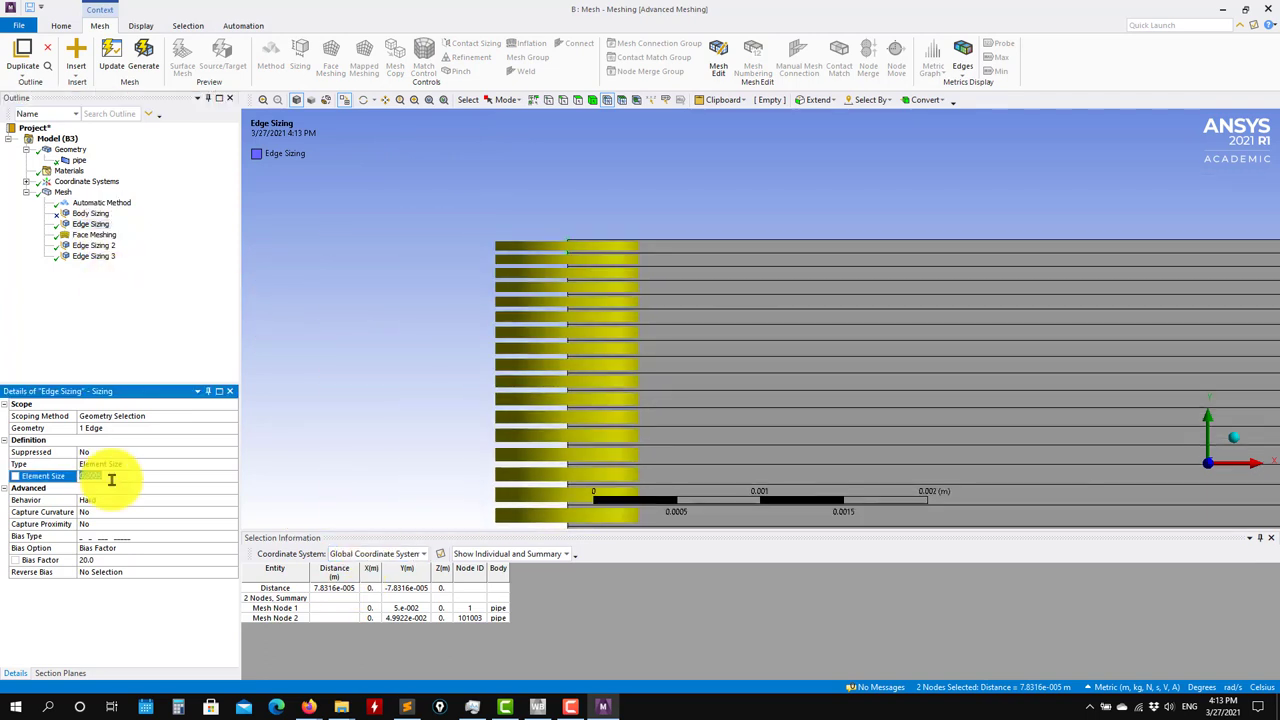
key(Return)
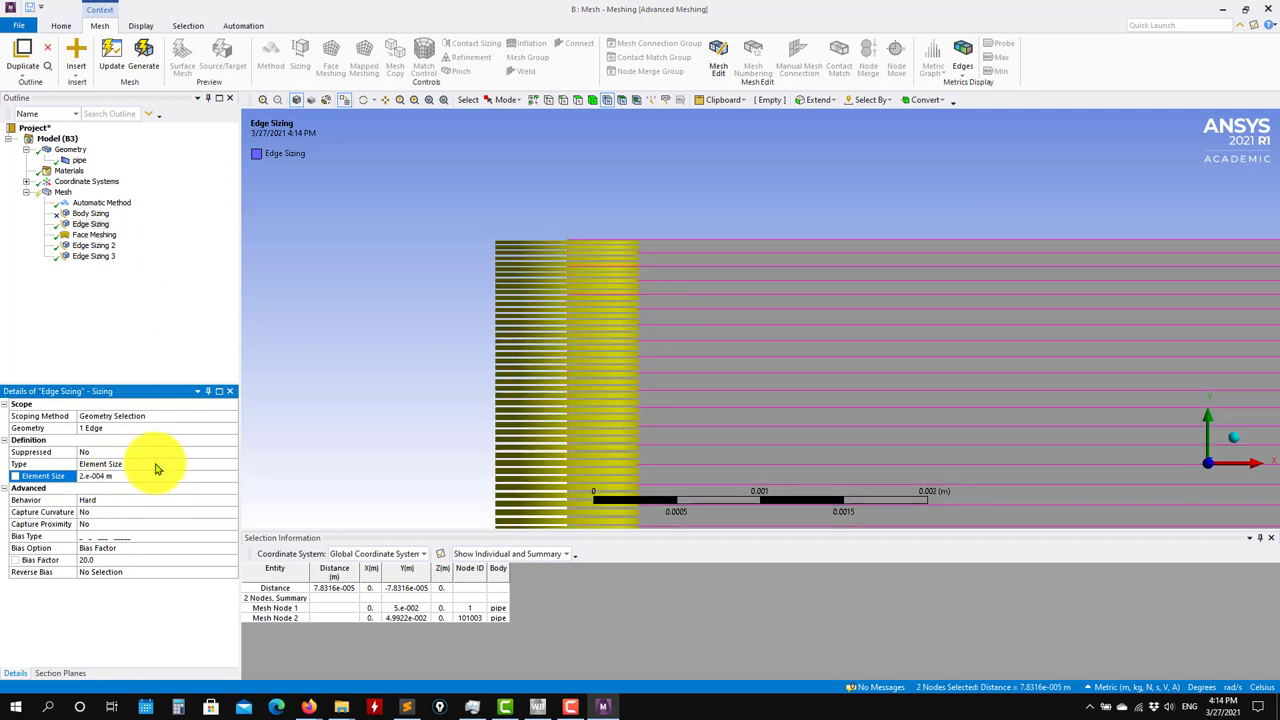
- Set Edge Sizing 3 to an element size of 0.0002 m with a bias factor of 20
click(98, 257)
click(140, 479)
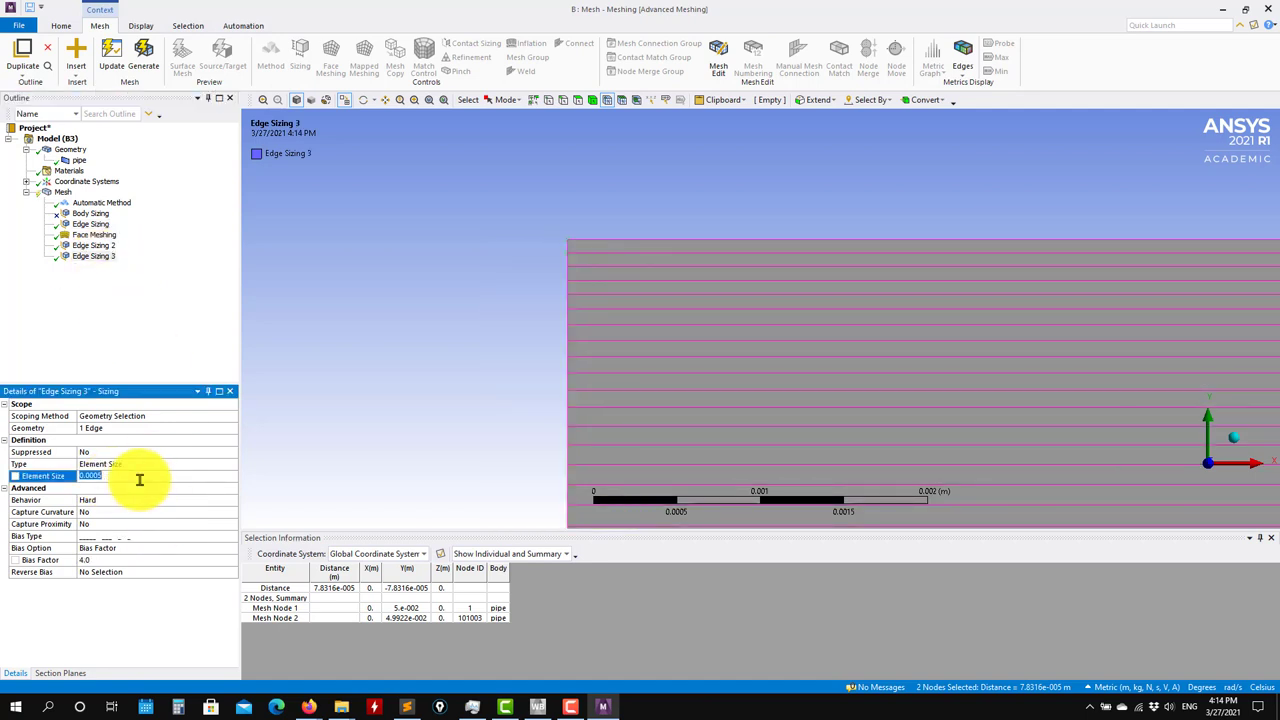
text(0.0002)
key(Return)
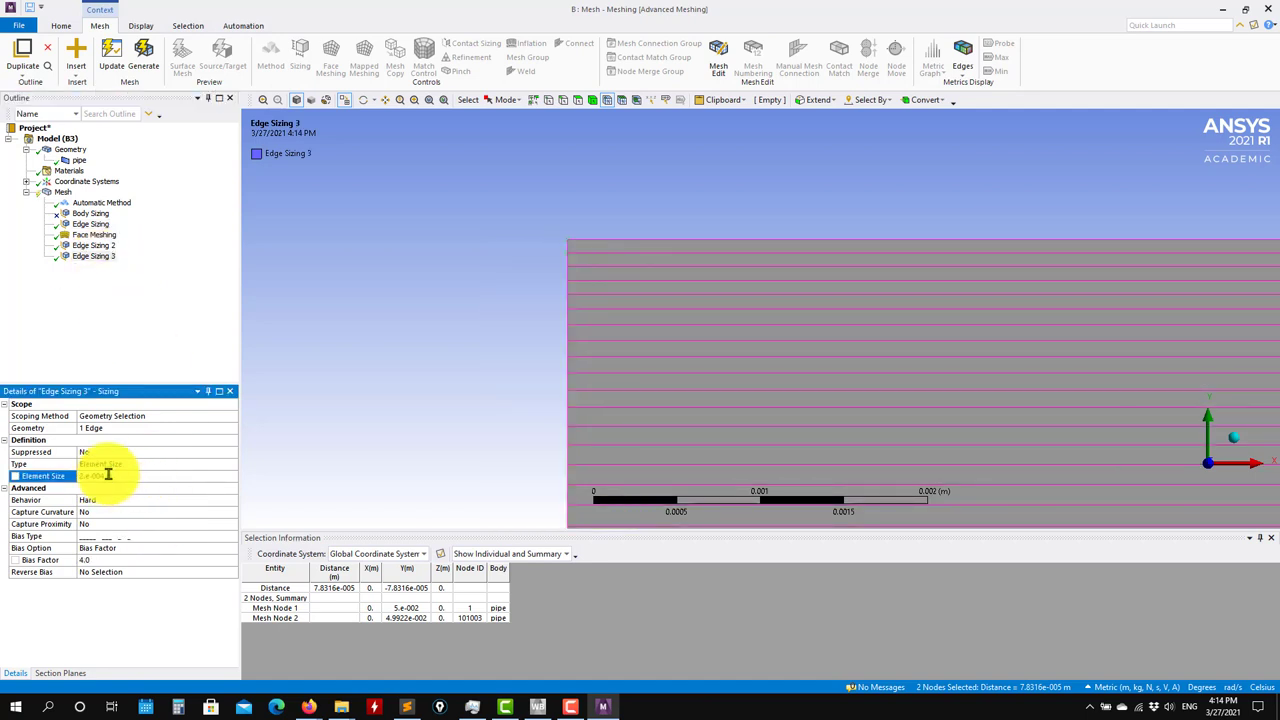
click(90, 565)
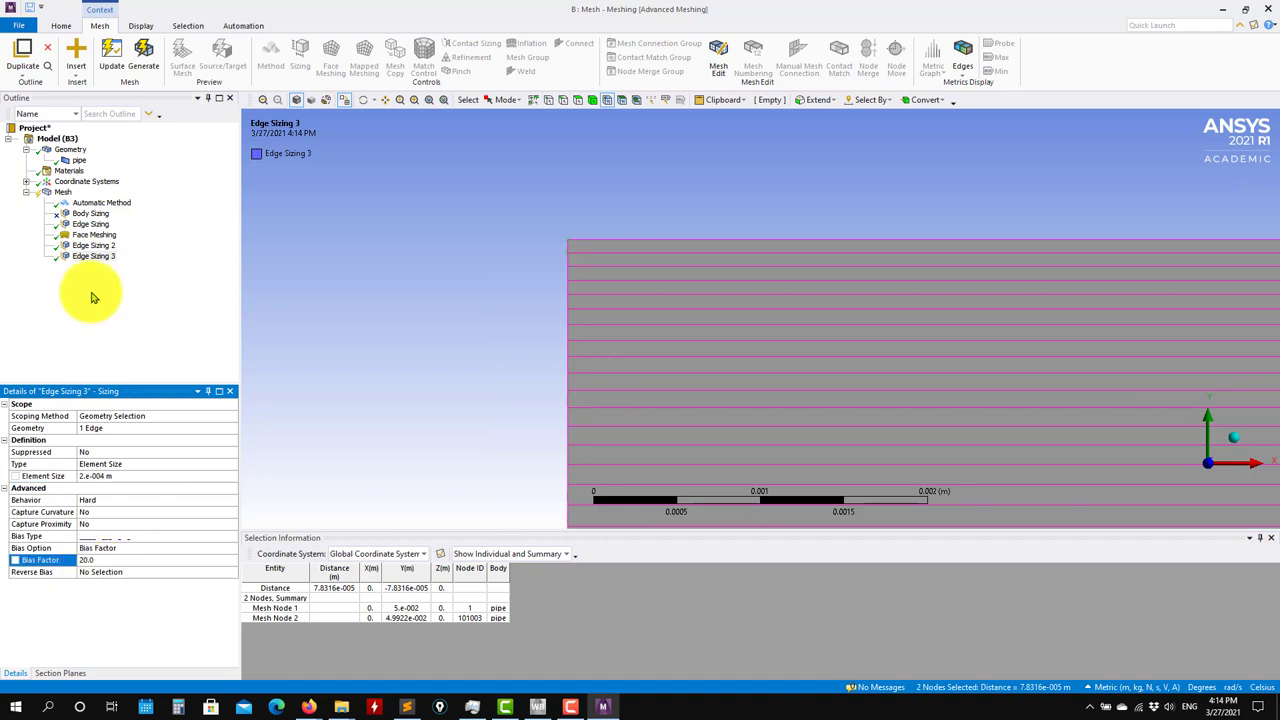
- Compare the settings of Edge Sizing and Edge Sizing 3, and regenerate the mesh
click(92, 225)
click(96, 256)
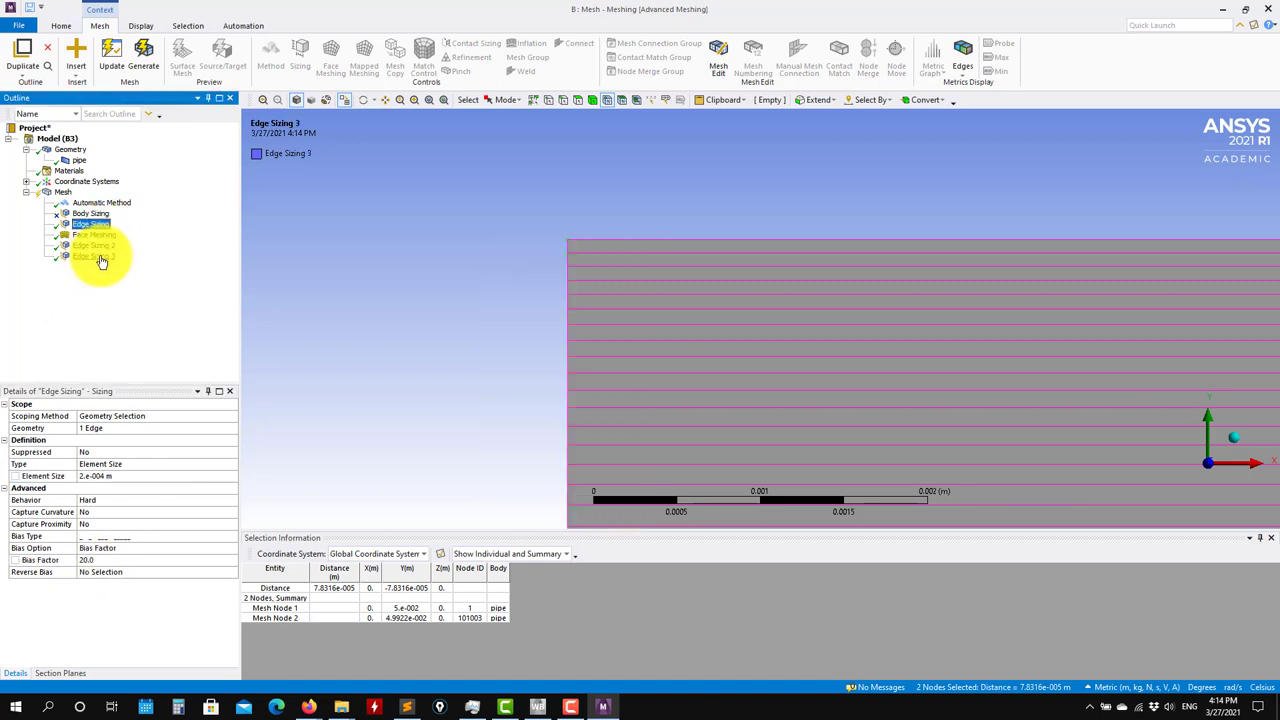
click(145, 54)
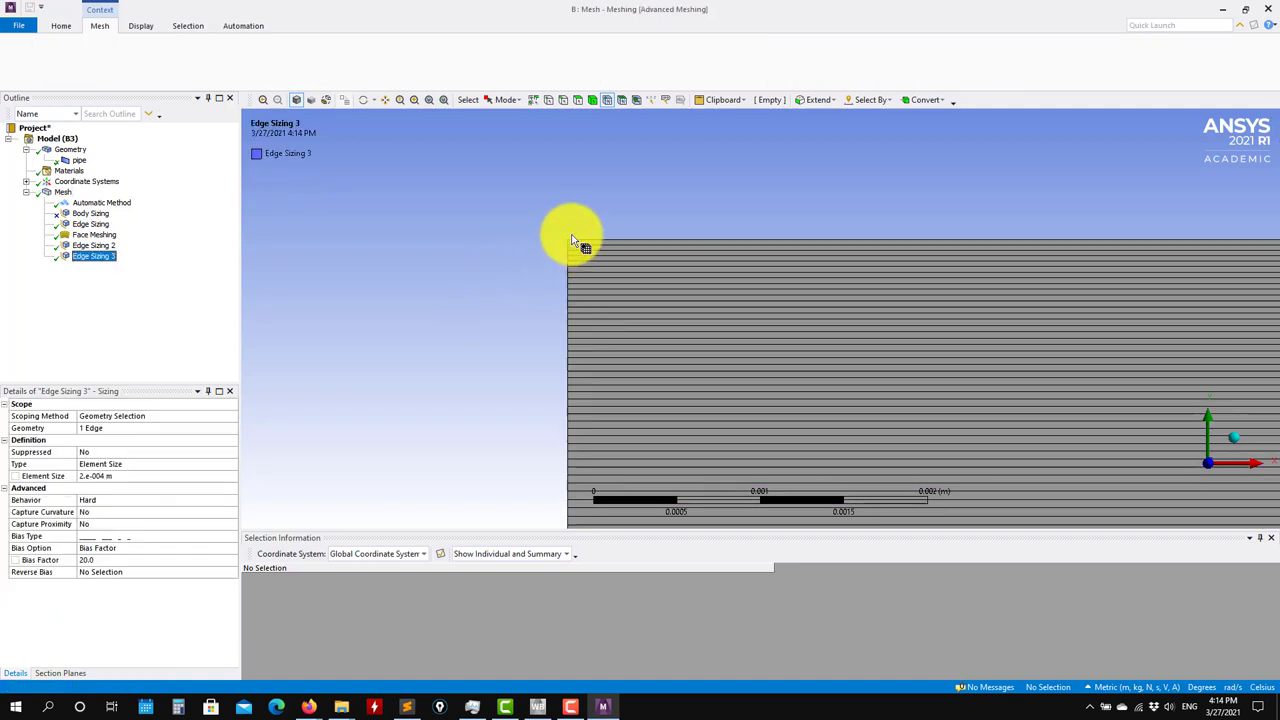
- Measure the distance between the two mesh nodes nearest the upper wall on the first interior grid line from the inlet
scroll(582, 223, up, 5)
scroll(663, 234, down, 3)
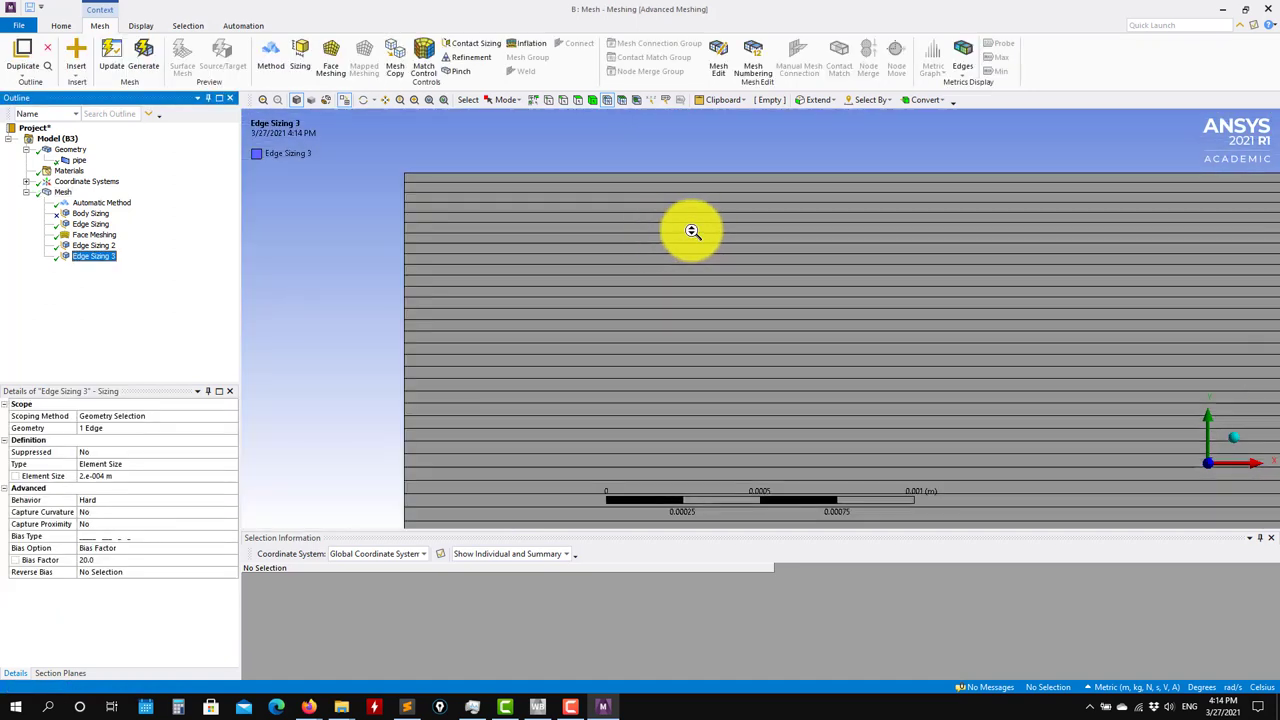
scroll(948, 288, down, 3)
scroll(936, 288, down, 4)
ctrl+middle_drag(1077, 295, 764, 297)
scroll(770, 312, up, 3)
scroll(765, 312, up, 3)
click(790, 225)
ctrl+click(790, 223)
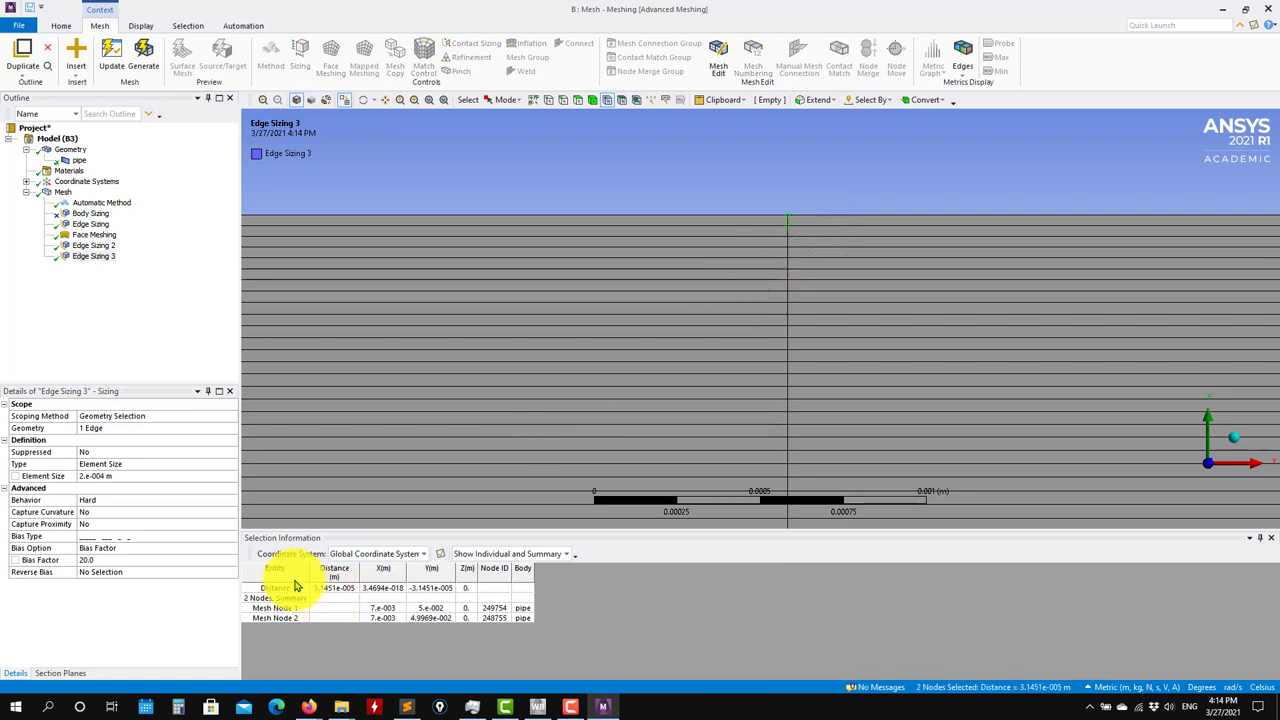
- Inspect the refined mesh along the pipe to its outlet end and check the mesh's node and element statistics
scroll(491, 346, down, 6)
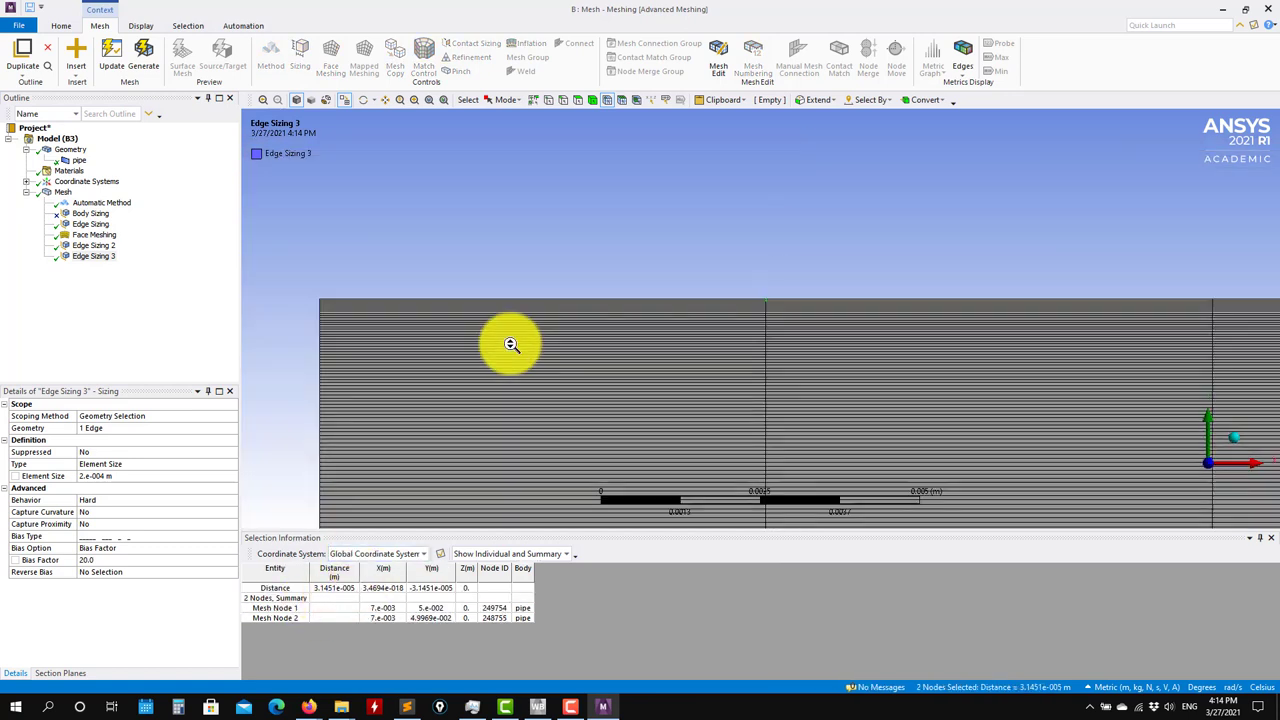
scroll(511, 345, down, 10)
scroll(781, 397, down, 2)
mouse_move(925, 403)
ctrl+middle_down()
mouse_move(356, 383)
mouse_move(400, 377)
ctrl+middle_up()
ctrl+middle_drag(871, 376, 327, 349)
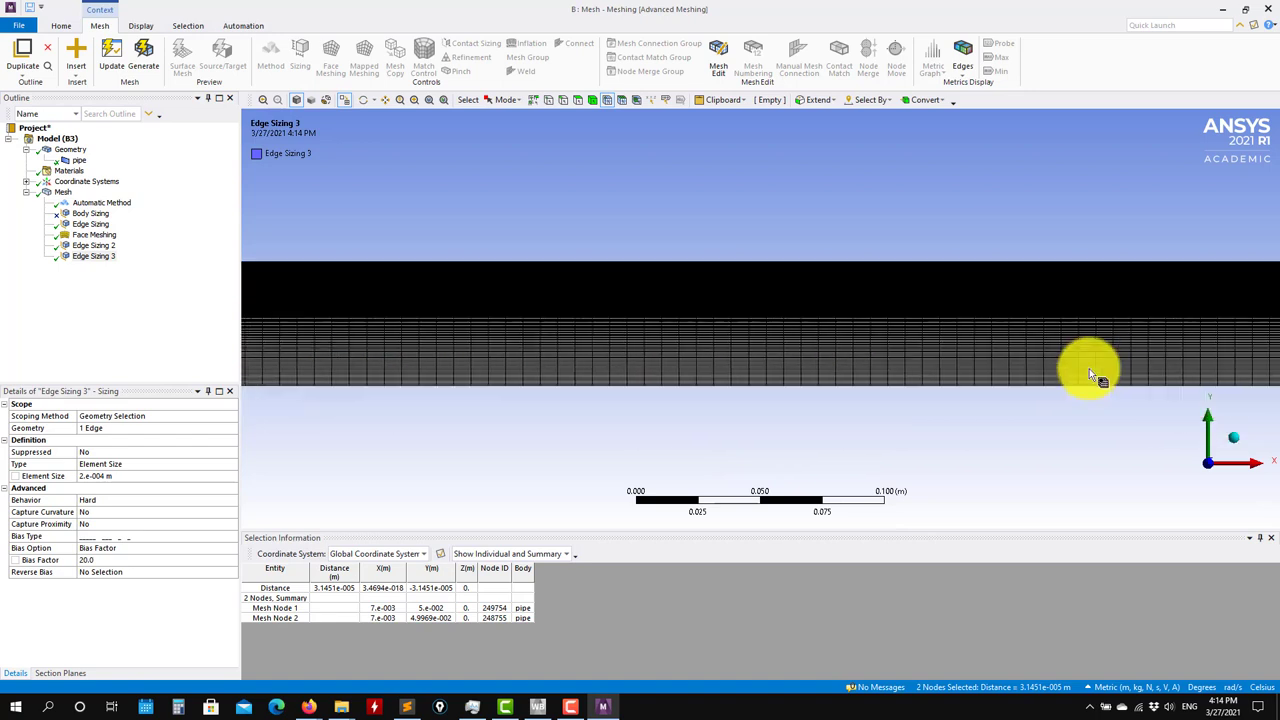
scroll(749, 383, down, 6)
mouse_move(1054, 363)
ctrl+middle_down()
mouse_move(369, 371)
mouse_move(384, 355)
ctrl+middle_up()
scroll(749, 356, down, 8)
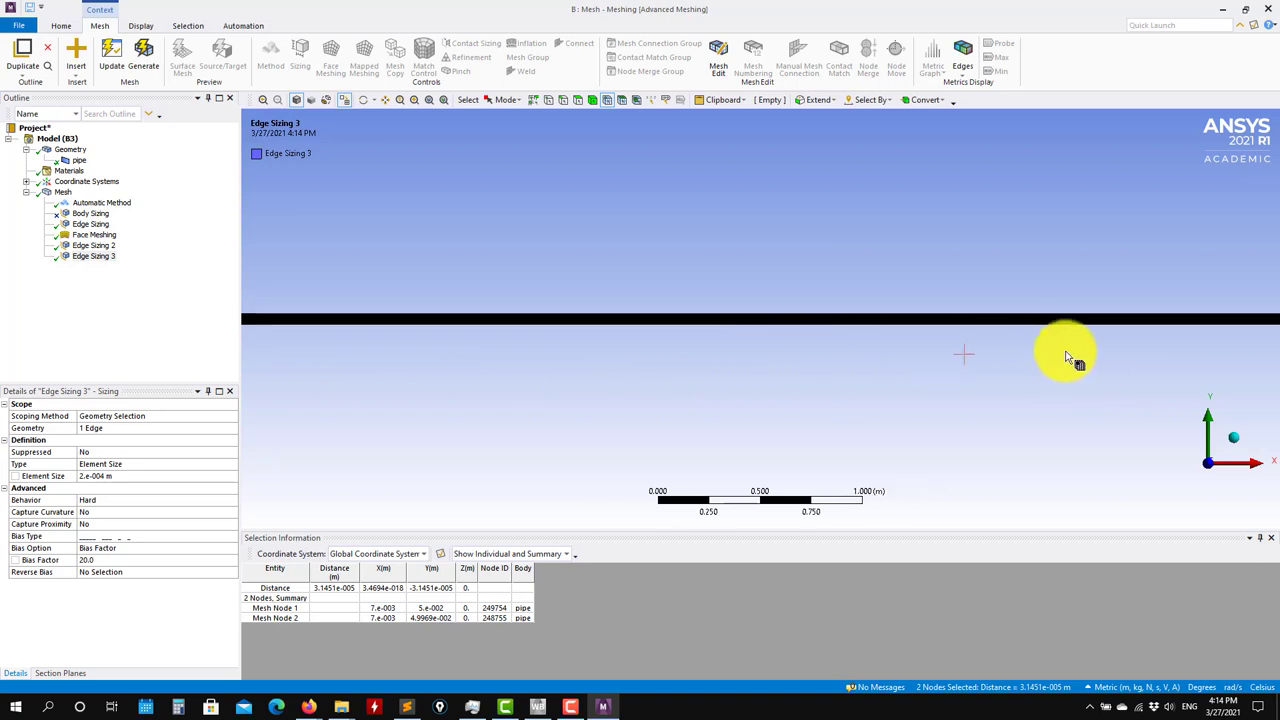
ctrl+middle_drag(1123, 339, 574, 286)
shift+middle_drag(692, 362, 810, 206)
shift+middle_drag(818, 283, 743, 375)
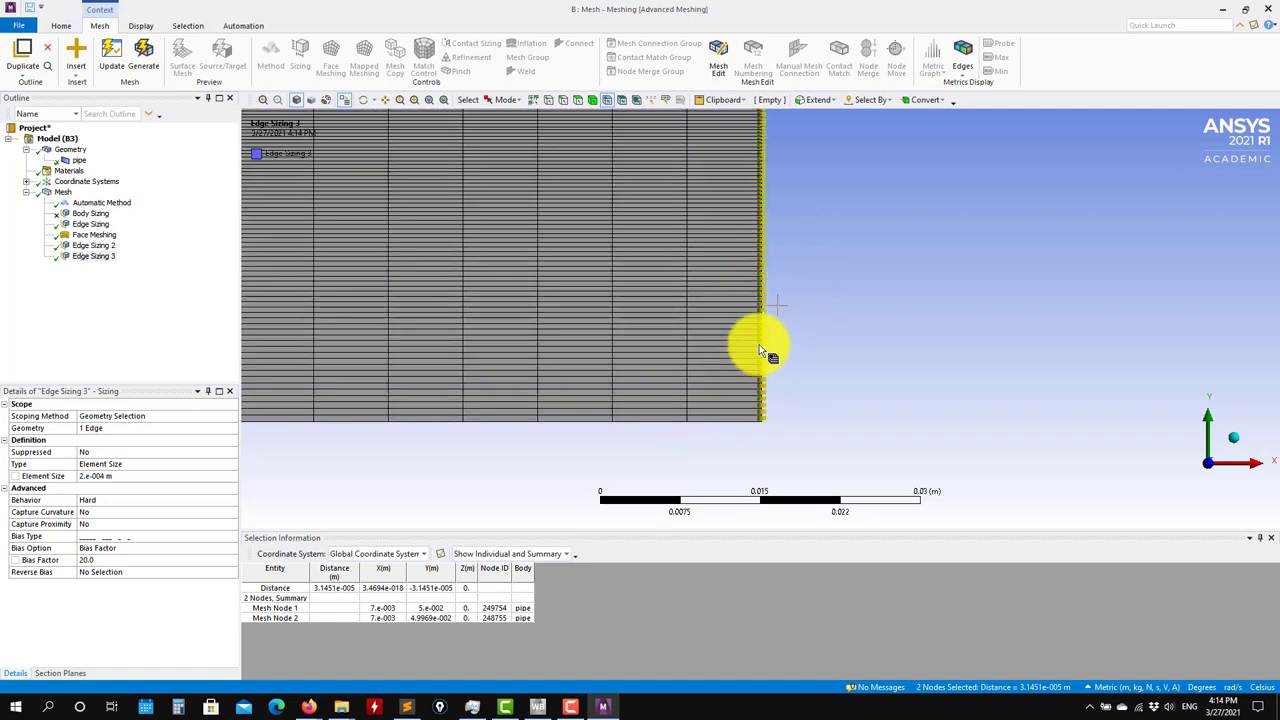
scroll(819, 258, down, 4)
ctrl+middle_drag(501, 286, 896, 300)
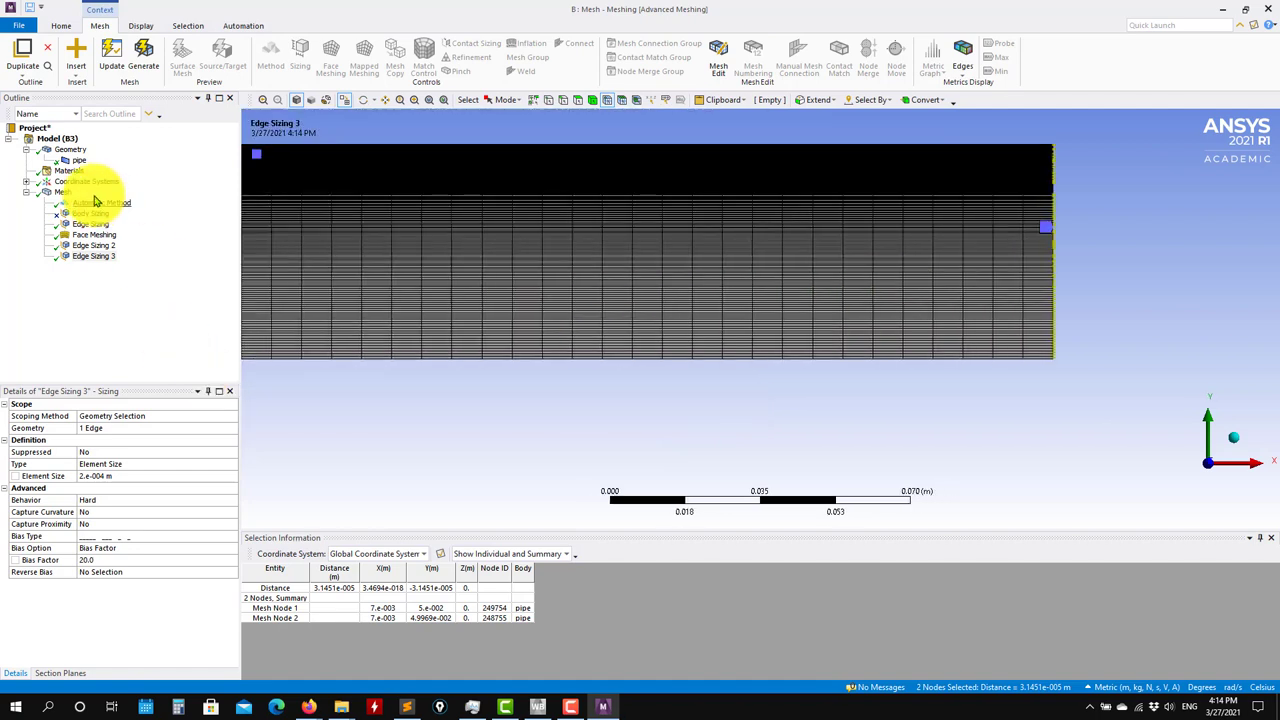
click(62, 192)
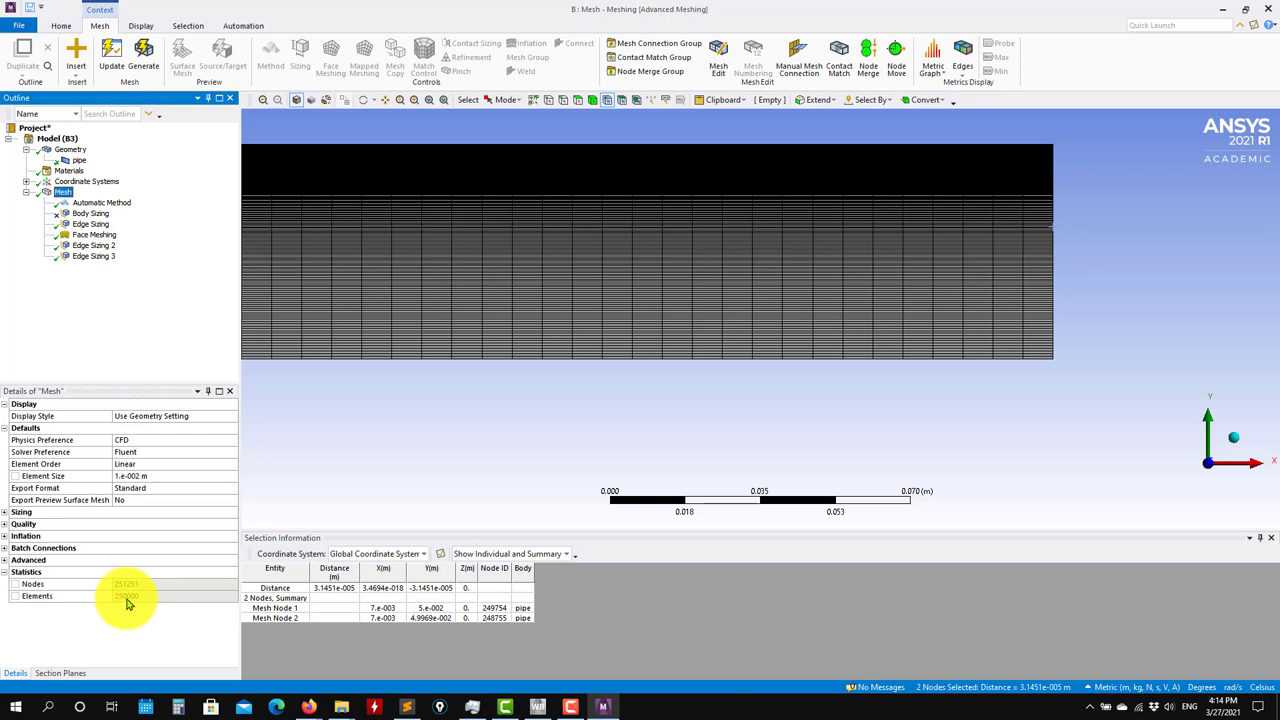
- Set the element size of Edge Sizing 3 to 0.0005 m
click(94, 256)
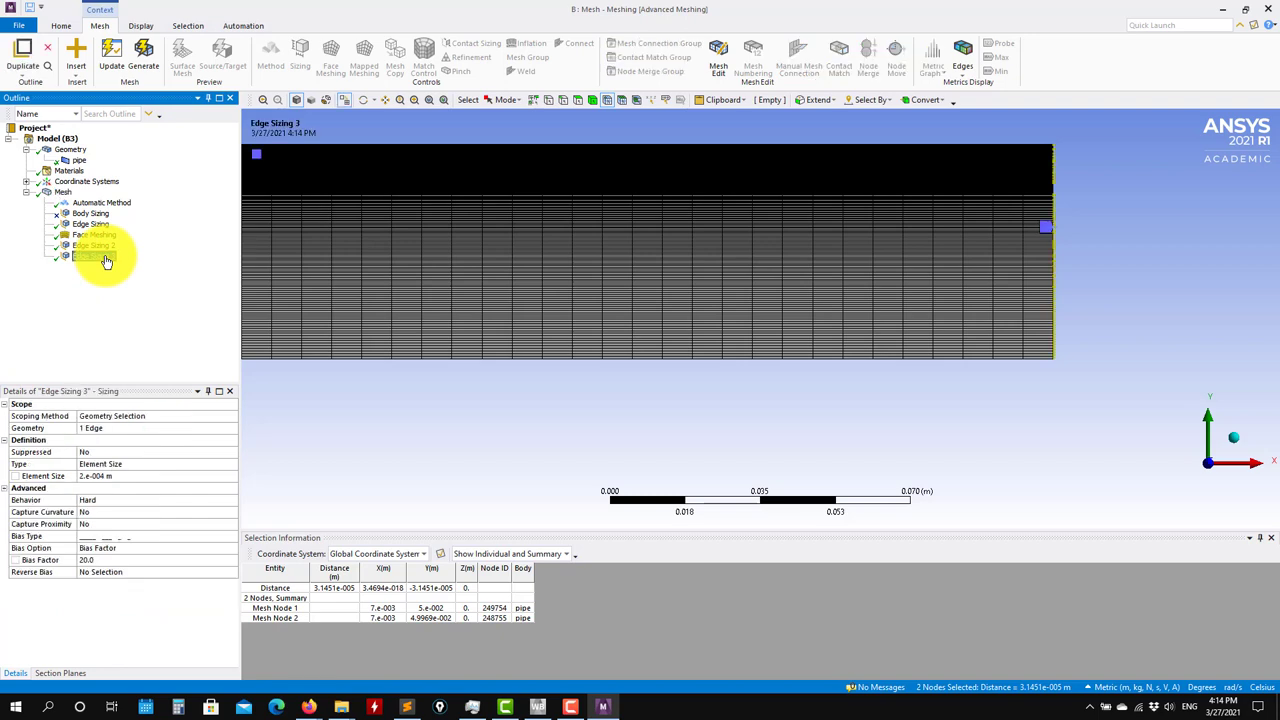
click(125, 477)
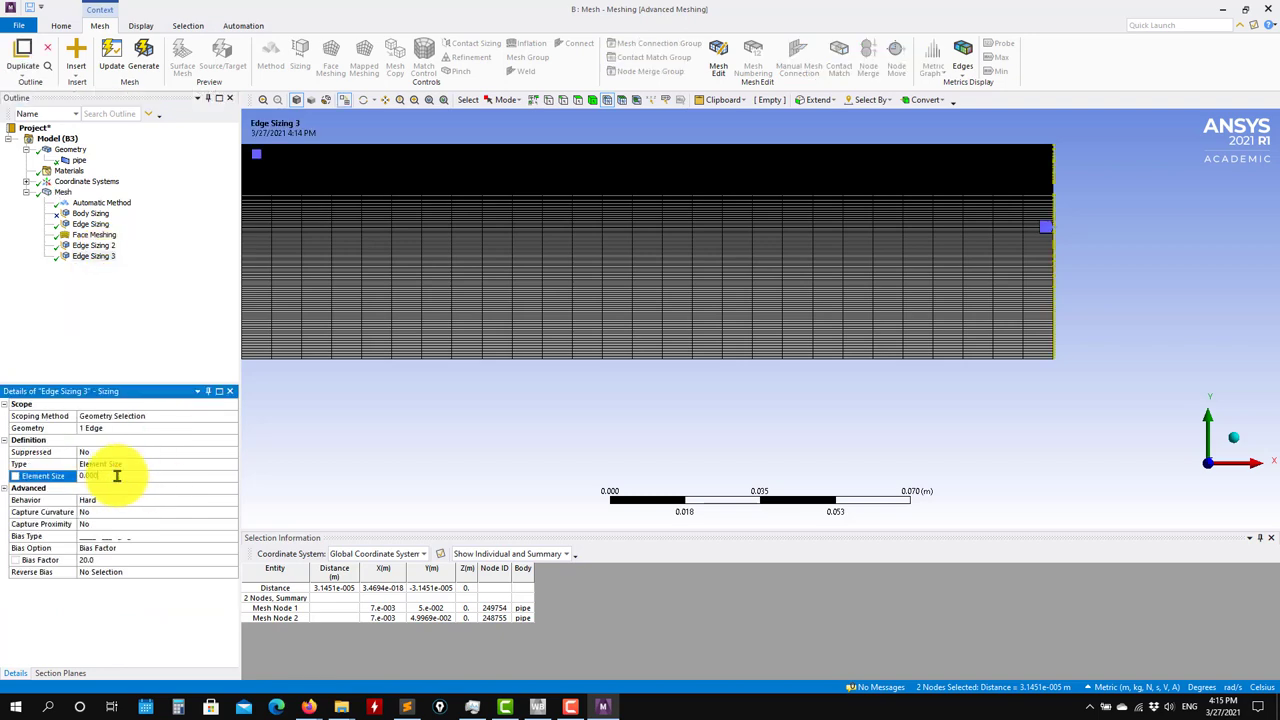
key(Return)
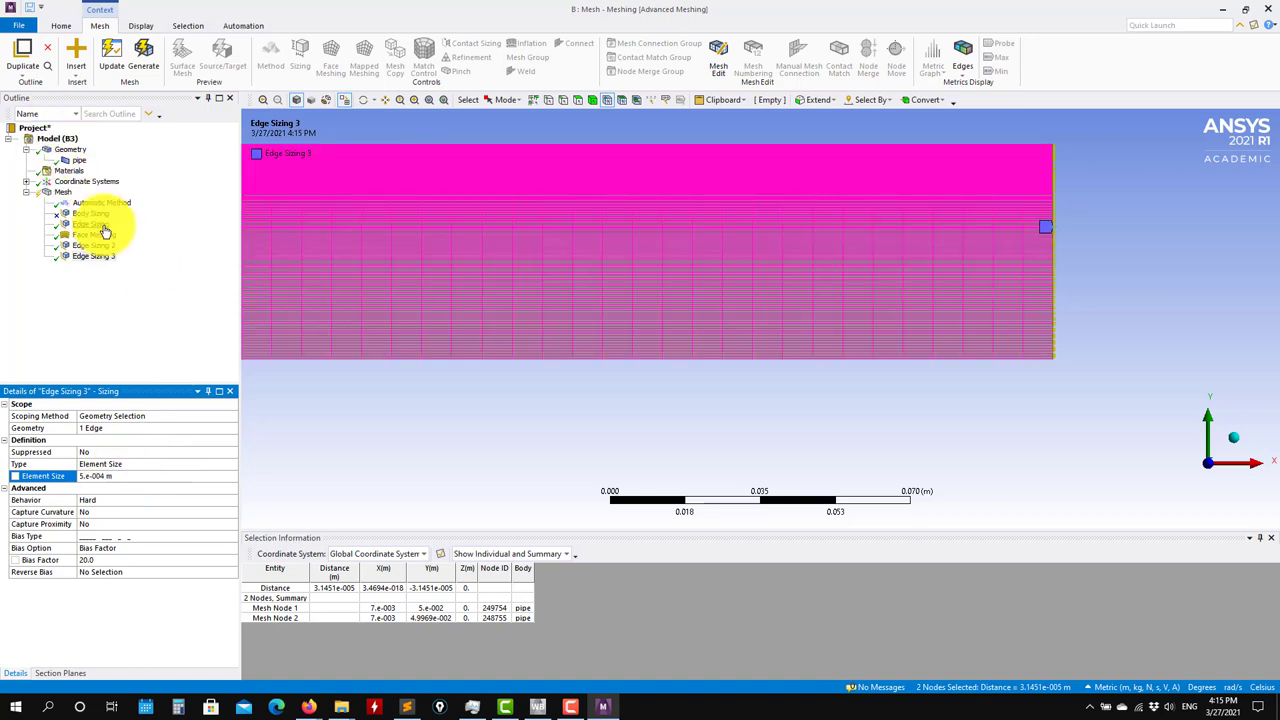
- Set the element size of Edge Sizing to 0.0005 m and regenerate the mesh
click(102, 225)
click(126, 477)
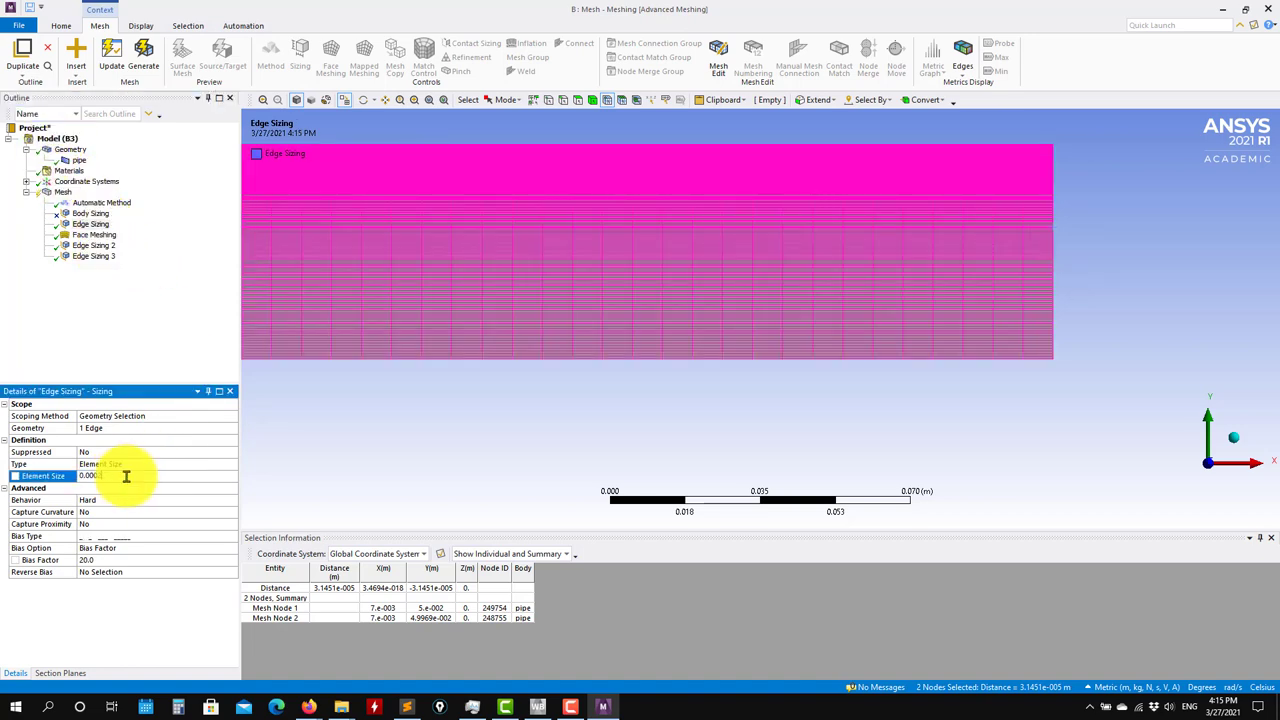
text(0.0005)
key(Return)
click(155, 80)
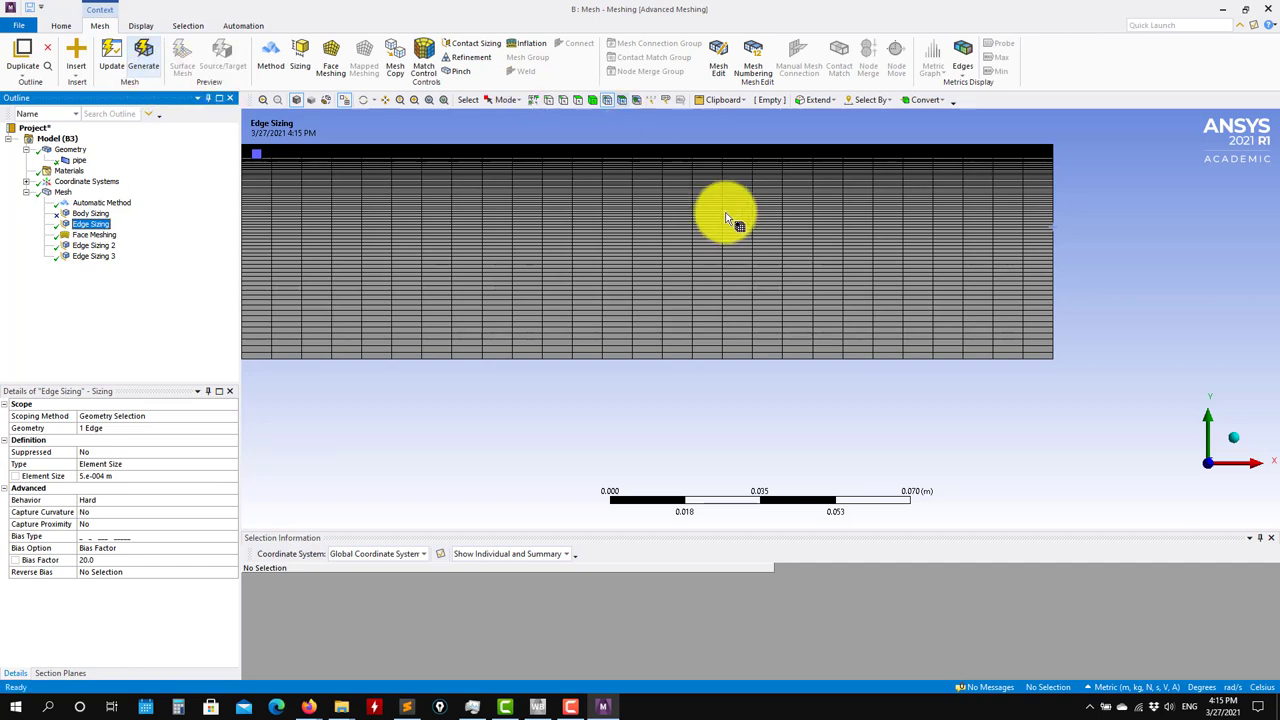
- Inspect the coarser mesh from the outlet back to the inlet and check its node and element statistics
scroll(729, 208, up, 3)
scroll(831, 218, down, 4)
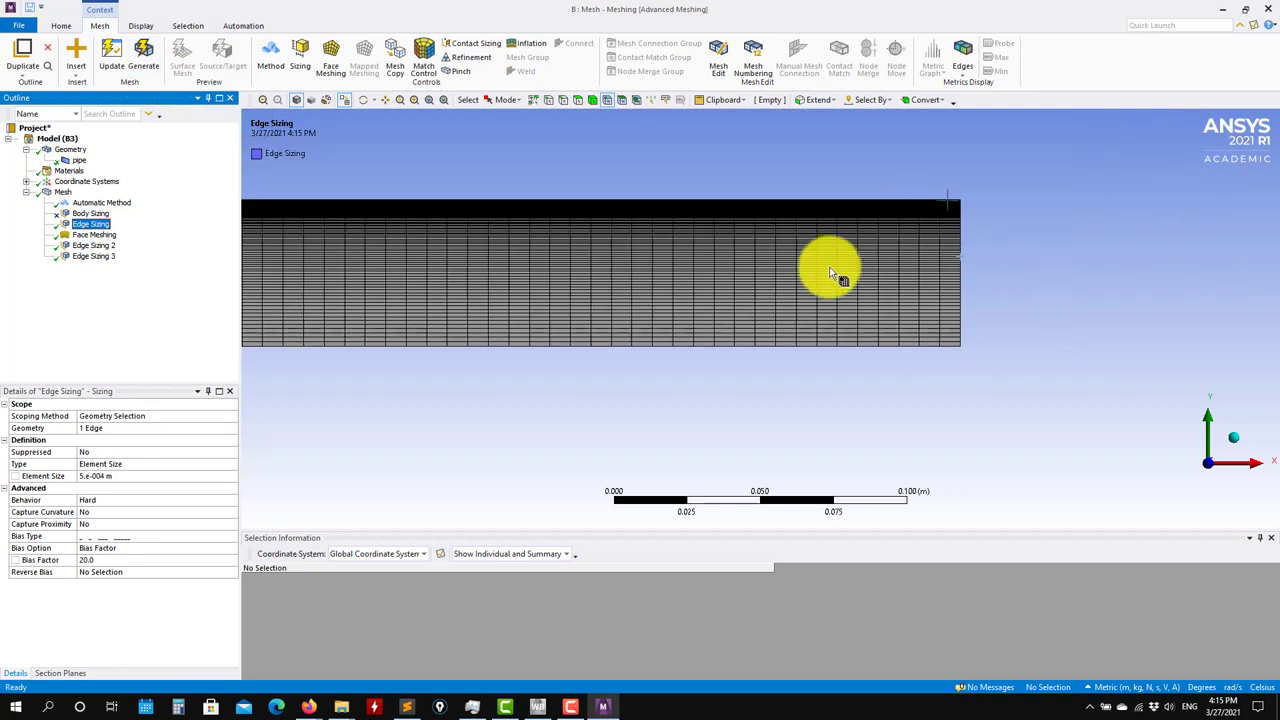
scroll(852, 381, up, 8)
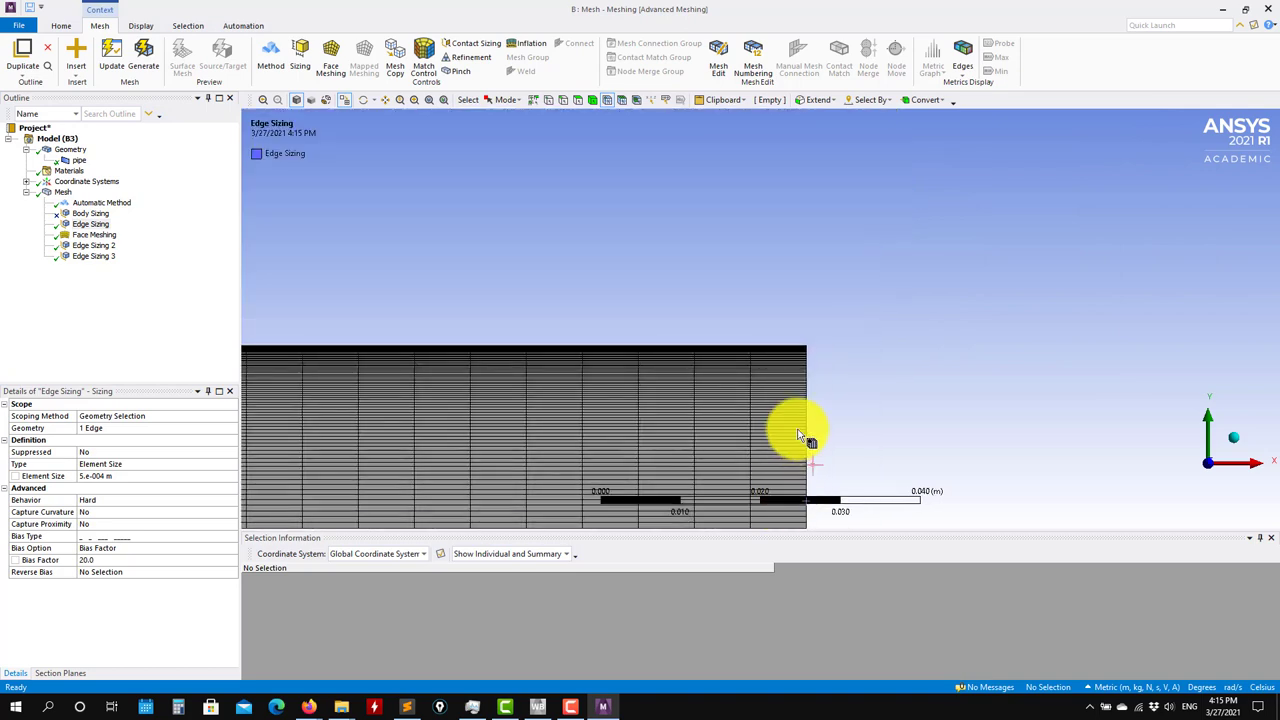
scroll(838, 432, down, 10)
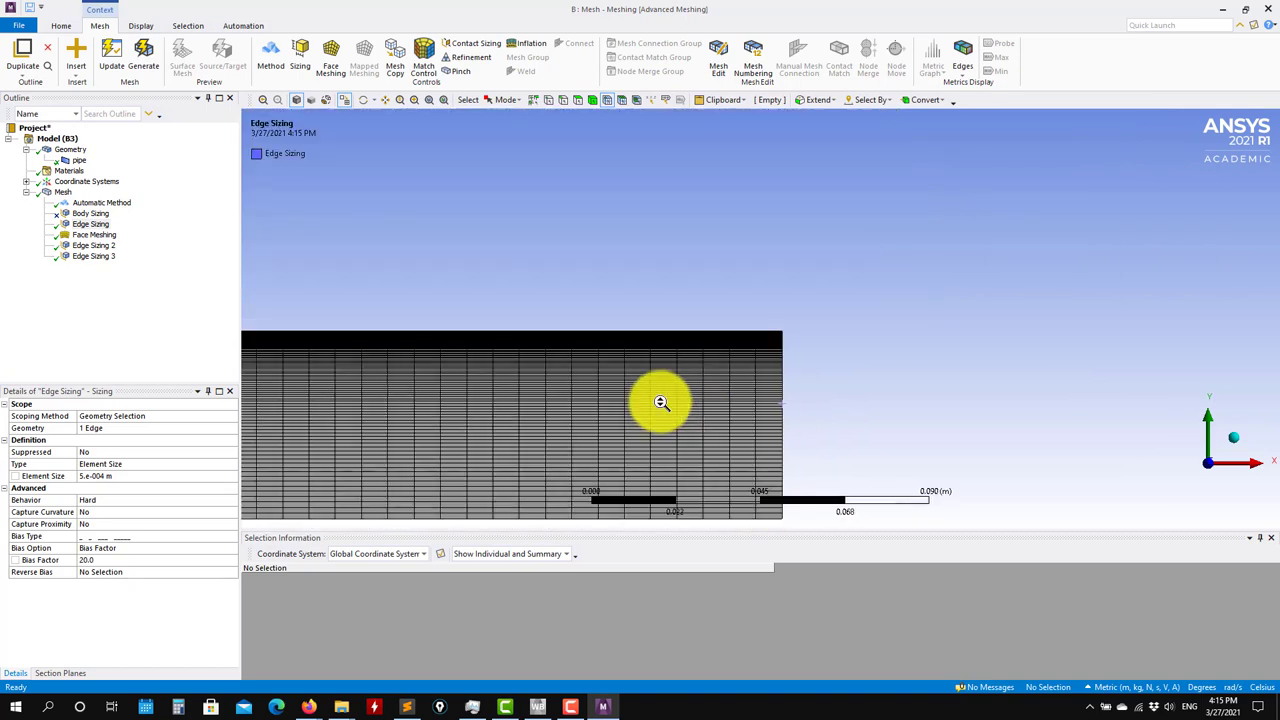
ctrl+middle_drag(605, 364, 1140, 357)
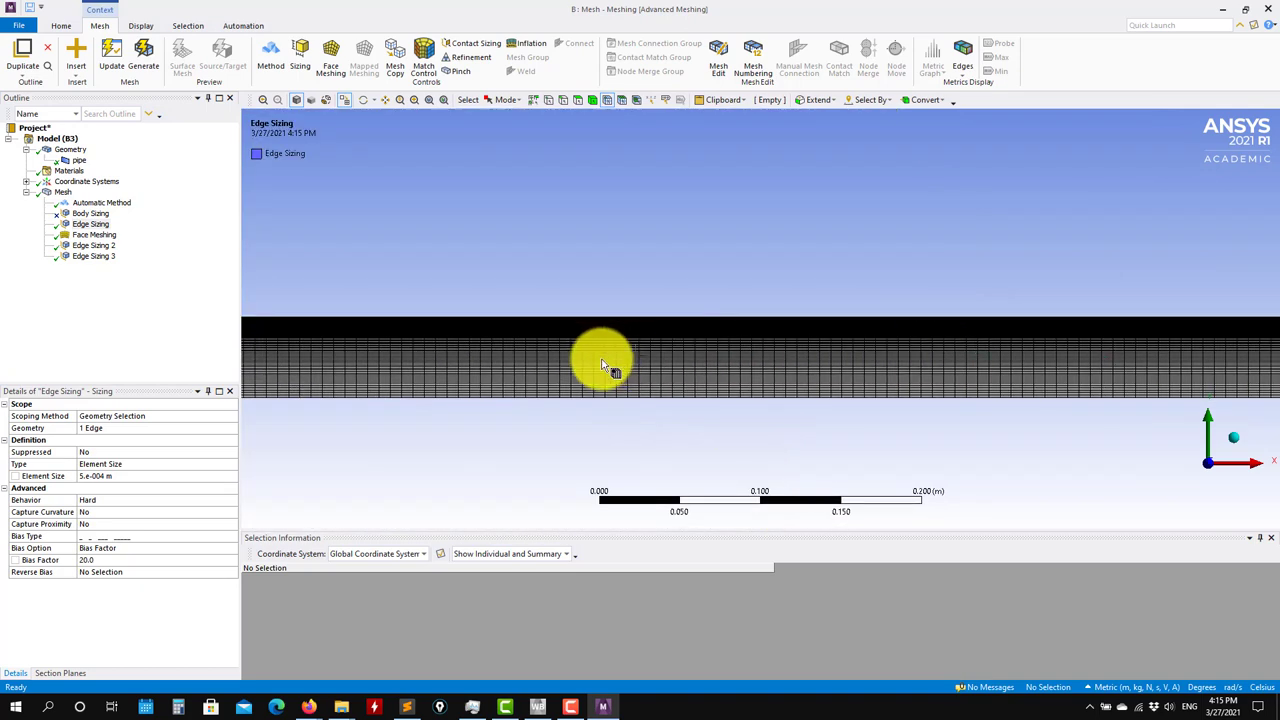
scroll(480, 364, down, 4)
ctrl+middle_drag(630, 360, 1001, 354)
ctrl+middle_drag(431, 320, 859, 298)
ctrl+middle_drag(434, 289, 937, 284)
scroll(475, 297, down, 3)
ctrl+middle_drag(457, 297, 929, 297)
ctrl+middle_drag(369, 311, 820, 317)
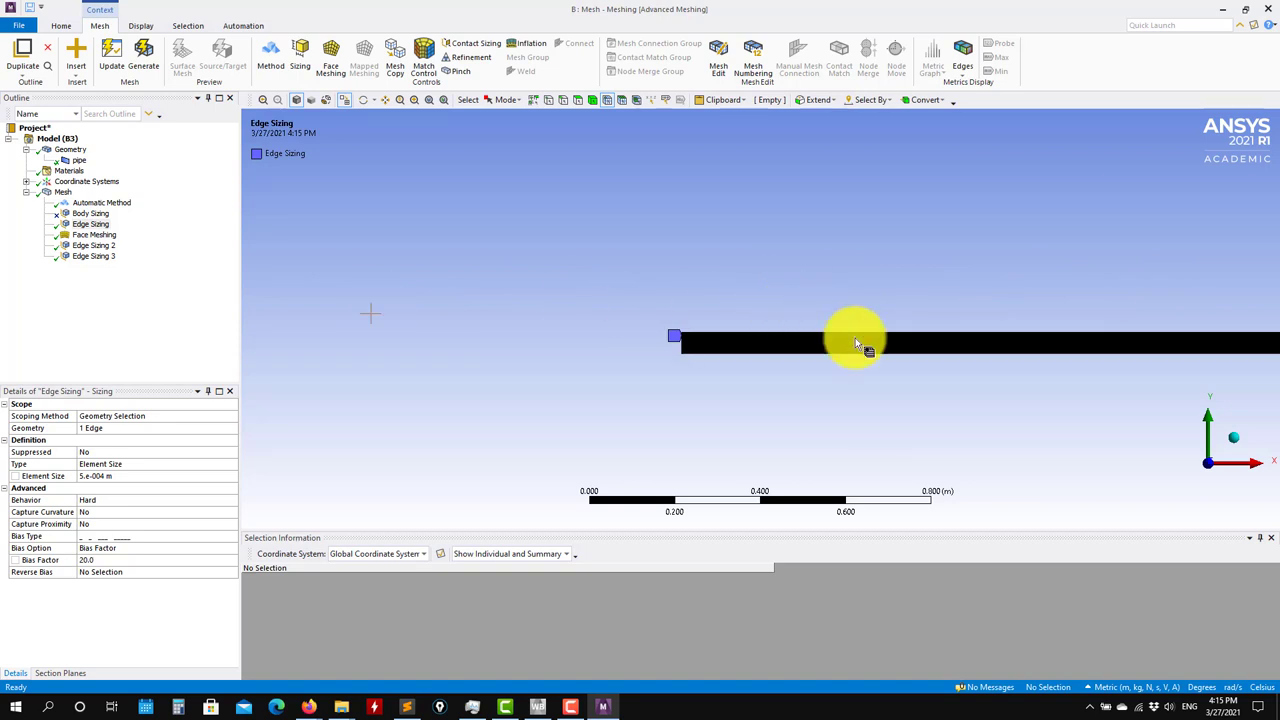
ctrl+middle_drag(568, 346, 880, 343)
scroll(980, 370, up, 4)
ctrl+middle_drag(1101, 403, 435, 345)
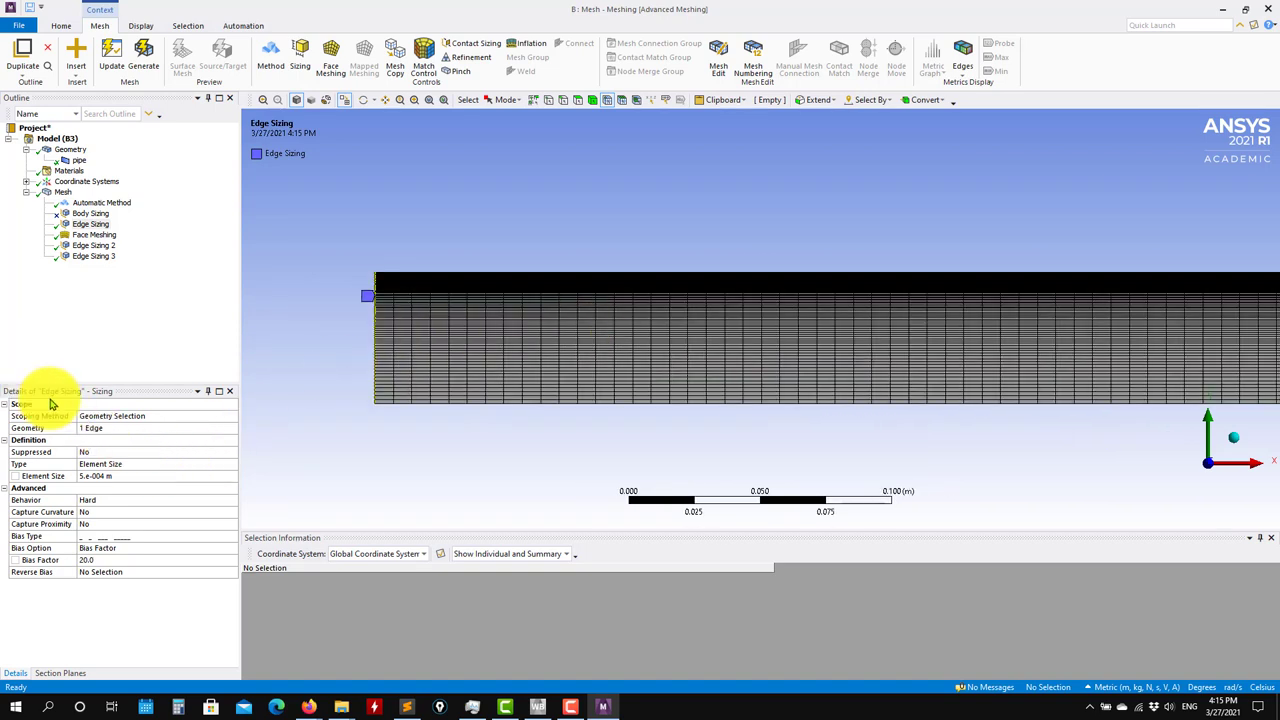
click(63, 192)
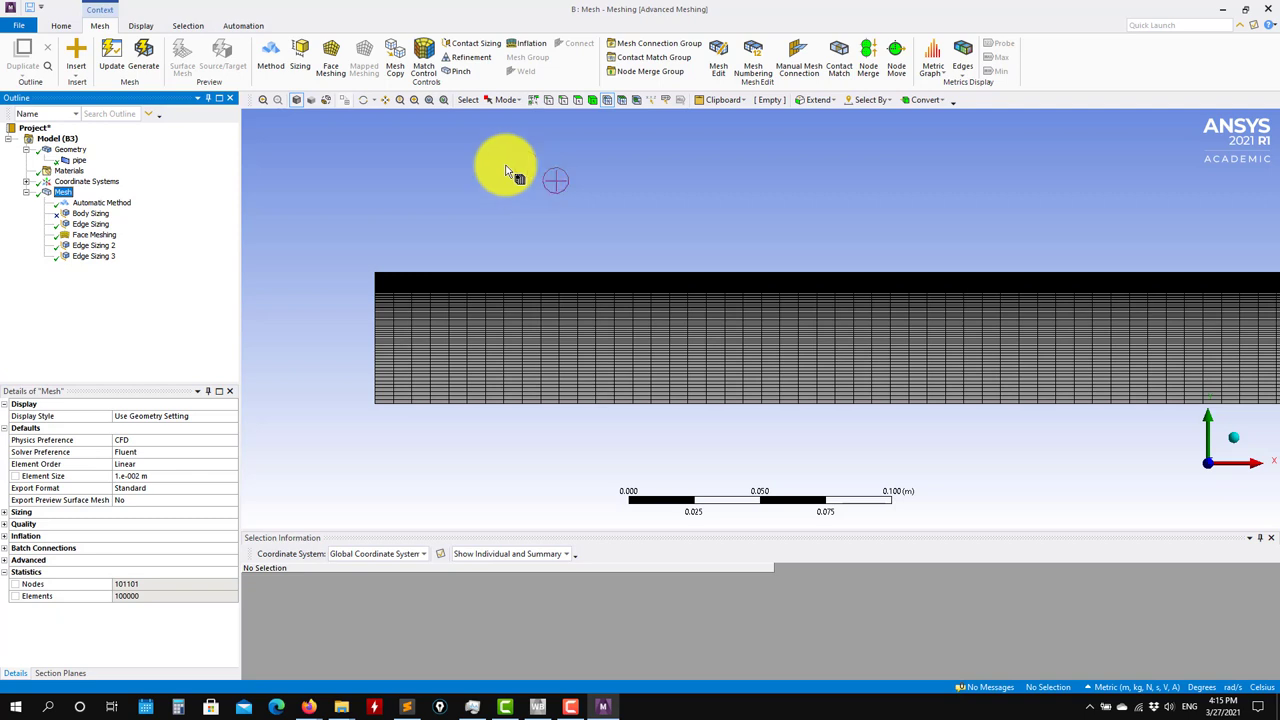
- Create a named selection called inlet from the vertical edge at the pipe's inlet end
click(563, 101)
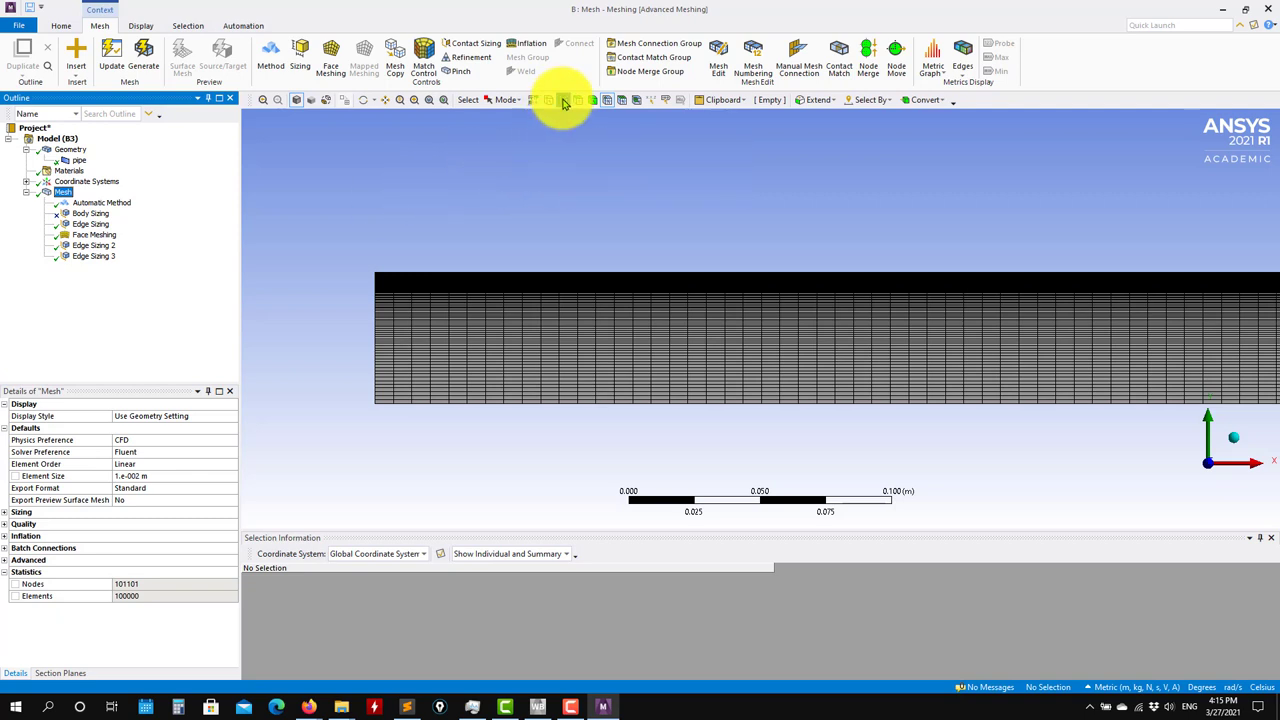
click(376, 324)
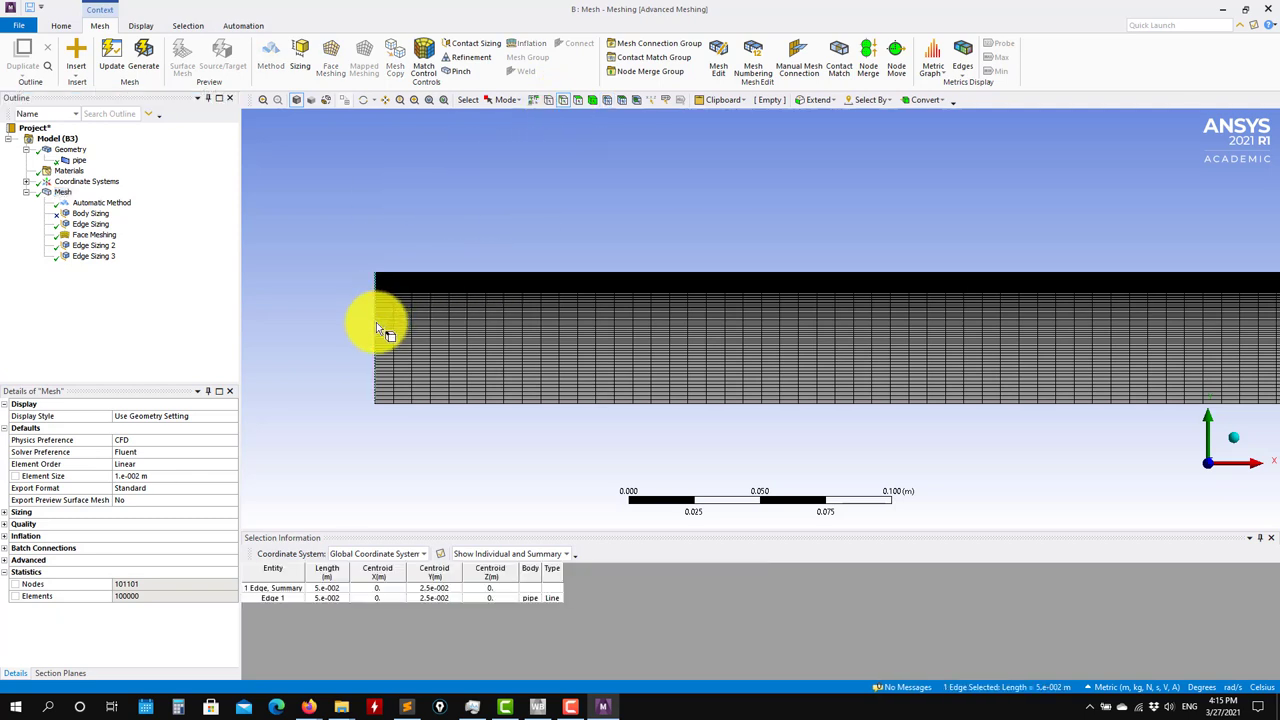
right_click(376, 322)
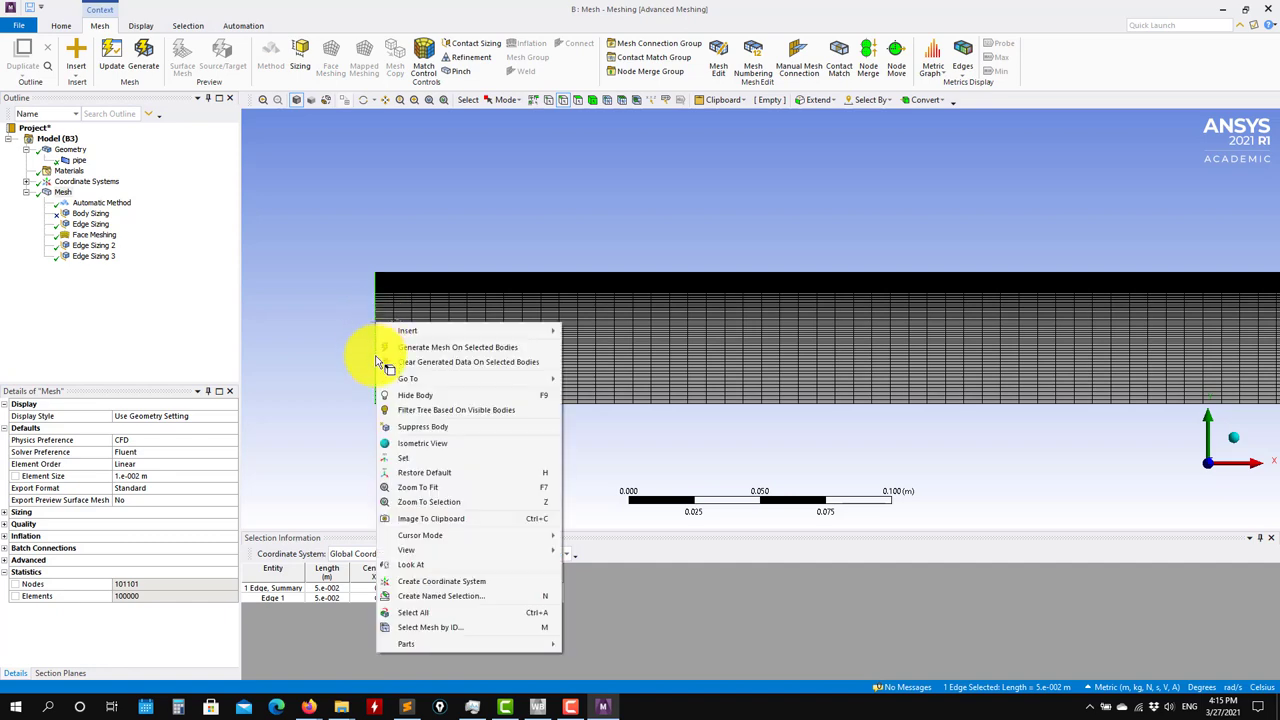
click(425, 596)
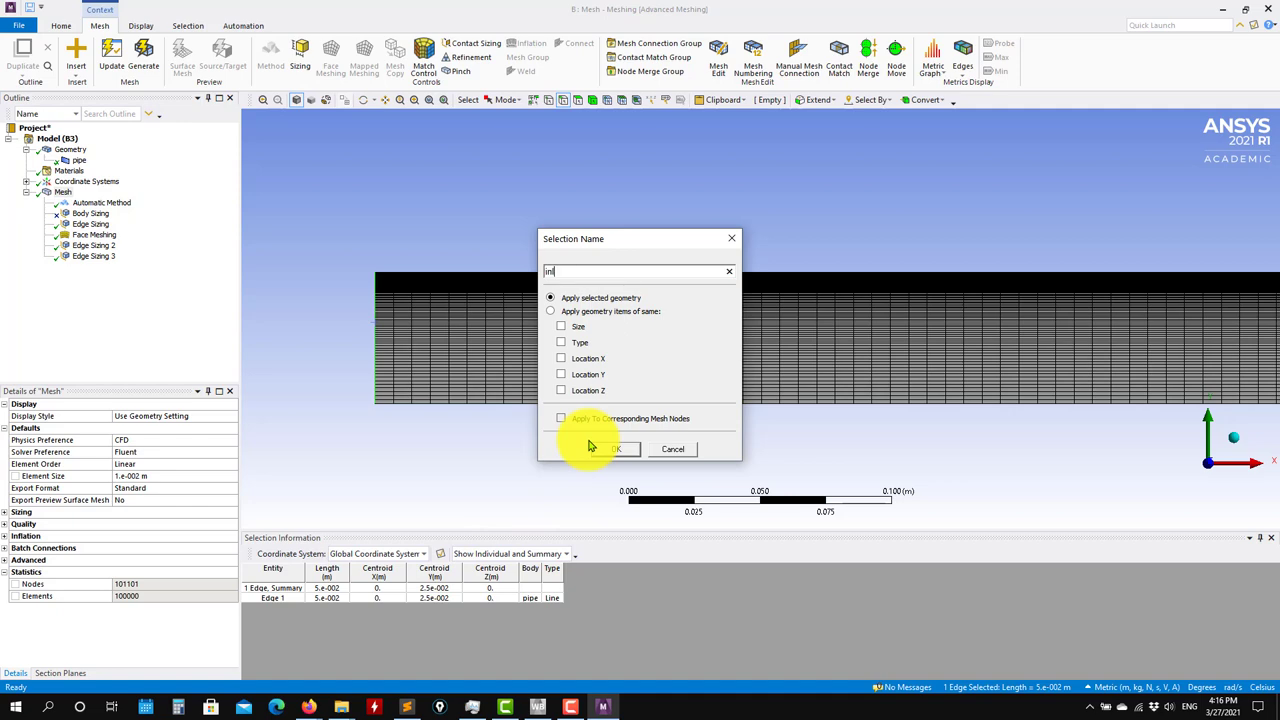
click(598, 448)
- Create a named selection called outlet from the vertical edge at the pipe's far end
scroll(592, 449, down, 2)
scroll(592, 449, down, 5)
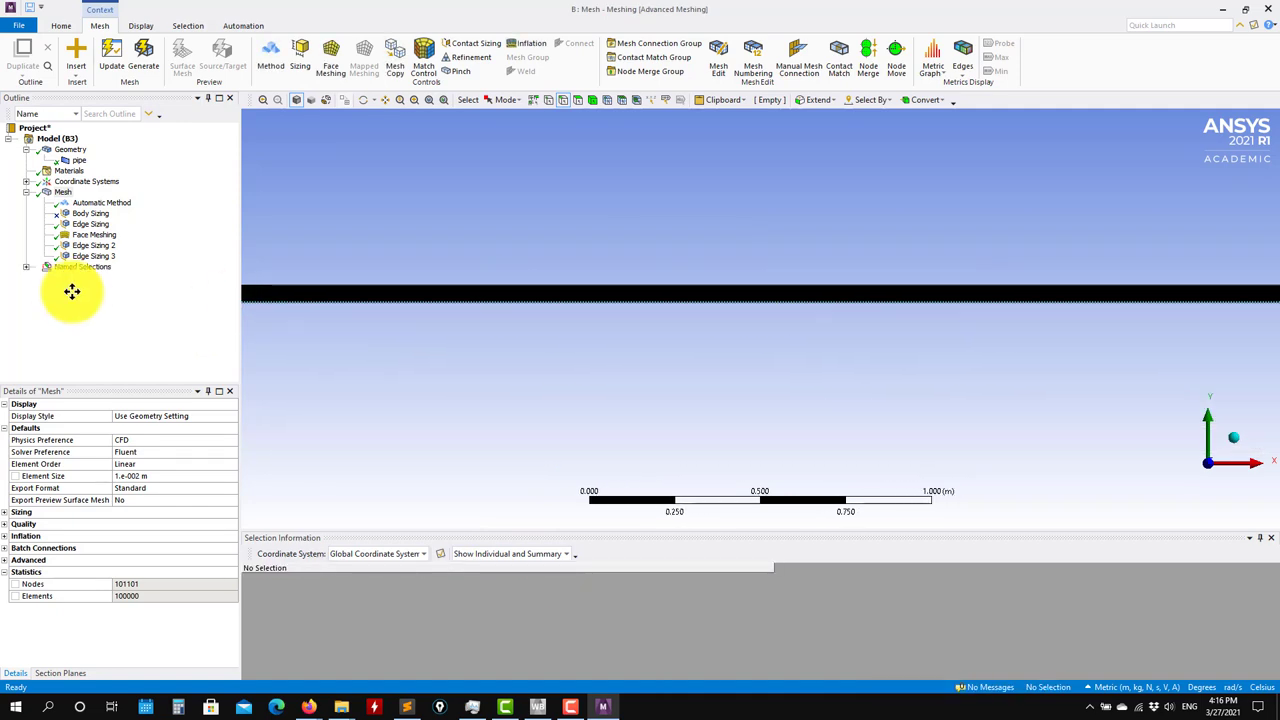
scroll(634, 297, up, 3)
scroll(783, 461, up, 2)
scroll(800, 371, up, 3)
ctrl+middle_drag(692, 280, 692, 278)
click(661, 318)
right_click(664, 311)
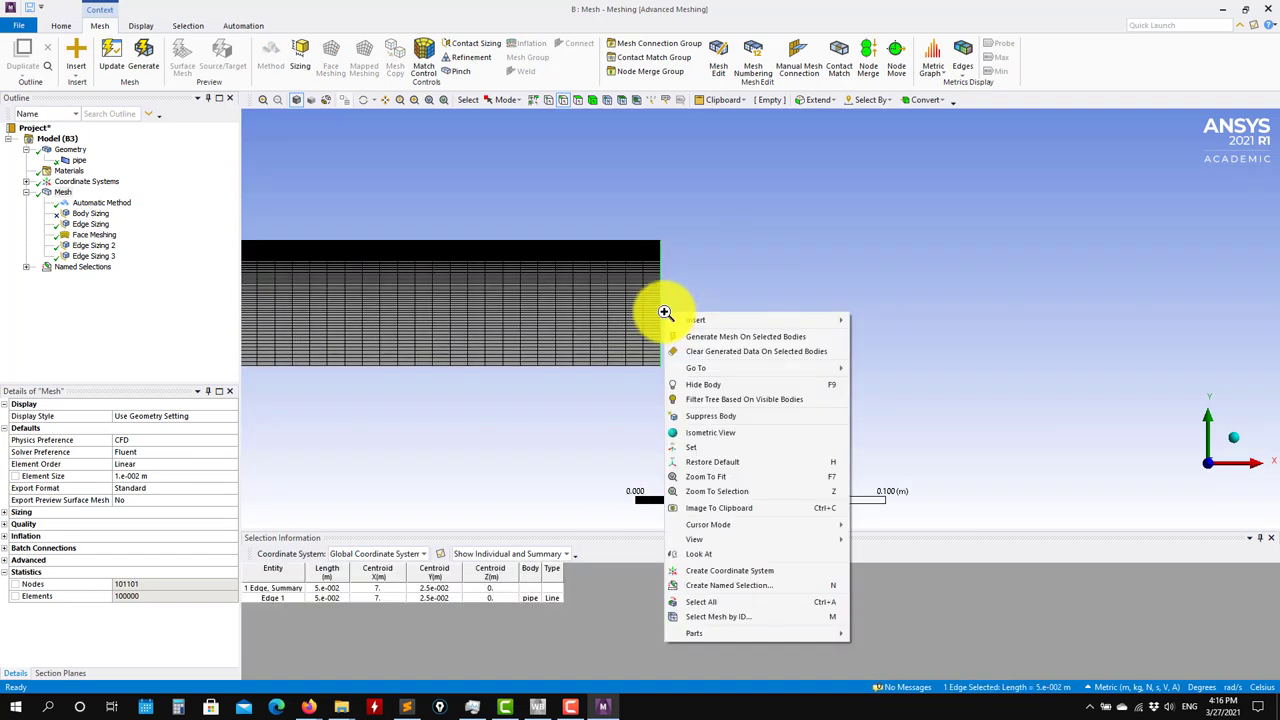
click(726, 585)
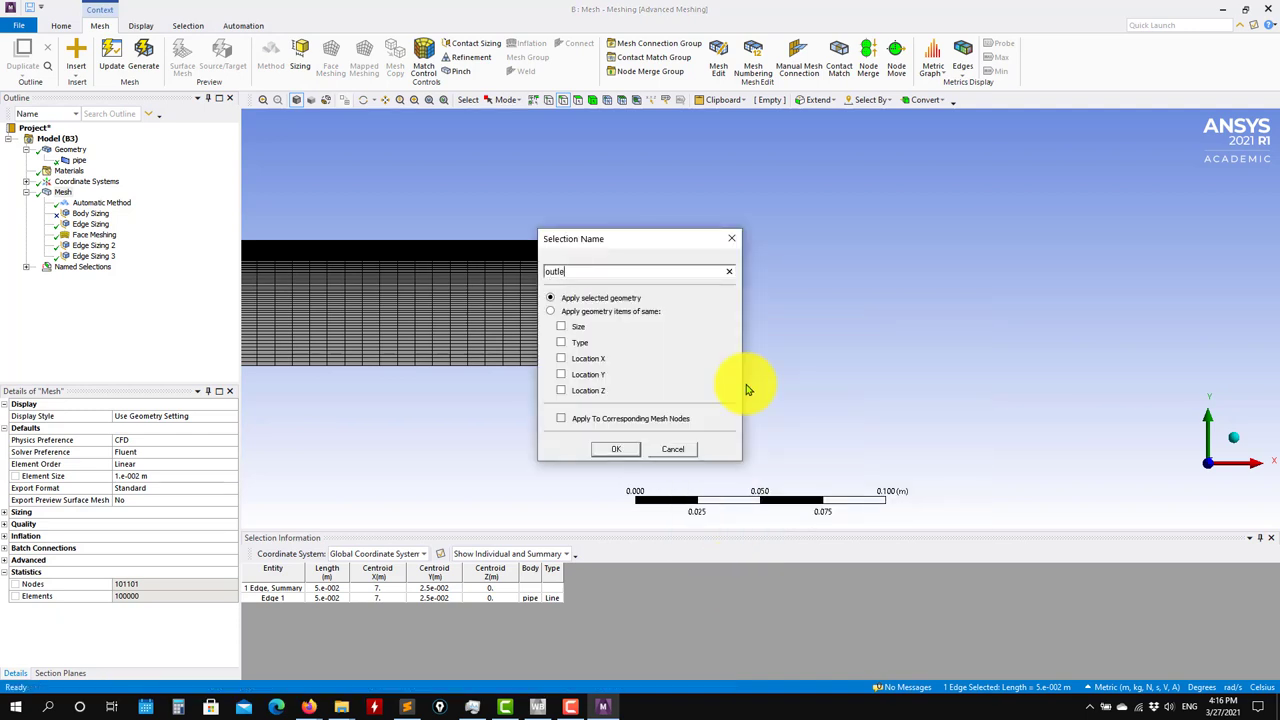
key(Return)
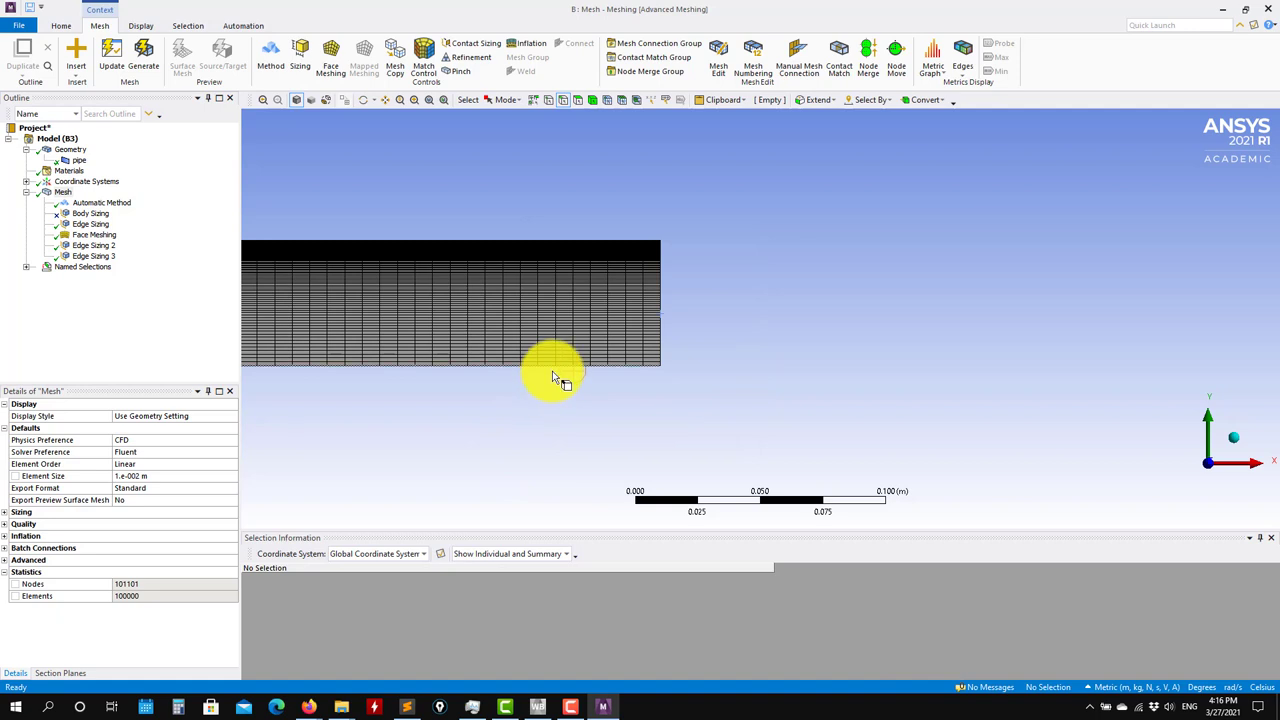
- Create a named selection called symmtry from the pipe's long lower edge
click(552, 367)
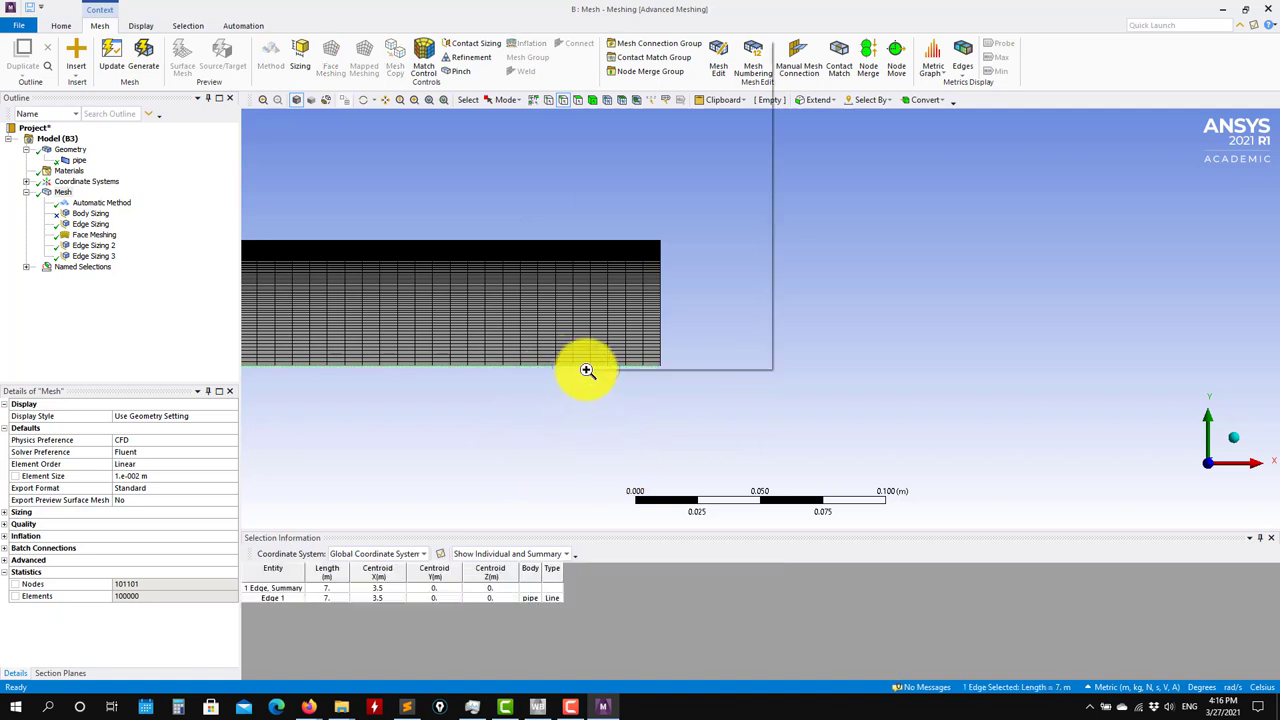
right_click(586, 369)
click(663, 313)
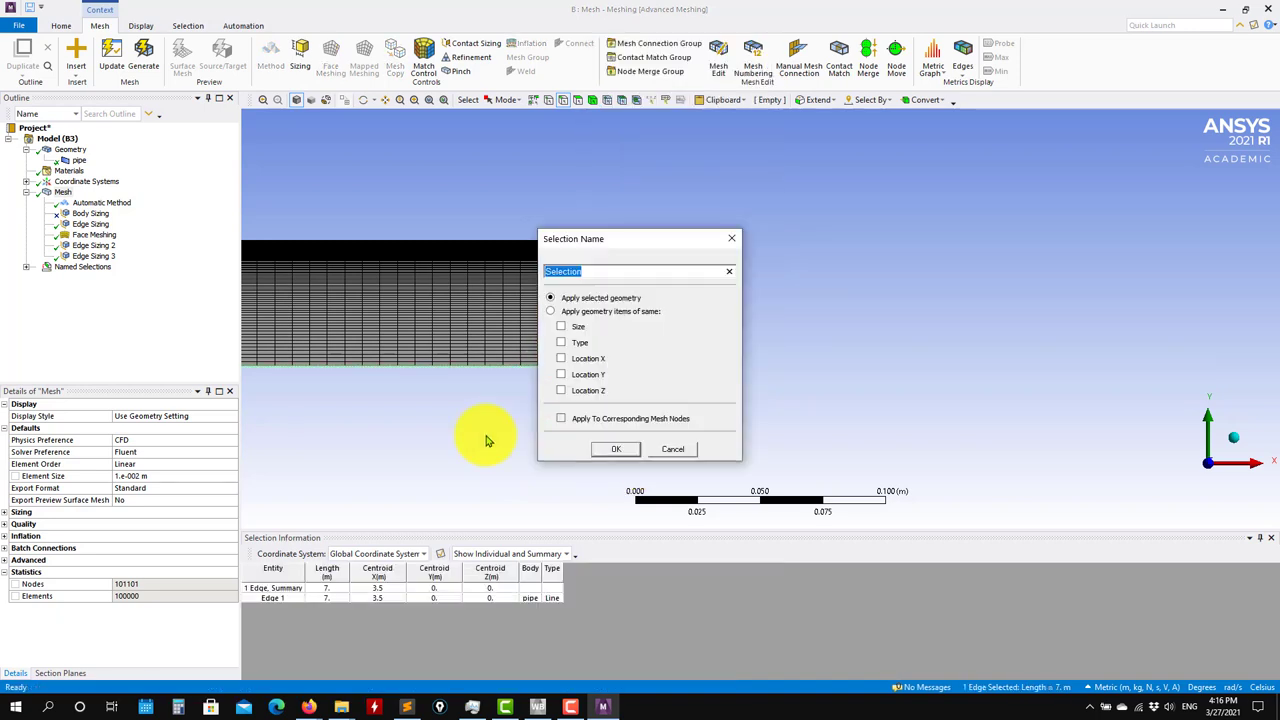
text(symmt)
key(Return)
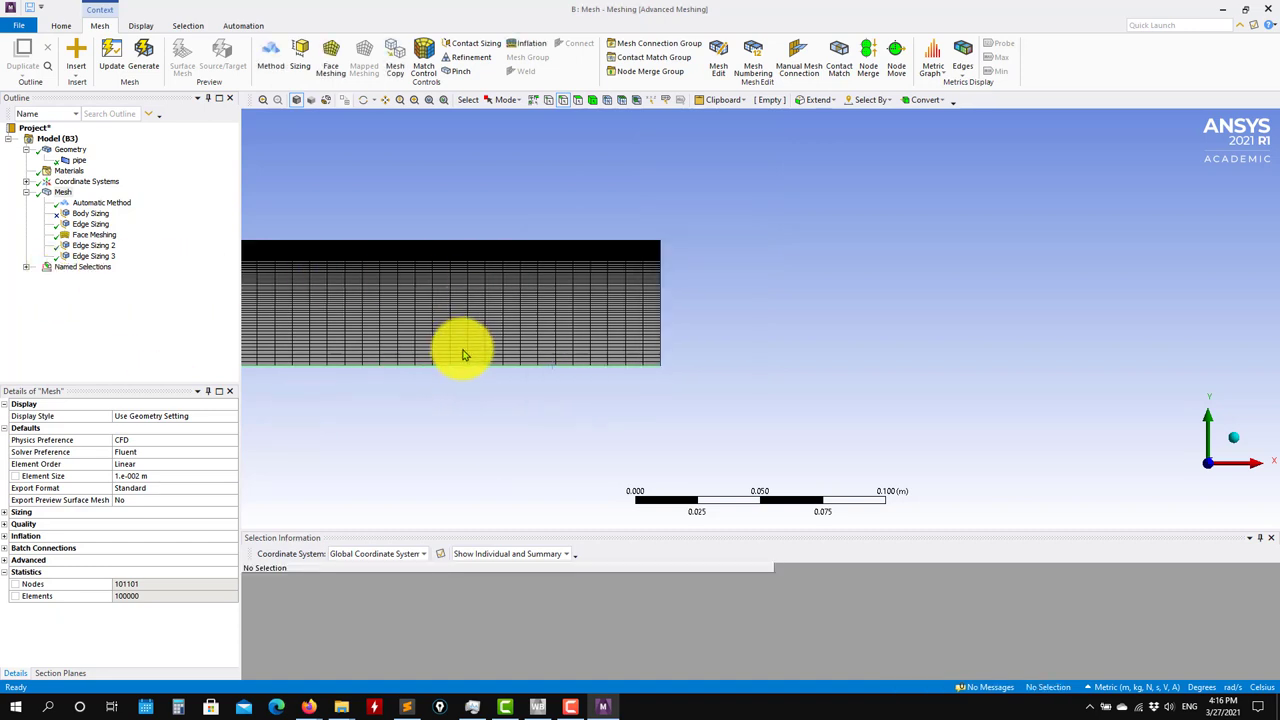
- Create a named selection called wall from the pipe's long upper edge
scroll(694, 443, up, 3)
click(720, 335)
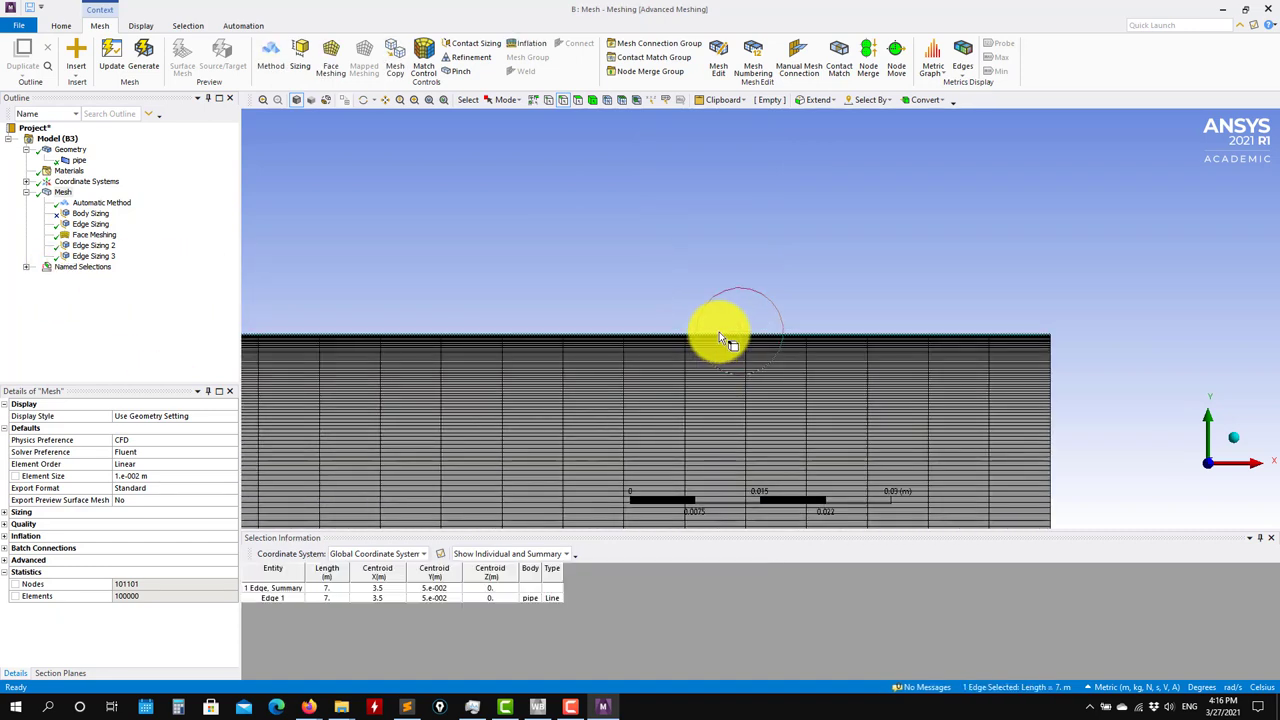
right_click(720, 335)
click(780, 605)
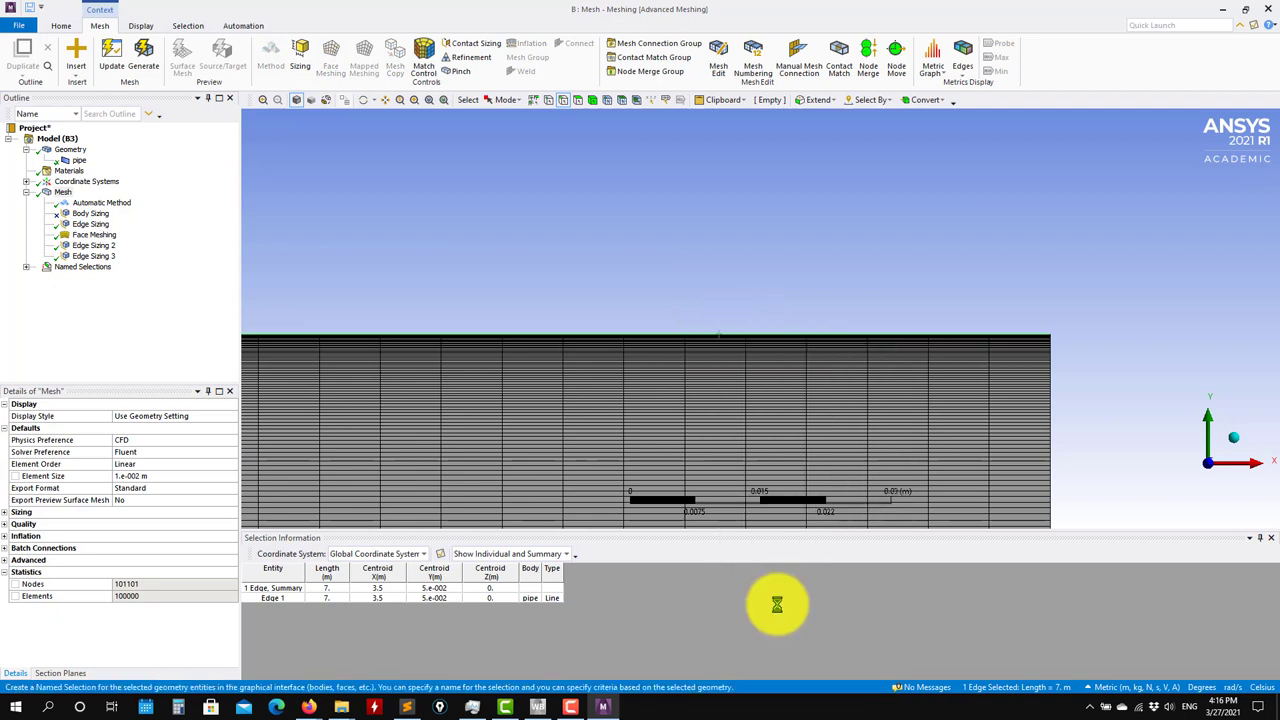
click(617, 449)
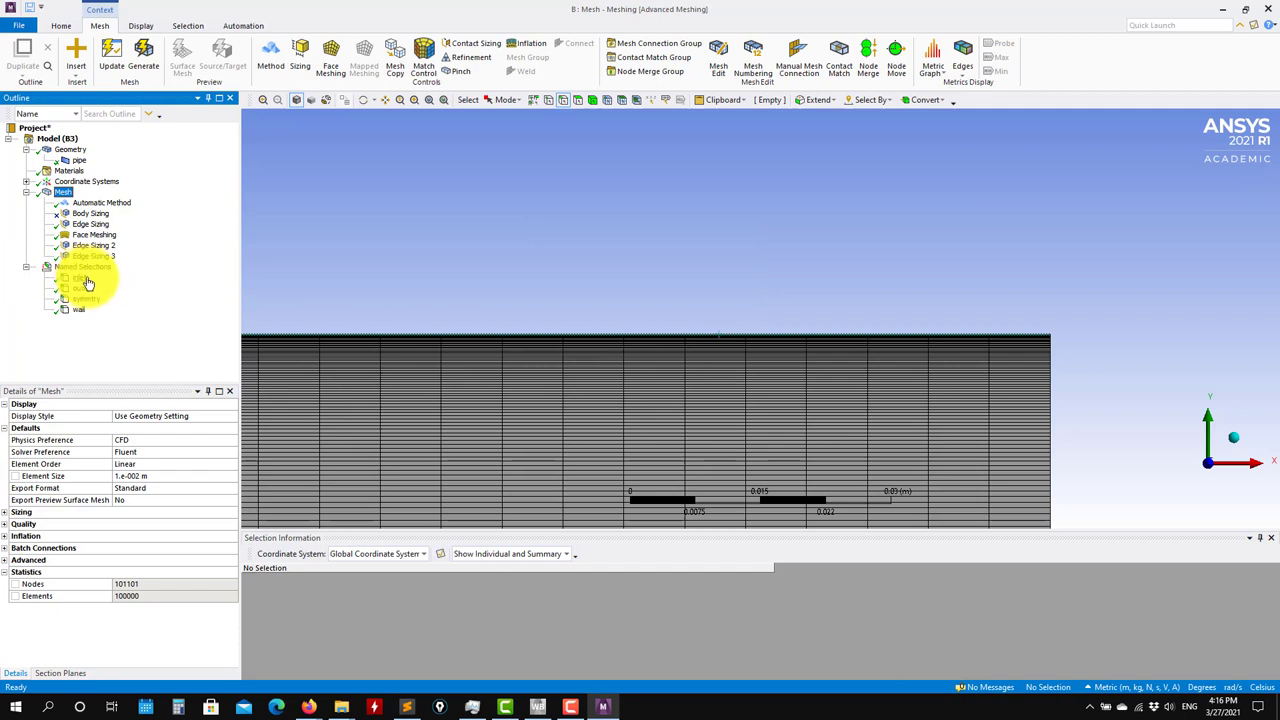
- Check the edges behind the outlet, symmtry and wall named selections, and rename symmtry as sym
click(82, 288)
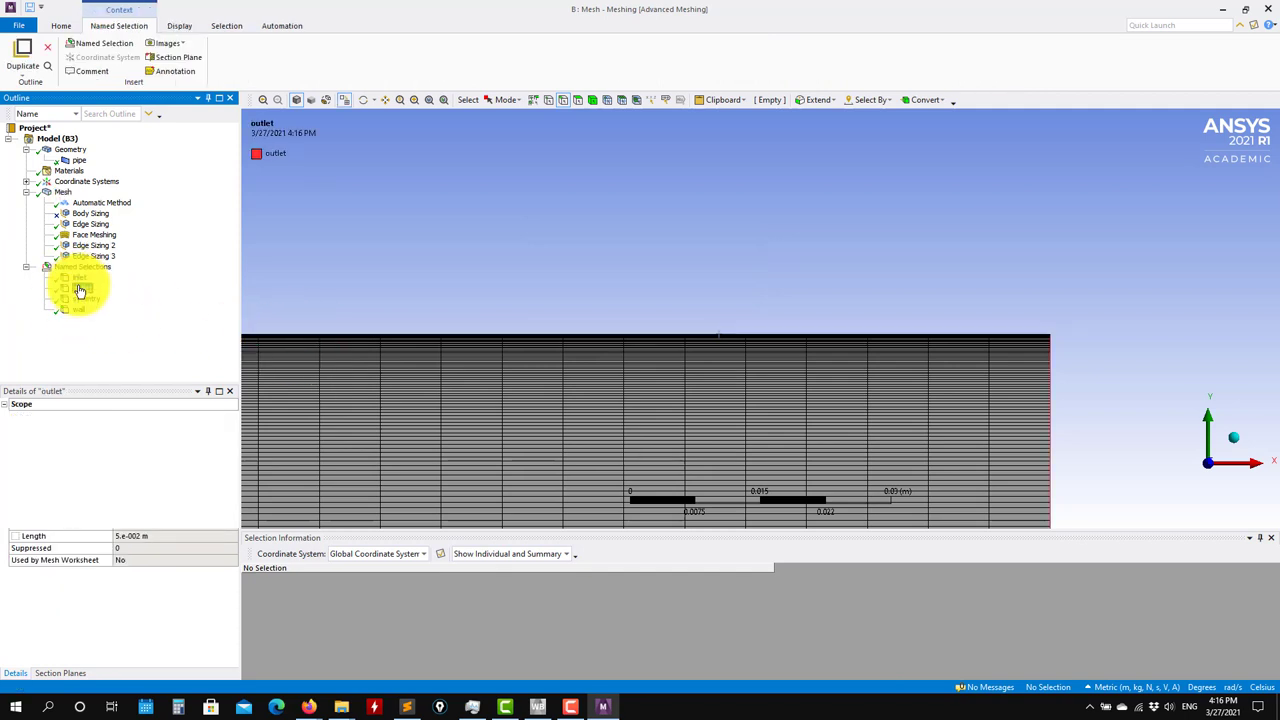
click(90, 300)
click(79, 310)
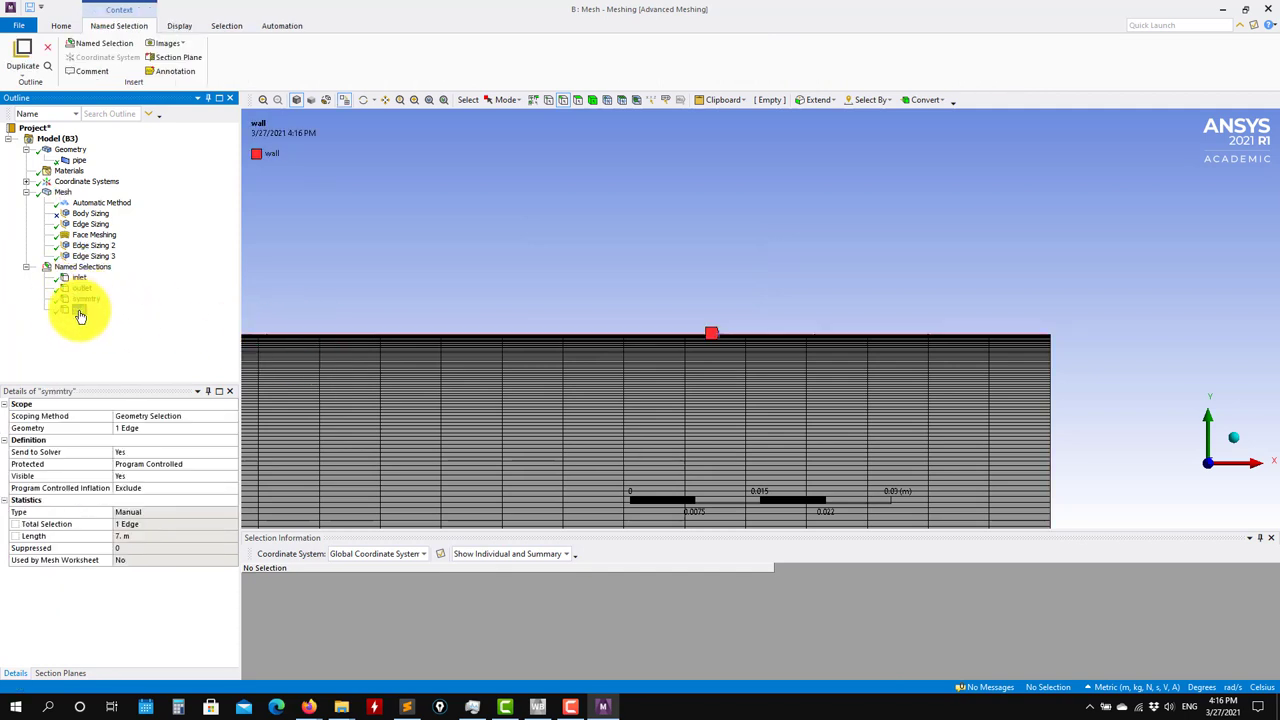
right_click(86, 299)
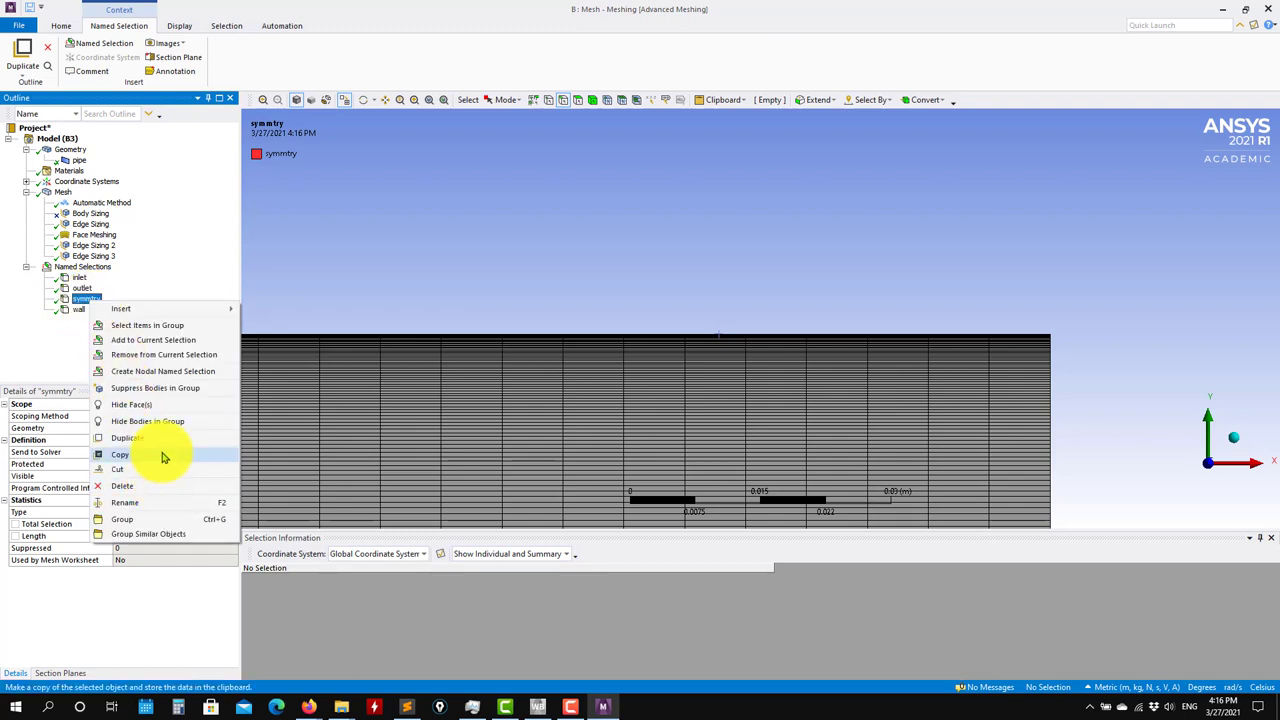
click(128, 502)
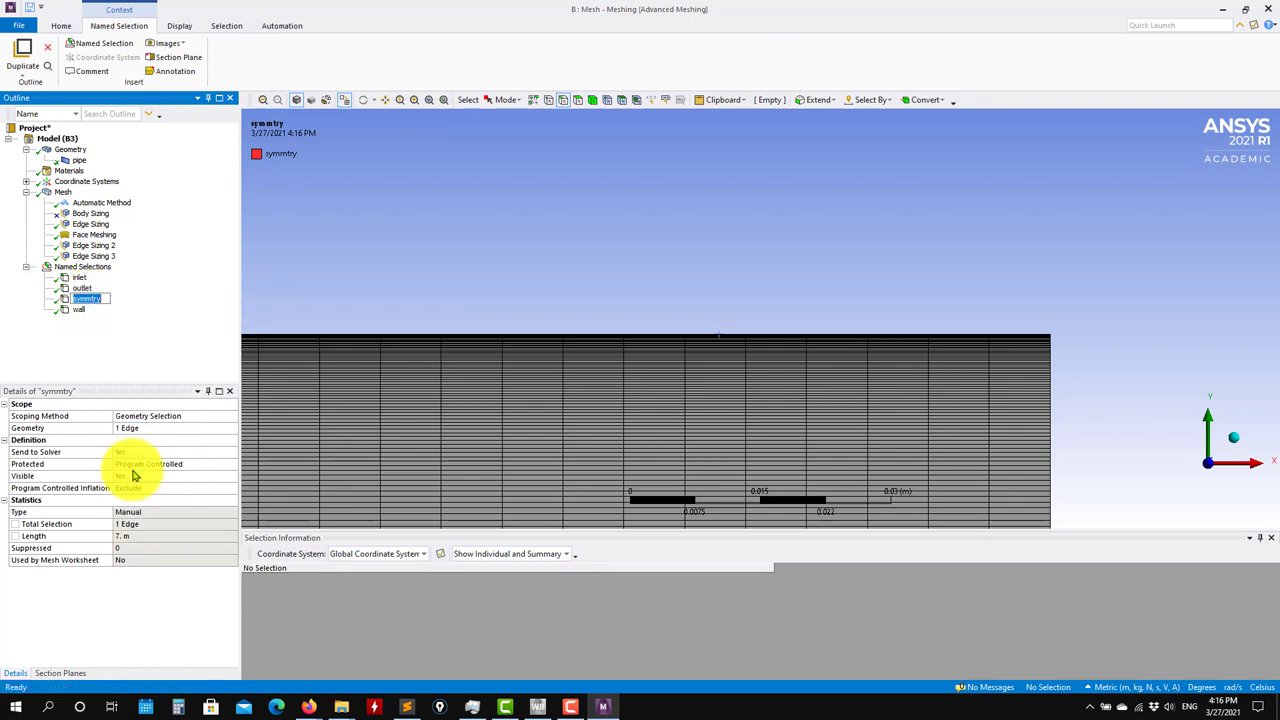
- Examine the symmetry, wall and outlet boundaries around the pipe's outlet end
scroll(600, 350, down, 4)
ctrl+middle_drag(530, 375, 946, 300)
scroll(946, 300, down, 4)
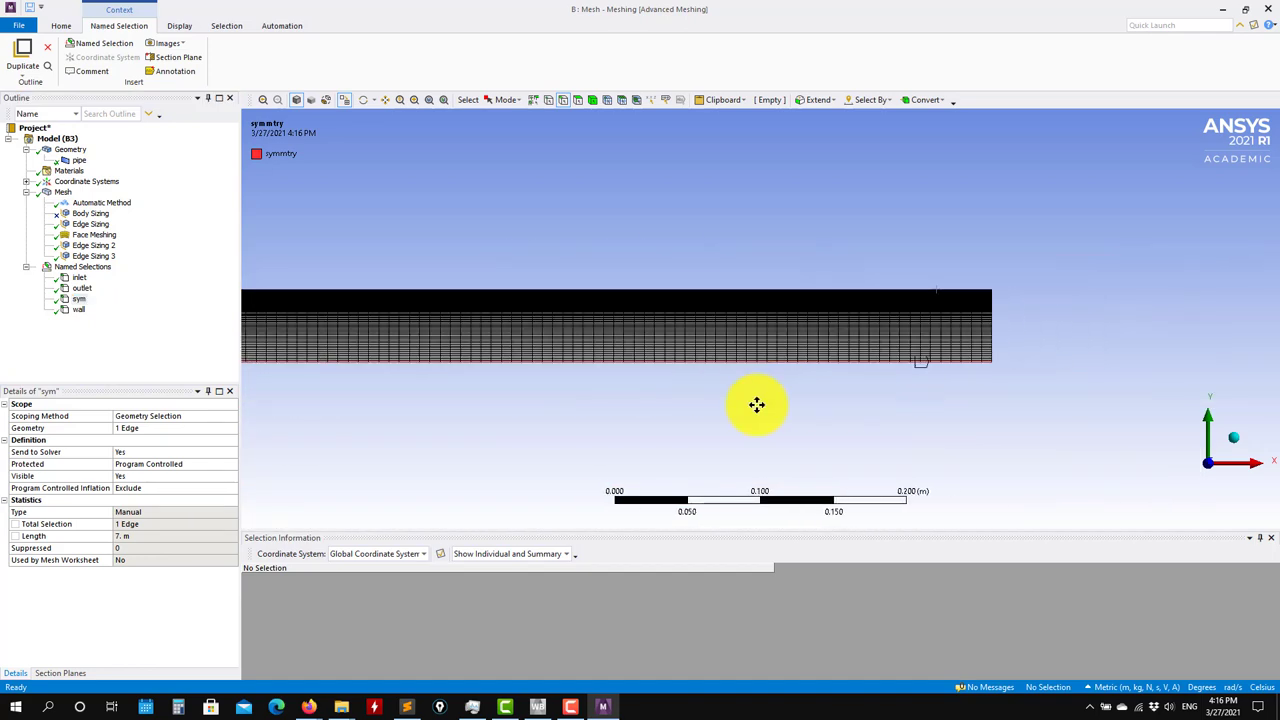
scroll(677, 391, up, 4)
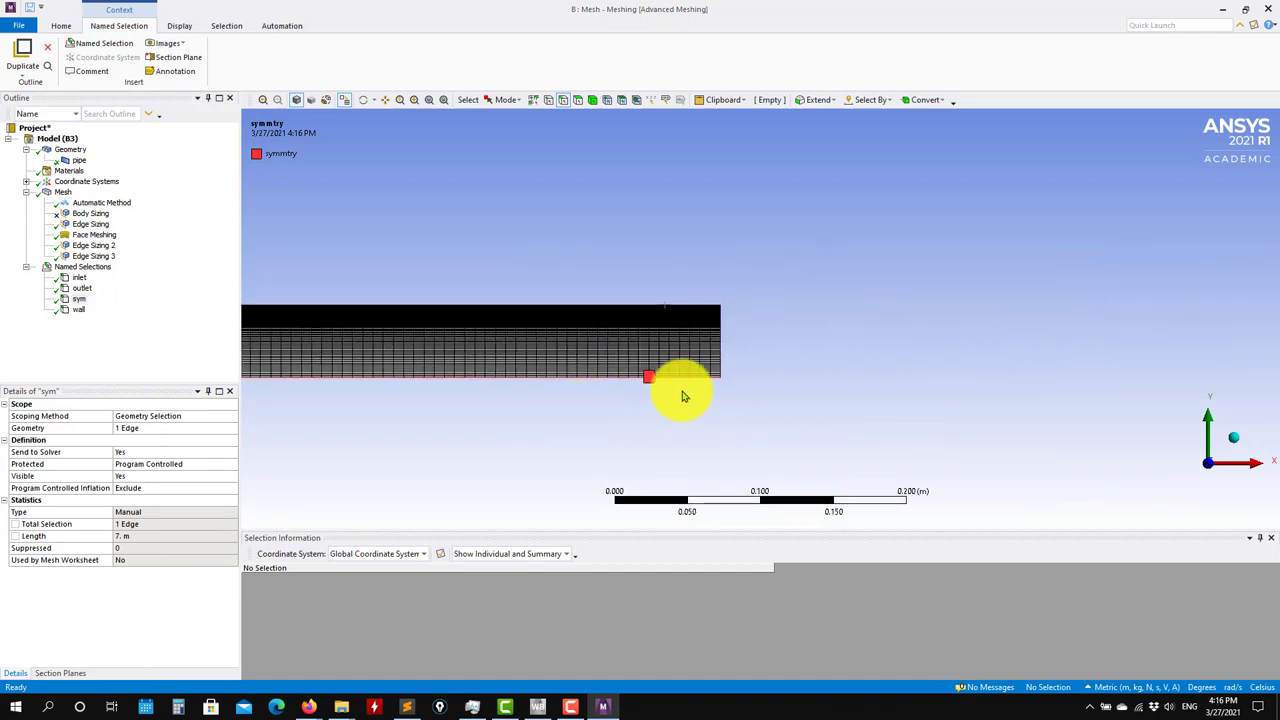
click(443, 297)
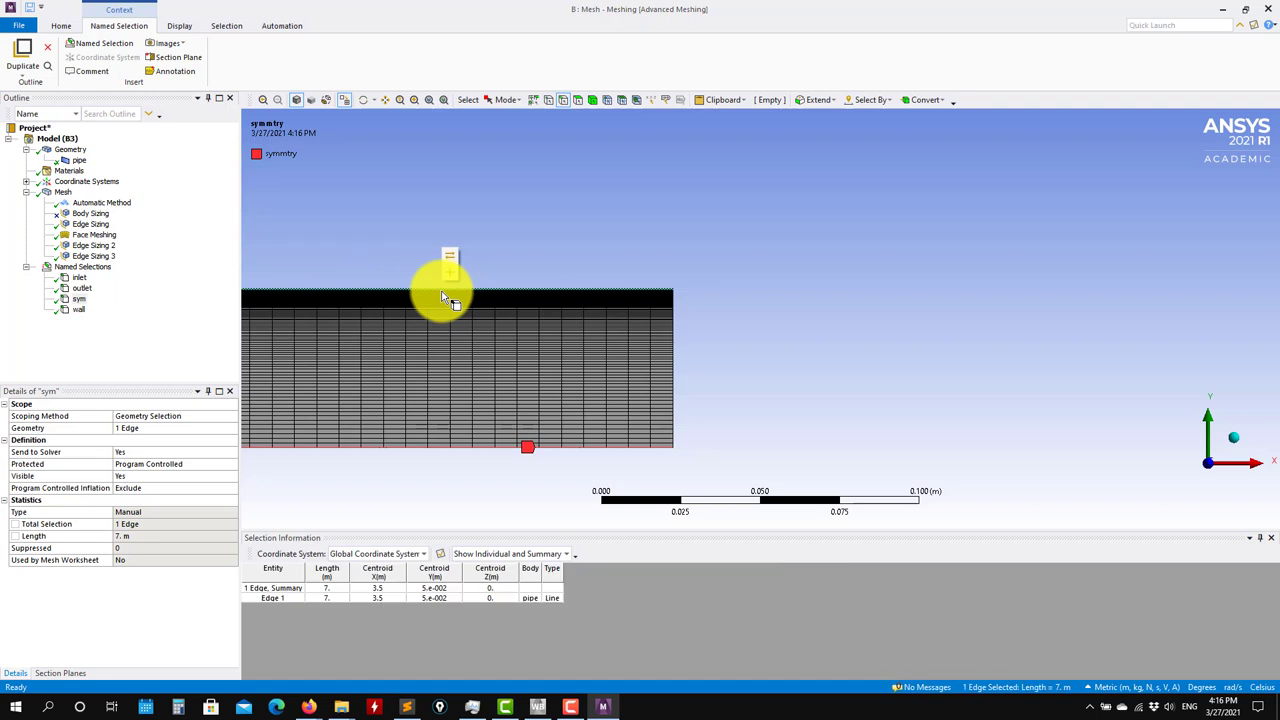
scroll(728, 352, up, 3)
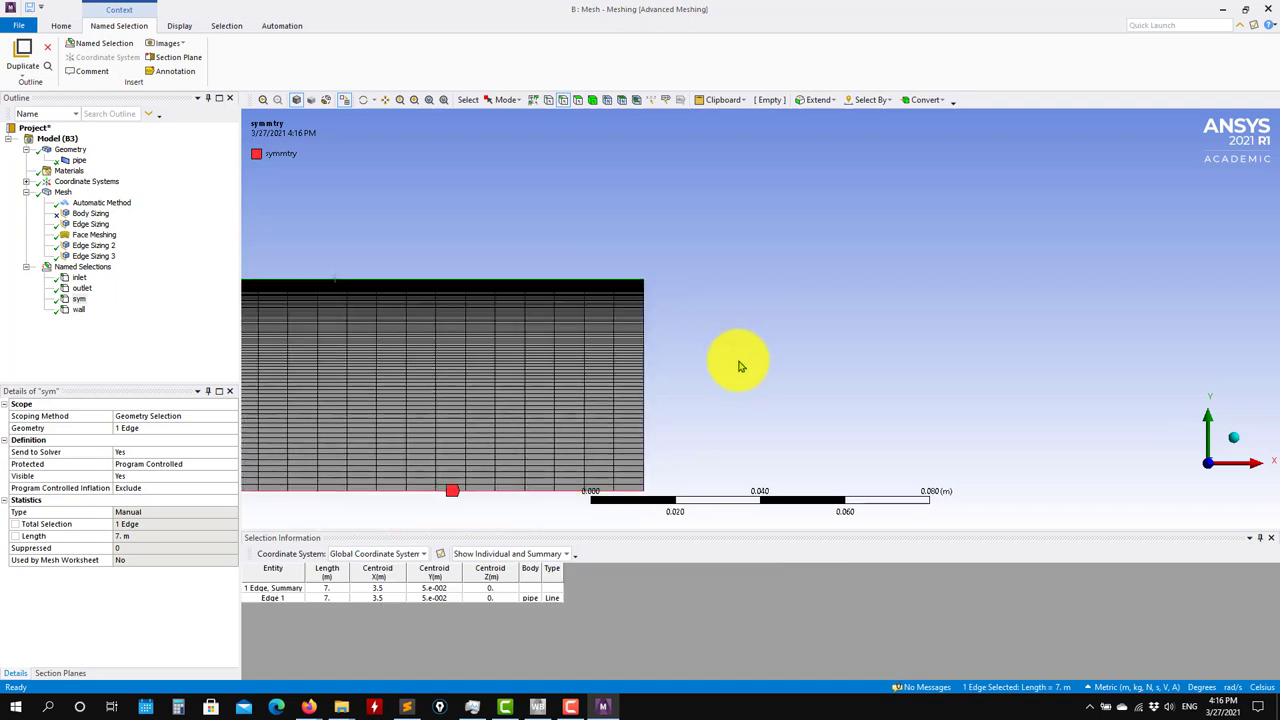
scroll(740, 370, down, 1)
click(743, 378)
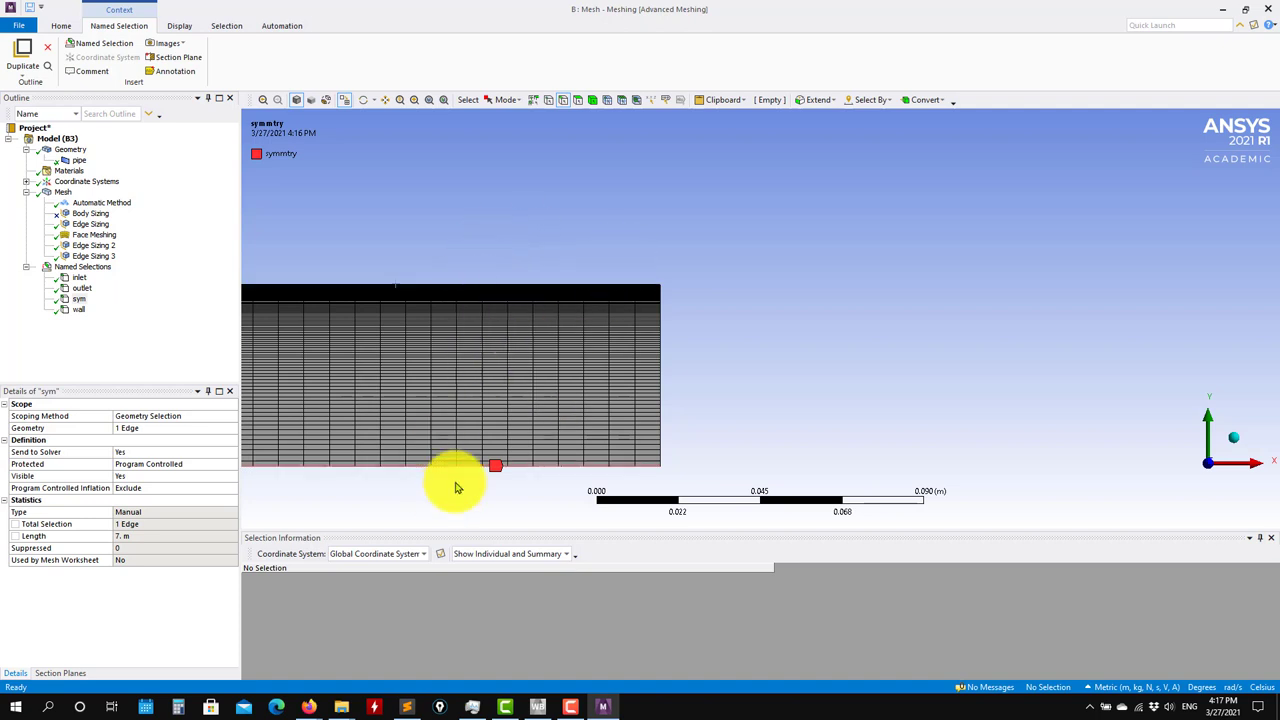
scroll(705, 400, up, 2)
scroll(710, 380, down, 4)
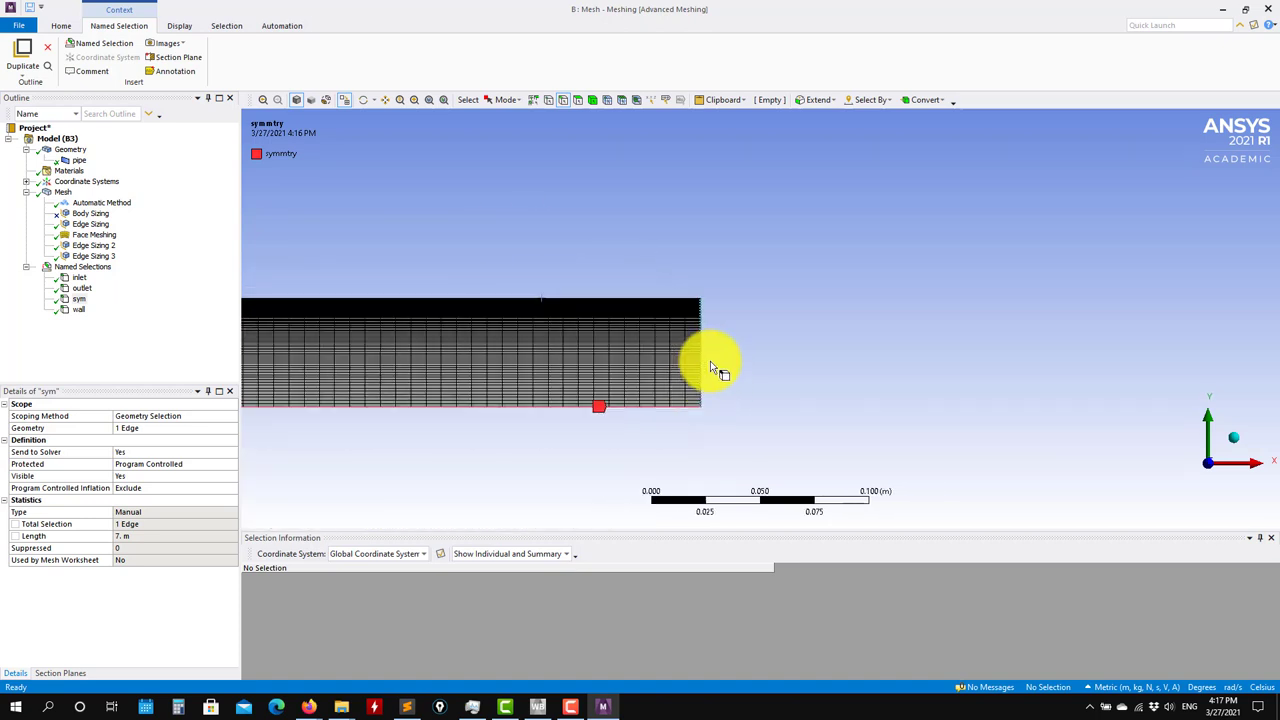
scroll(745, 395, down, 3)
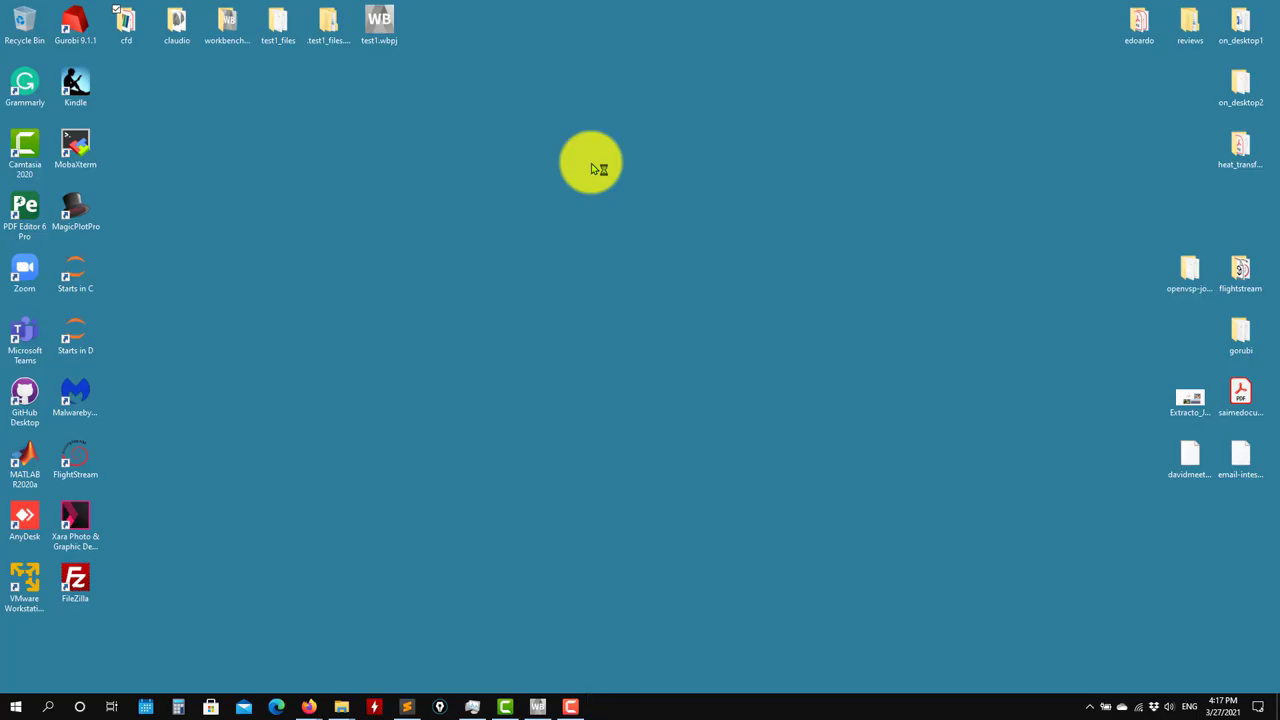
- Switch to Workbench and show the list of project files
click(537, 707)
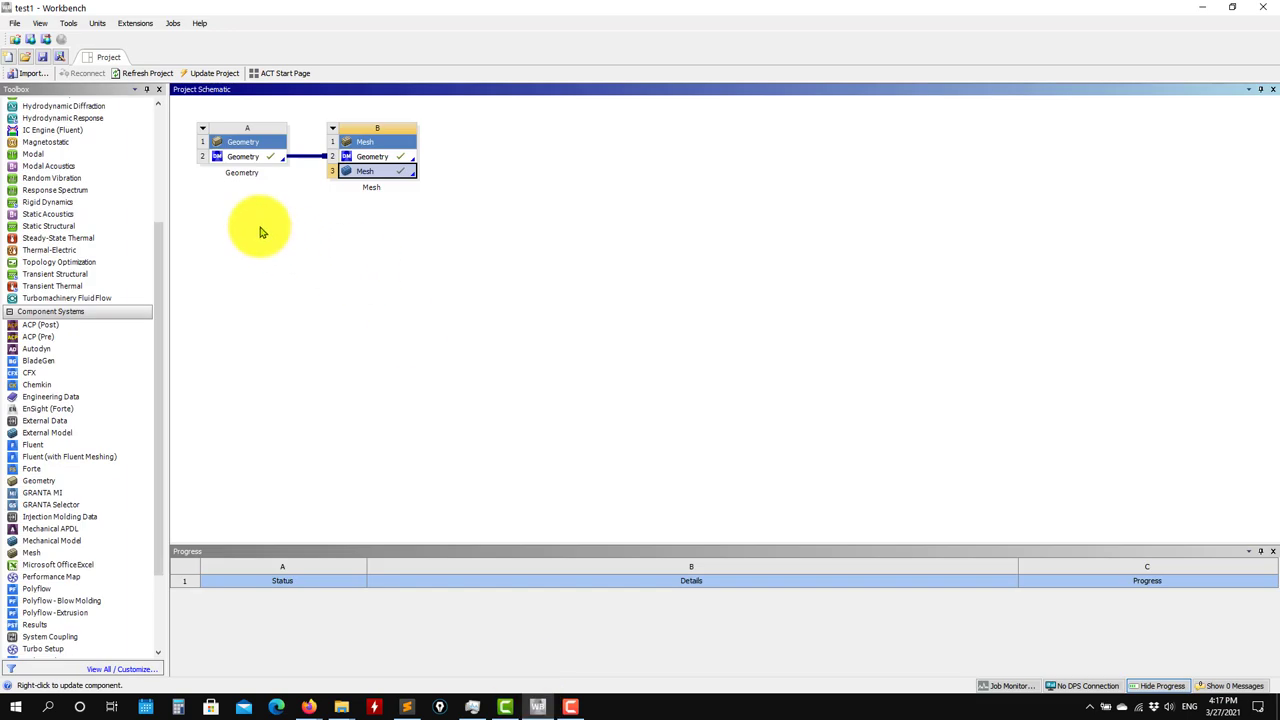
click(53, 25)
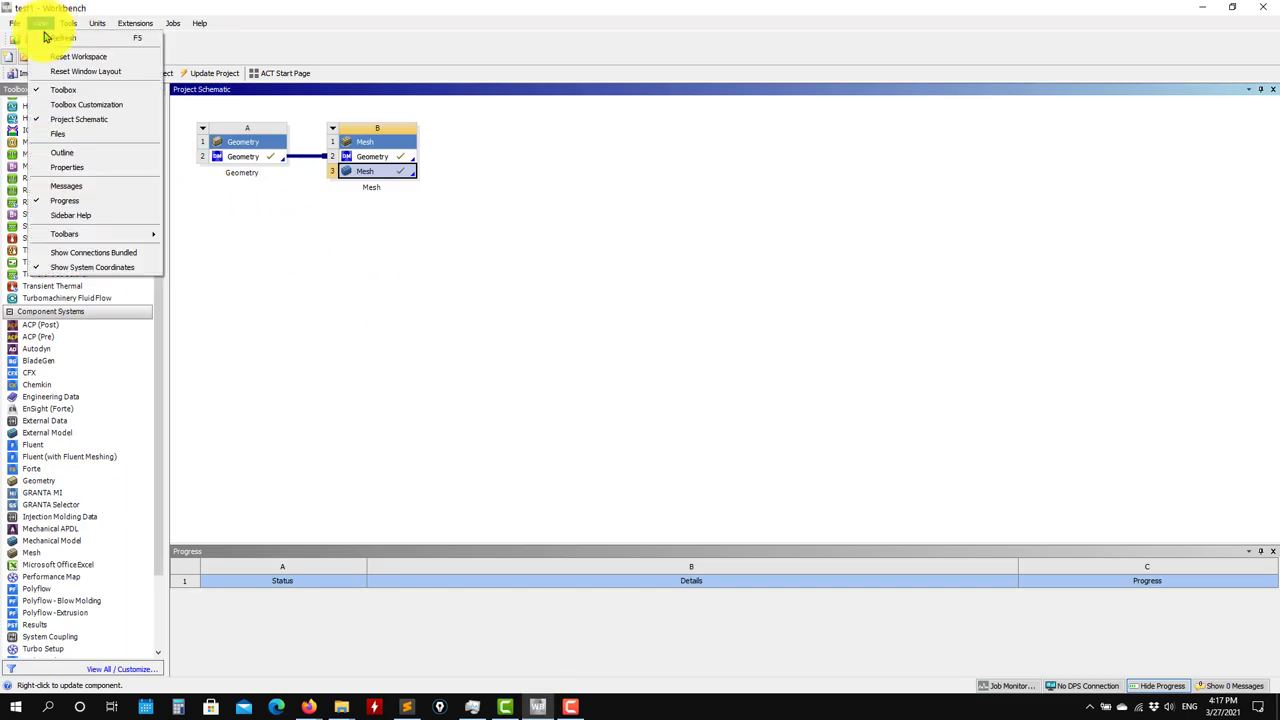
click(91, 133)
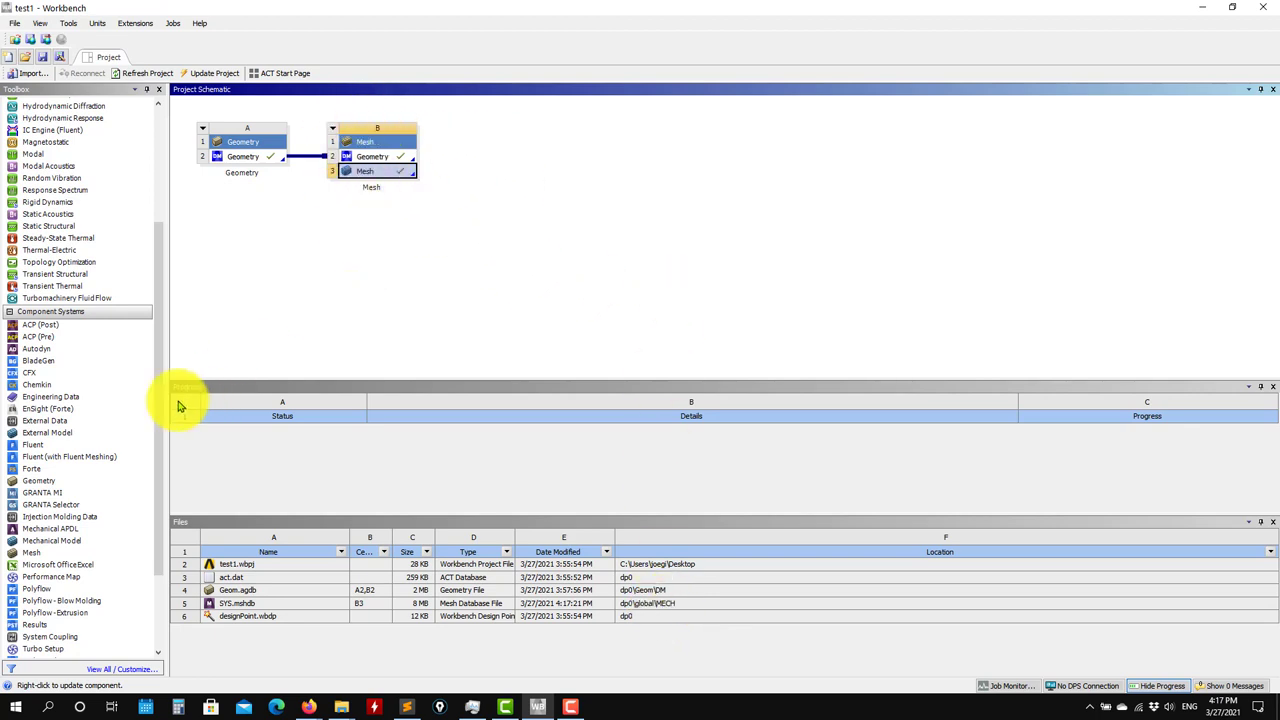
- Add a Fluent system linked to the Mesh system's Mesh cell and update that cell
drag(37, 443, 400, 176)
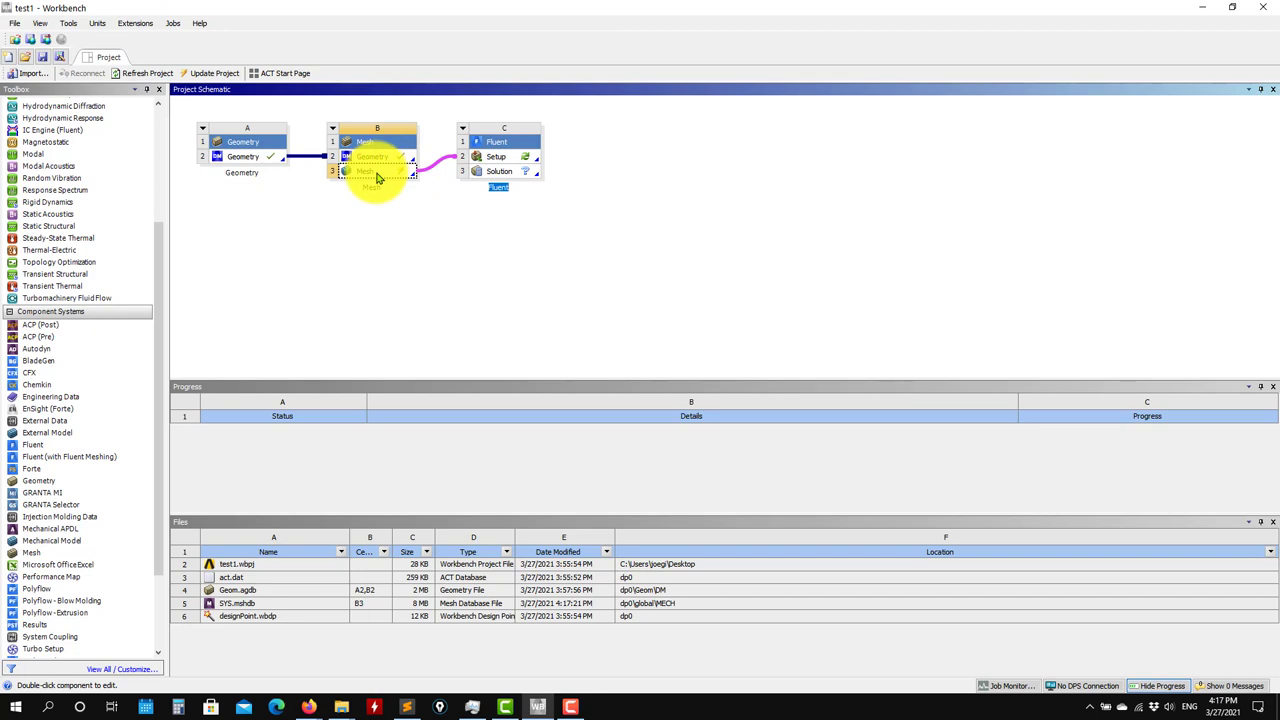
right_click(377, 177)
click(400, 250)
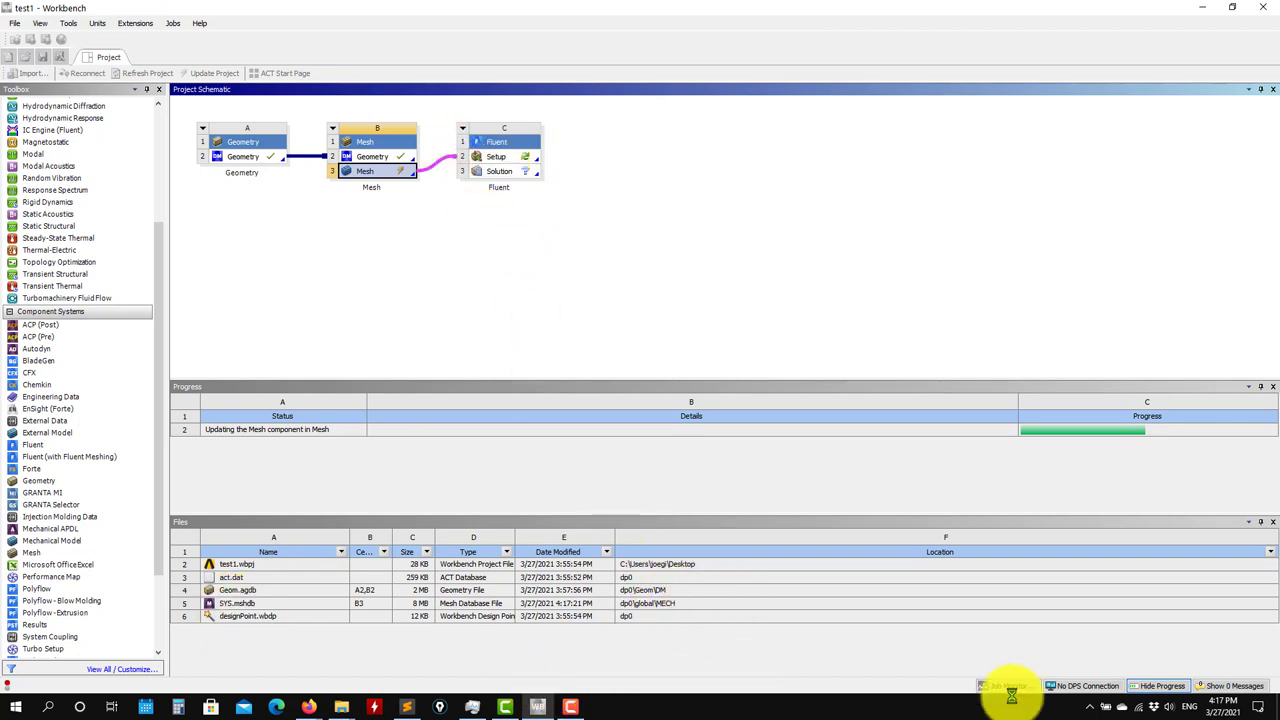
- Look for the exported mesh file in the project's test1_files folder under dp0, SYS, MECH
click(1276, 700)
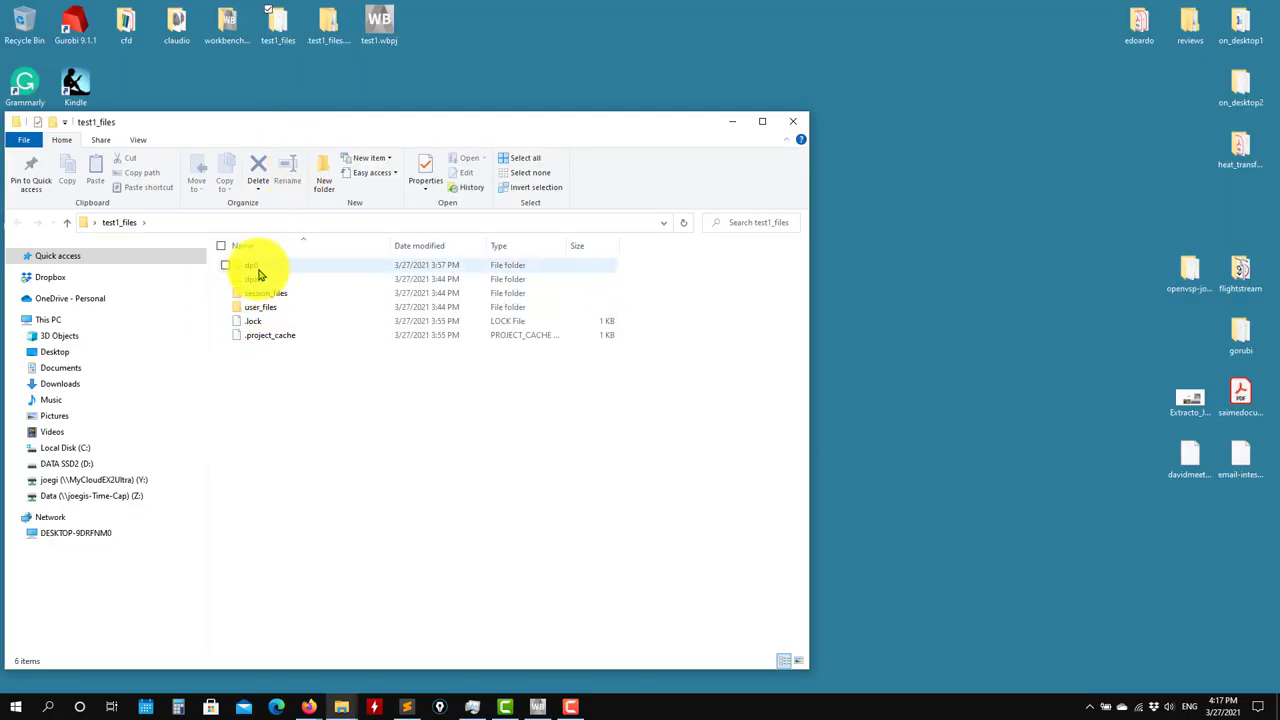
double_click(252, 264)
double_click(256, 293)
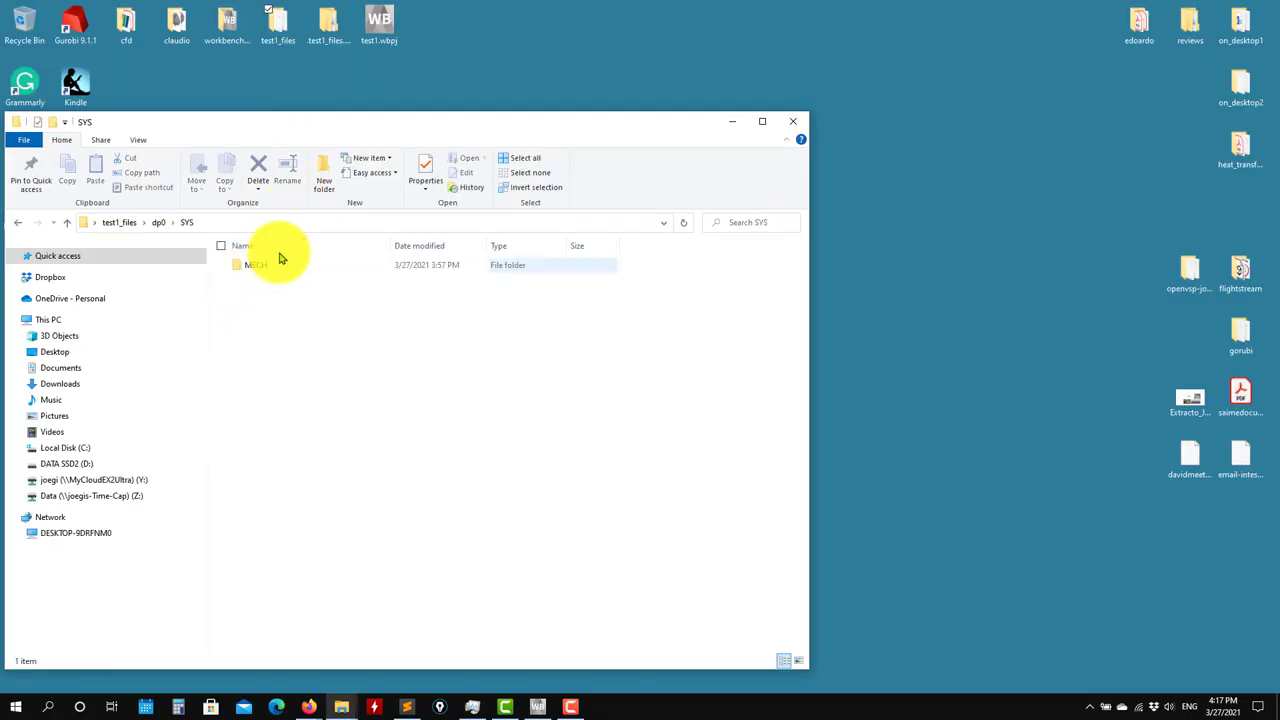
double_click(256, 265)
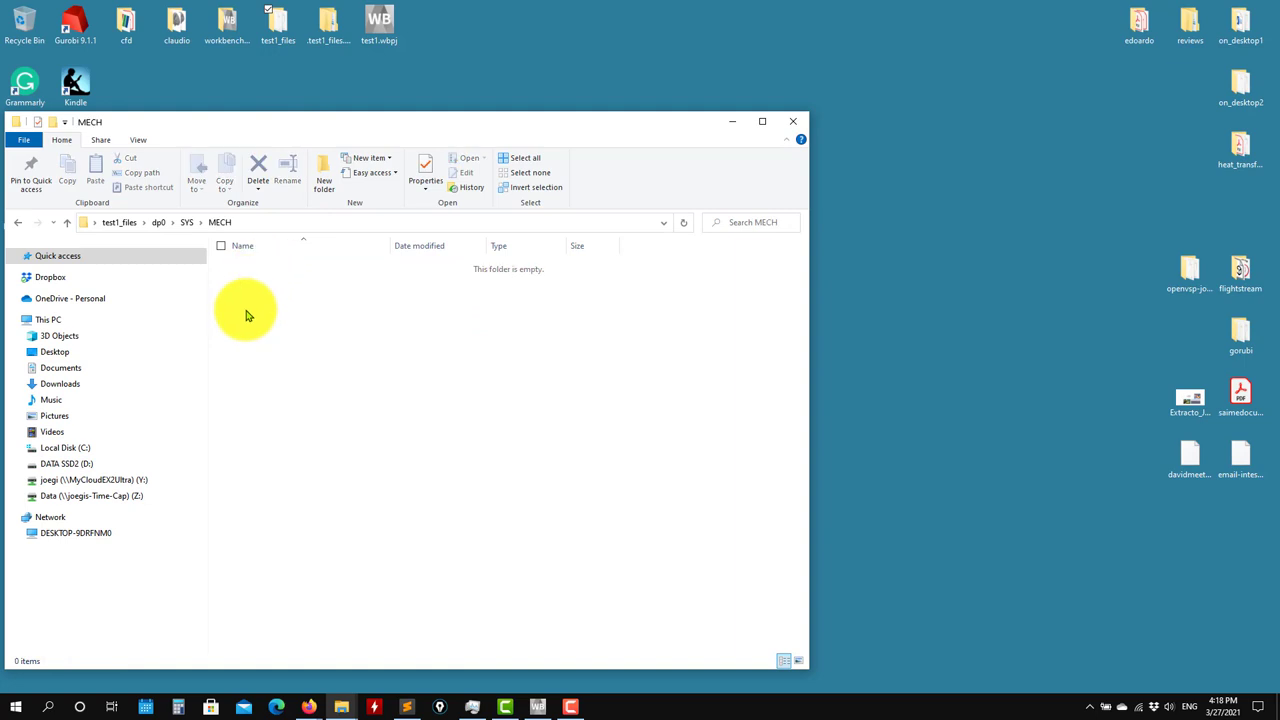
click(68, 223)
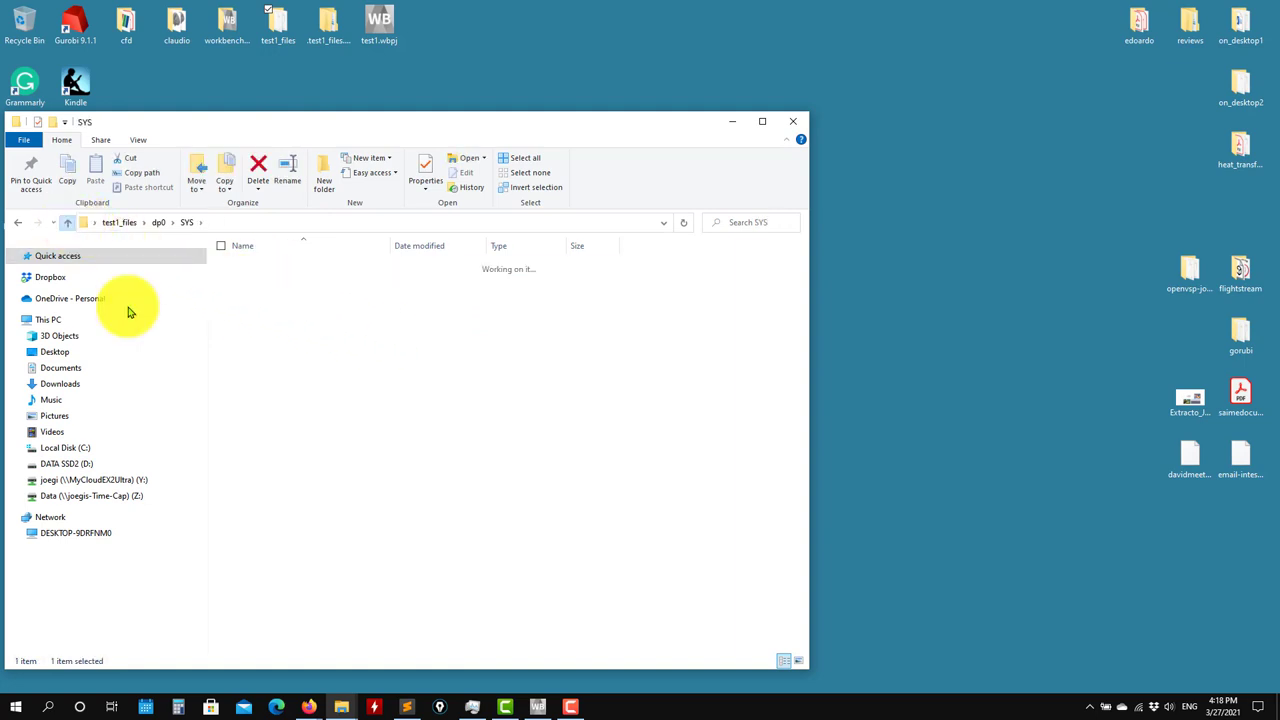
- Switch back to Workbench and check the project file list for the Fluent mesh file
click(540, 708)
click(577, 609)
mouse_move(537, 706)
click(534, 640)
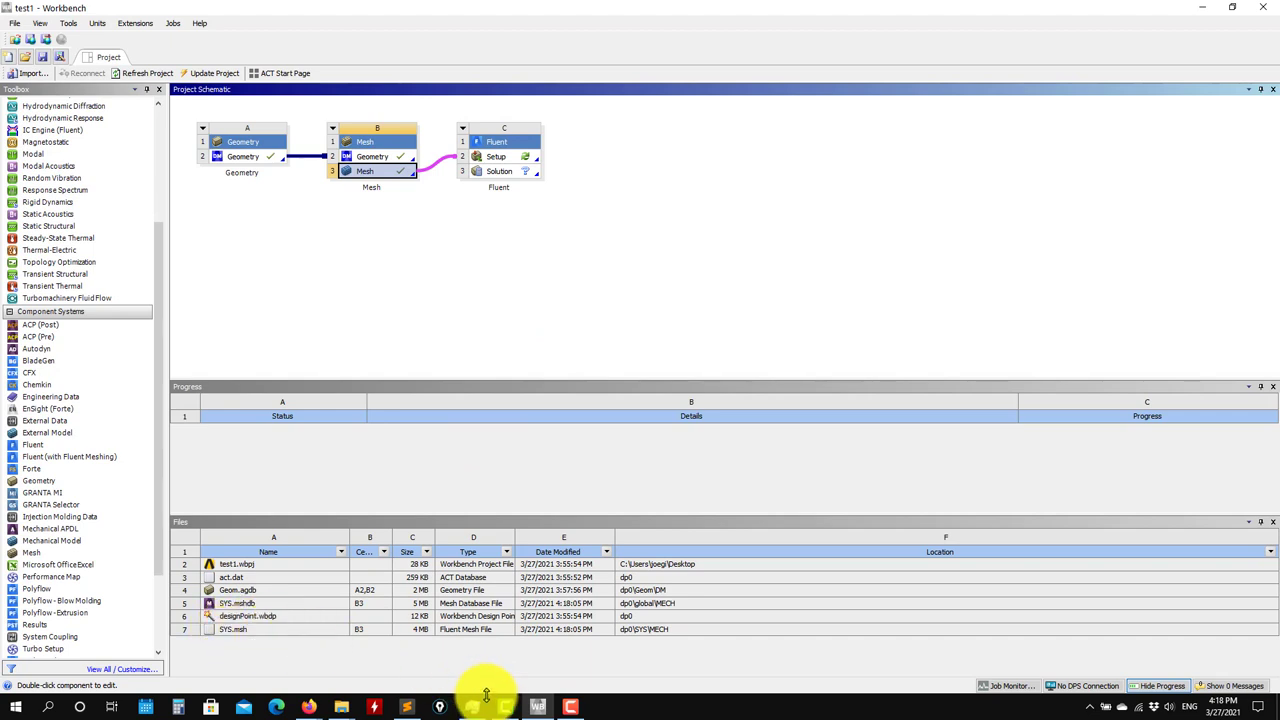
- Look for the Fluent mesh file in the project's dp0, SYS, MECH folder and return to Workbench
click(341, 707)
click(480, 671)
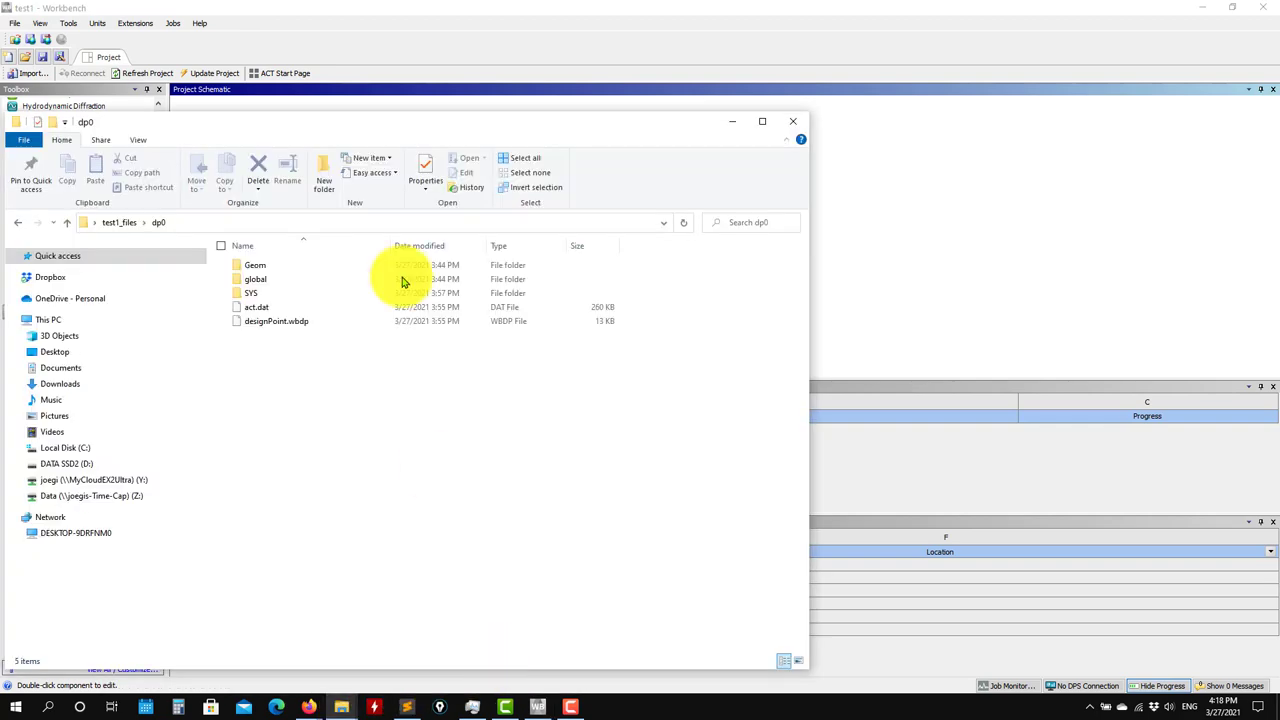
double_click(258, 295)
double_click(256, 266)
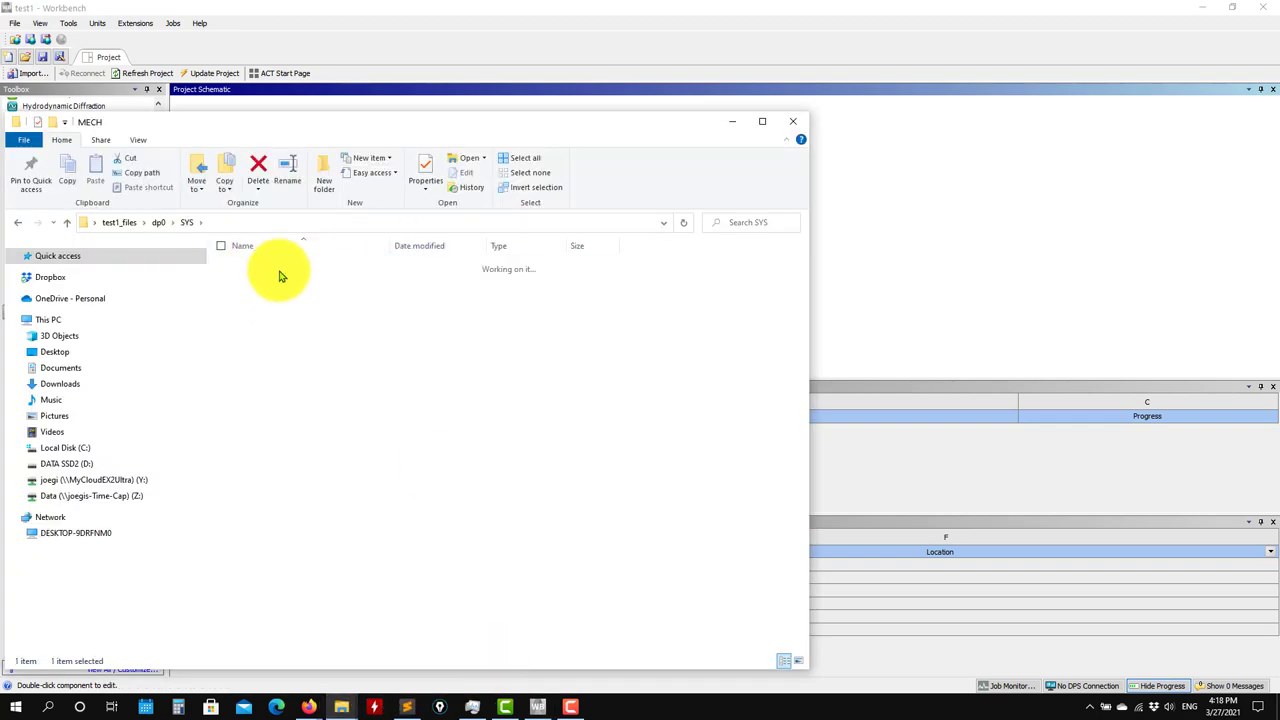
drag(540, 122, 760, 110)
click(958, 110)
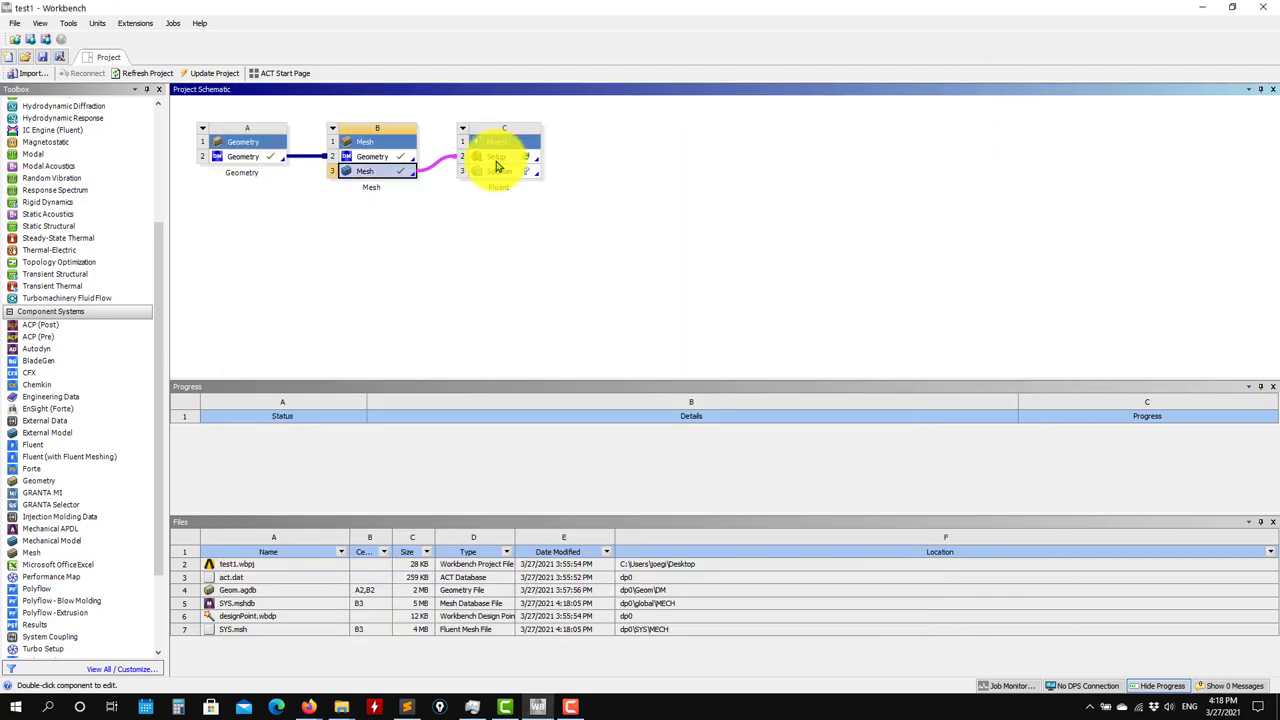
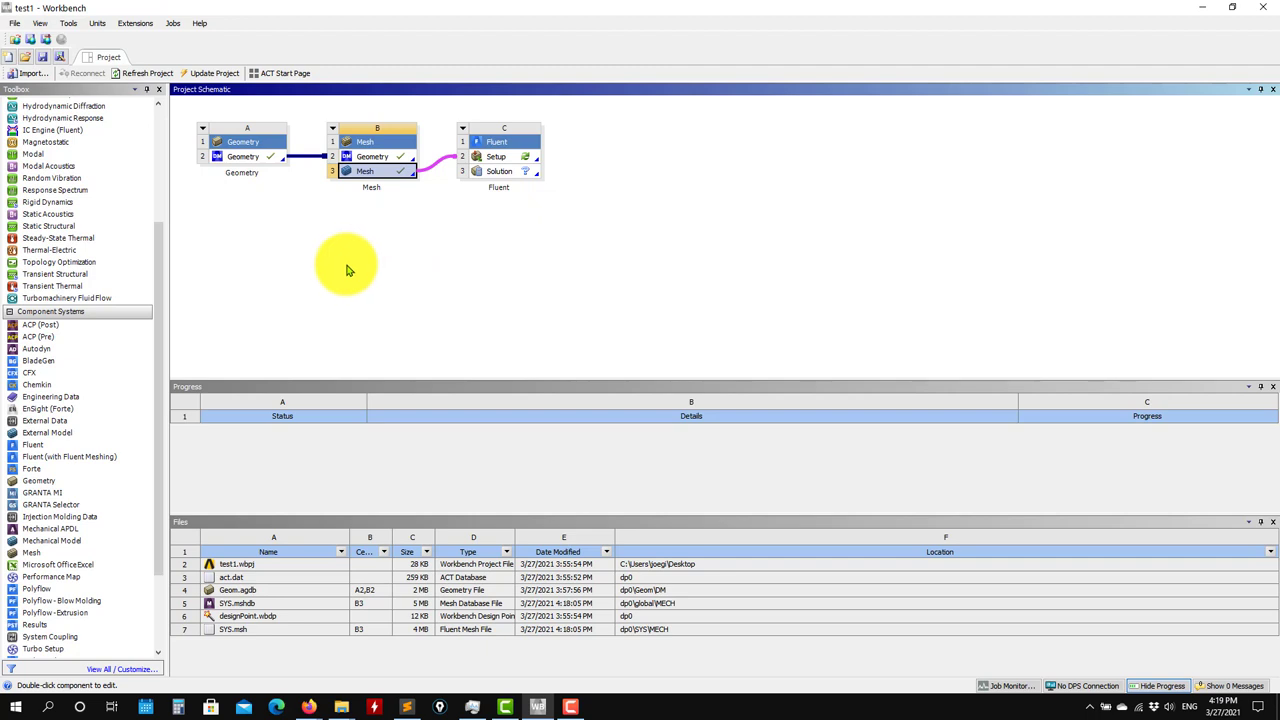
- Delete the Fluent system from the project schematic and save the project
right_click(463, 131)
click(490, 220)
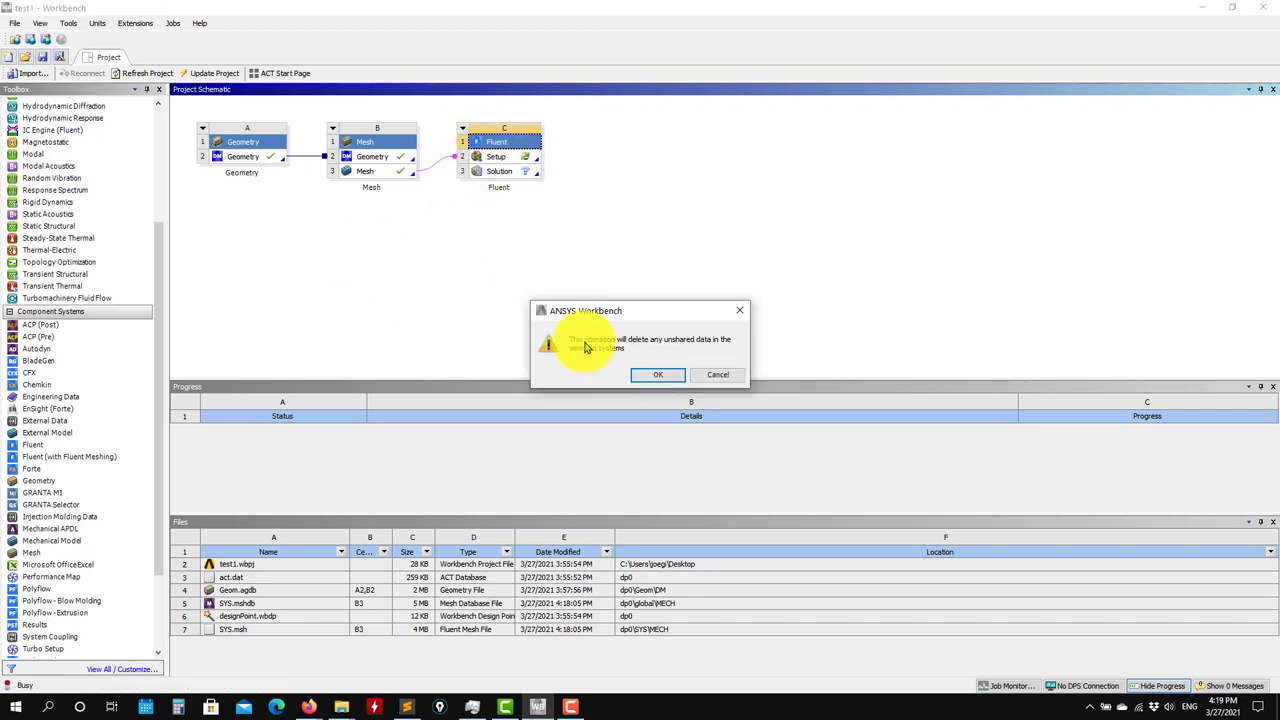
click(654, 374)
click(45, 60)
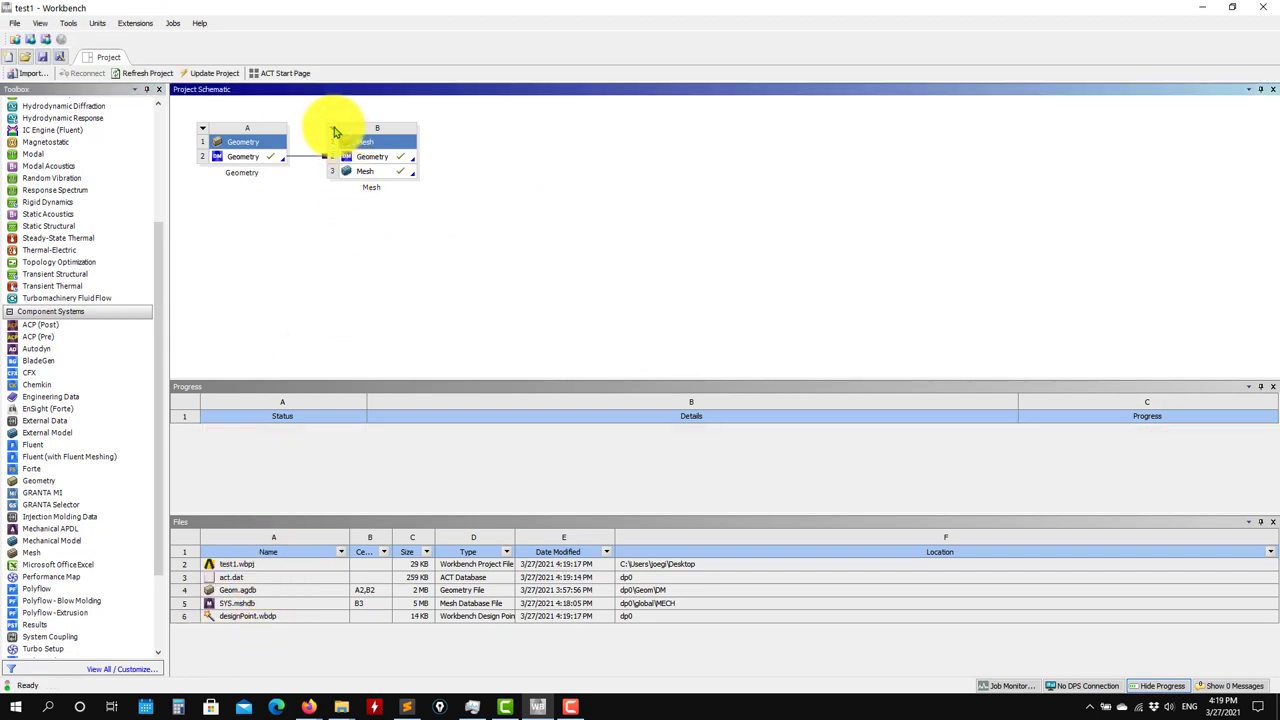
- Duplicate the Mesh system, keeping its upstream connections, and rename the copy "unstructred"
right_click(336, 131)
click(358, 176)
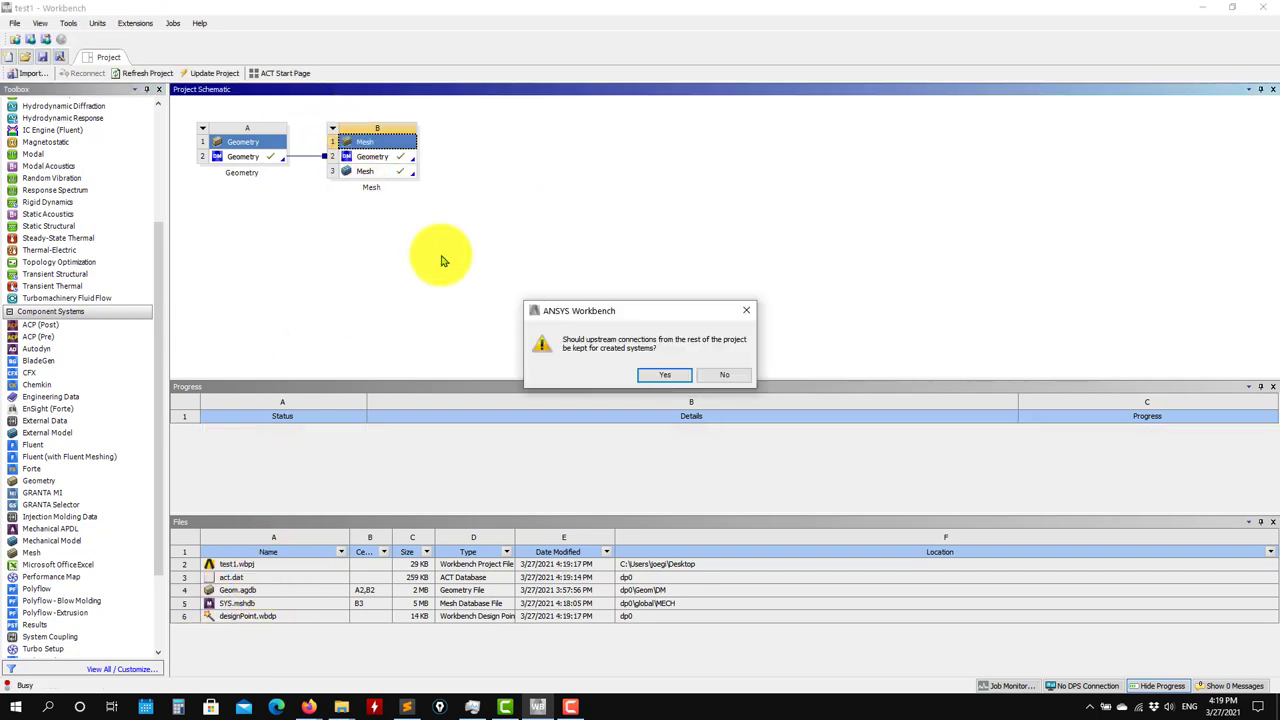
click(668, 379)
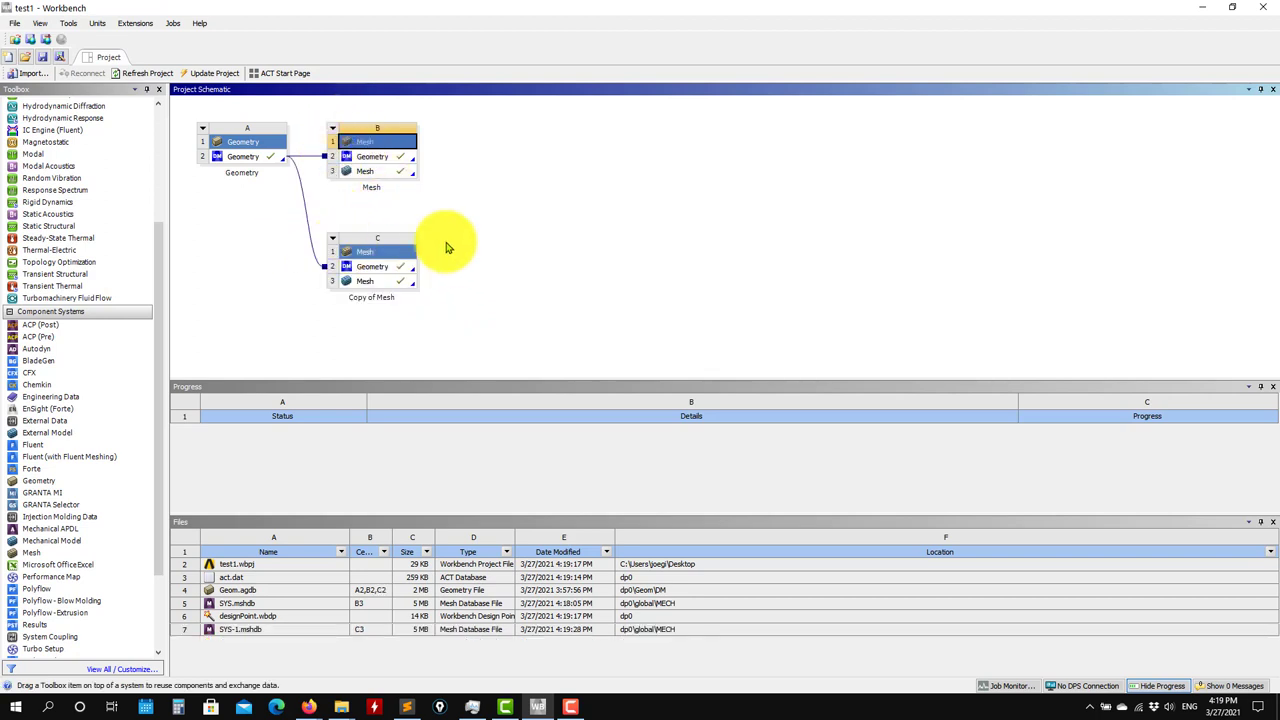
right_click(334, 240)
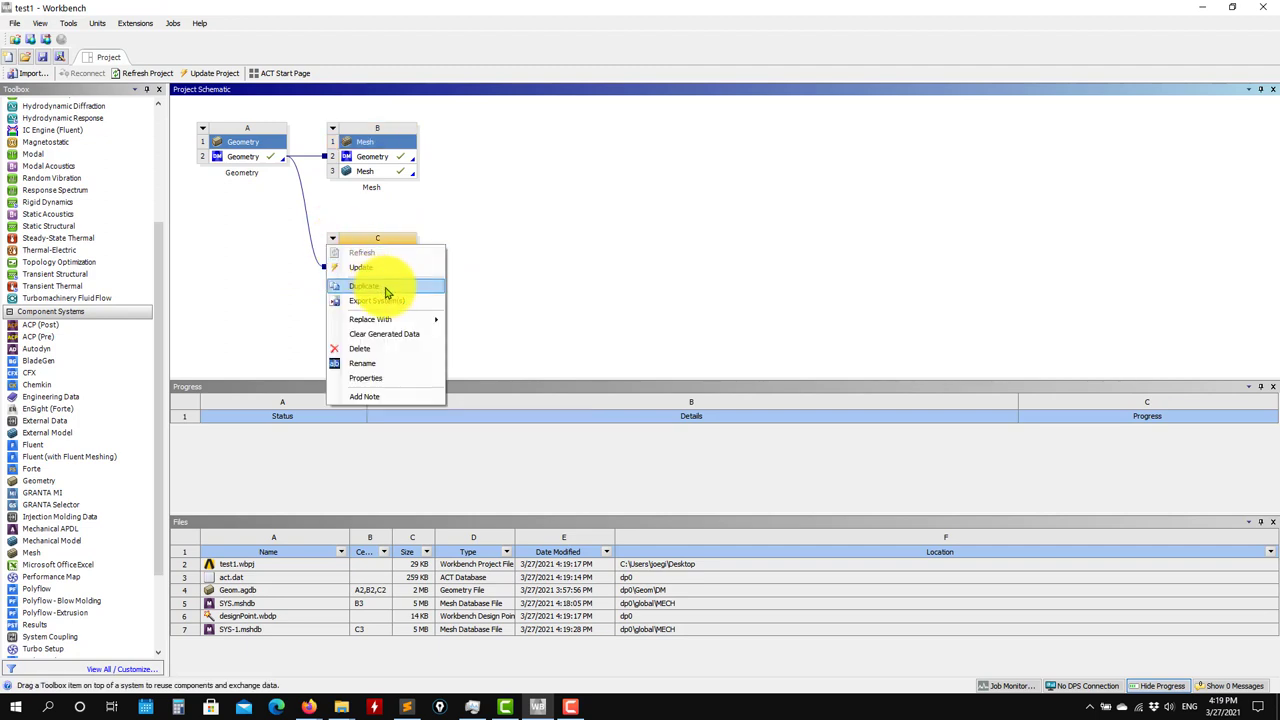
click(392, 363)
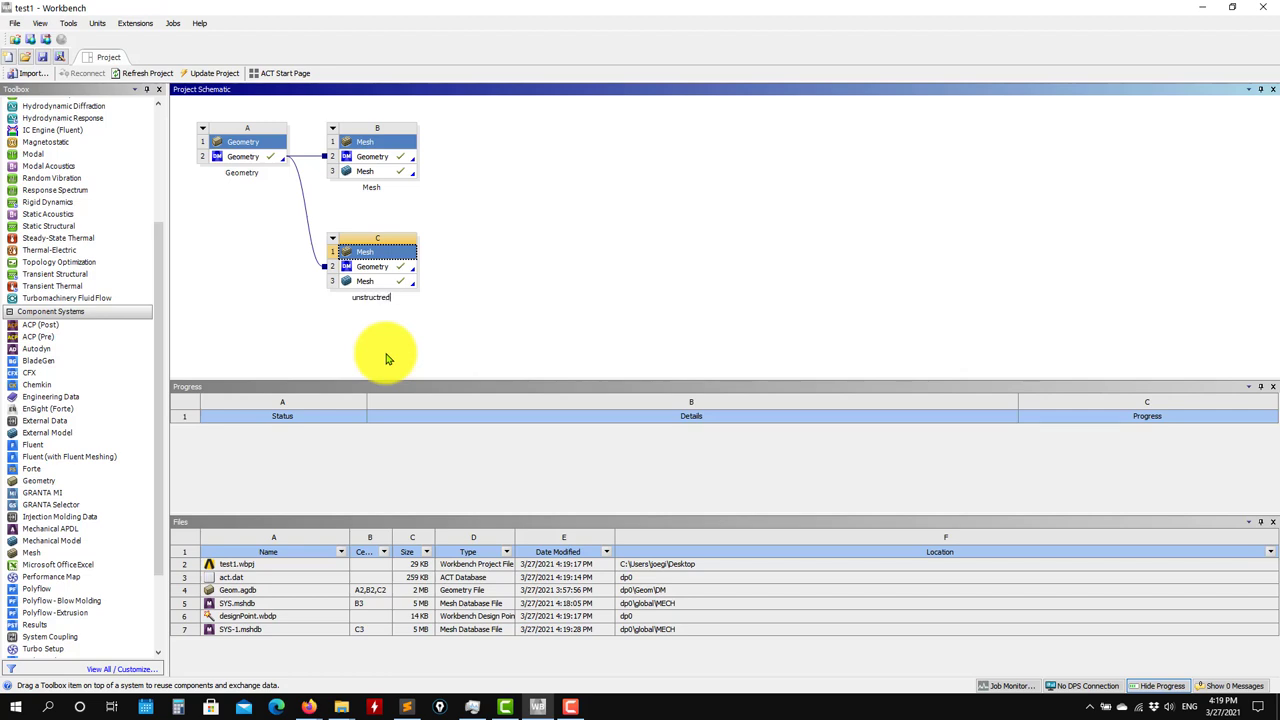
click(385, 281)
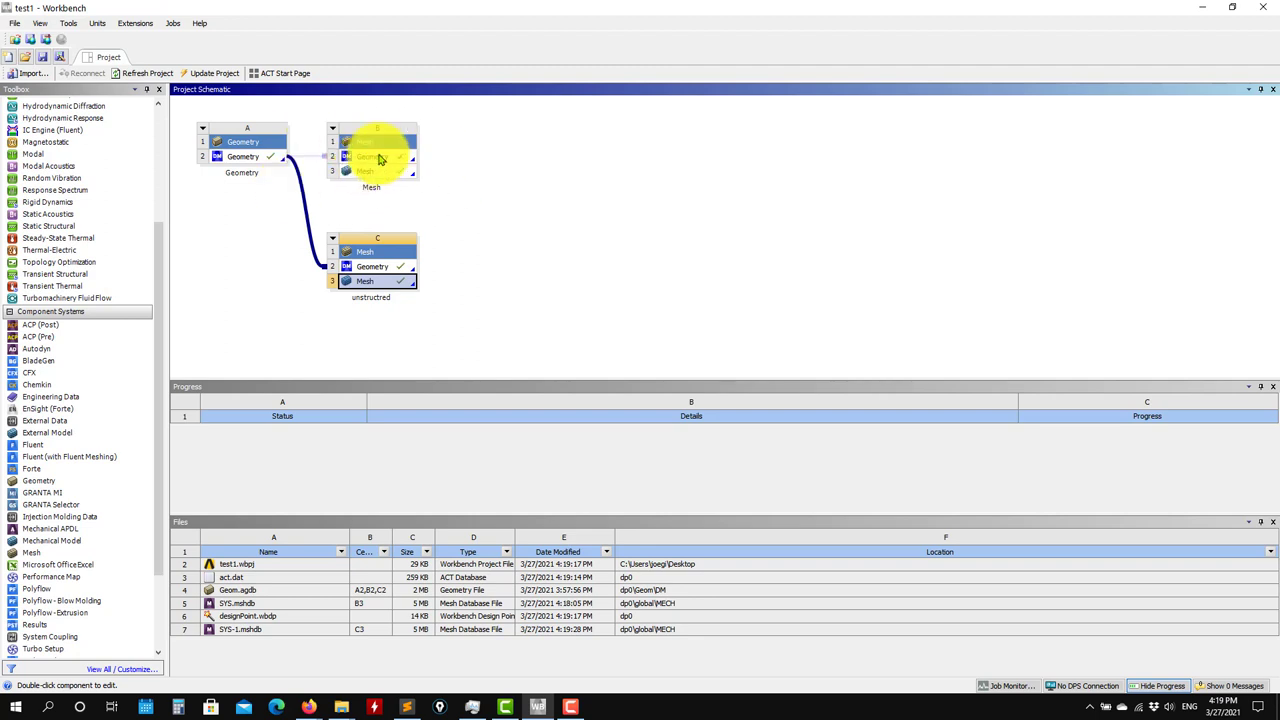
- Open the mesh of the "unstructred" system in Meshing and clear its generated data
double_click(370, 287)
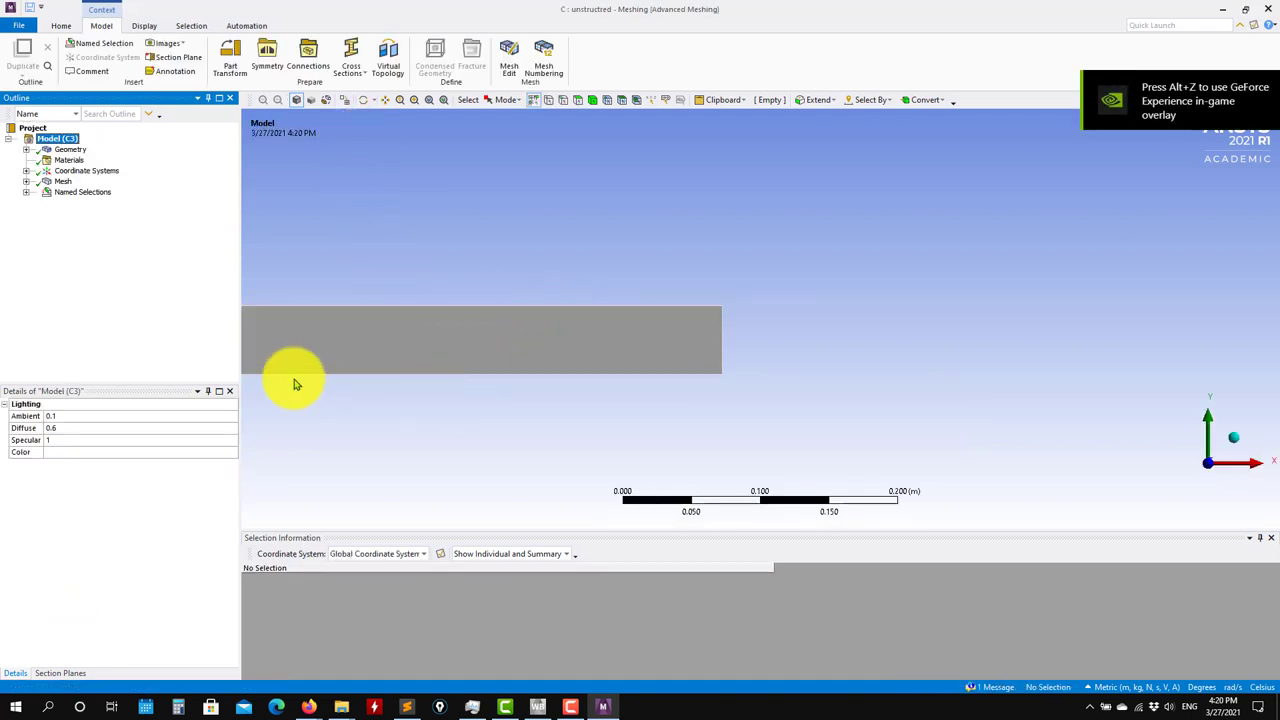
click(45, 183)
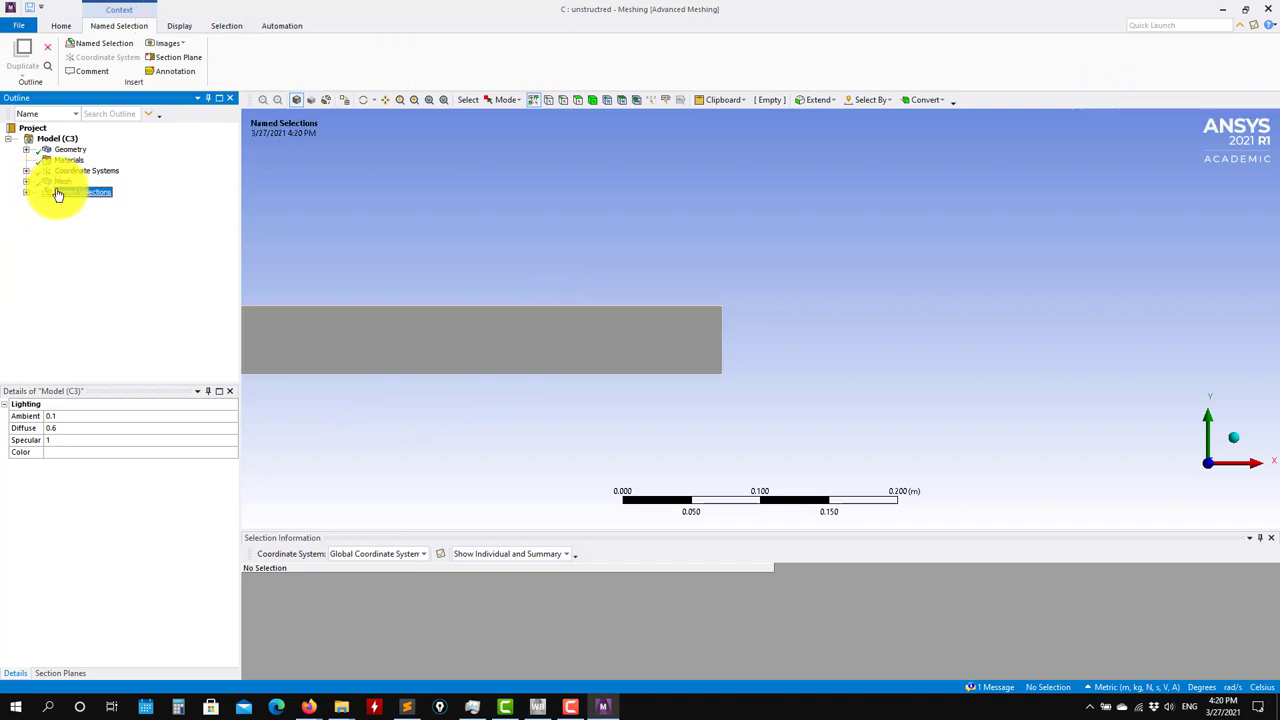
ctrl+middle_drag(420, 309, 995, 348)
scroll(672, 382, down, 4)
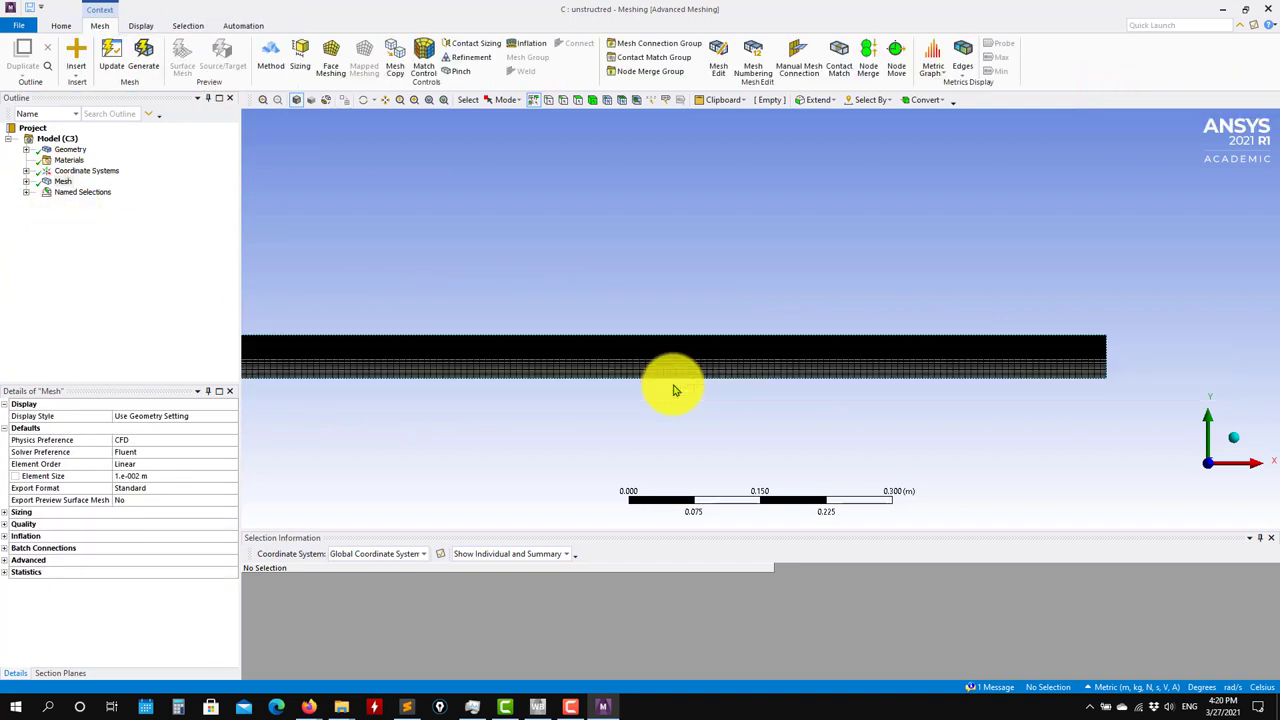
click(62, 183)
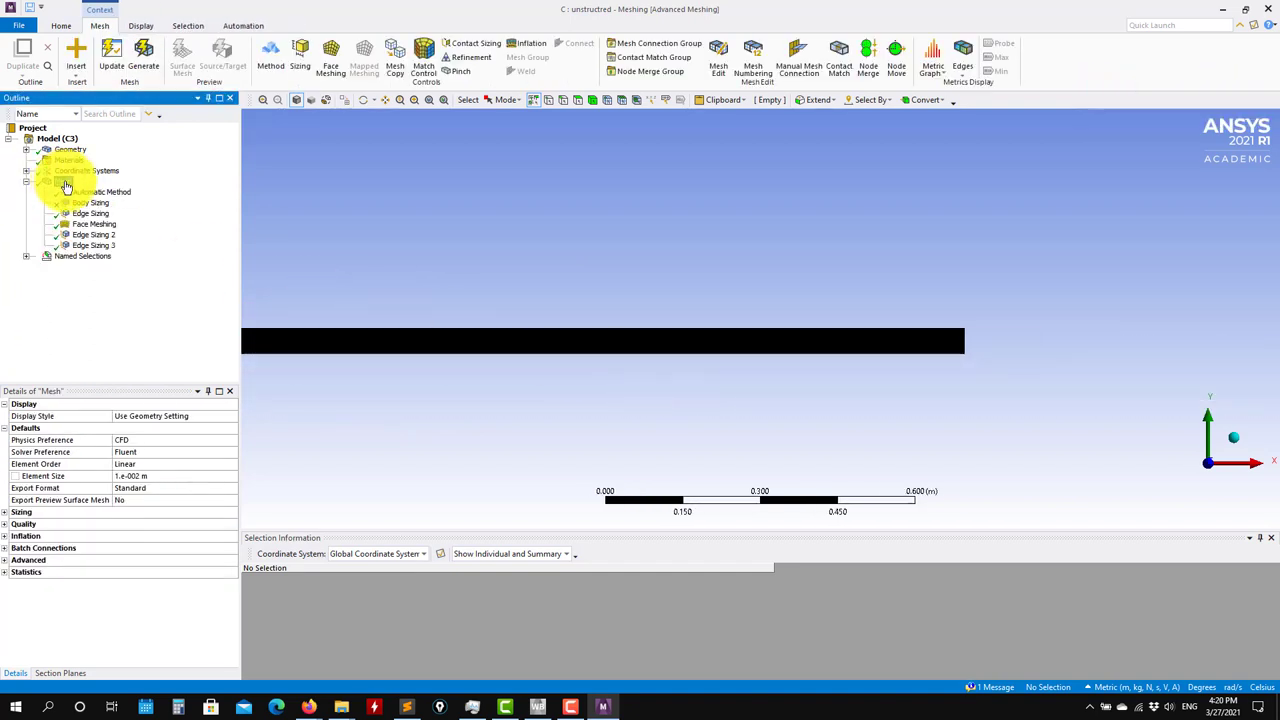
right_click(66, 187)
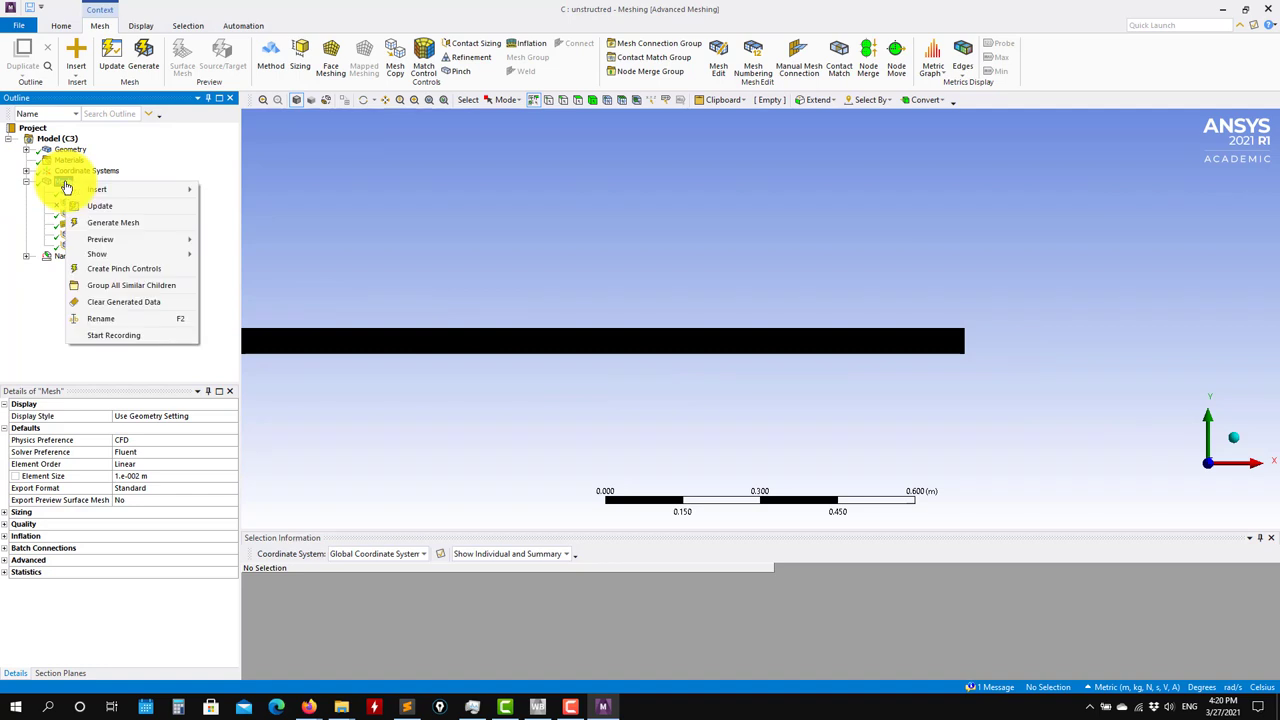
click(150, 301)
click(662, 399)
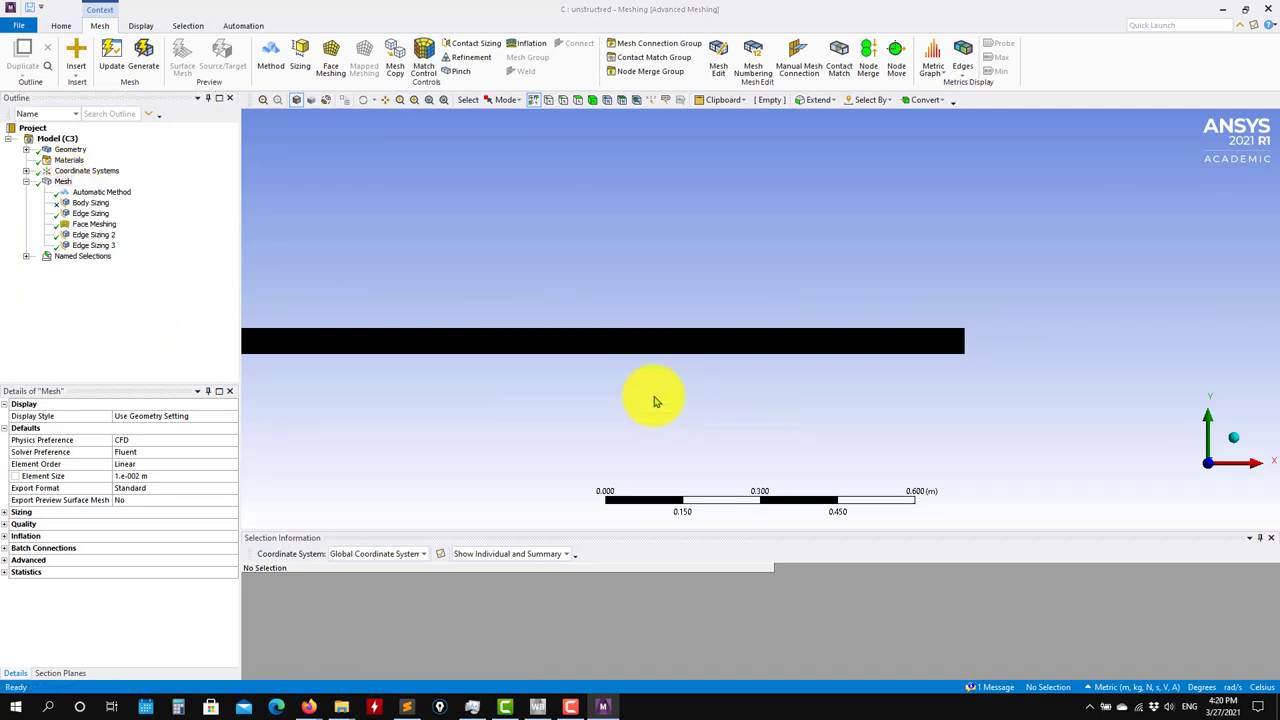
- Delete the three edge sizings and the face meshing control from the mesh
click(96, 245)
shift+click(93, 214)
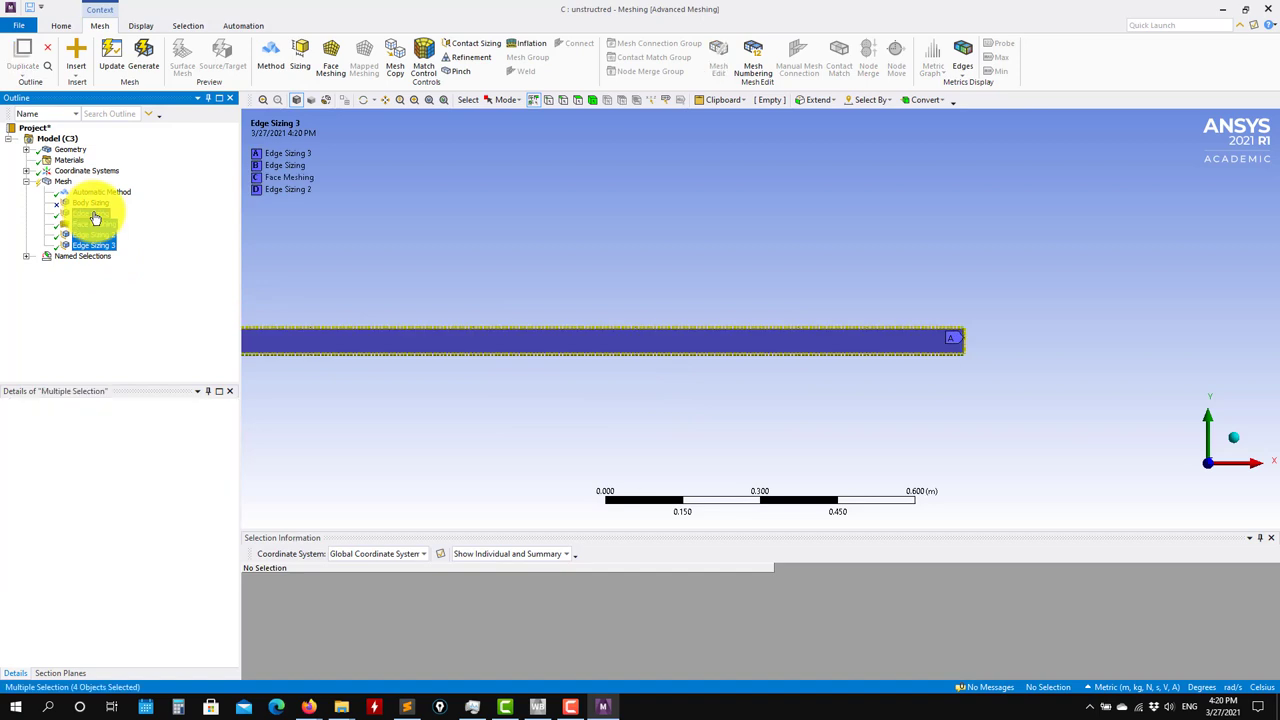
right_click(94, 214)
click(159, 346)
click(634, 397)
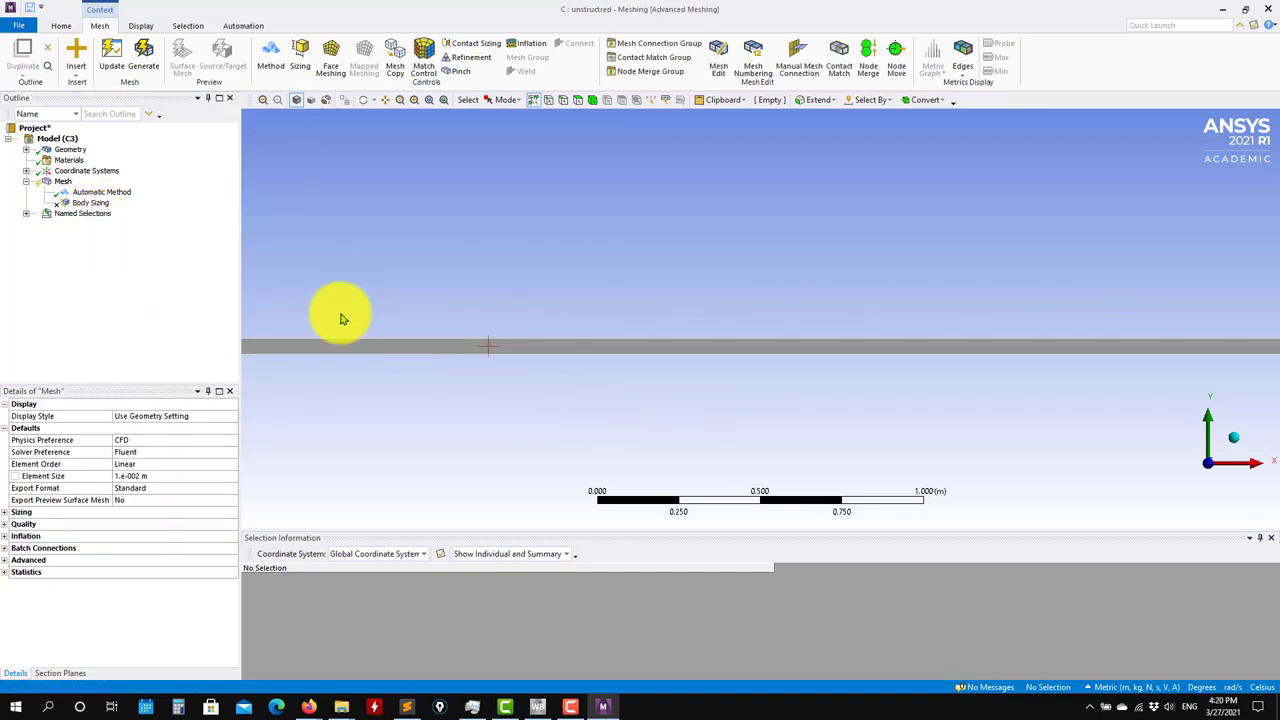
- Expand the named selections and change the pipe body's mesh method to Triangles
click(26, 213)
ctrl+middle_drag(460, 382, 926, 400)
mouse_move(600, 331)
ctrl+middle_down()
mouse_move(583, 311)
mouse_move(1127, 288)
ctrl+middle_up()
ctrl+middle_drag(762, 334, 388, 292)
ctrl+middle_drag(480, 300, 645, 336)
scroll(383, 409, up, 3)
click(88, 196)
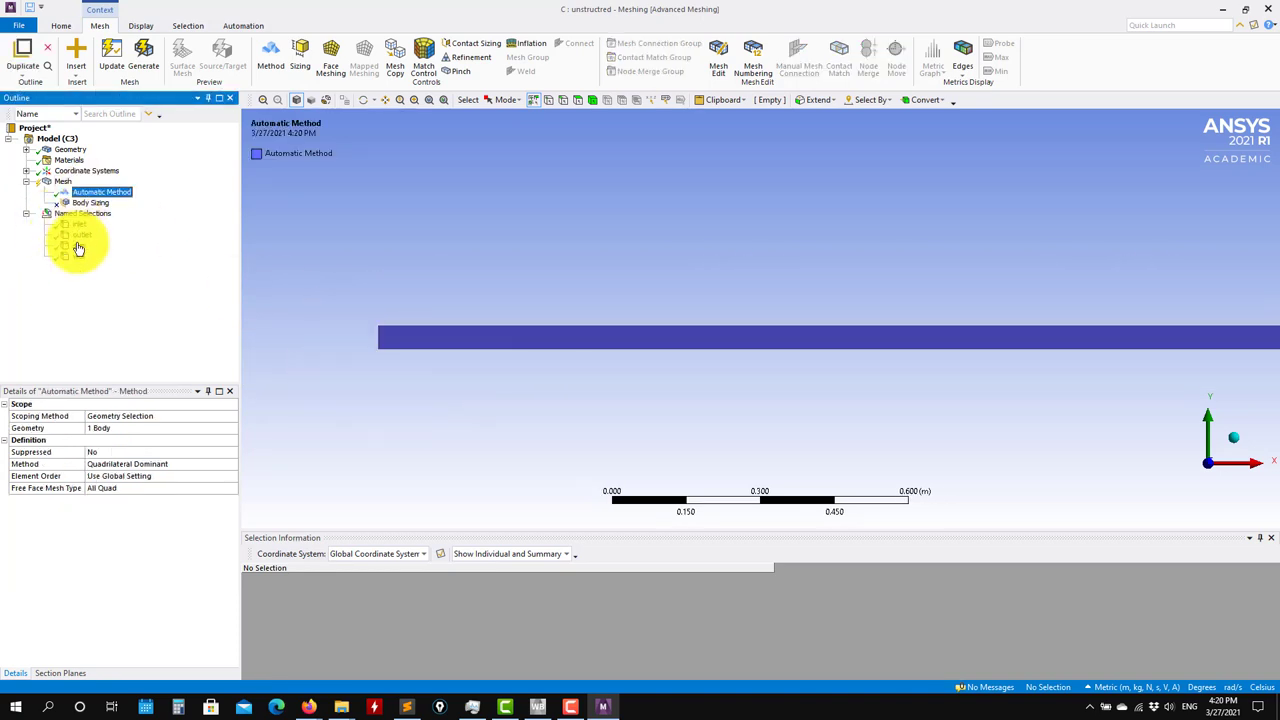
click(223, 472)
click(232, 466)
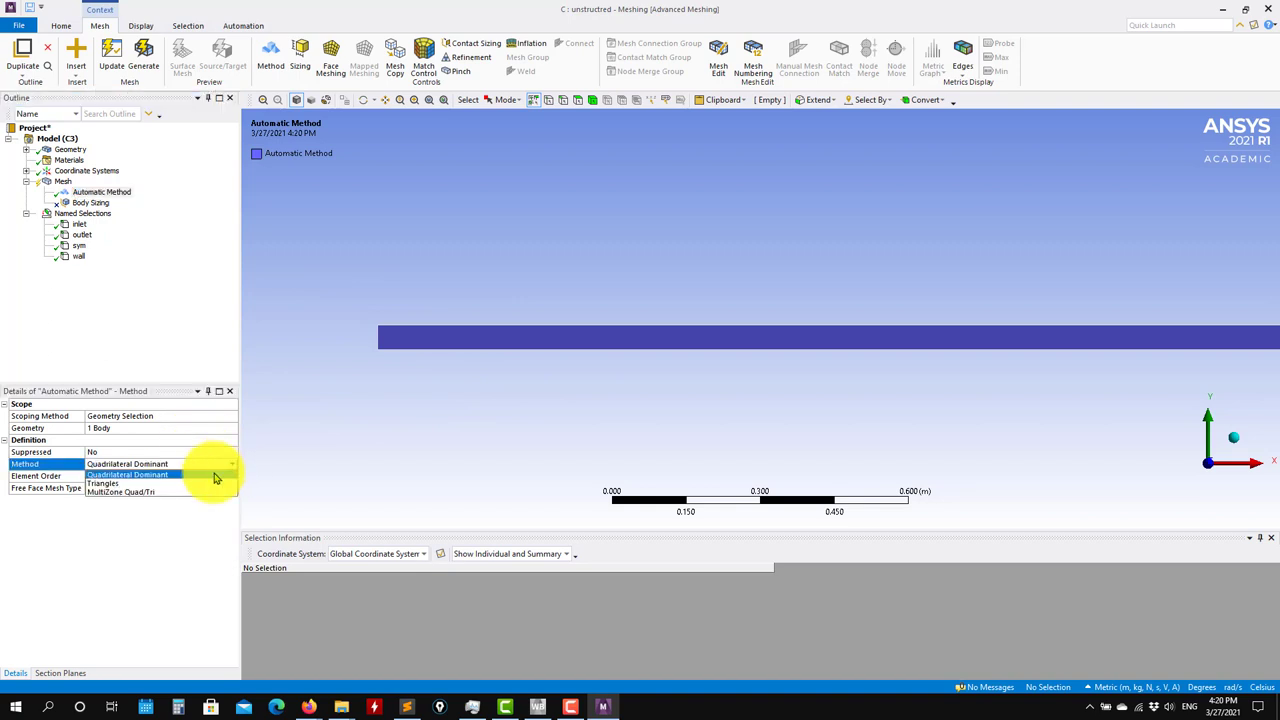
click(134, 486)
- Unsuppress the body sizing and generate the triangular mesh
click(86, 203)
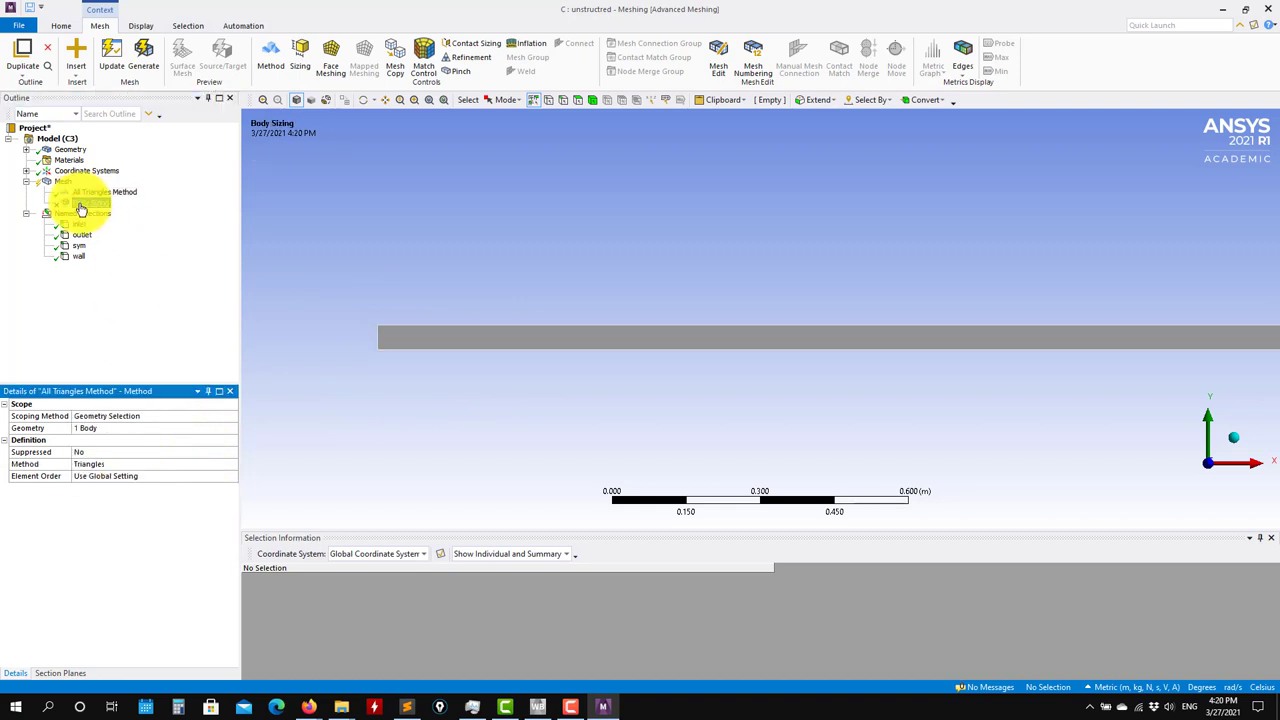
right_click(82, 209)
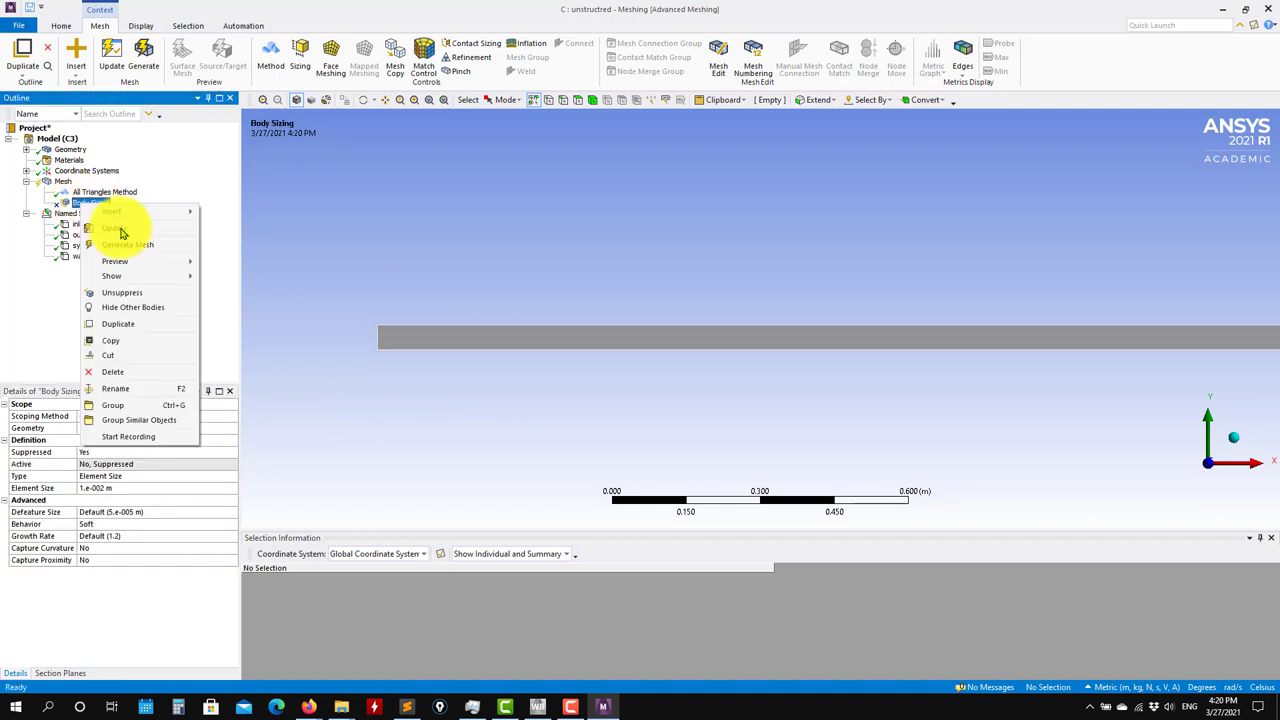
click(146, 291)
scroll(437, 362, up, 3)
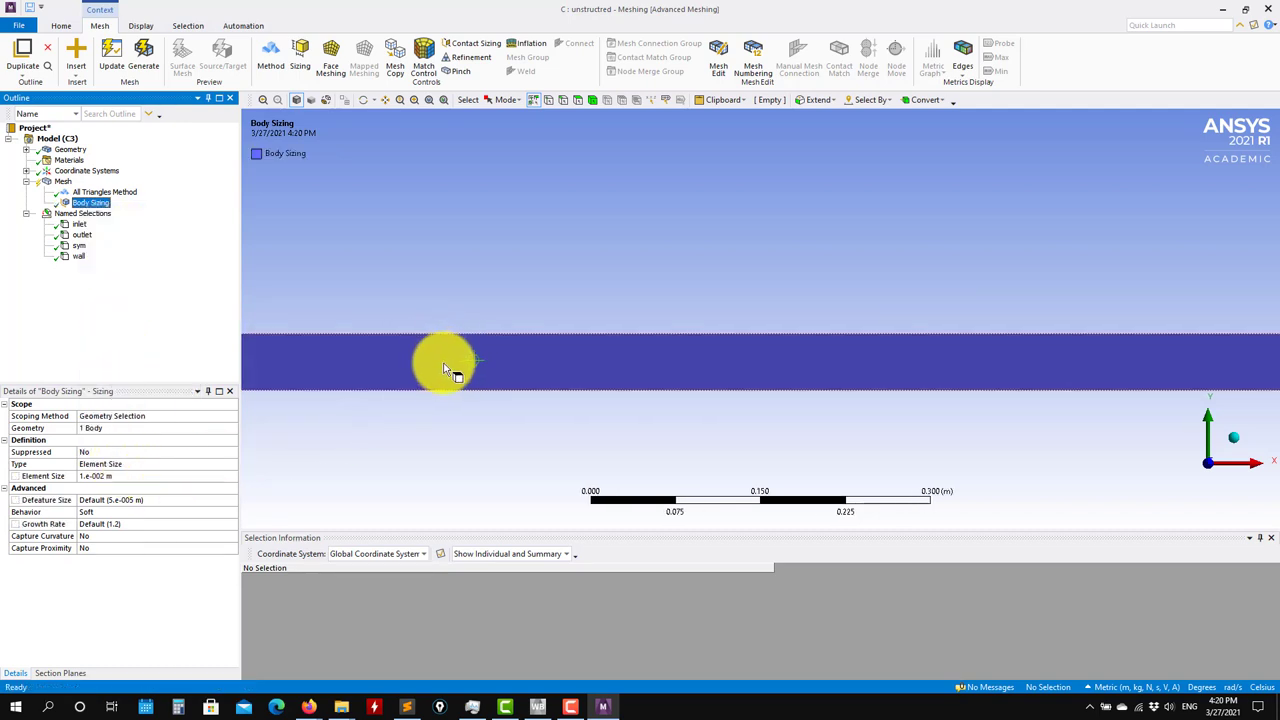
click(143, 60)
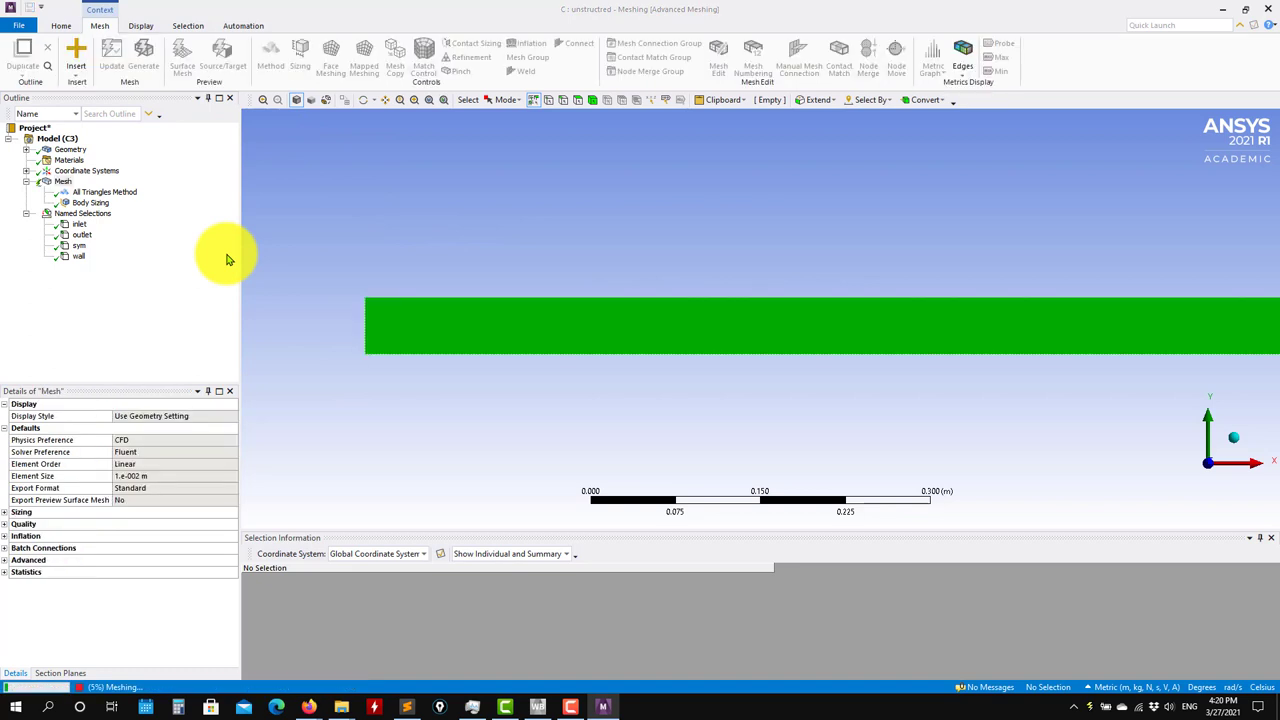
click(88, 203)
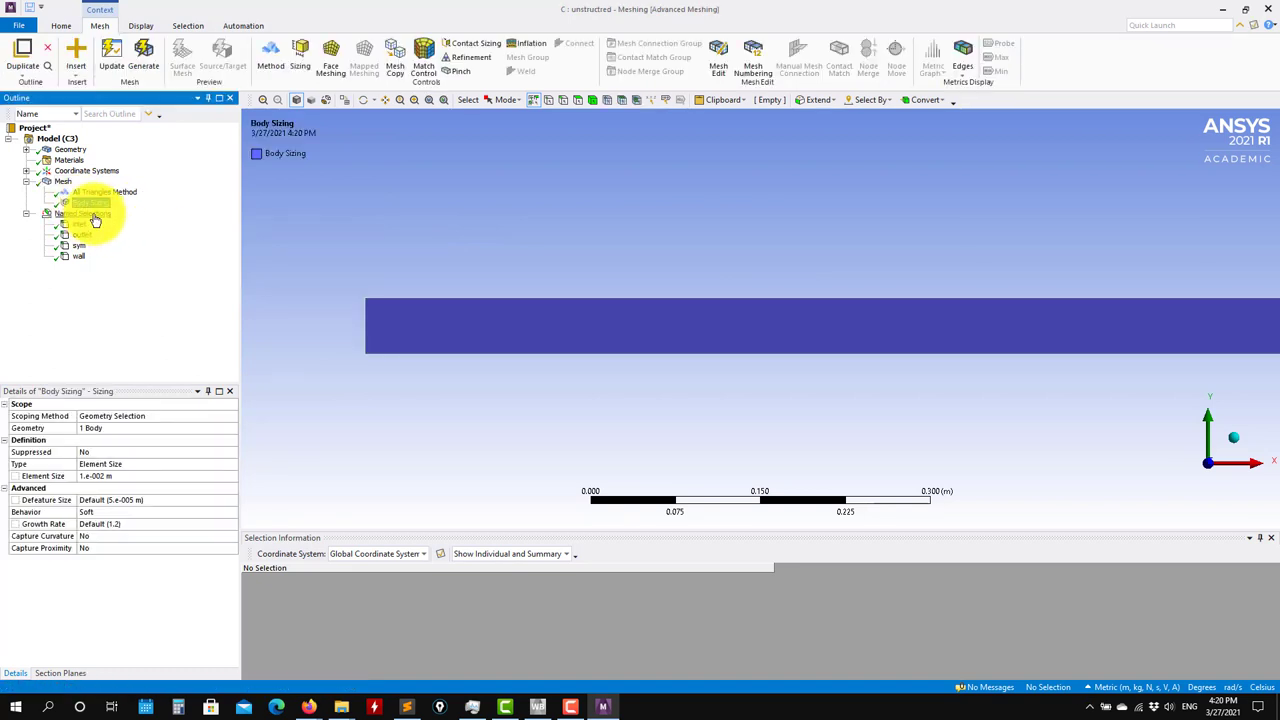
click(62, 181)
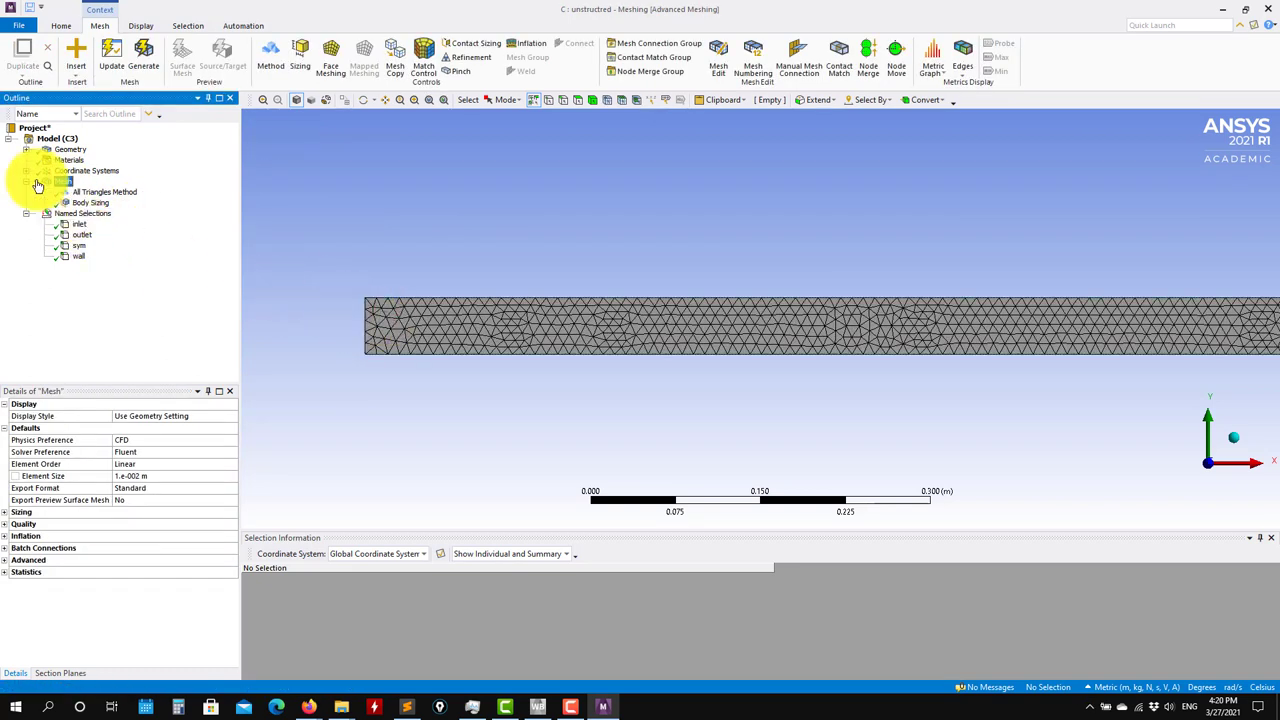
- Examine the triangular elements near the inlet end of the pipe
right_click(66, 184)
mouse_move(131, 191)
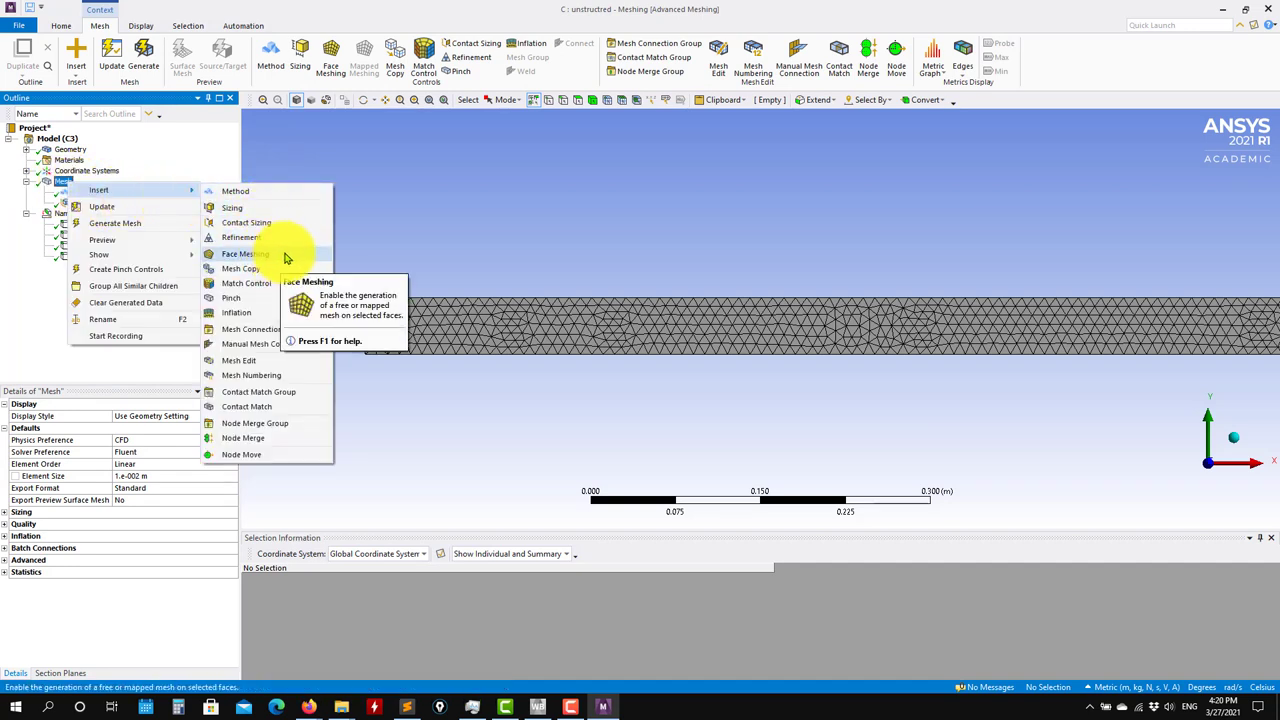
click(549, 372)
scroll(600, 374, up, 1)
ctrl+middle_drag(620, 374, 906, 387)
scroll(819, 397, up, 1)
scroll(820, 398, up, 3)
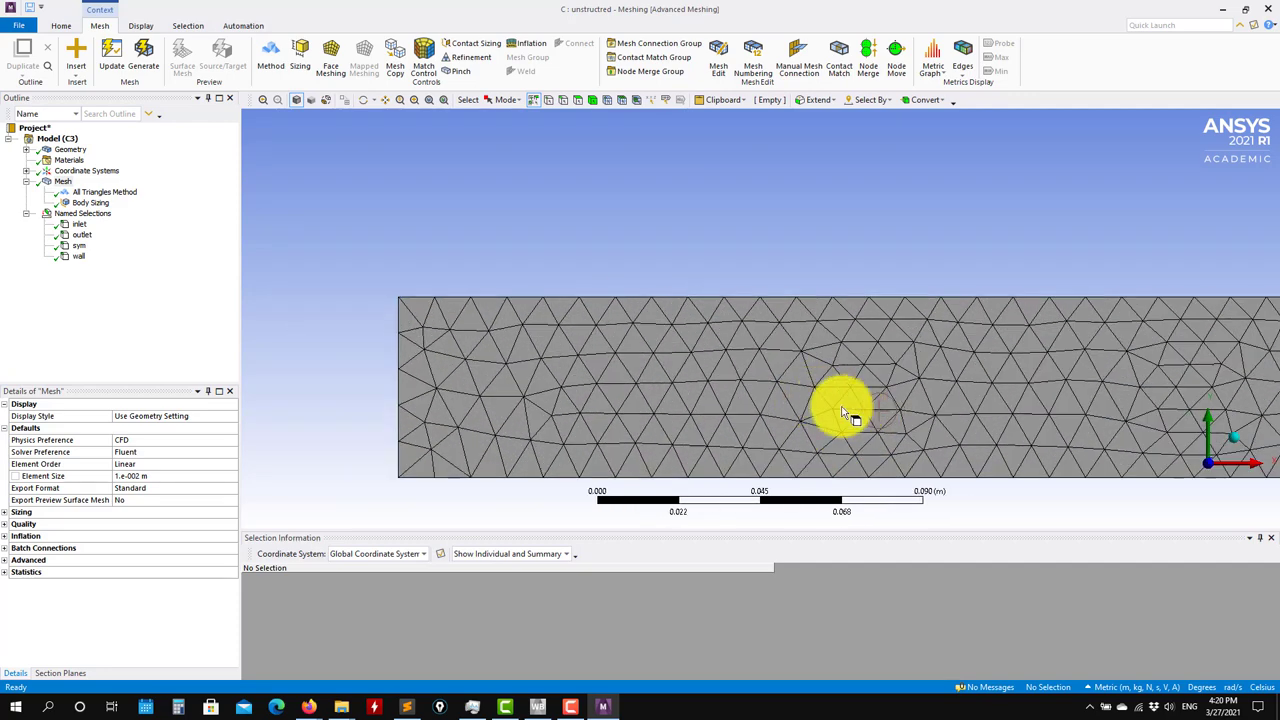
ctrl+middle_drag(1154, 396, 877, 314)
middle_drag(565, 372, 800, 406)
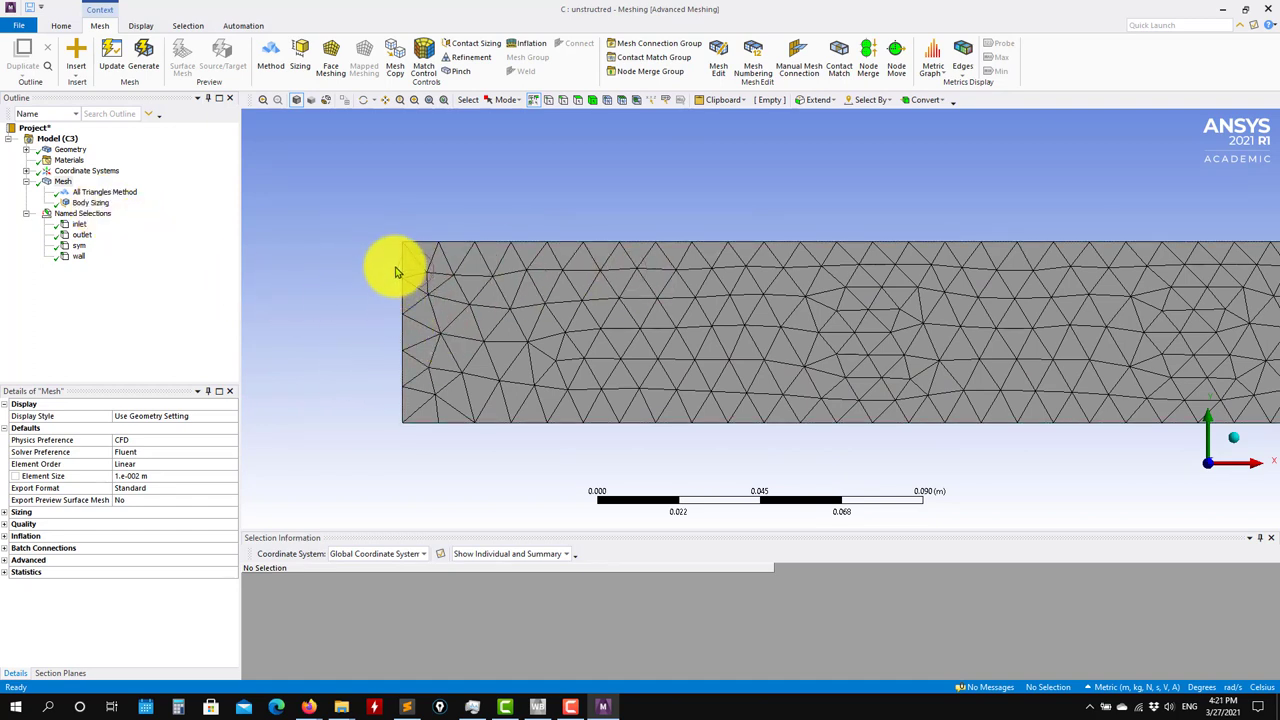
click(358, 258)
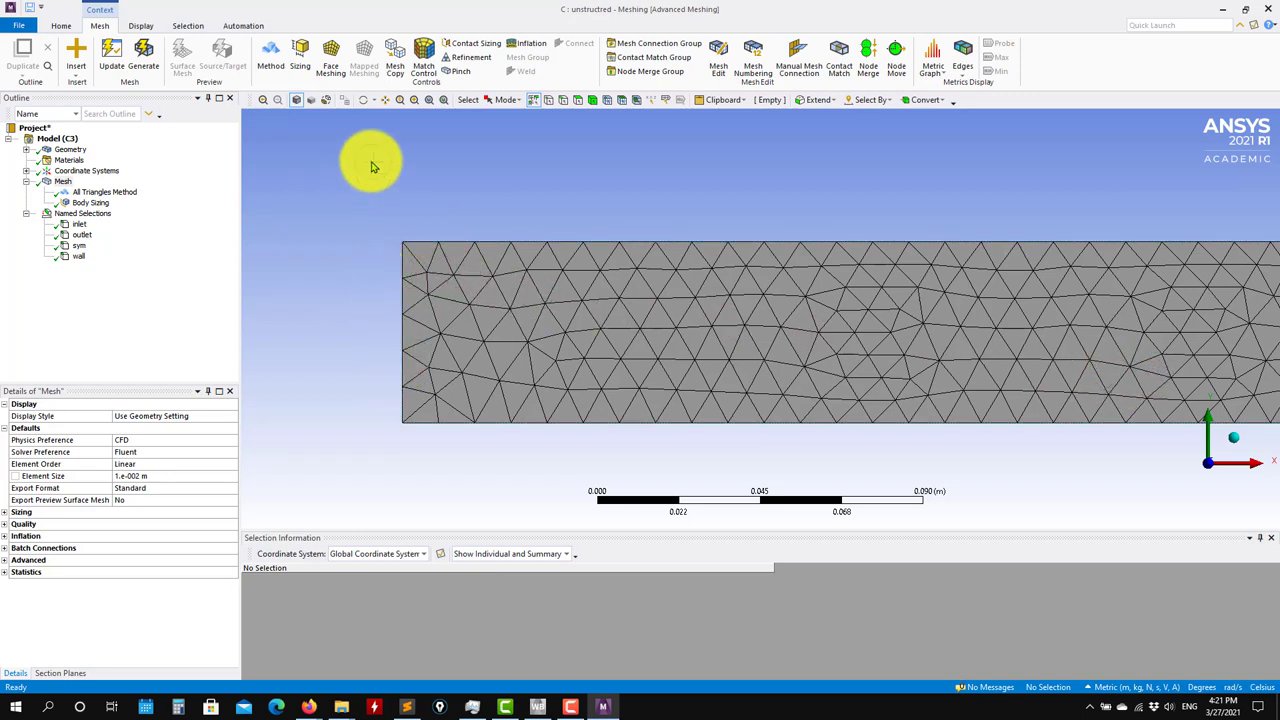
- Add an edge sizing with a 5e-3 m element size to the pipe's inlet edge and regenerate the mesh
click(404, 289)
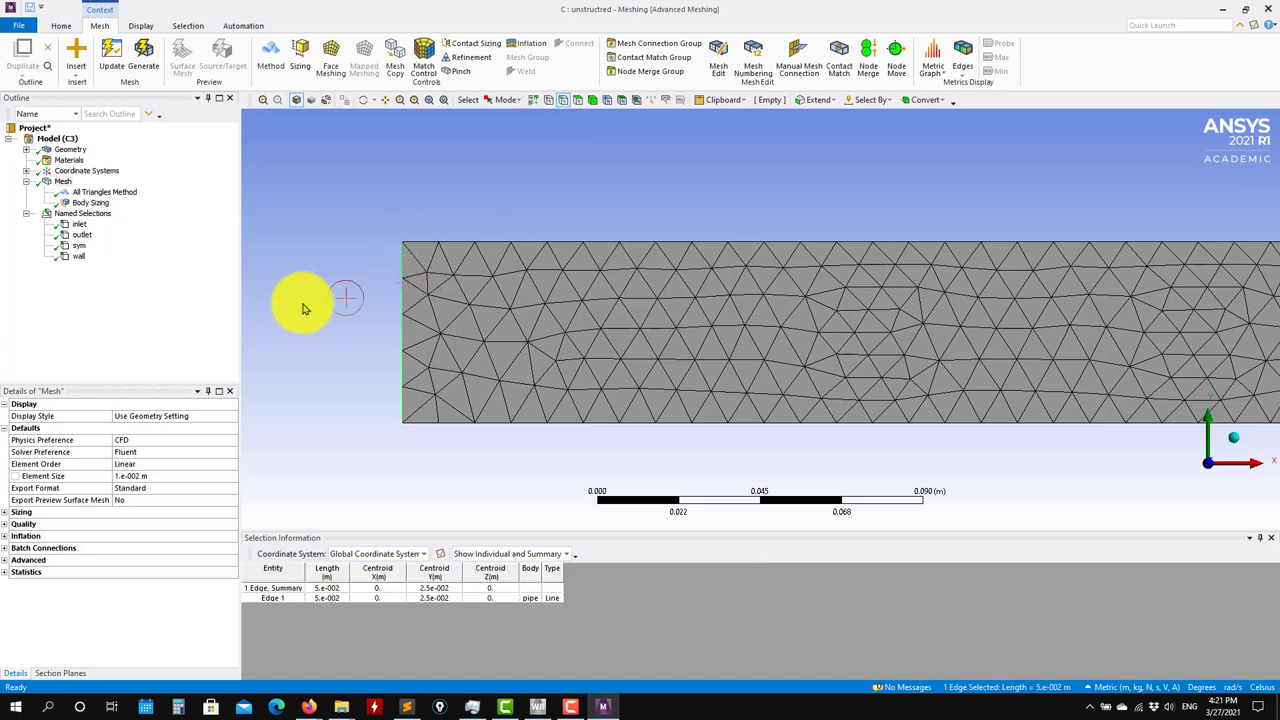
right_click(70, 183)
mouse_move(72, 190)
click(256, 205)
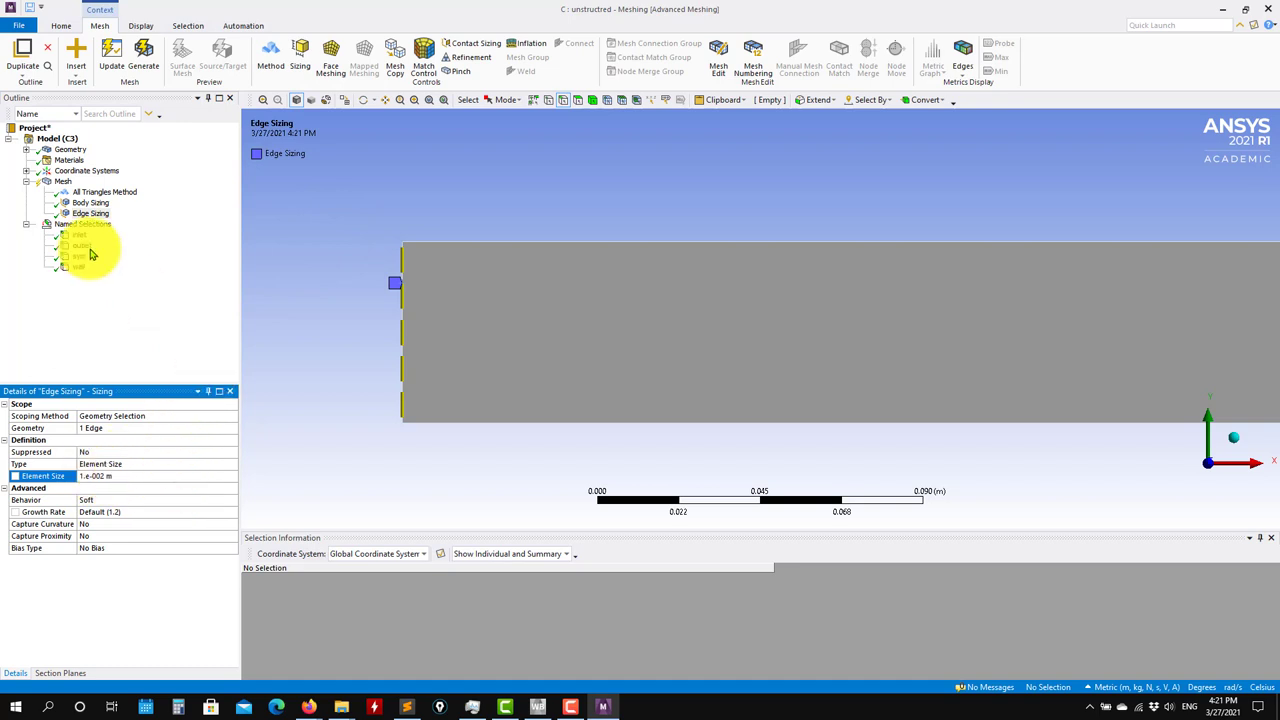
click(91, 213)
click(123, 474)
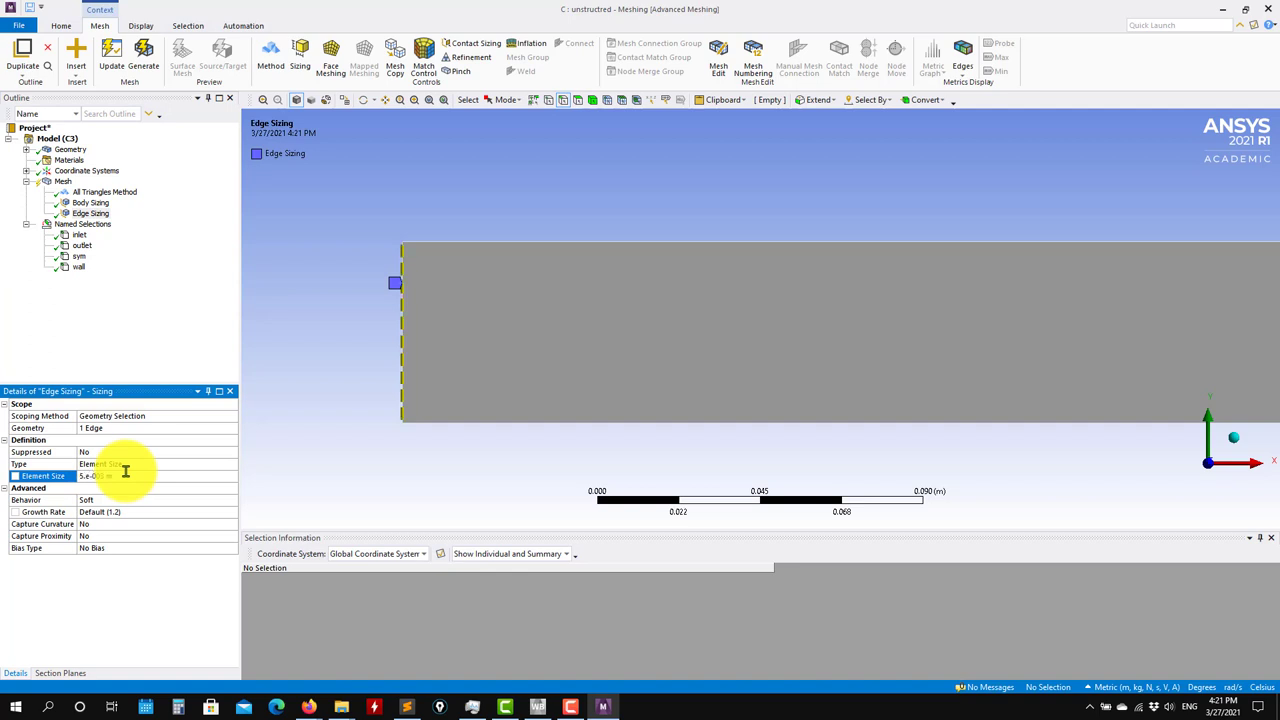
click(141, 58)
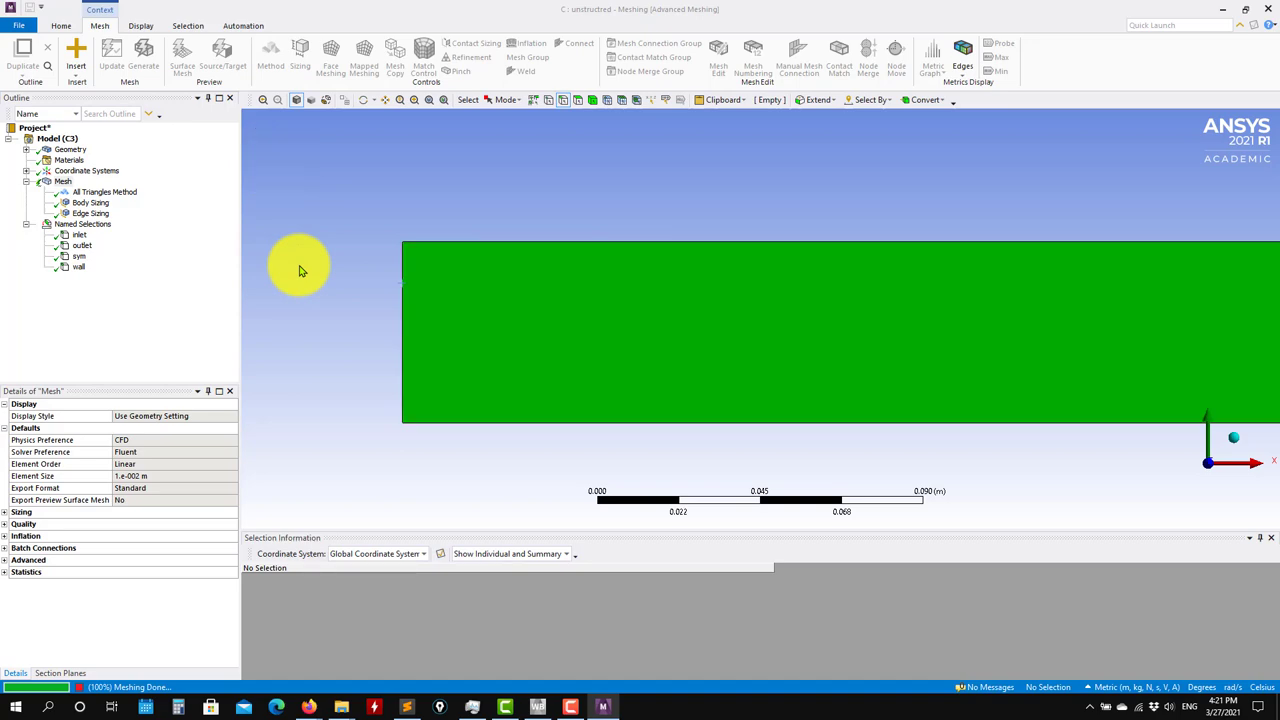
- Set the growth rate of the inlet edge sizing to 1.05 and regenerate the mesh
key(Down)
key(Down)
key(Down)
click(63, 181)
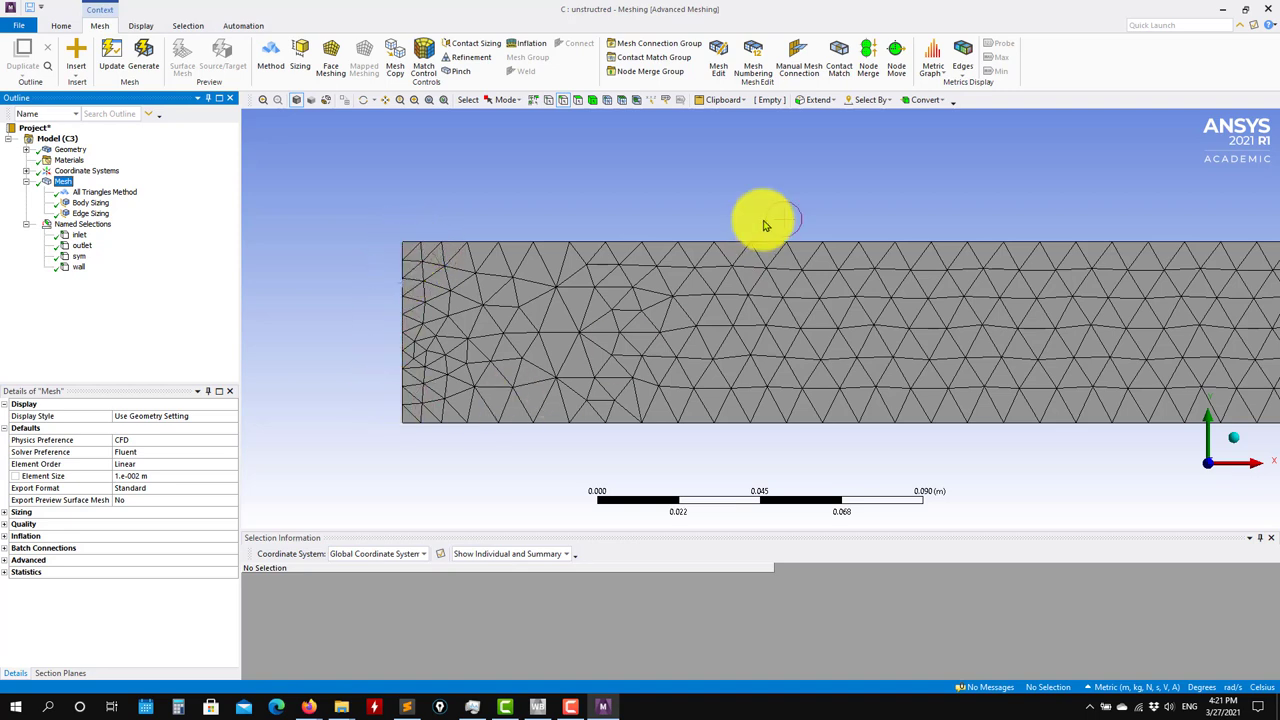
click(90, 213)
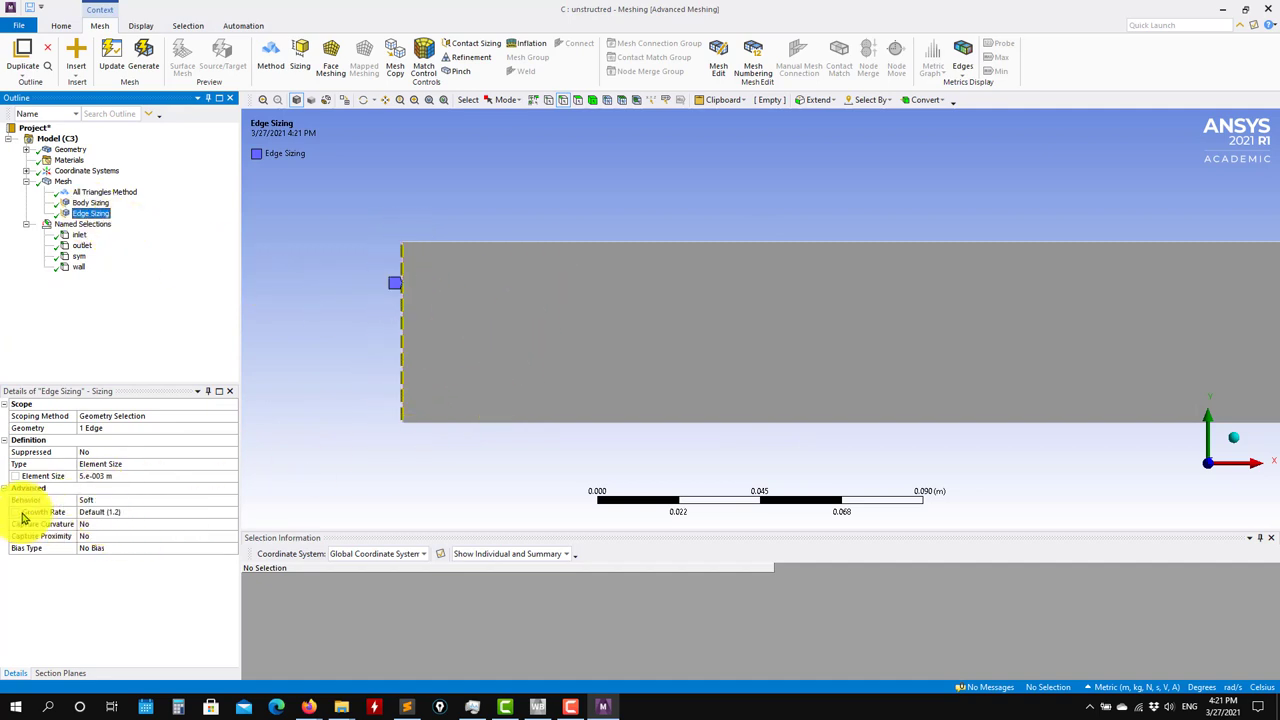
click(123, 514)
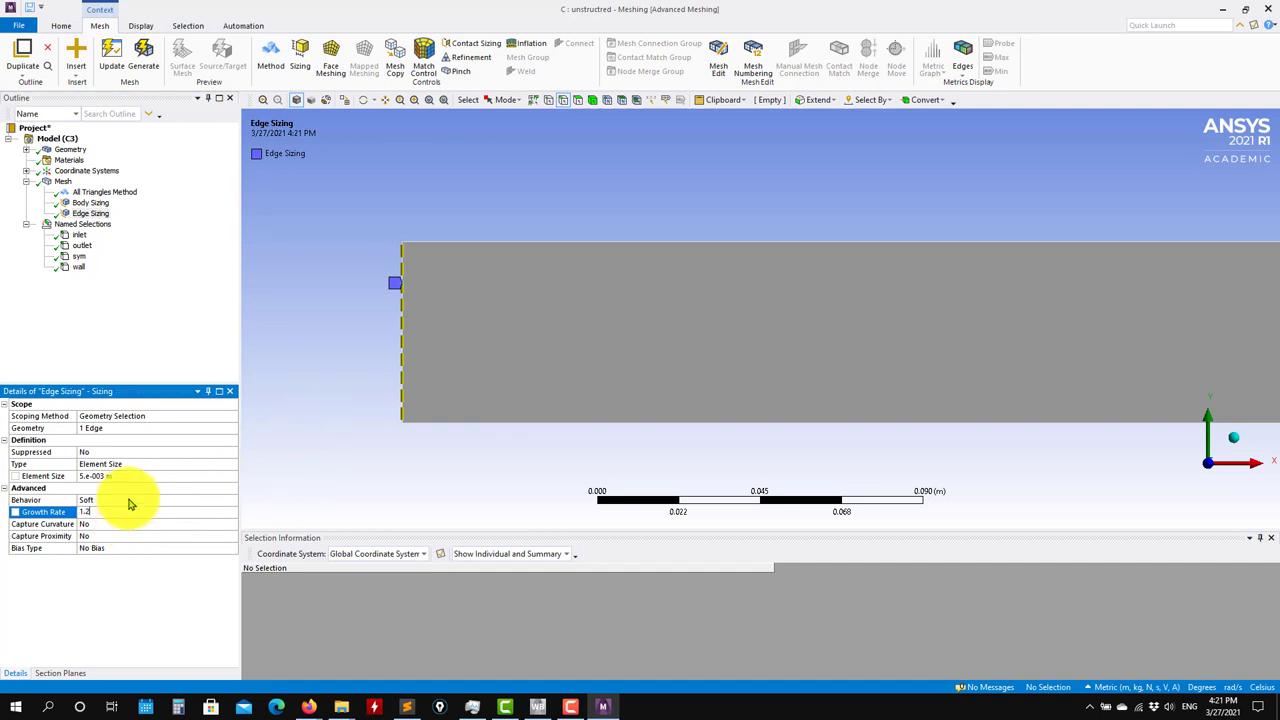
click(65, 181)
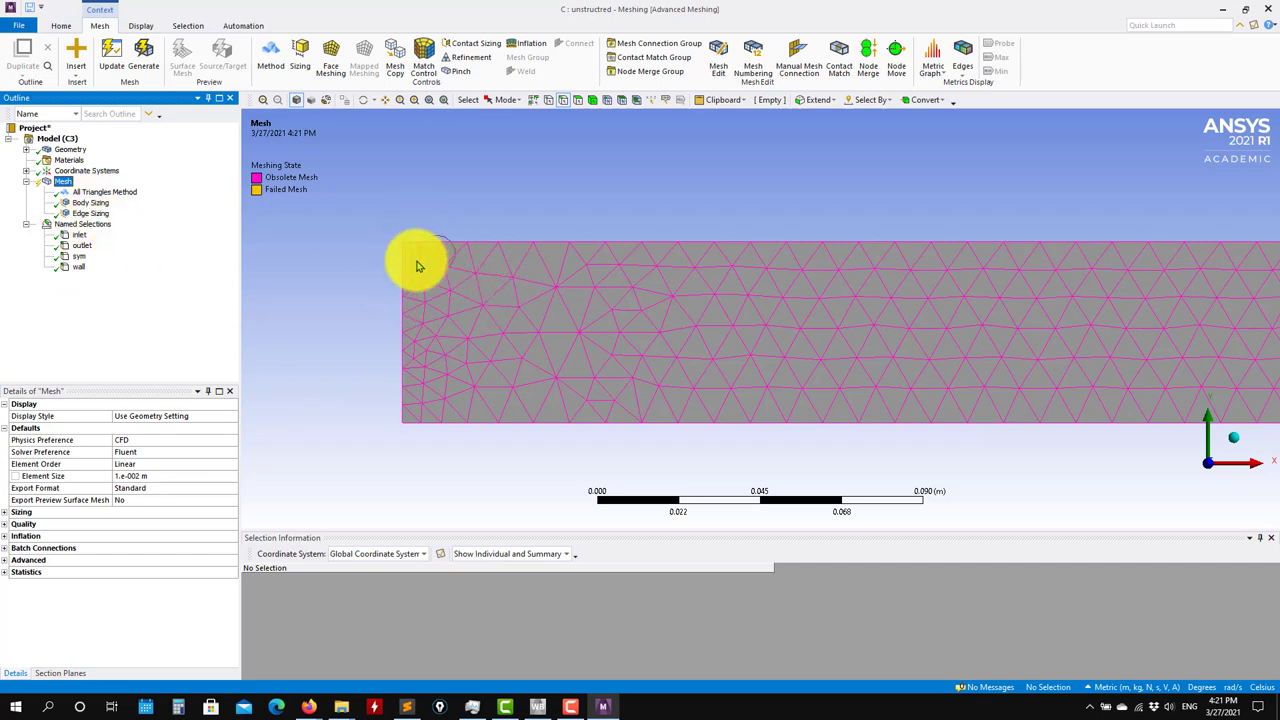
click(100, 213)
click(108, 514)
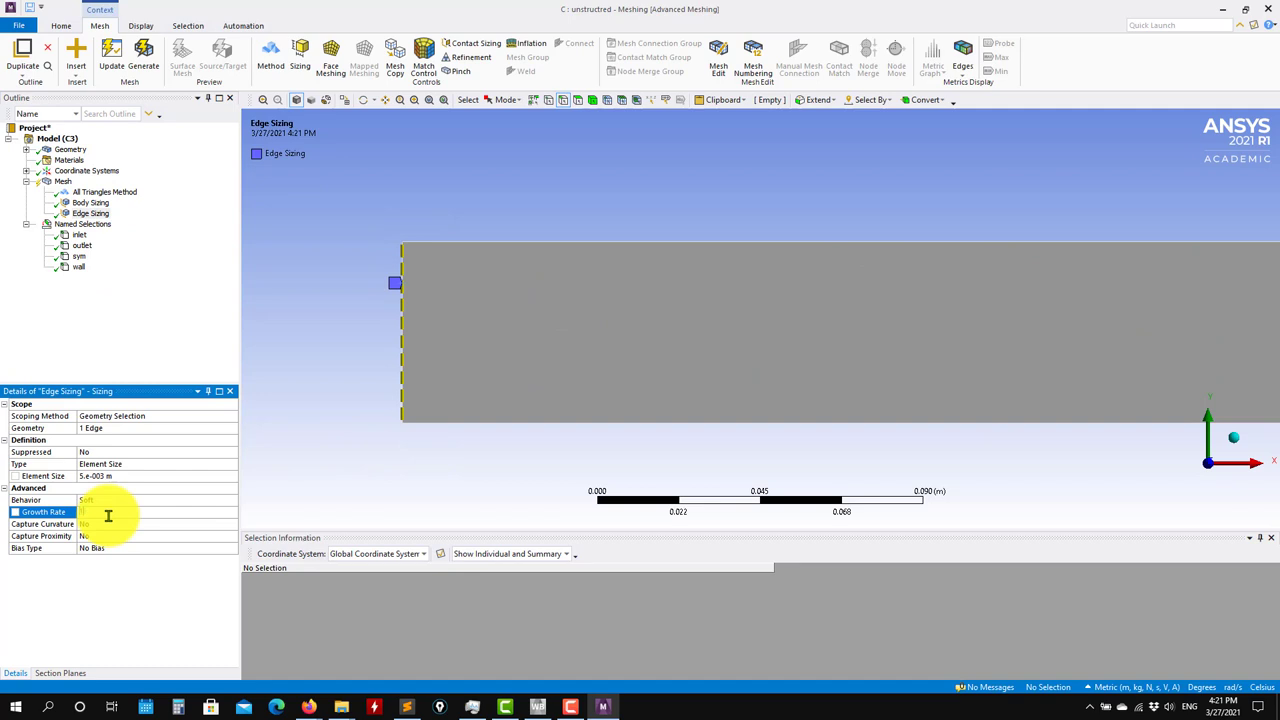
click(140, 55)
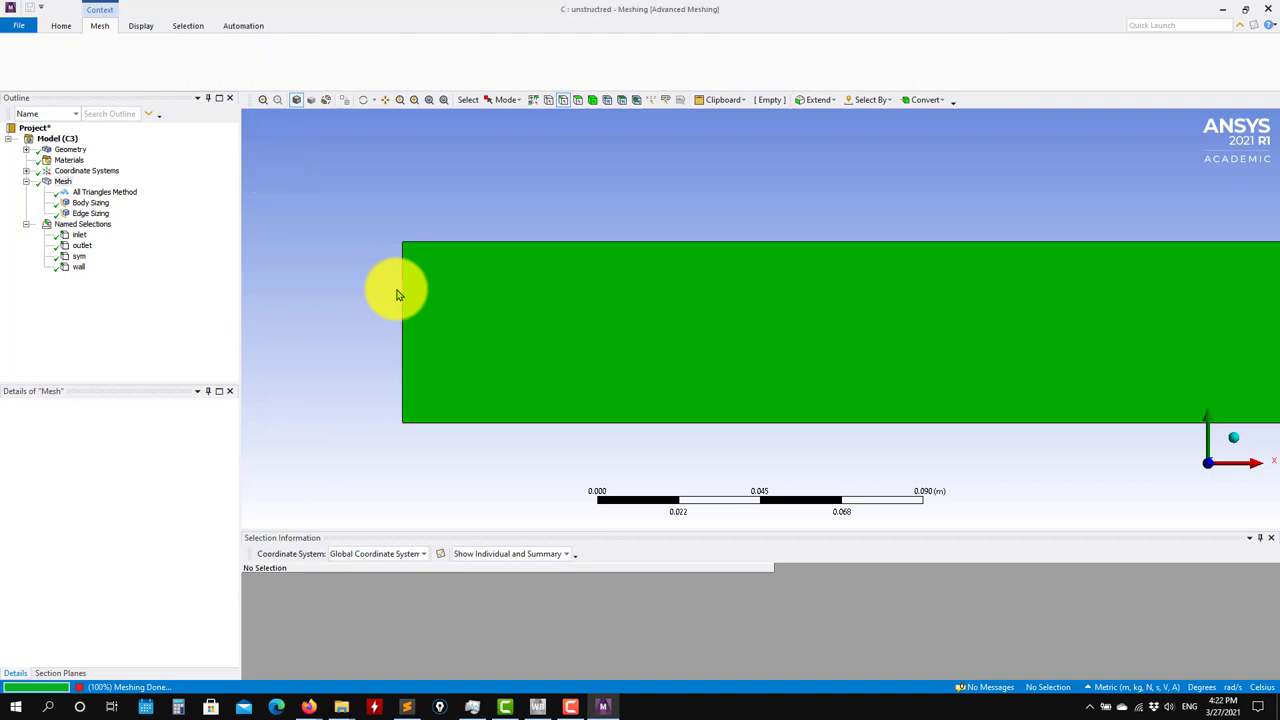
click(62, 181)
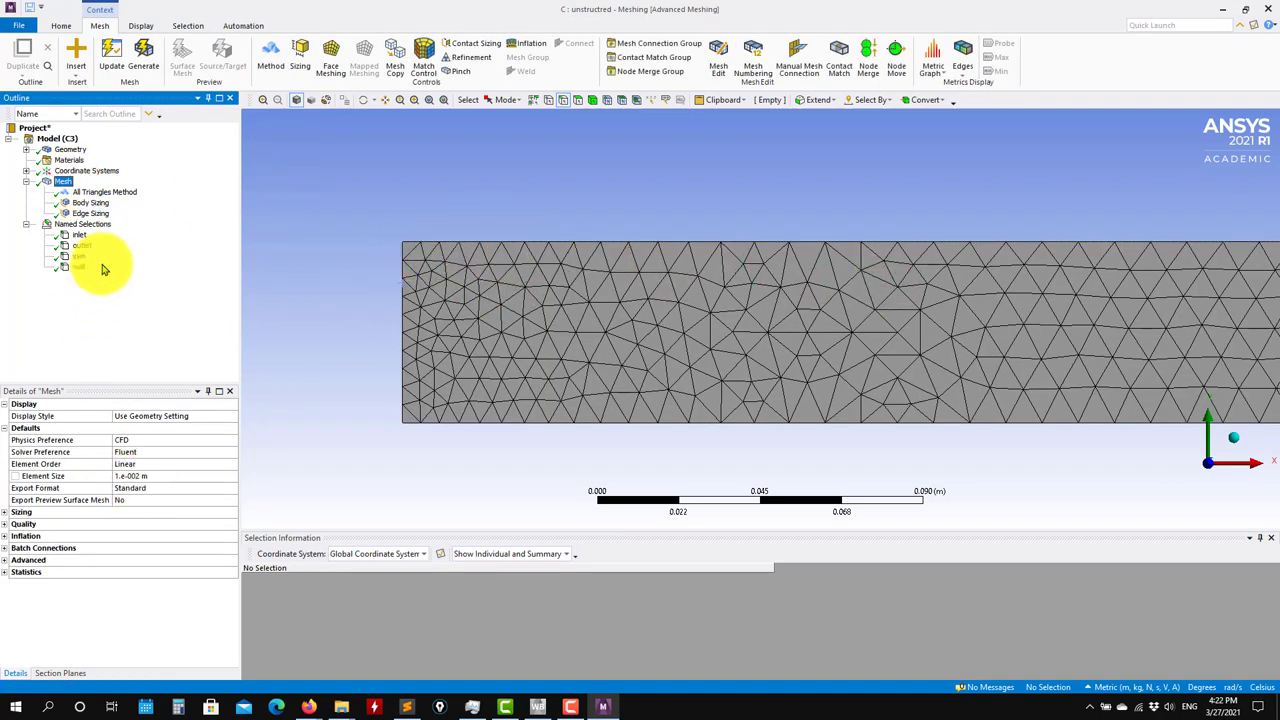
- Delete the edge sizing applied to the pipe's inlet edge
click(145, 474)
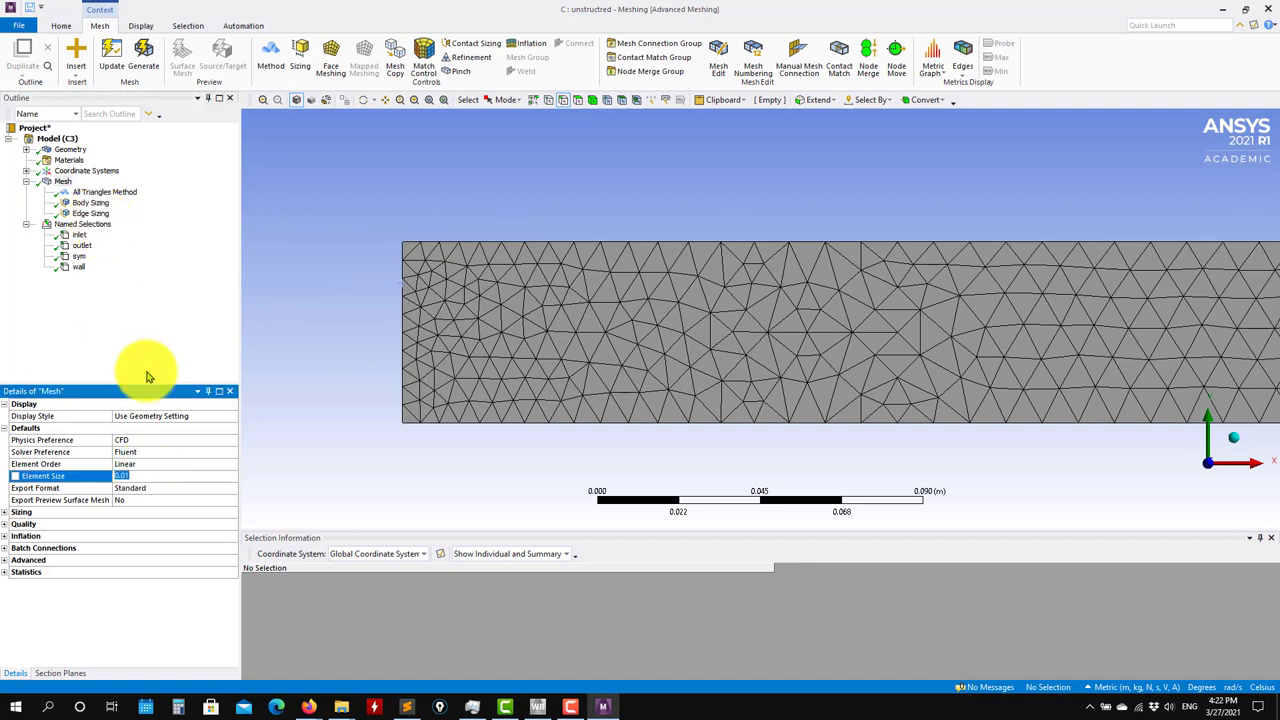
click(100, 215)
right_click(108, 218)
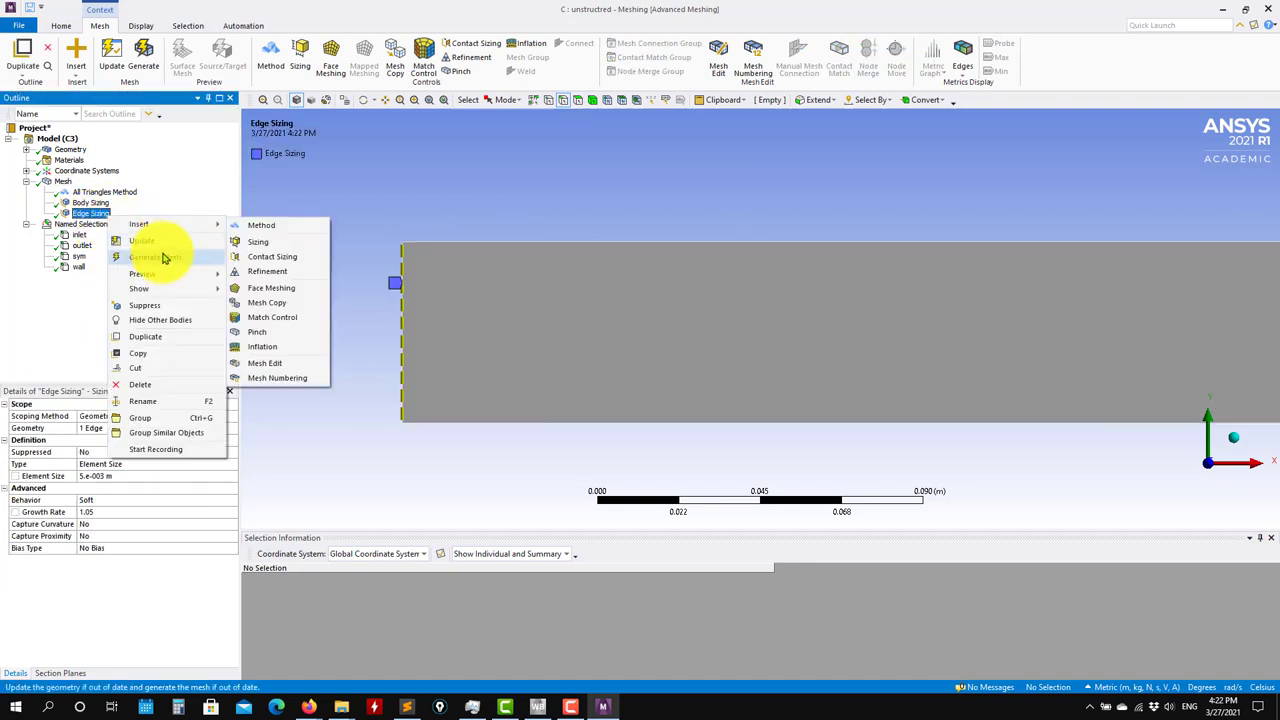
click(157, 388)
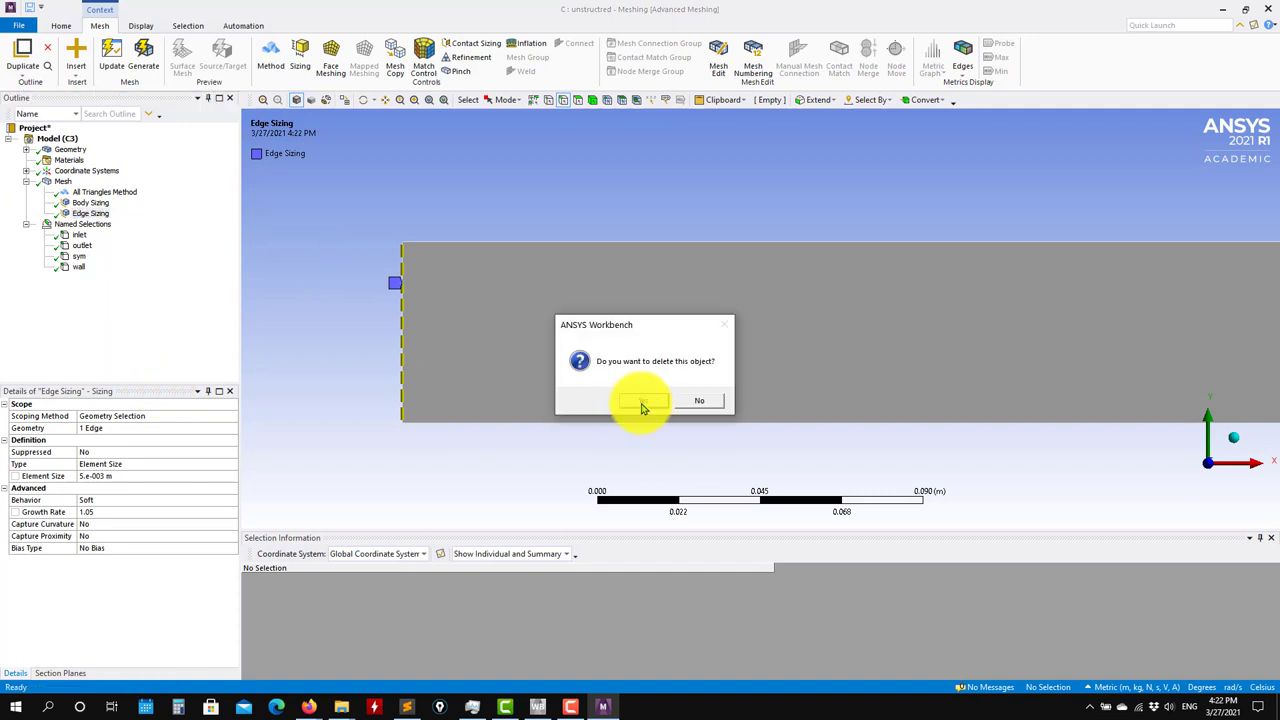
click(640, 400)
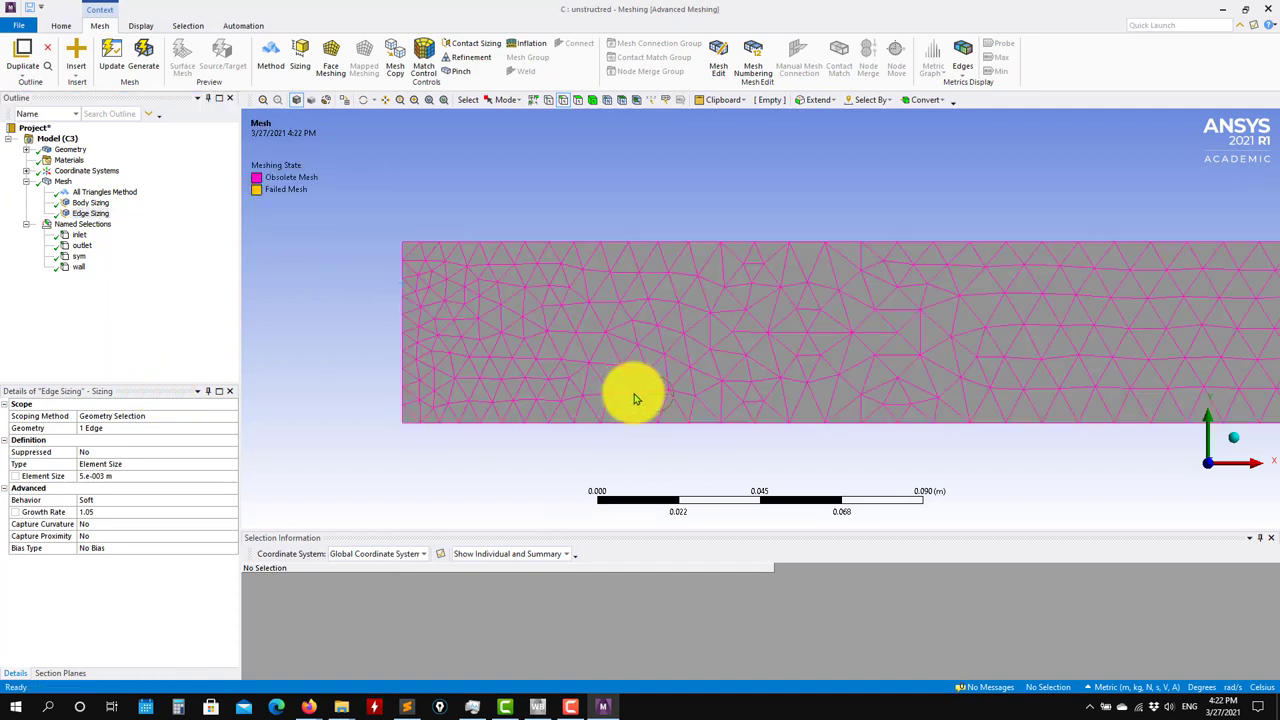
- Add an edge sizing with a 5e-3 m element size to the pipe's upper long edge and regenerate the mesh
right_click(60, 183)
click(250, 213)
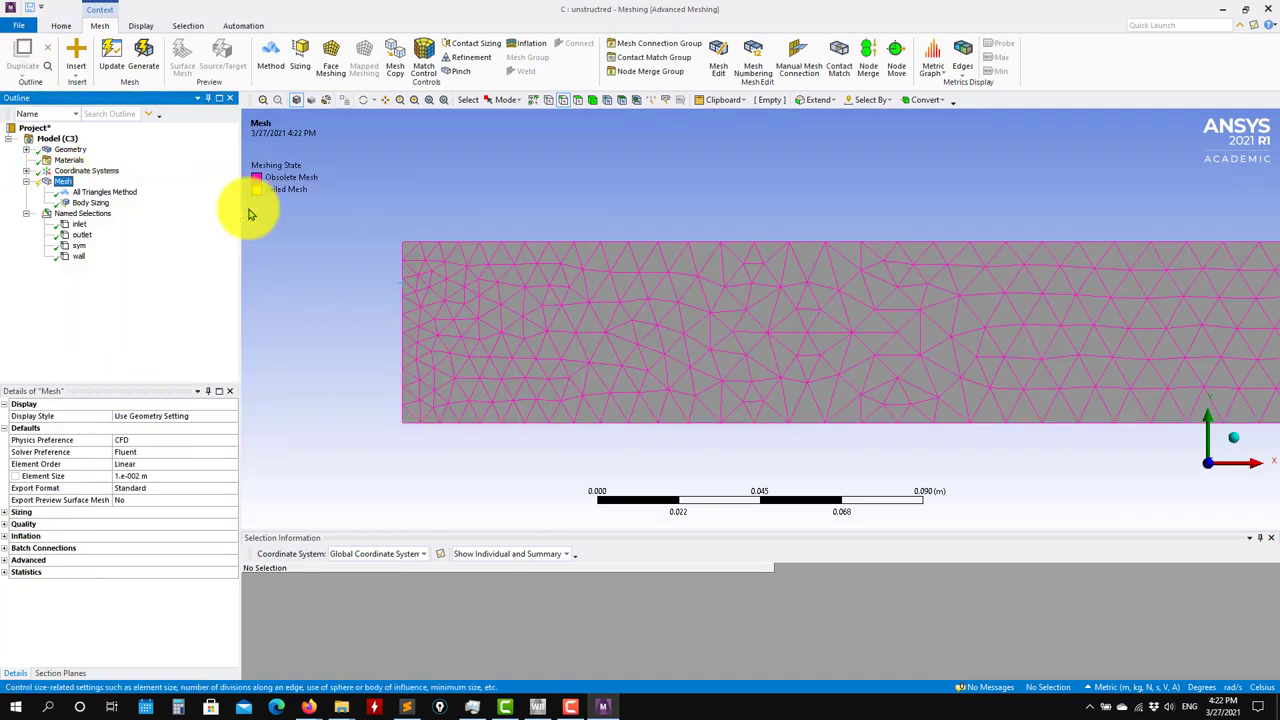
click(496, 243)
click(118, 428)
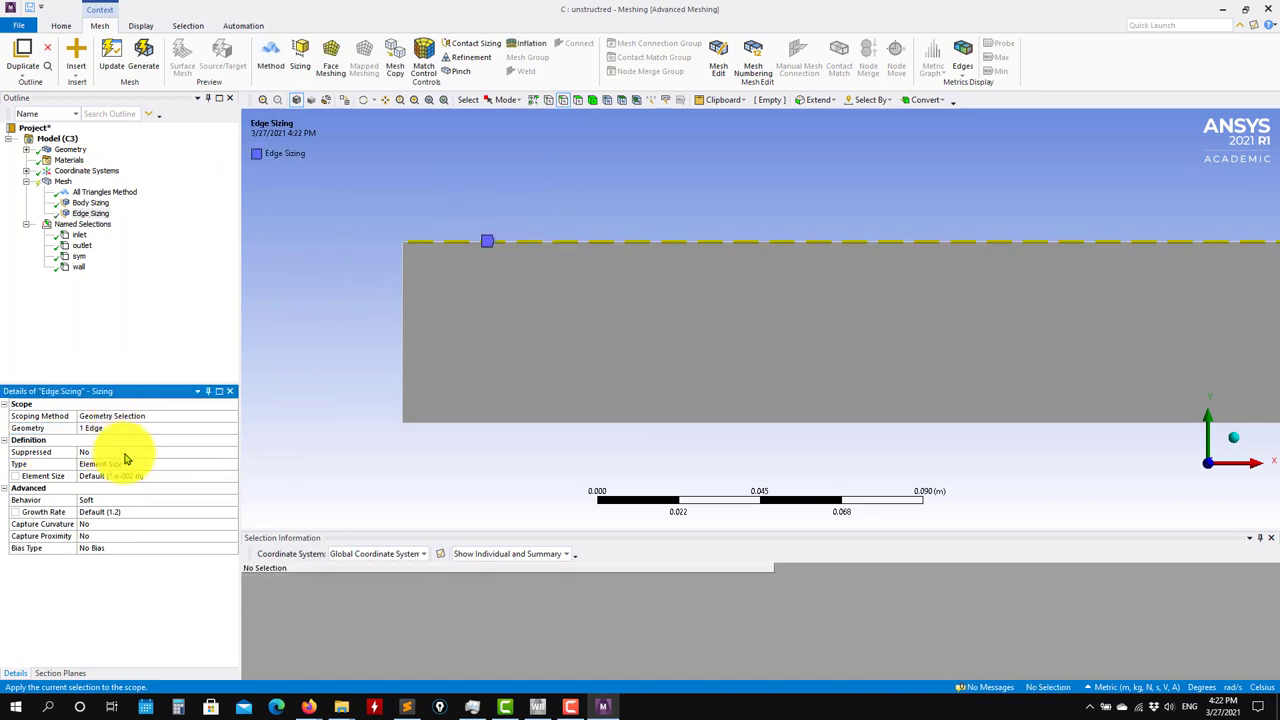
click(146, 480)
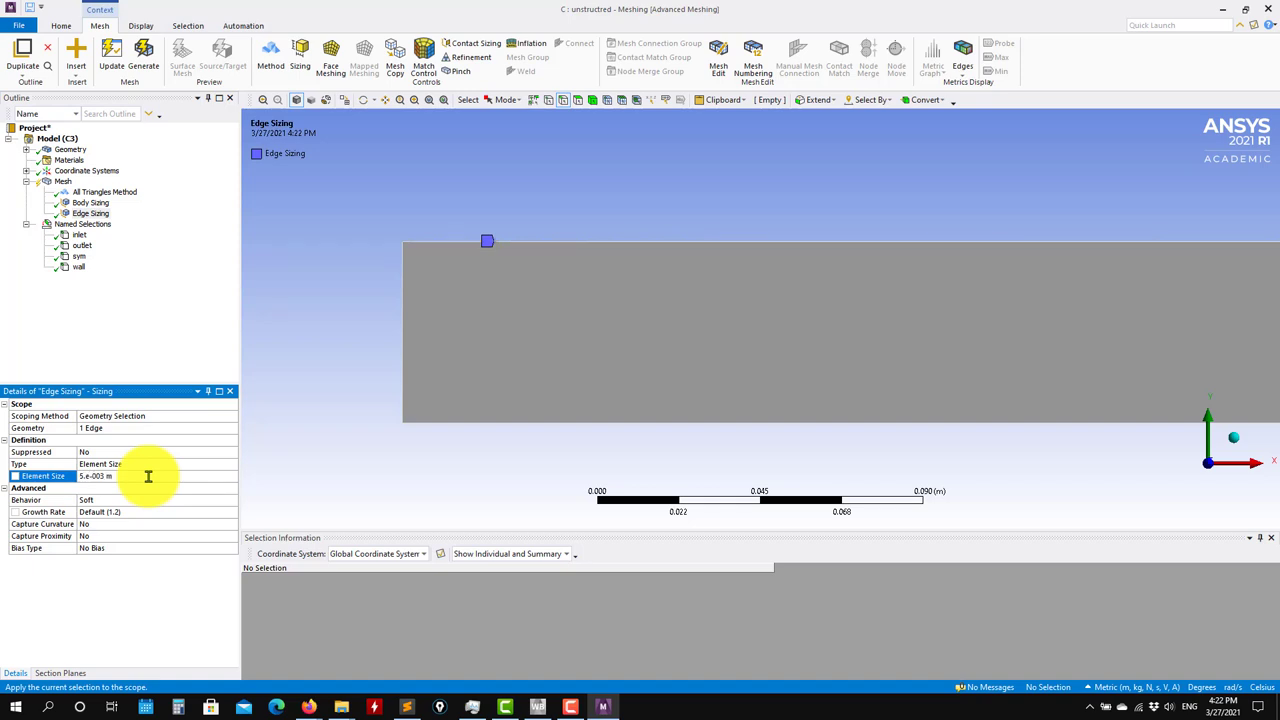
click(62, 181)
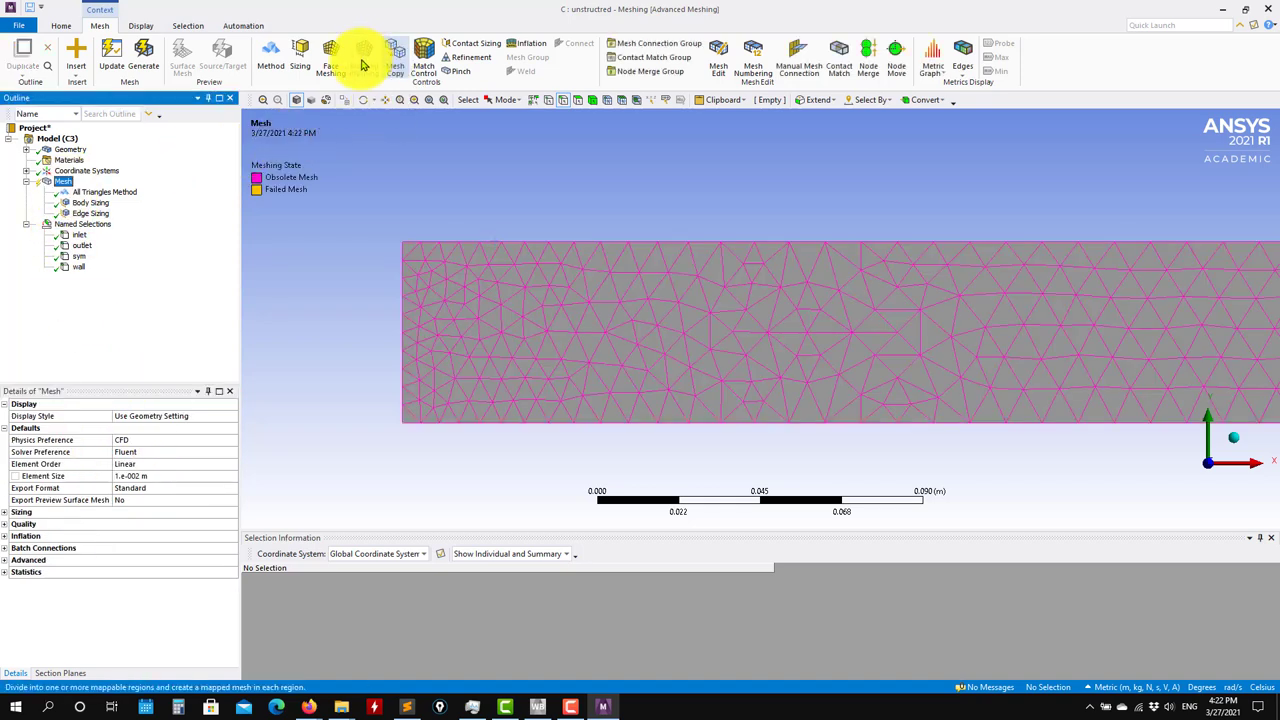
click(140, 53)
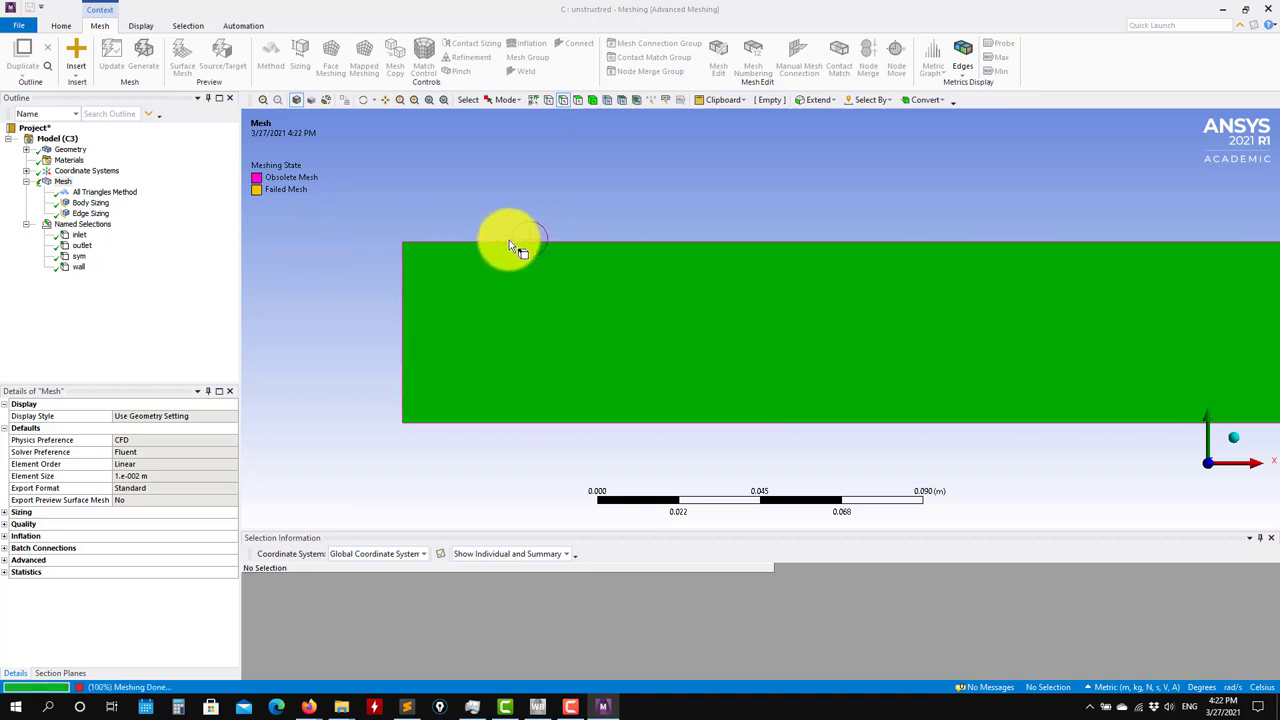
- Examine the triangular mesh along the pipe, comparing element sizes near the upper edge with those near the lower edge
scroll(891, 446, up, 2)
scroll(894, 449, down, 7)
ctrl+middle_drag(1017, 417, 617, 389)
scroll(909, 405, up, 5)
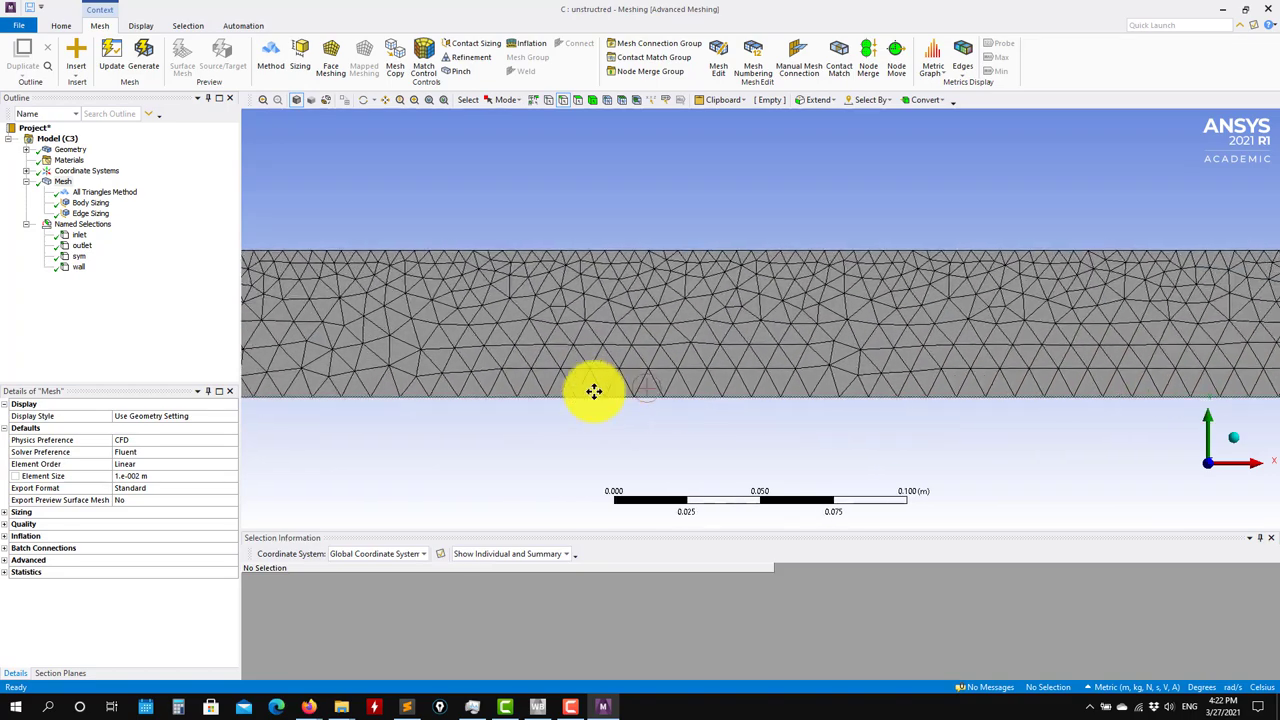
scroll(648, 388, down, 8)
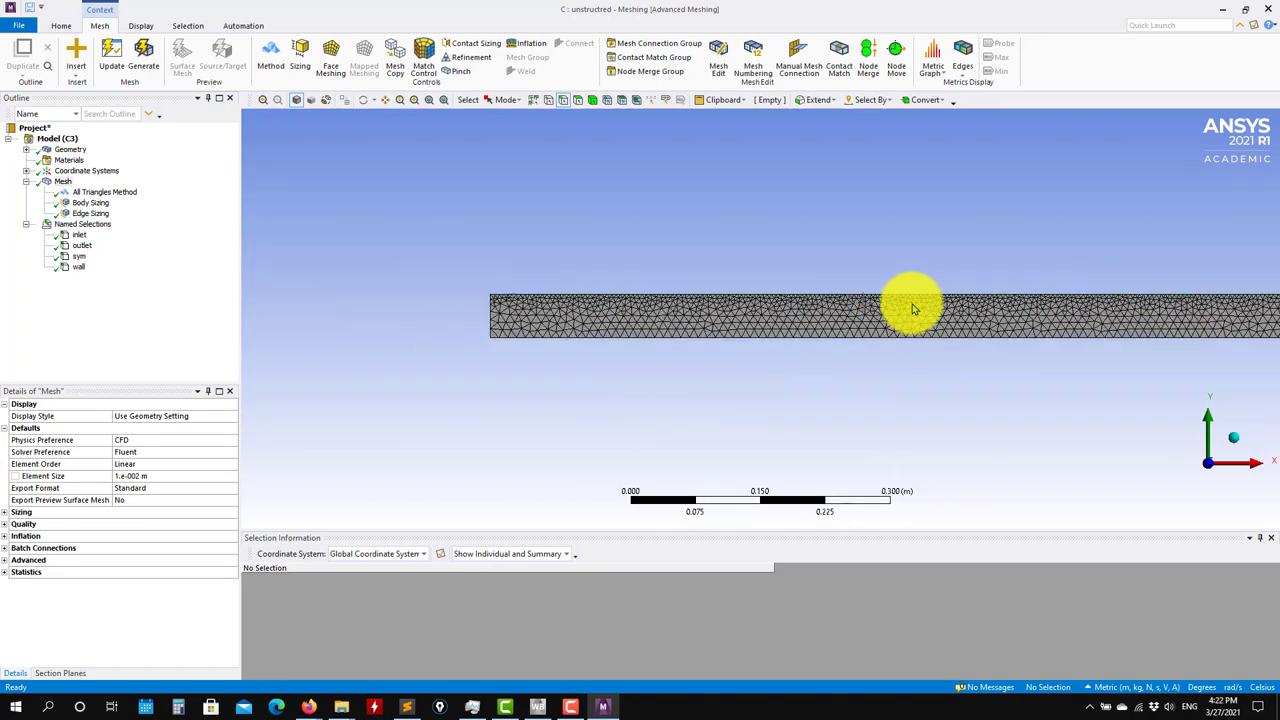
scroll(671, 309, up, 4)
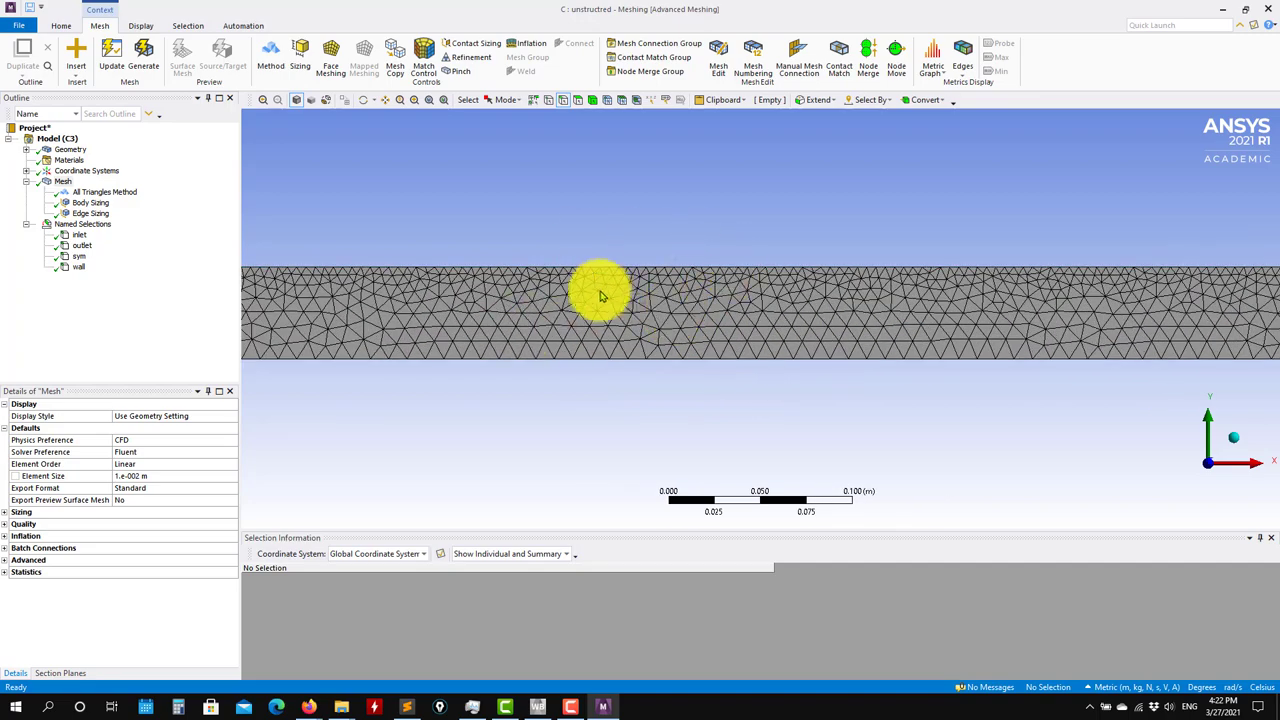
scroll(606, 292, up, 2)
scroll(604, 289, up, 1)
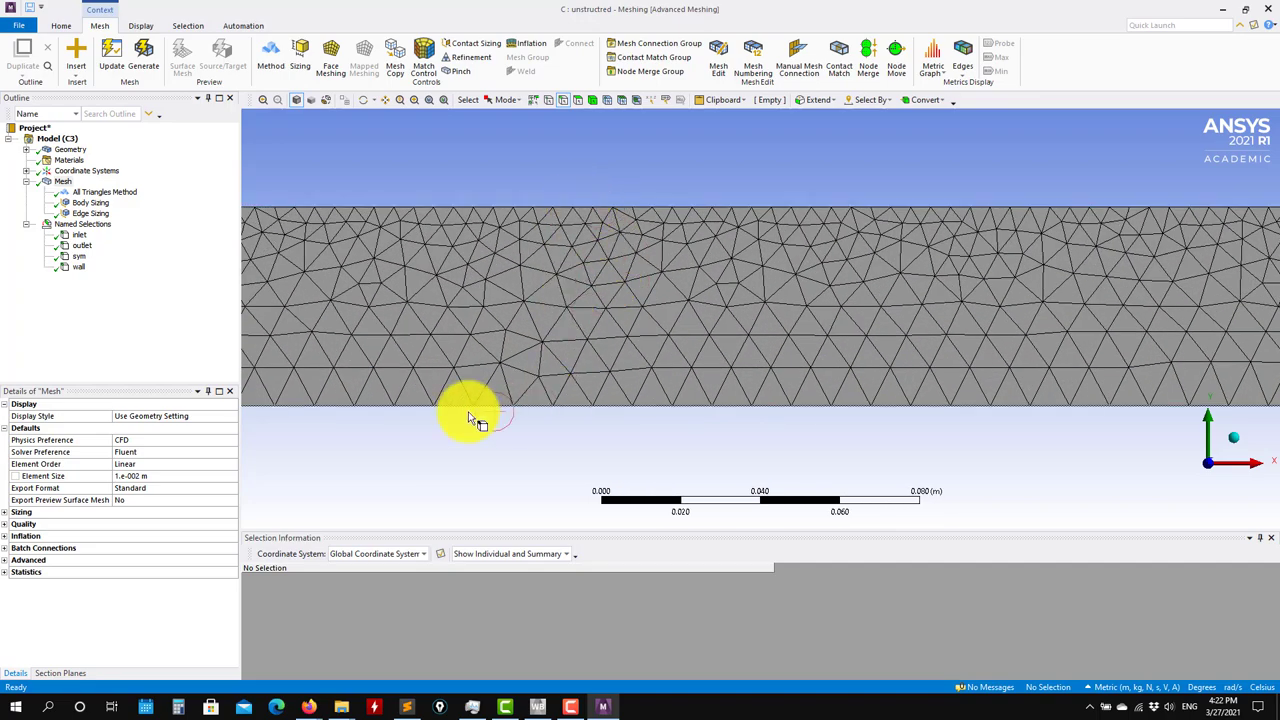
ctrl+middle_drag(542, 366, 270, 336)
scroll(570, 394, down, 6)
scroll(590, 383, down, 2)
scroll(966, 323, down, 6)
ctrl+middle_drag(1194, 337, 943, 342)
ctrl+middle_drag(754, 349, 1149, 342)
scroll(977, 360, up, 5)
ctrl+middle_drag(977, 352, 766, 380)
scroll(400, 359, up, 2)
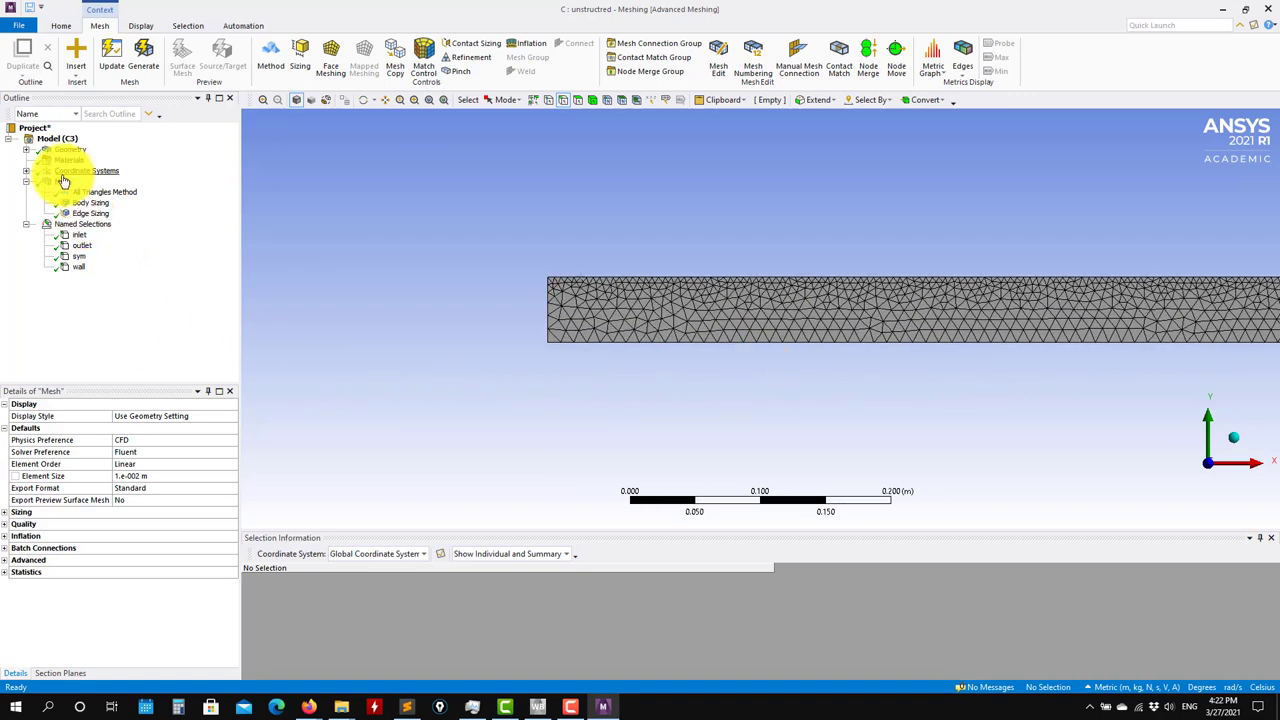
- Insert an inflation control and scope its geometry to the pipe face
right_click(62, 184)
mouse_move(180, 189)
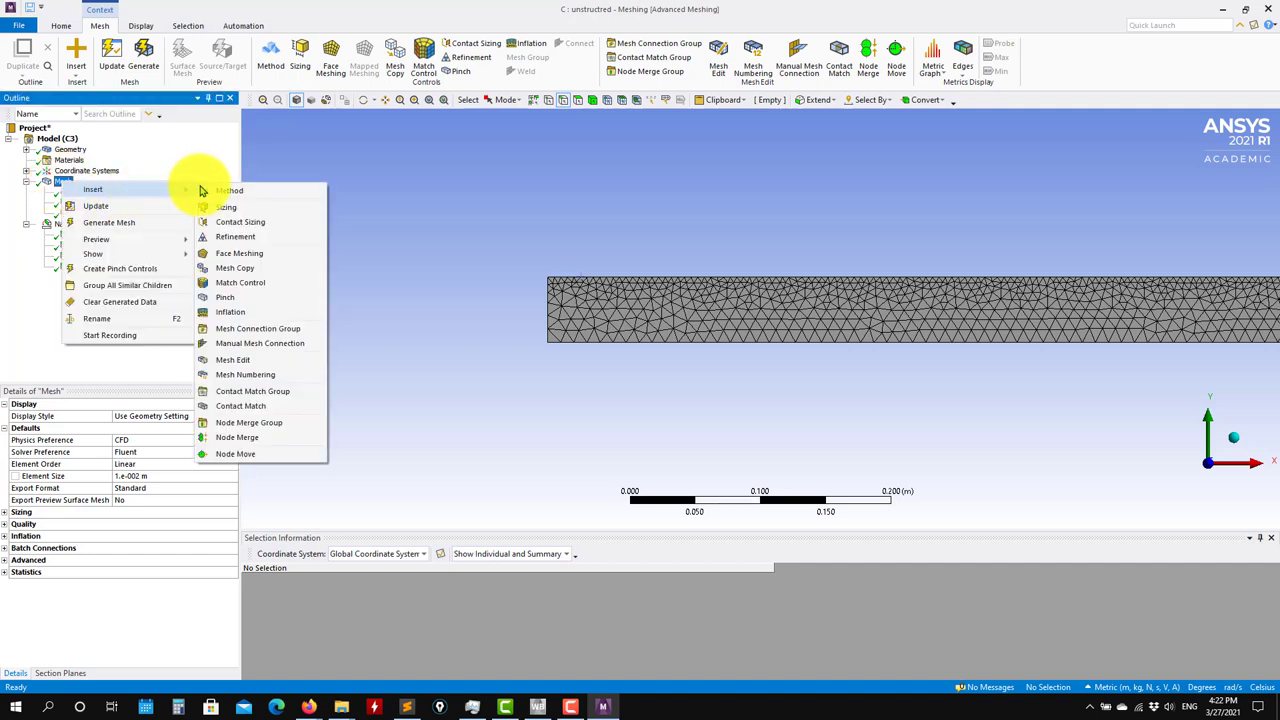
click(233, 315)
scroll(428, 384, up, 1)
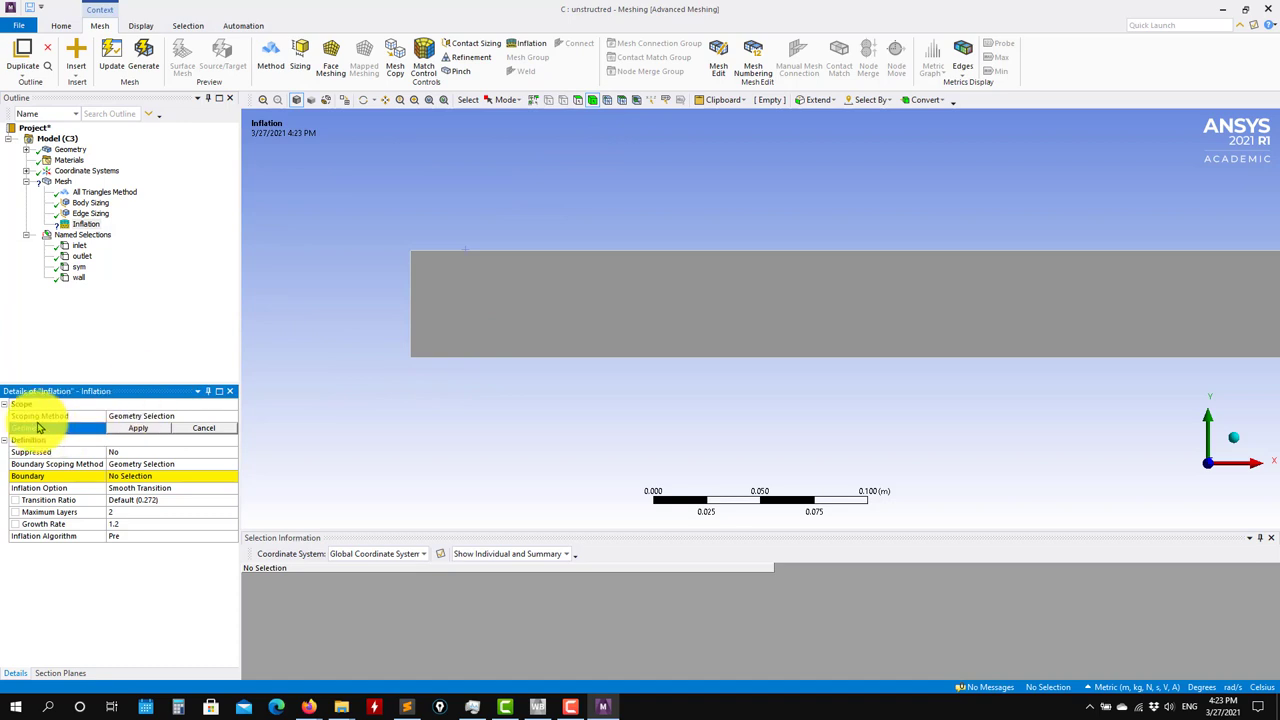
click(491, 305)
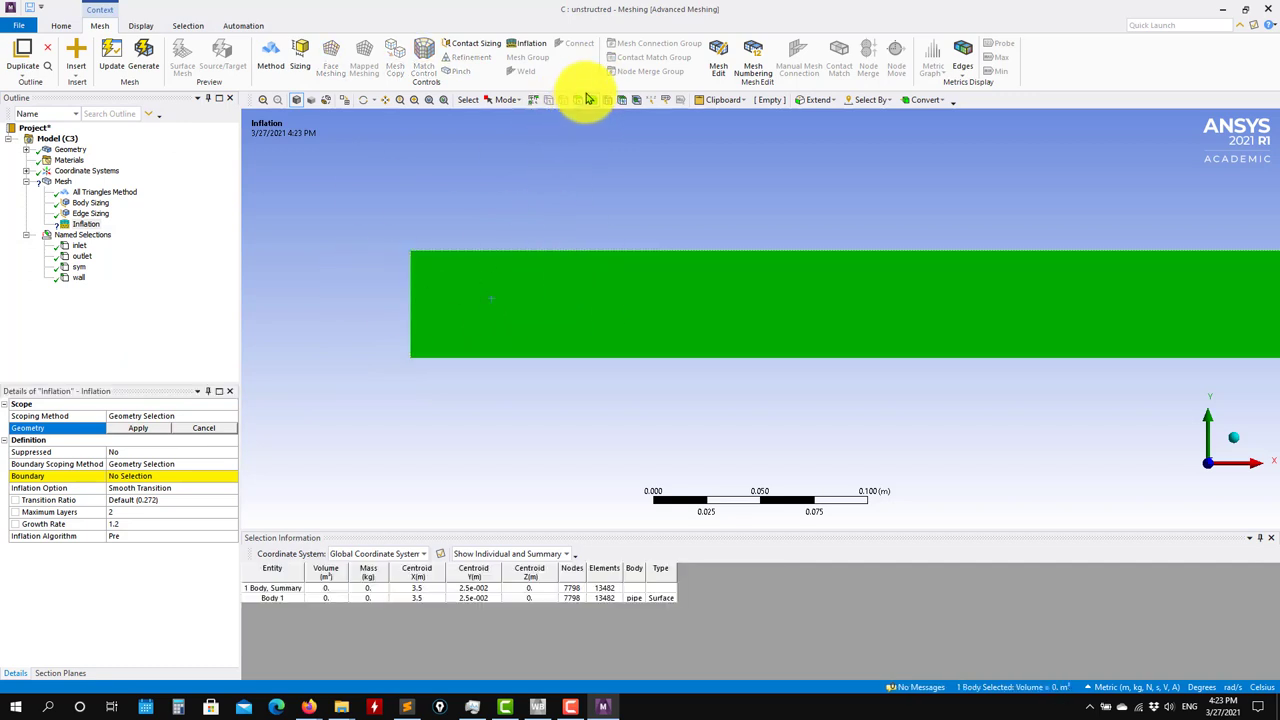
click(151, 437)
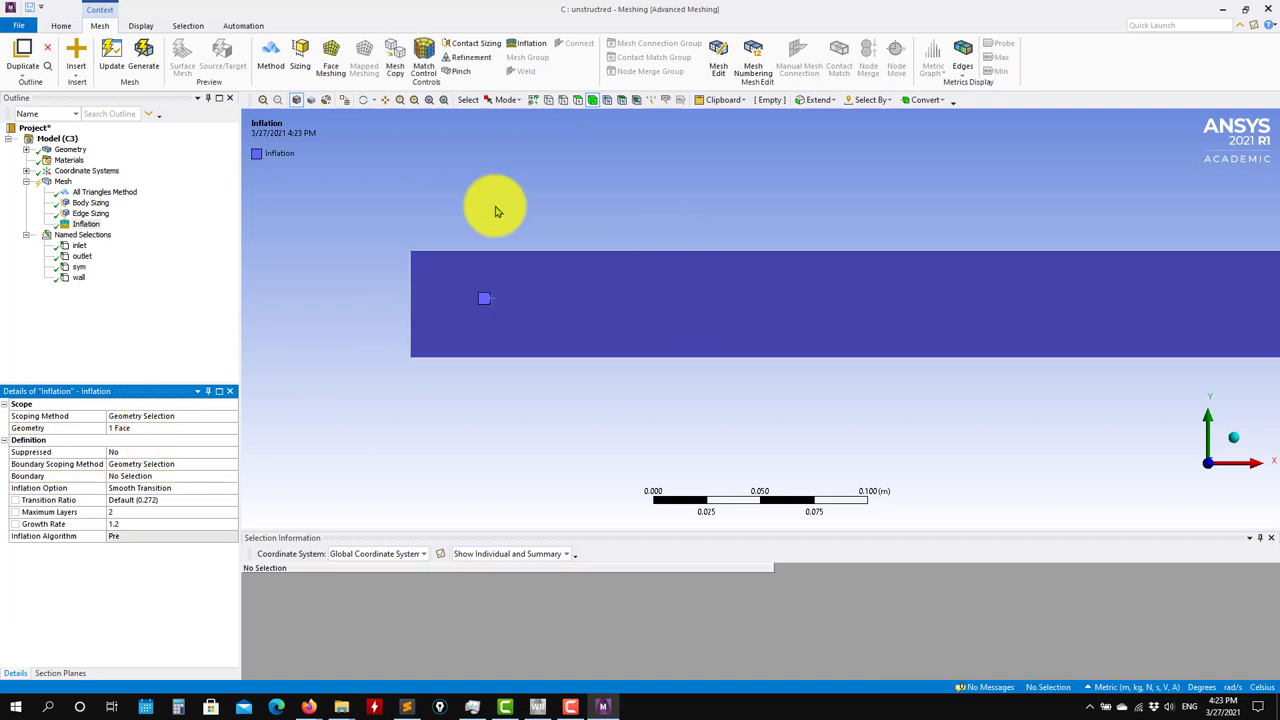
click(183, 464)
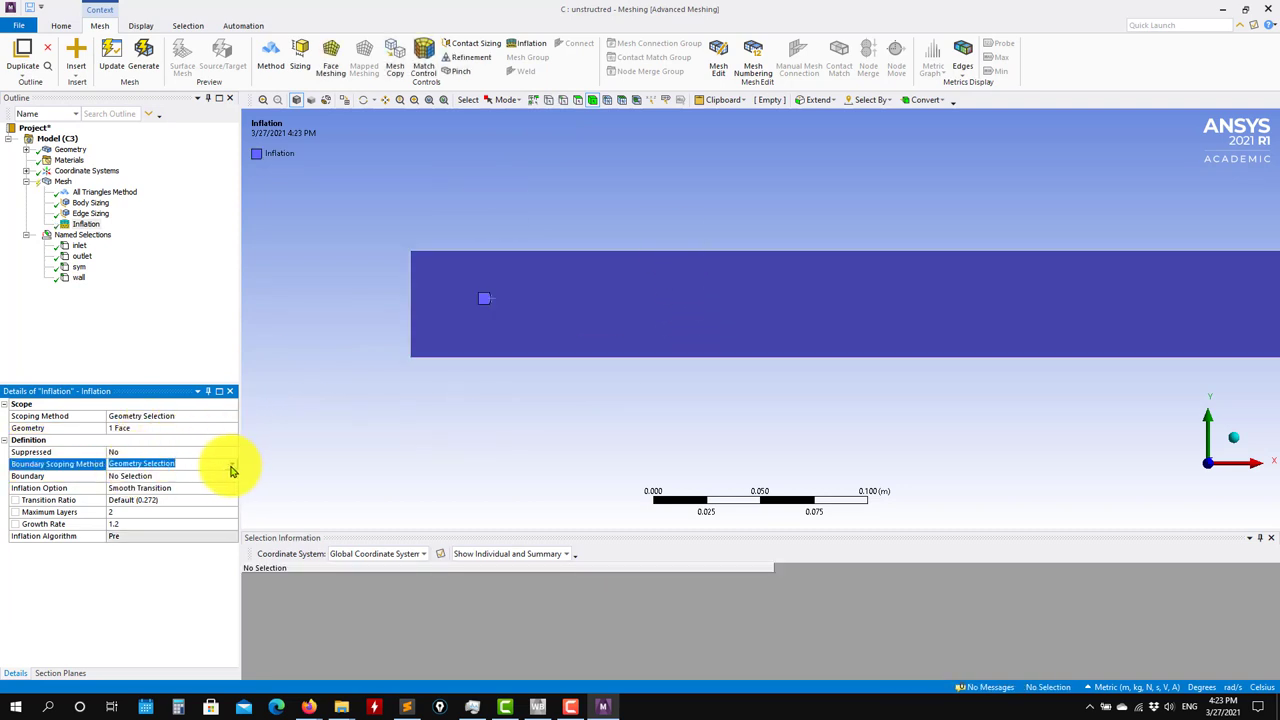
click(229, 471)
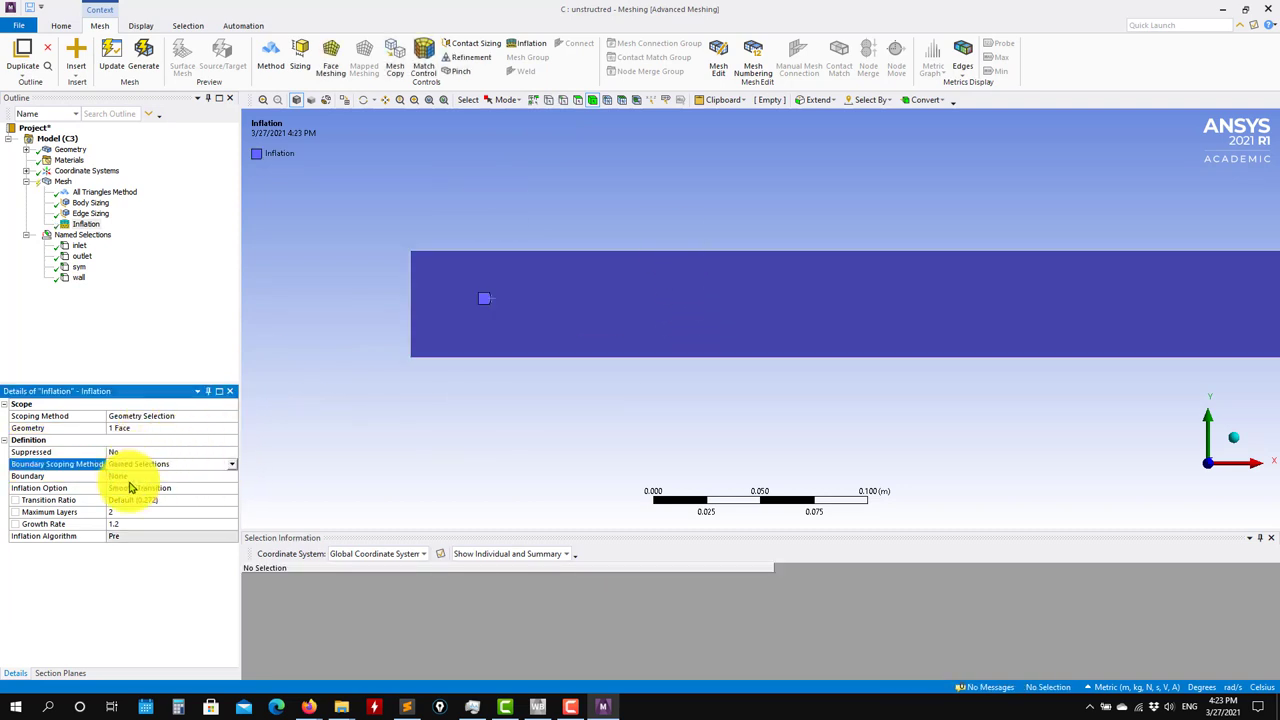
click(129, 487)
click(231, 470)
click(137, 476)
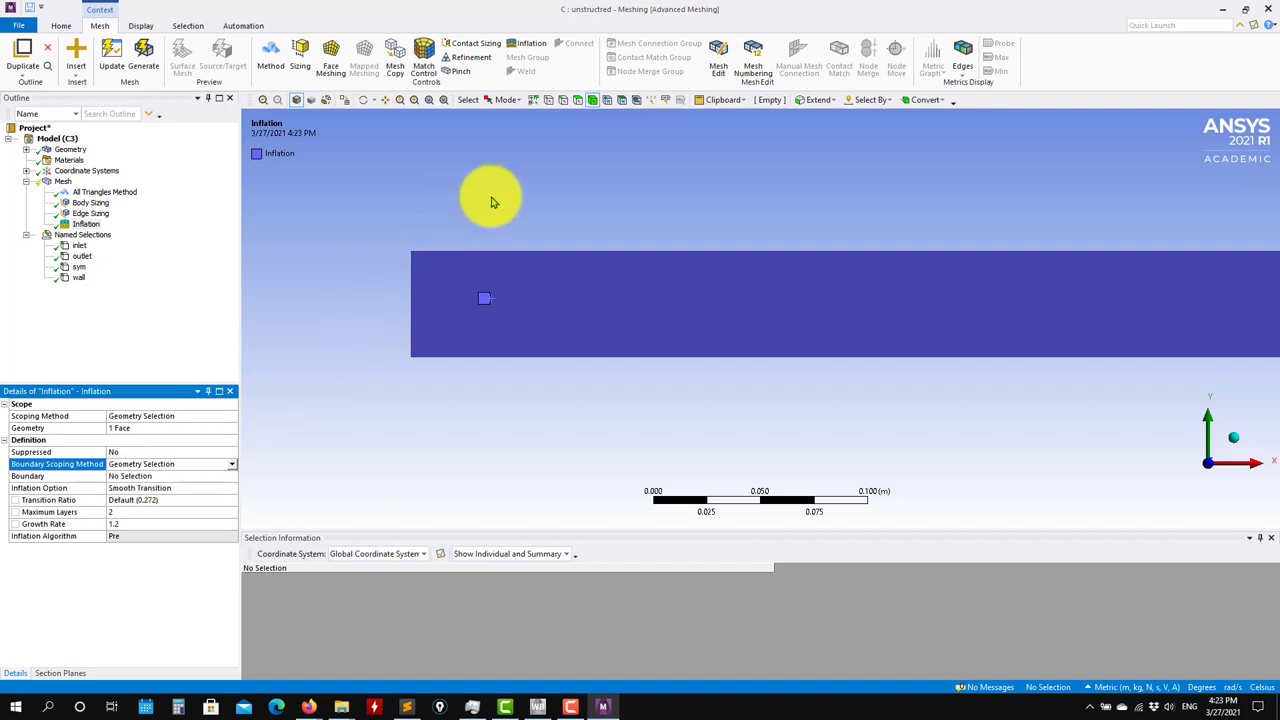
- Select the pipe's upper edge, set the inflation's maximum layers to 10 and regenerate the mesh
click(559, 104)
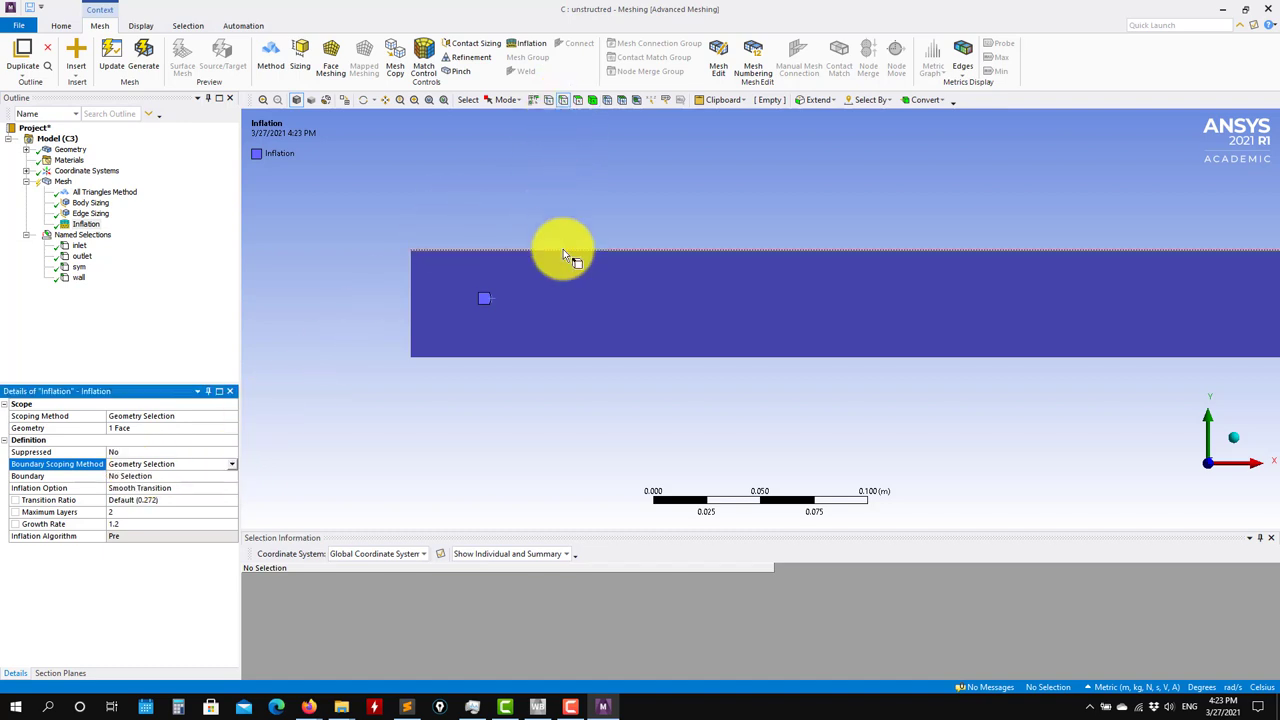
click(563, 250)
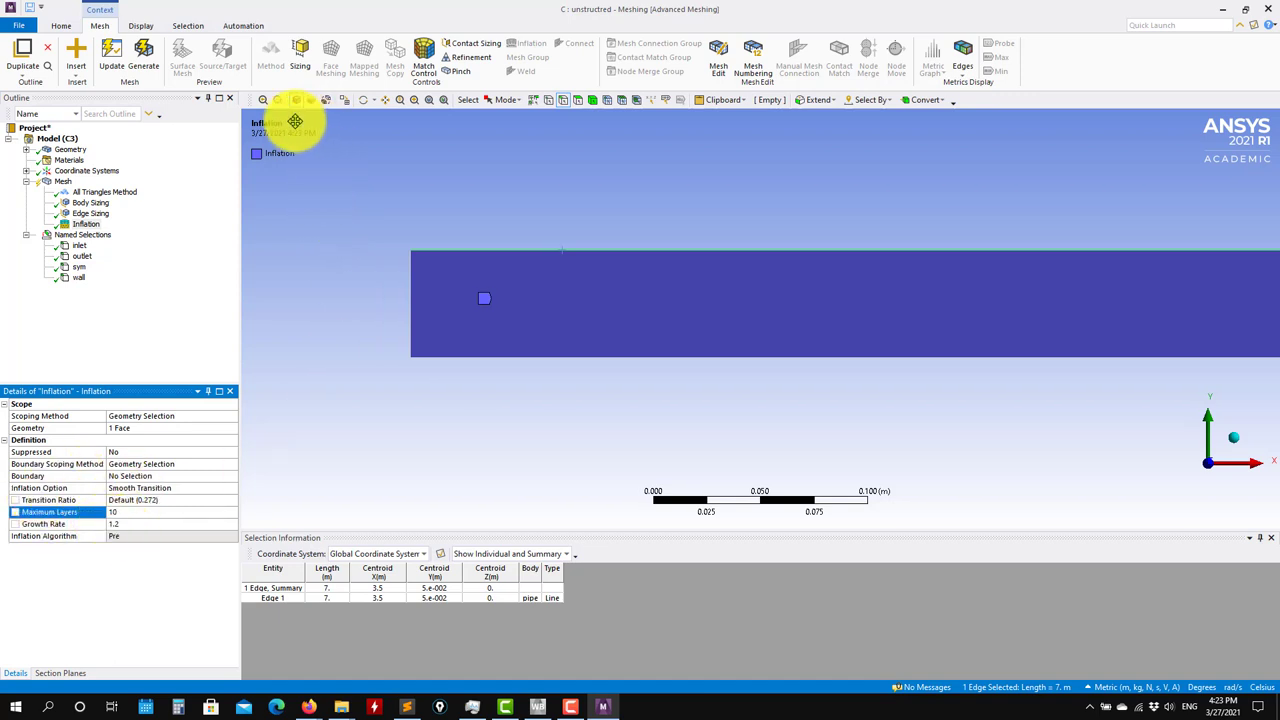
click(143, 56)
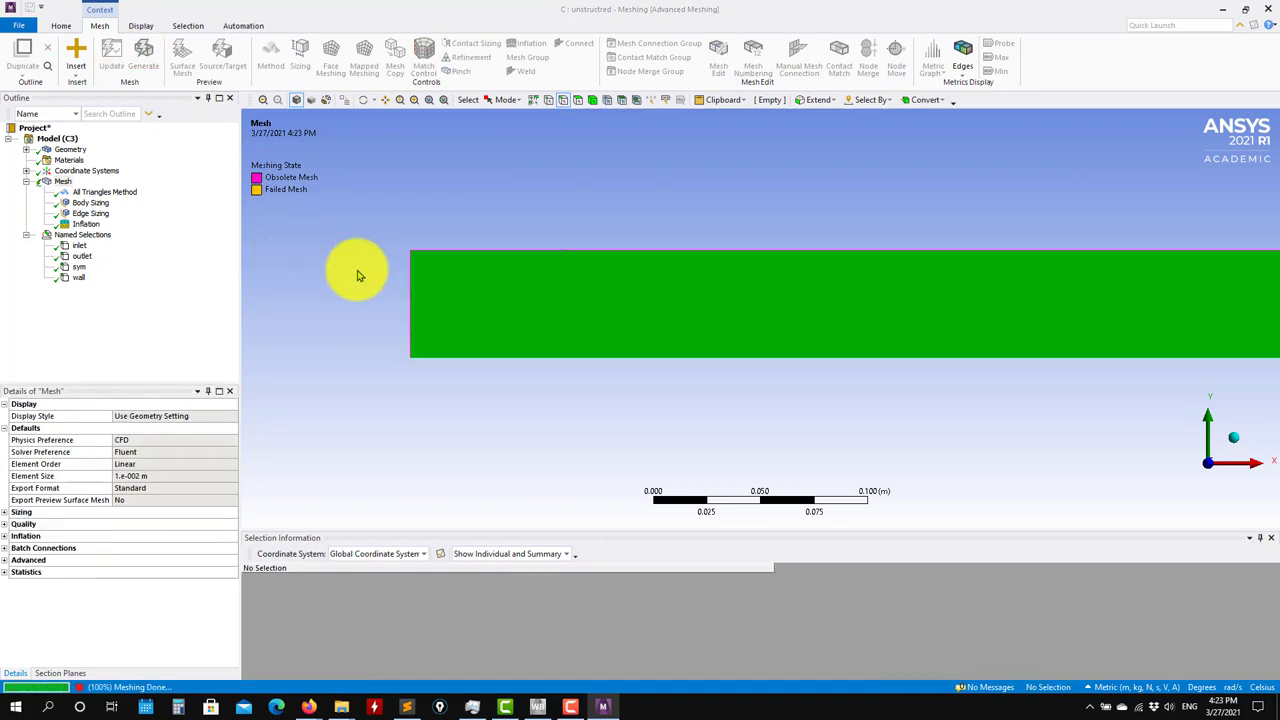
click(86, 224)
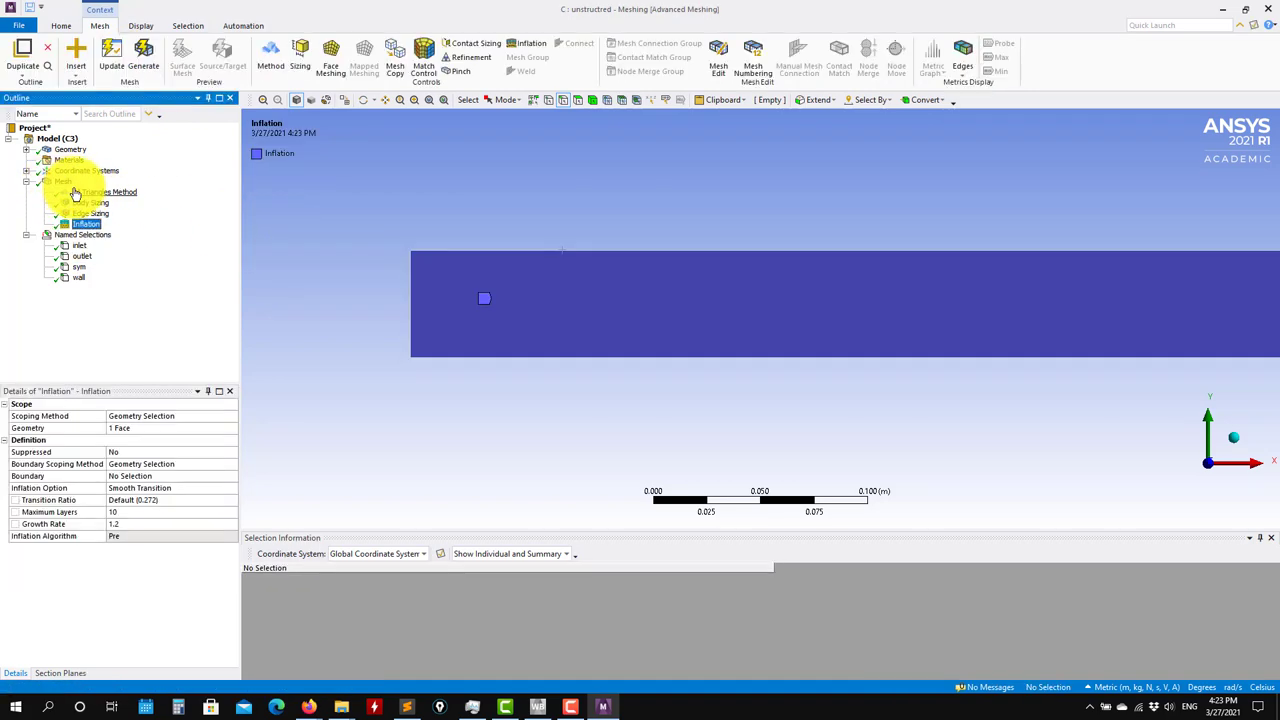
click(63, 182)
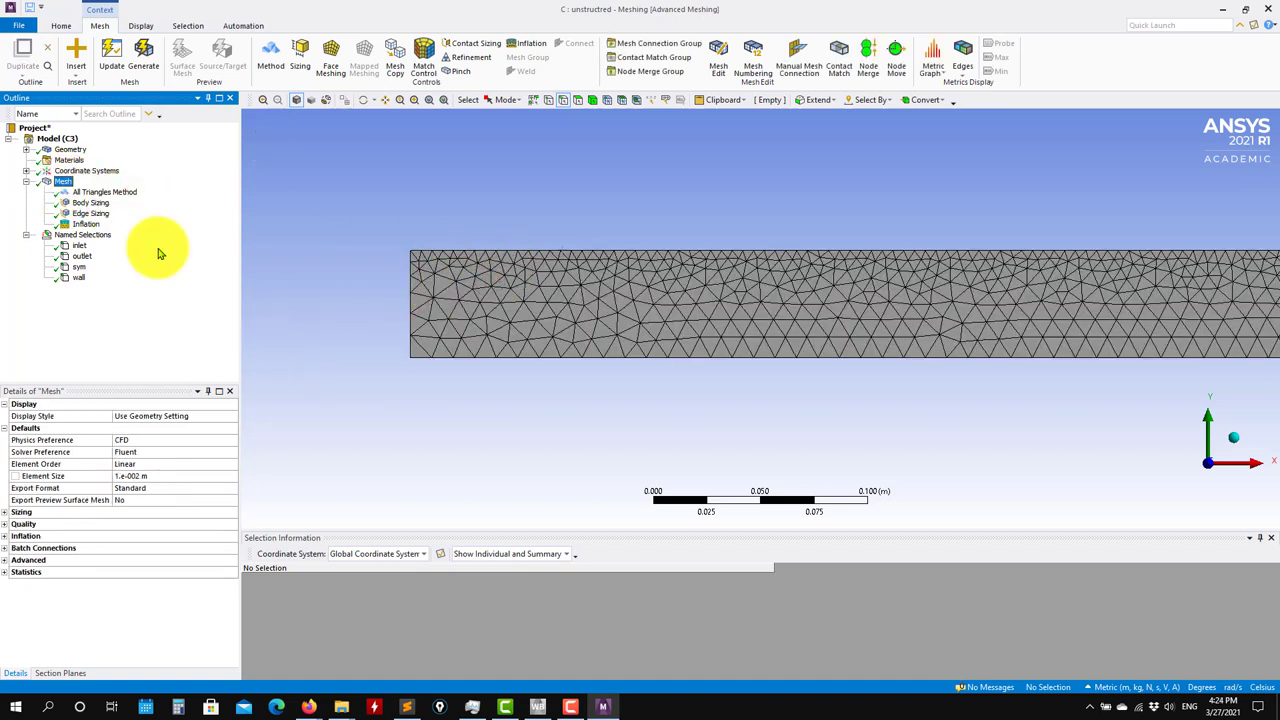
- Assign the pipe's upper long edge as the inflation control's boundary and regenerate the mesh
click(88, 224)
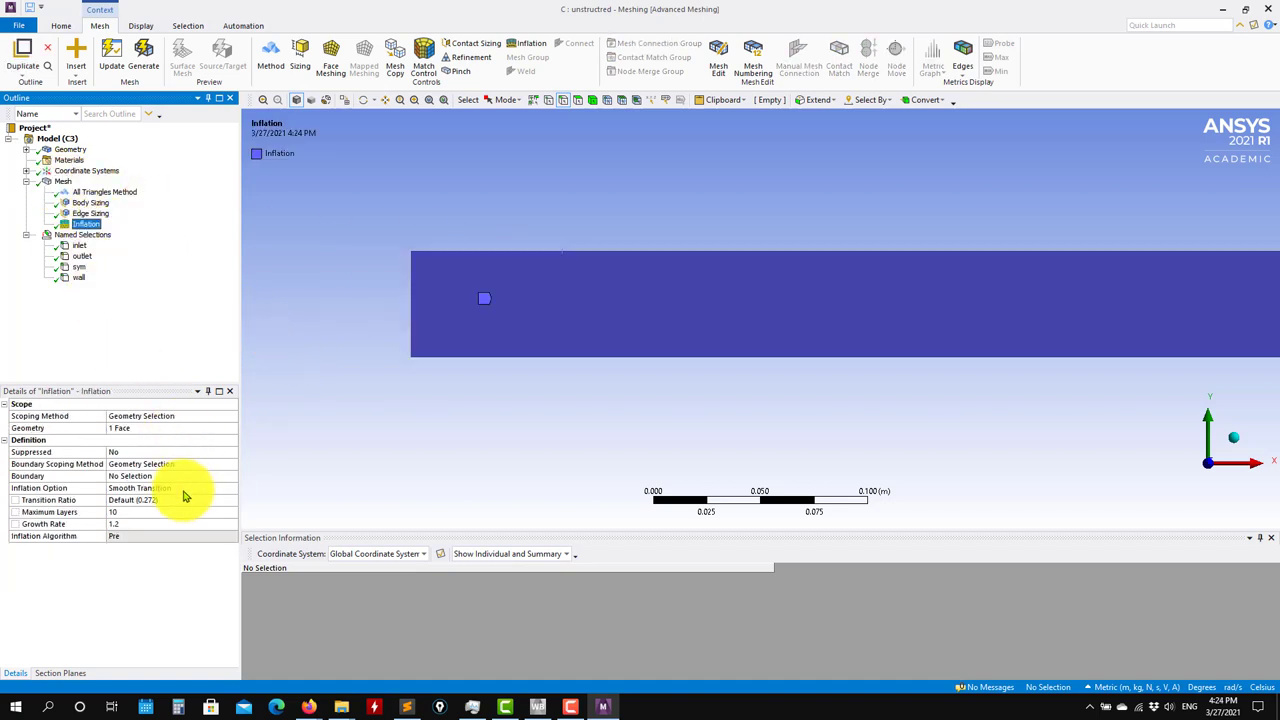
click(145, 478)
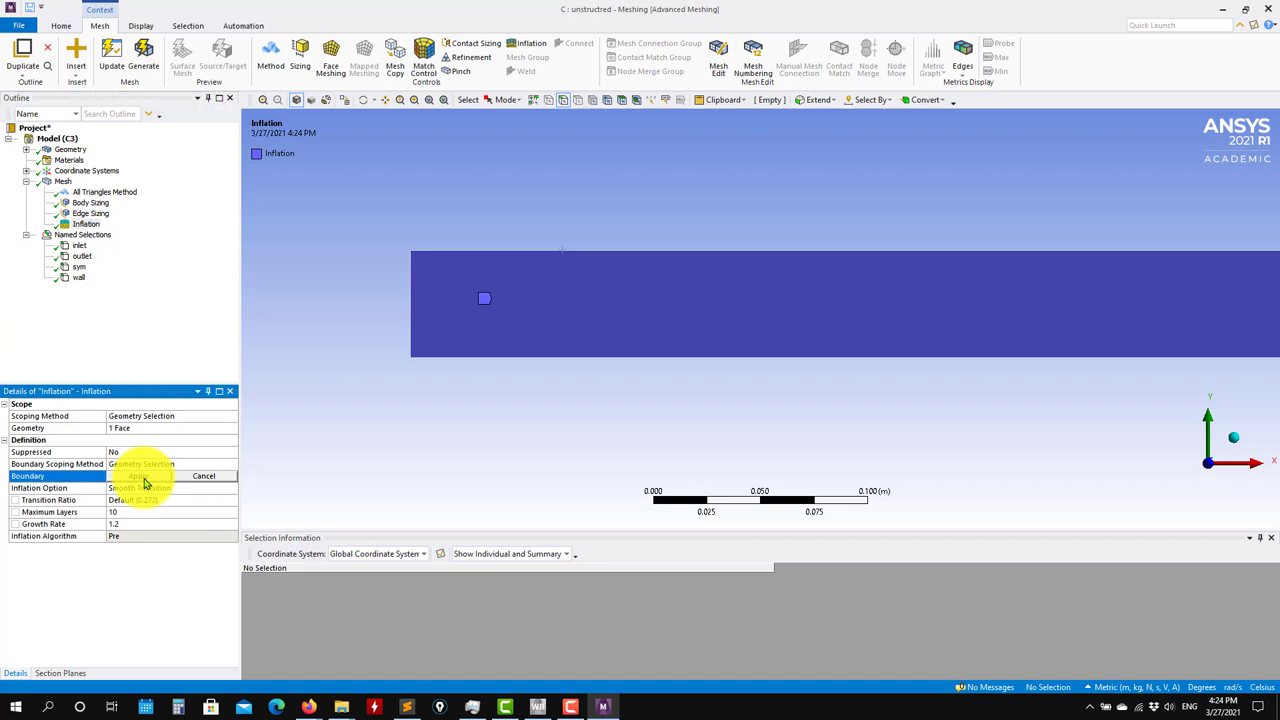
click(488, 253)
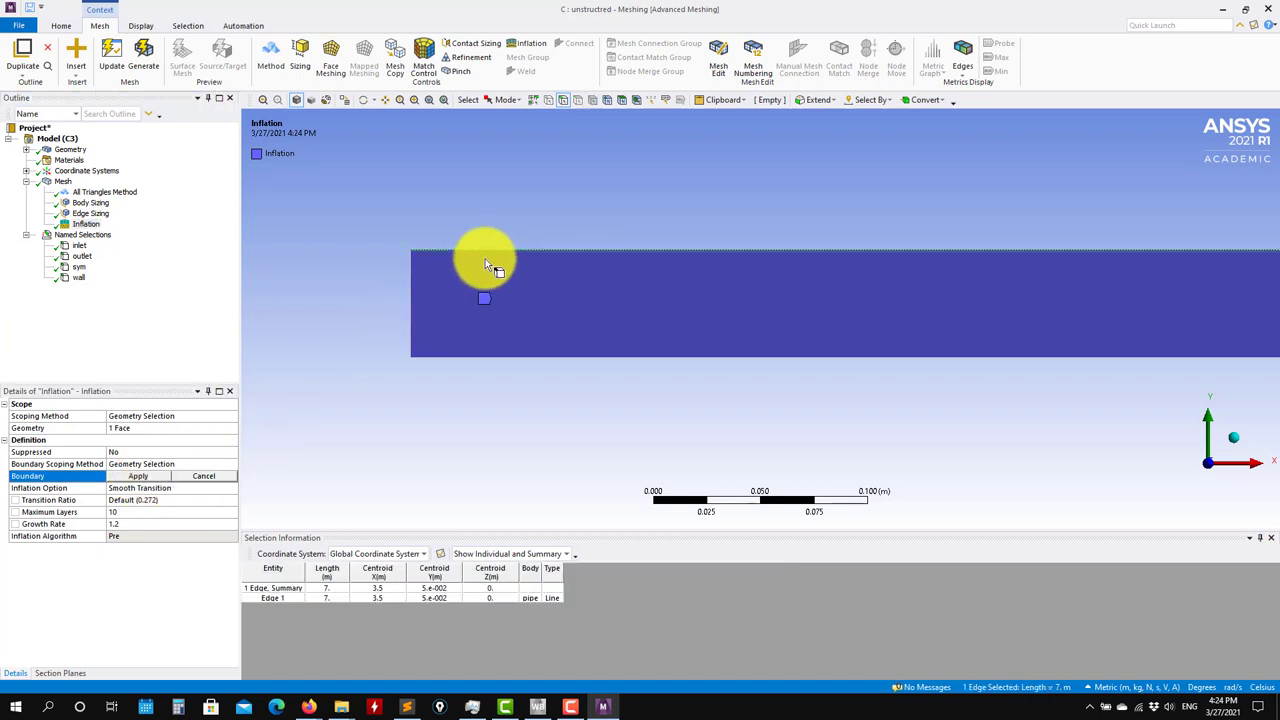
click(141, 480)
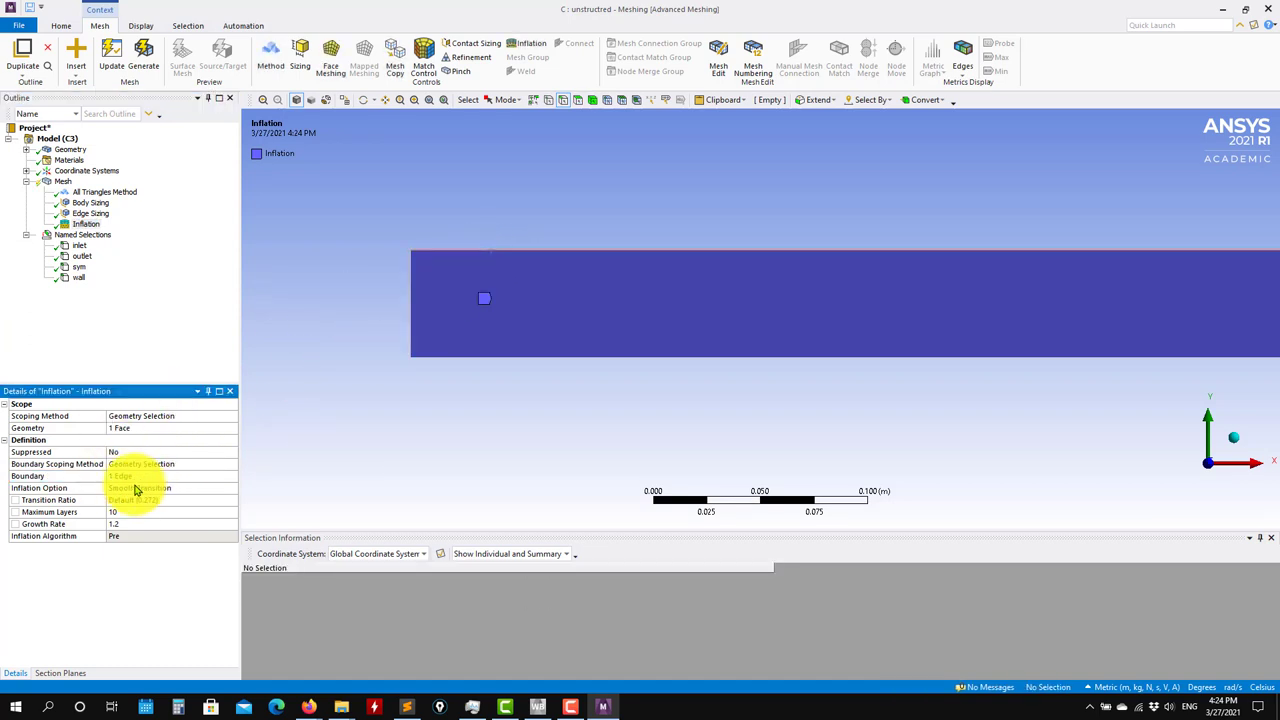
click(148, 56)
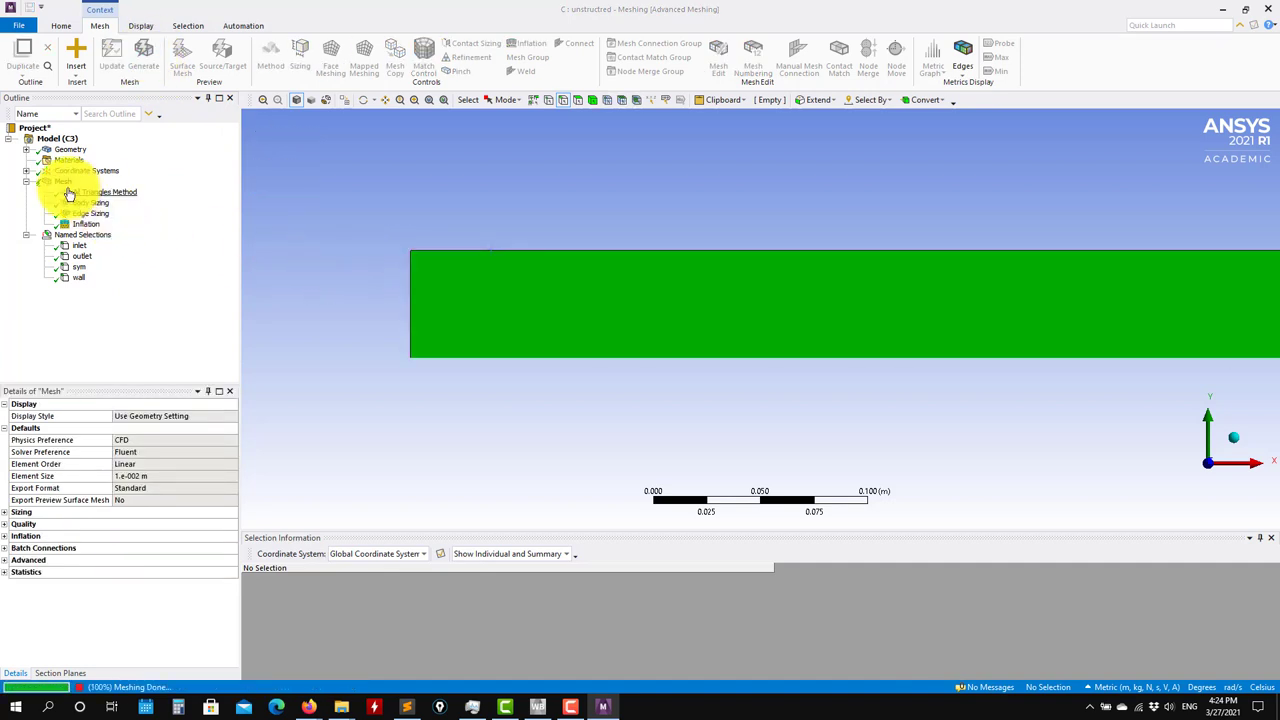
- Examine the inflation layers under the upper edge along the pipe's length and at its end near the origin
click(64, 183)
scroll(514, 266, up, 4)
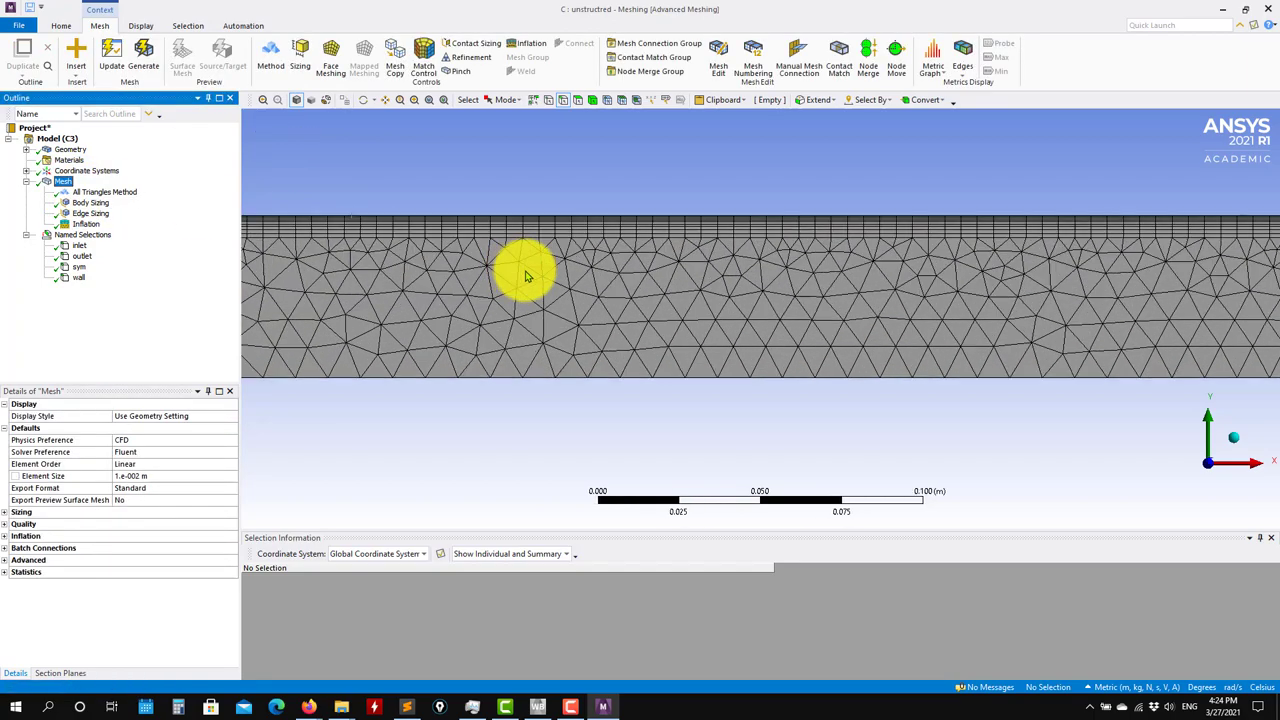
ctrl+middle_drag(588, 283, 1069, 286)
scroll(577, 302, up, 3)
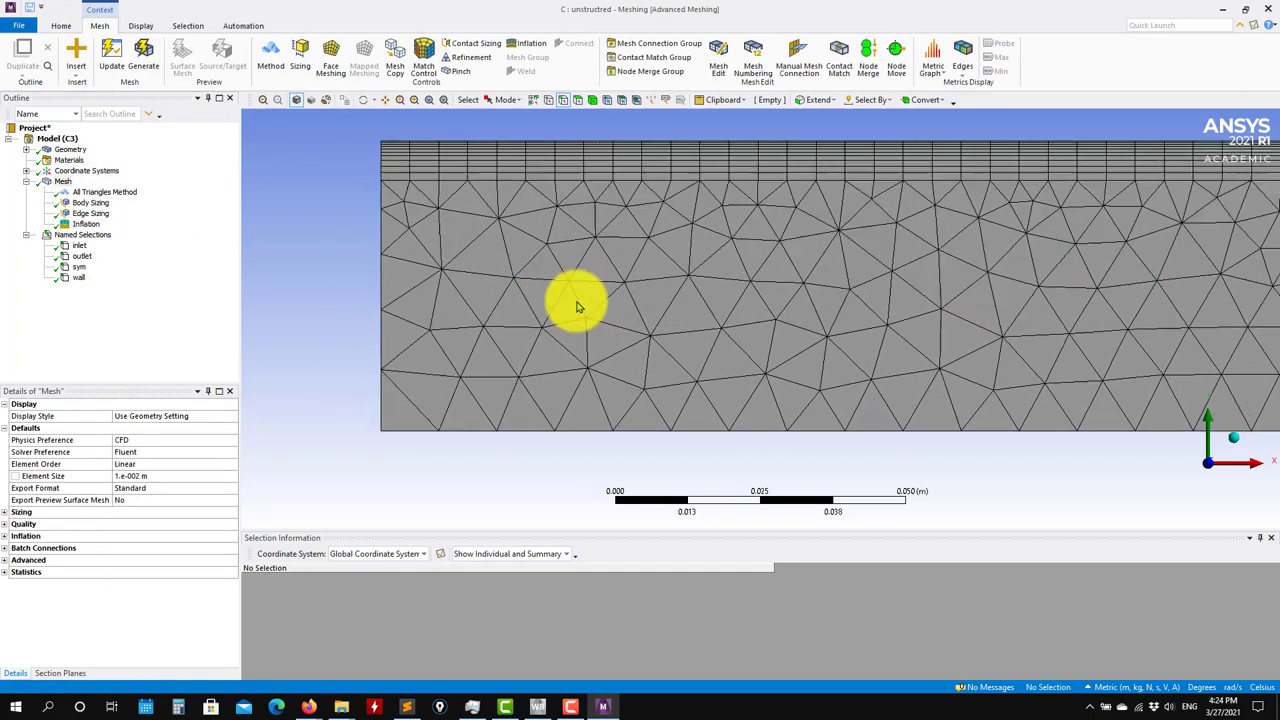
scroll(582, 305, down, 6)
scroll(975, 337, down, 5)
ctrl+middle_drag(856, 331, 330, 316)
ctrl+middle_drag(820, 297, 1002, 280)
scroll(1050, 290, down, 3)
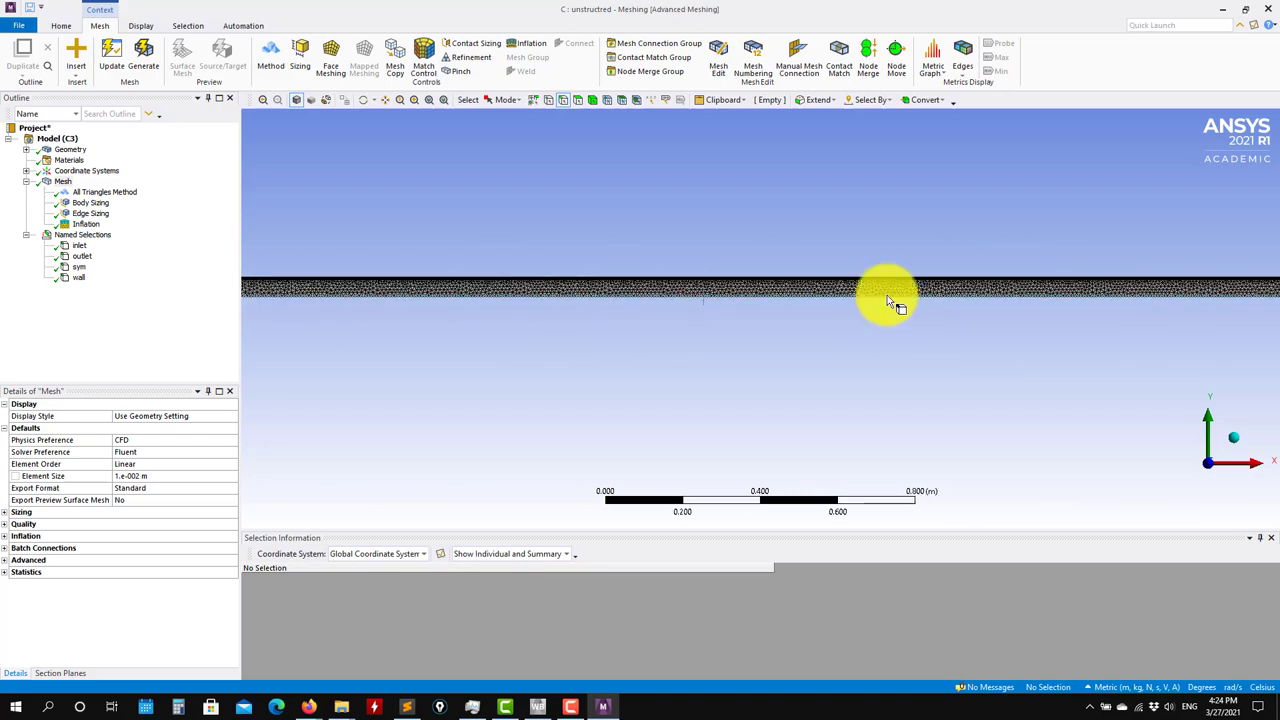
ctrl+middle_drag(541, 302, 763, 286)
scroll(480, 280, up, 3)
ctrl+middle_drag(573, 293, 440, 357)
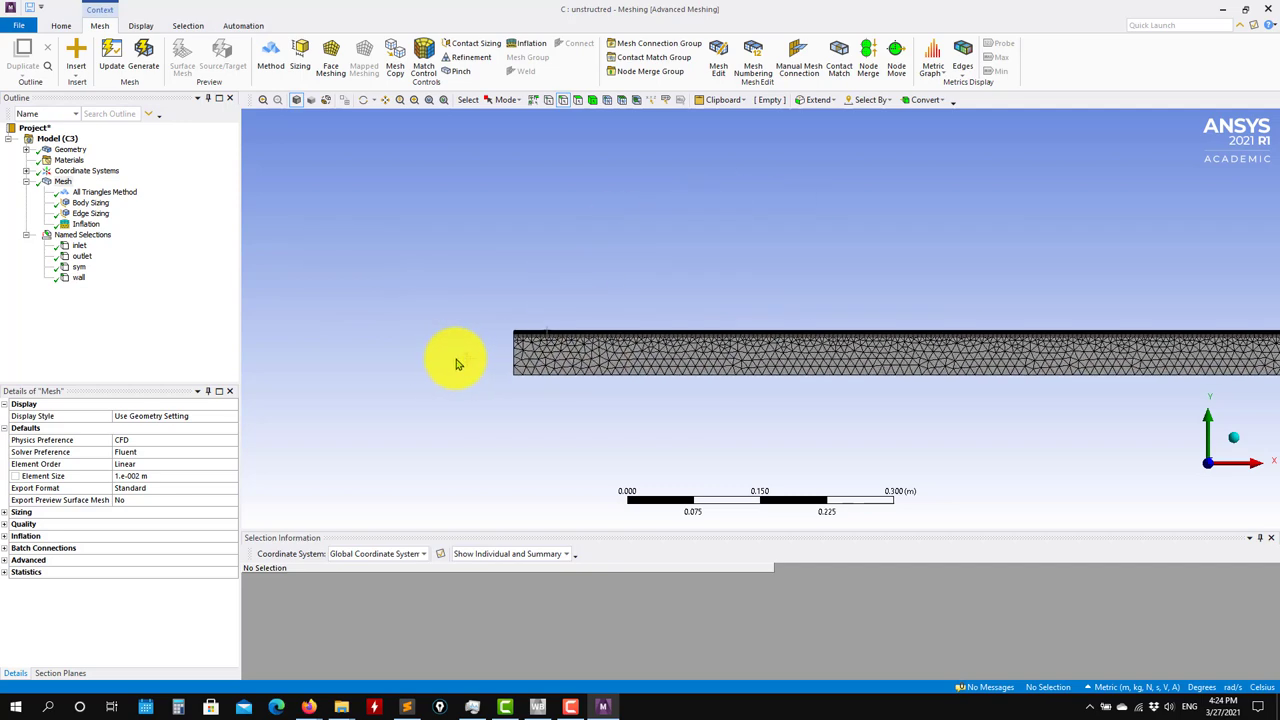
scroll(577, 377, up, 4)
ctrl+middle_drag(558, 367, 760, 320)
scroll(573, 346, up, 2)
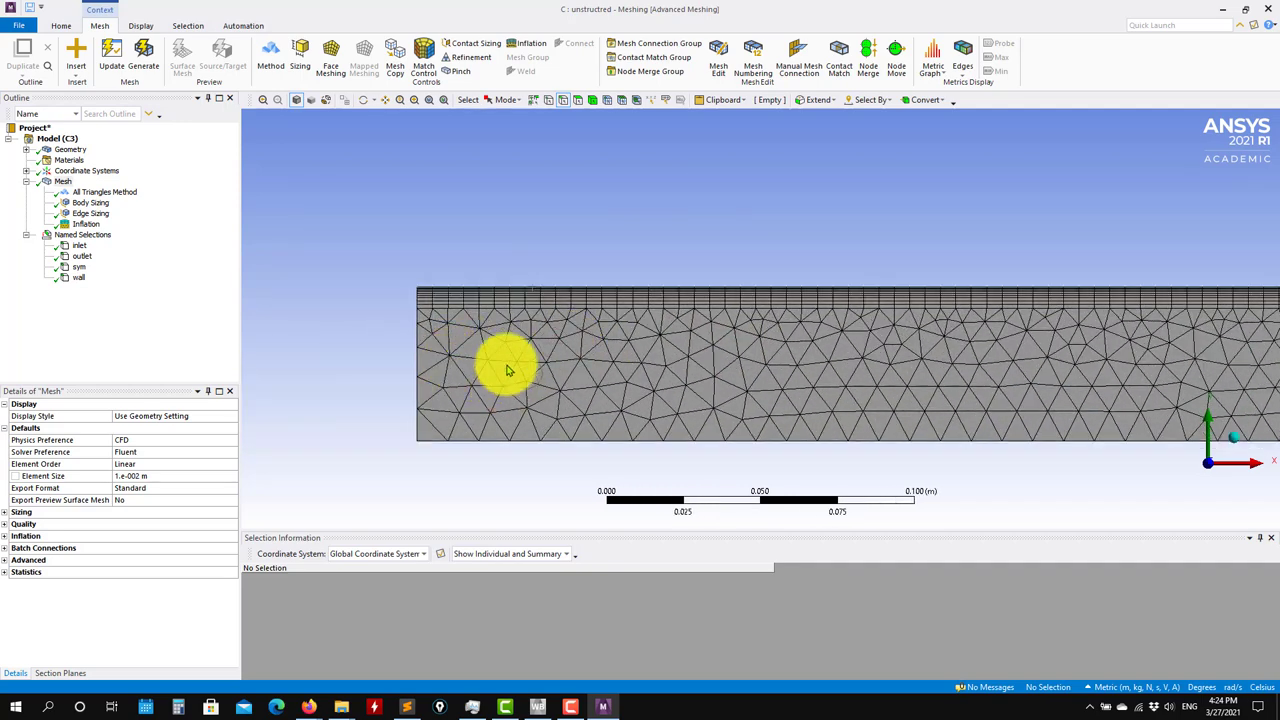
ctrl+middle_drag(506, 381, 520, 353)
- Review the smooth-transition inflation settings and inspect how the layers blend into the triangular elements beneath them
click(86, 224)
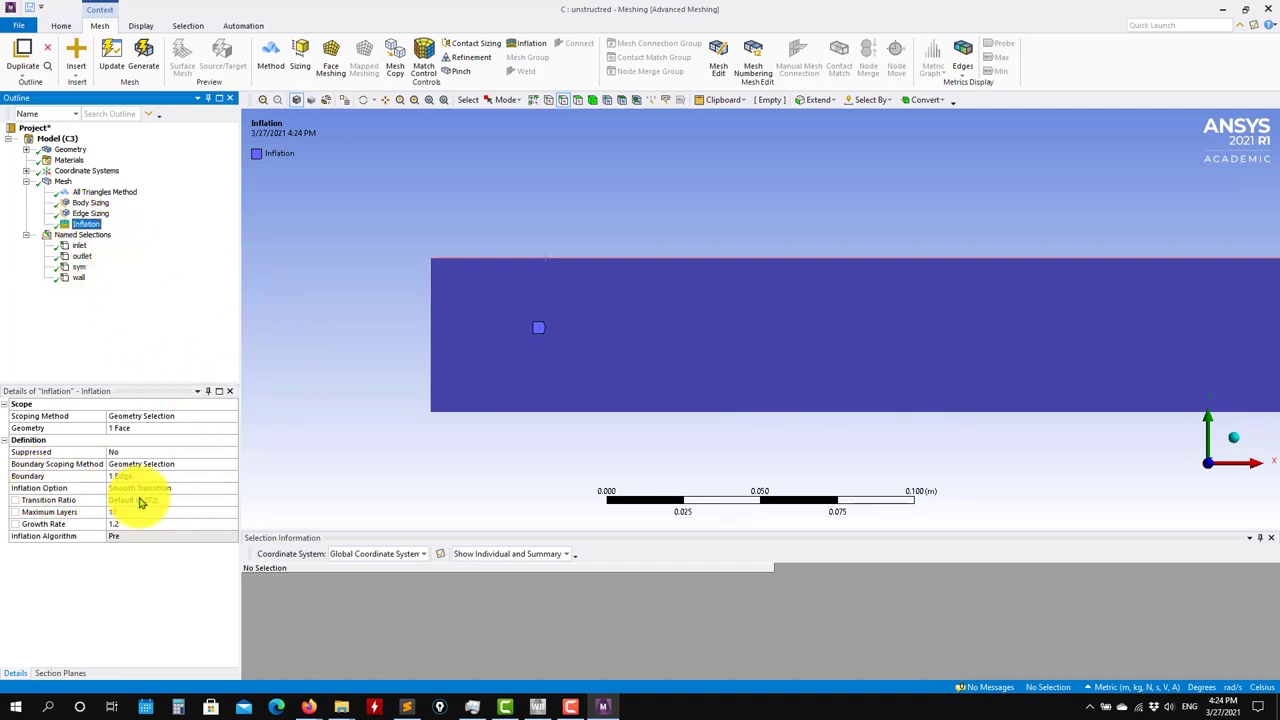
click(63, 181)
scroll(457, 271, up, 2)
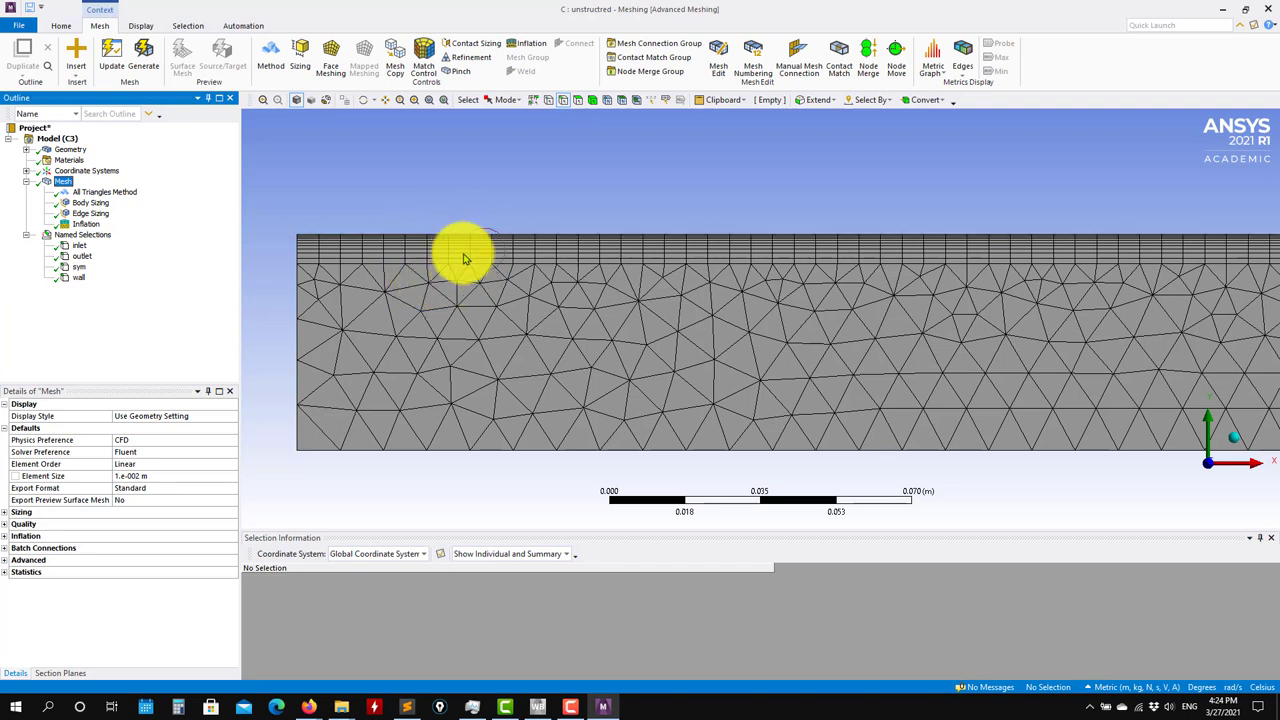
scroll(490, 307, up, 5)
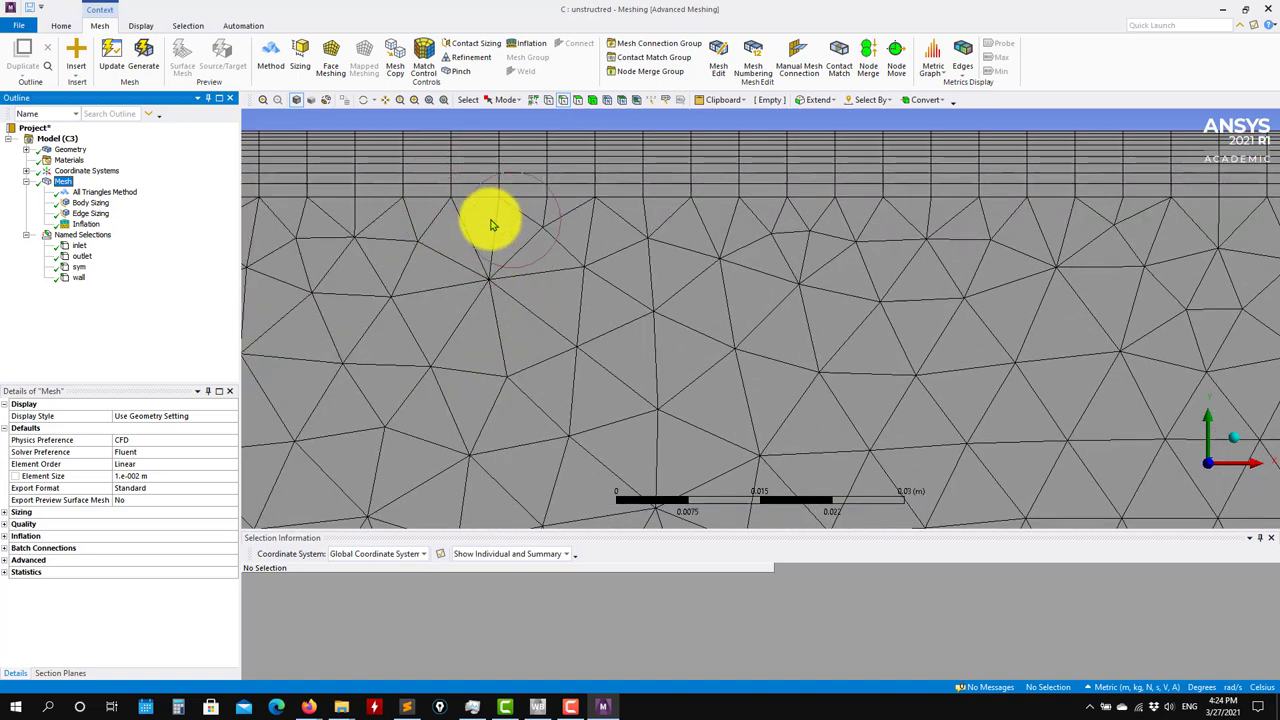
scroll(552, 252, down, 6)
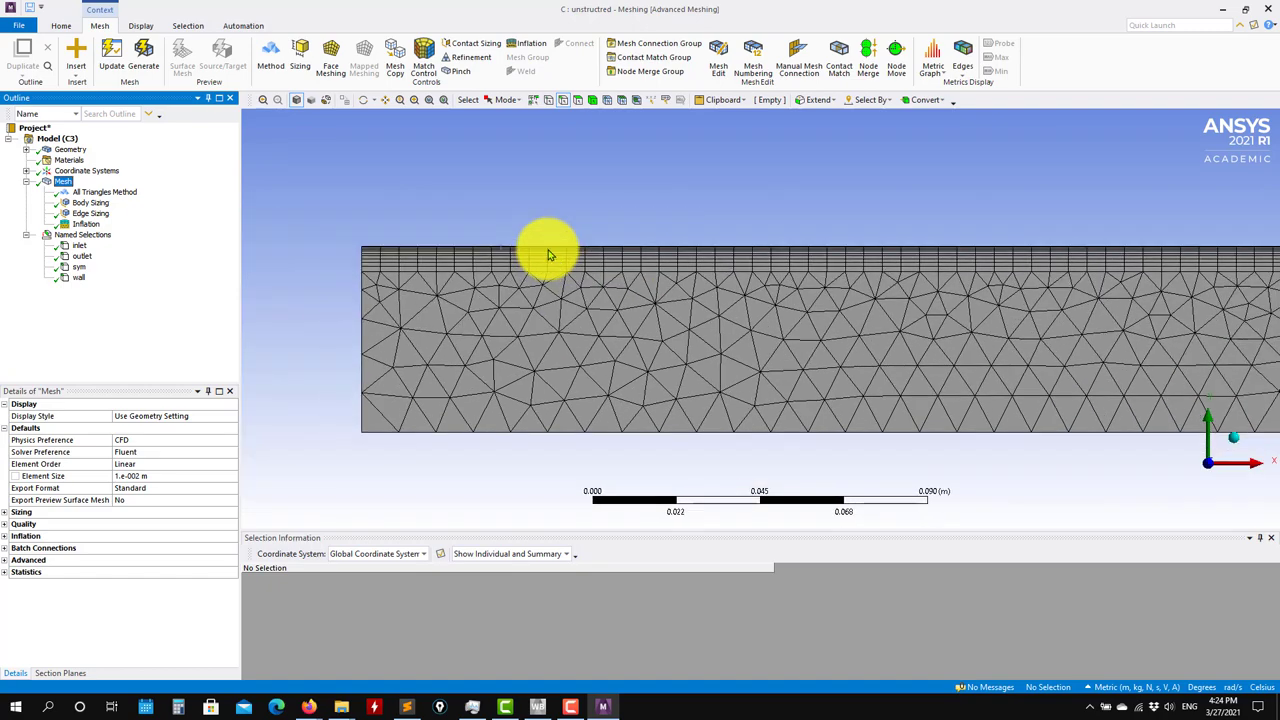
scroll(553, 257, up, 2)
scroll(474, 309, up, 1)
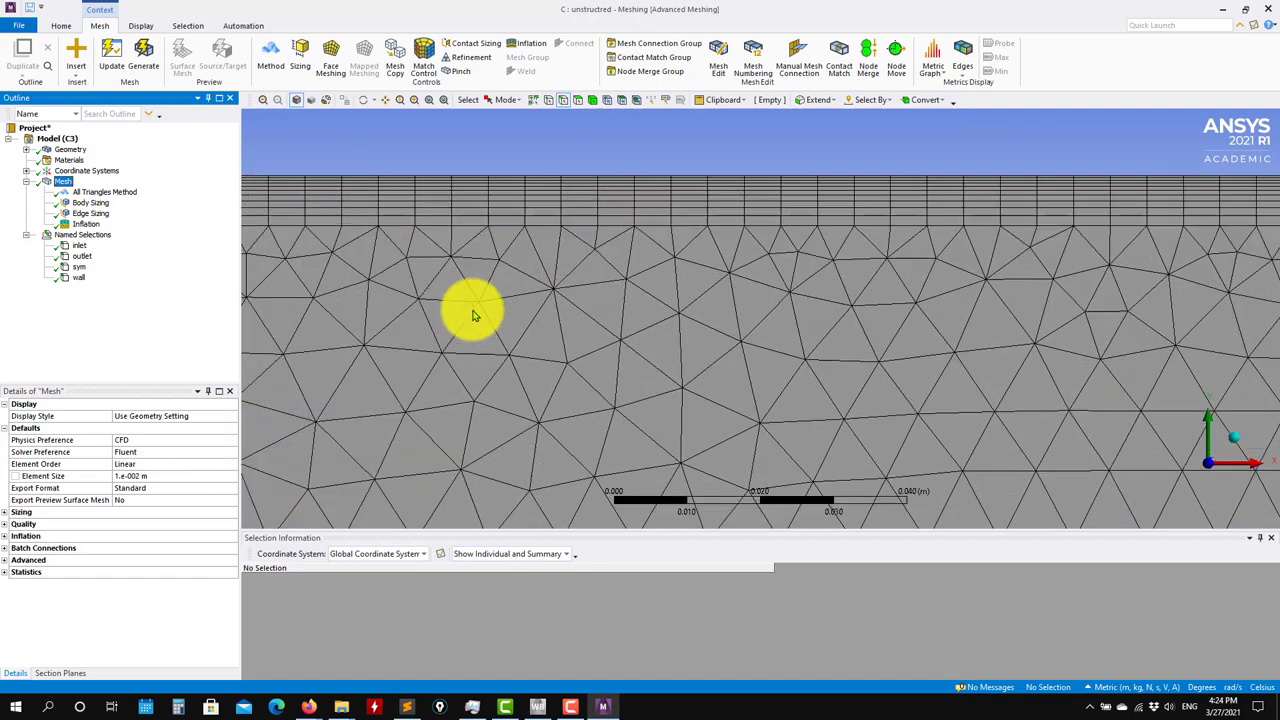
scroll(472, 318, down, 2)
scroll(472, 318, down, 2)
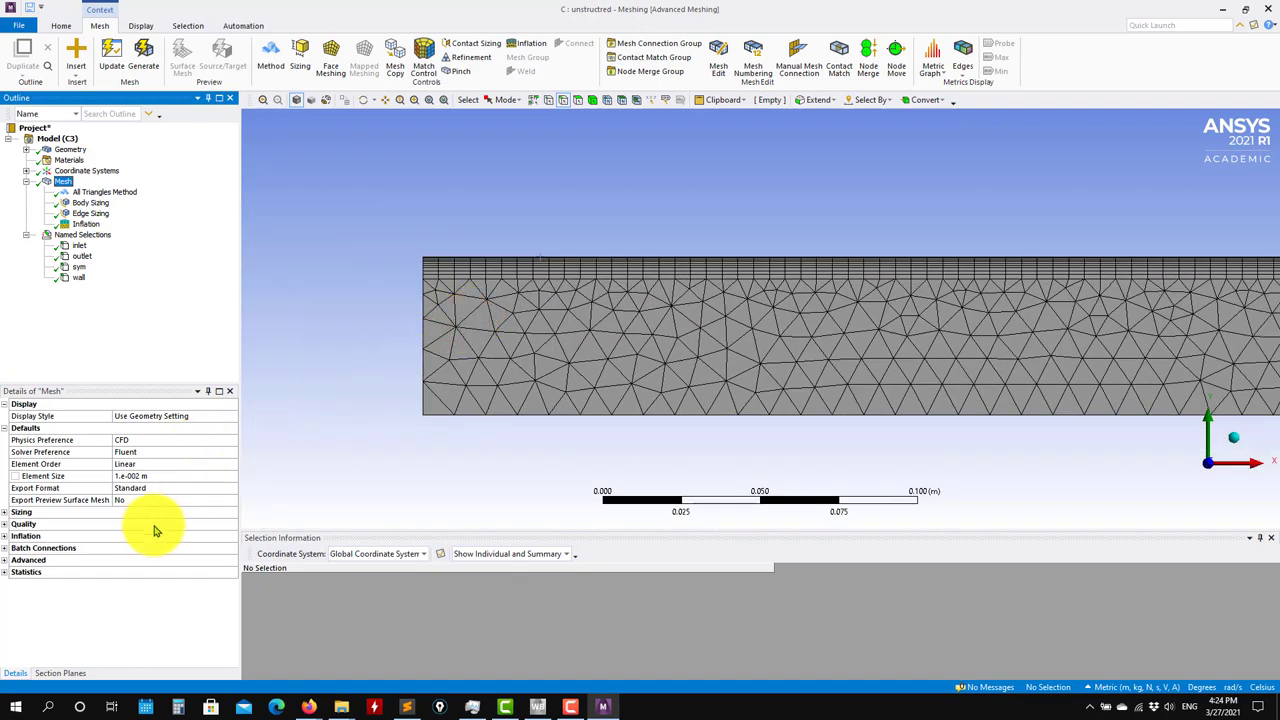
scroll(580, 294, up, 2)
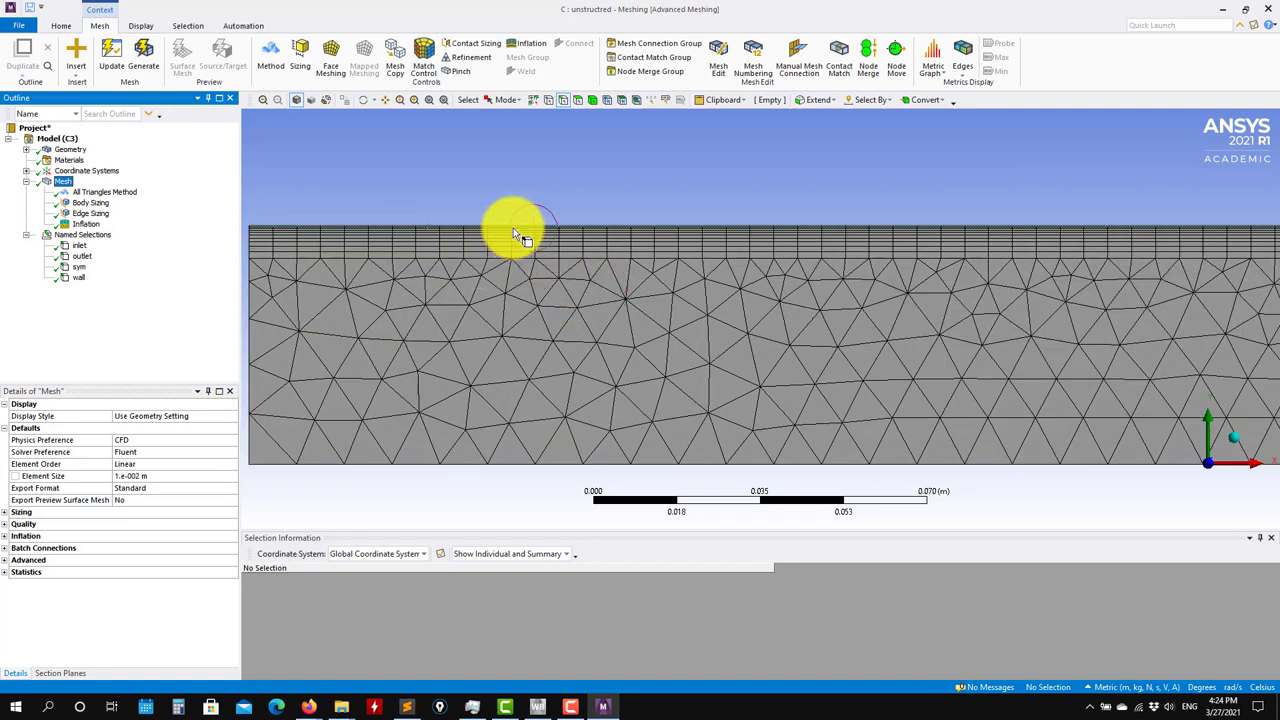
scroll(514, 228, up, 1)
scroll(490, 226, up, 1)
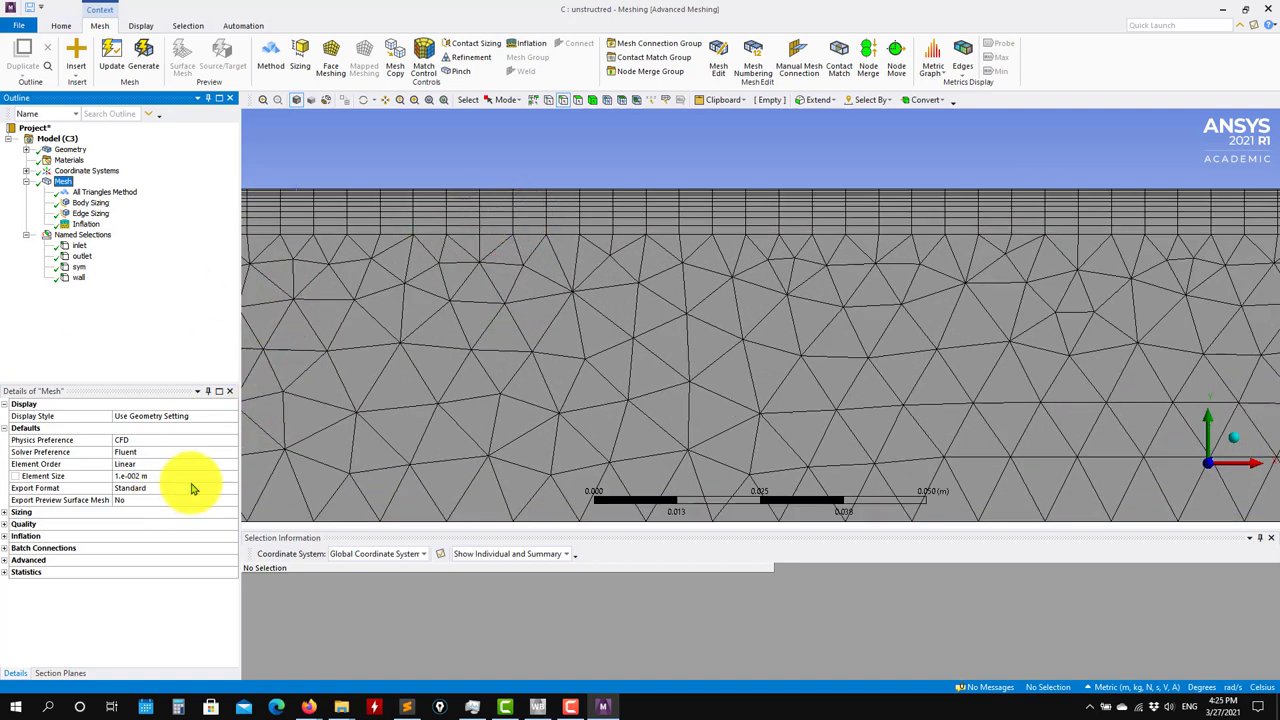
- Switch the inflation option to First Layer Thickness, set the first layer height to 2e-5 m and regenerate the mesh
click(86, 224)
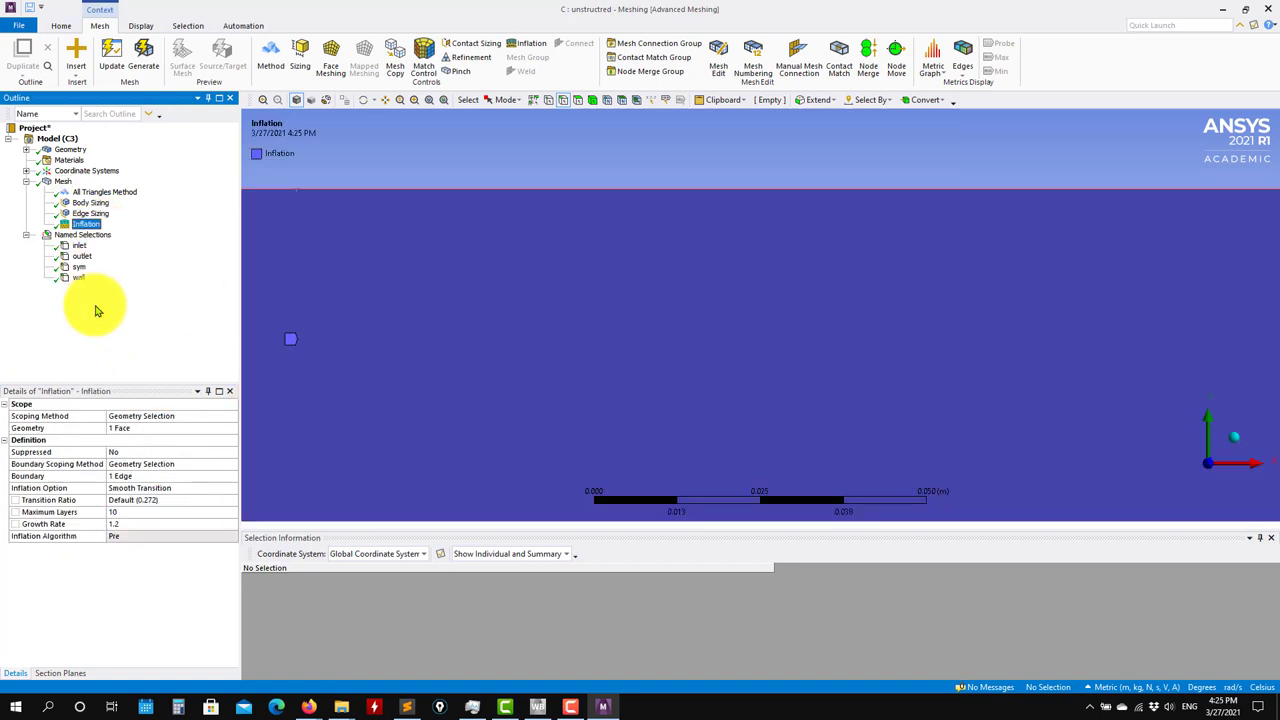
click(226, 489)
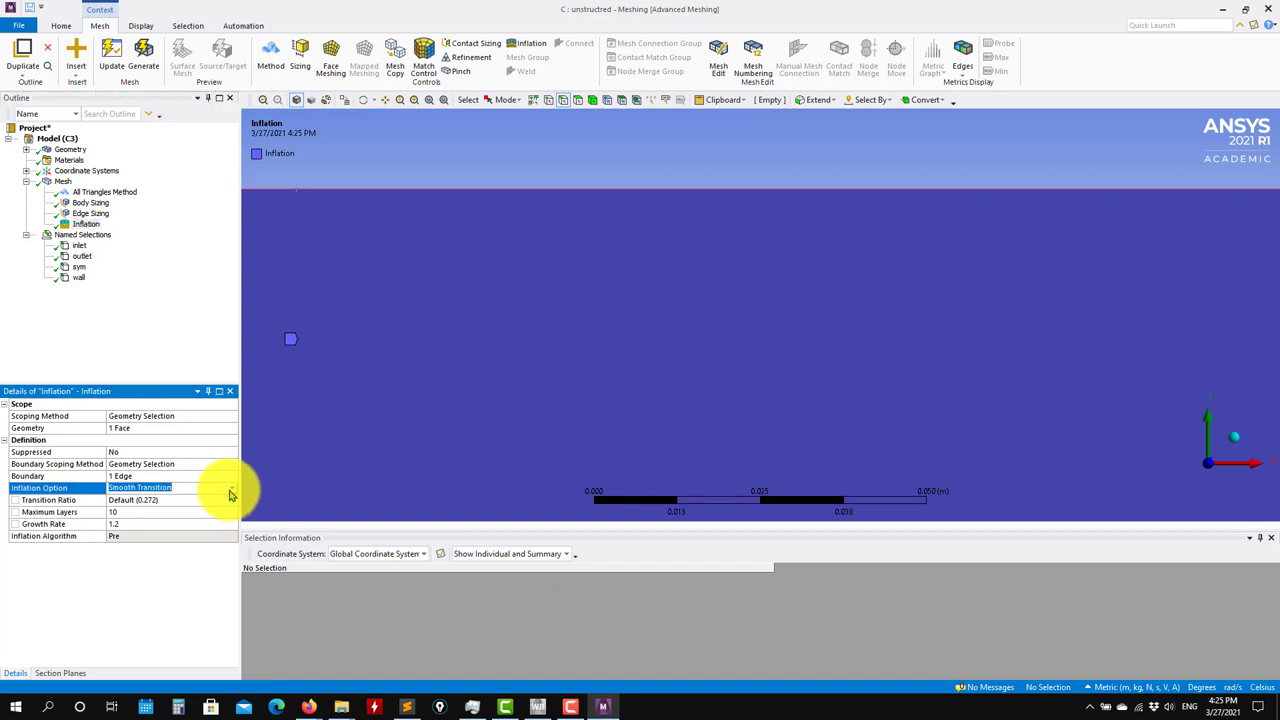
click(232, 489)
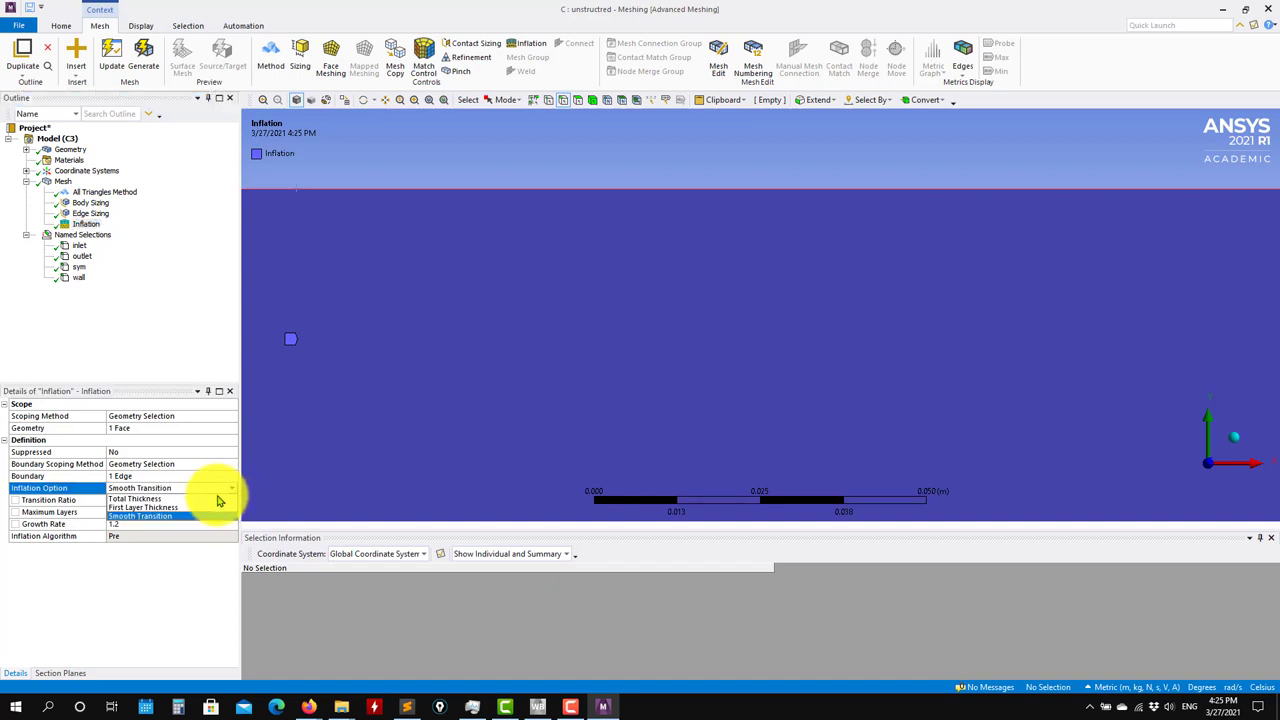
click(140, 508)
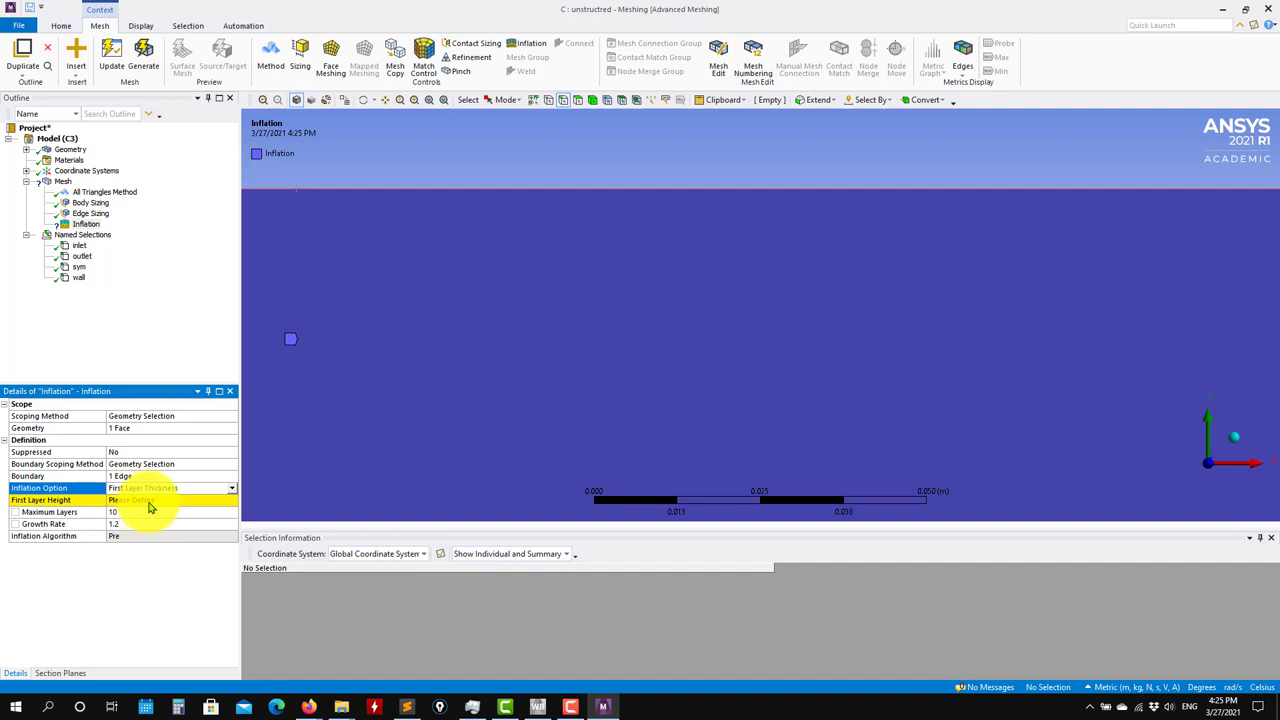
click(162, 497)
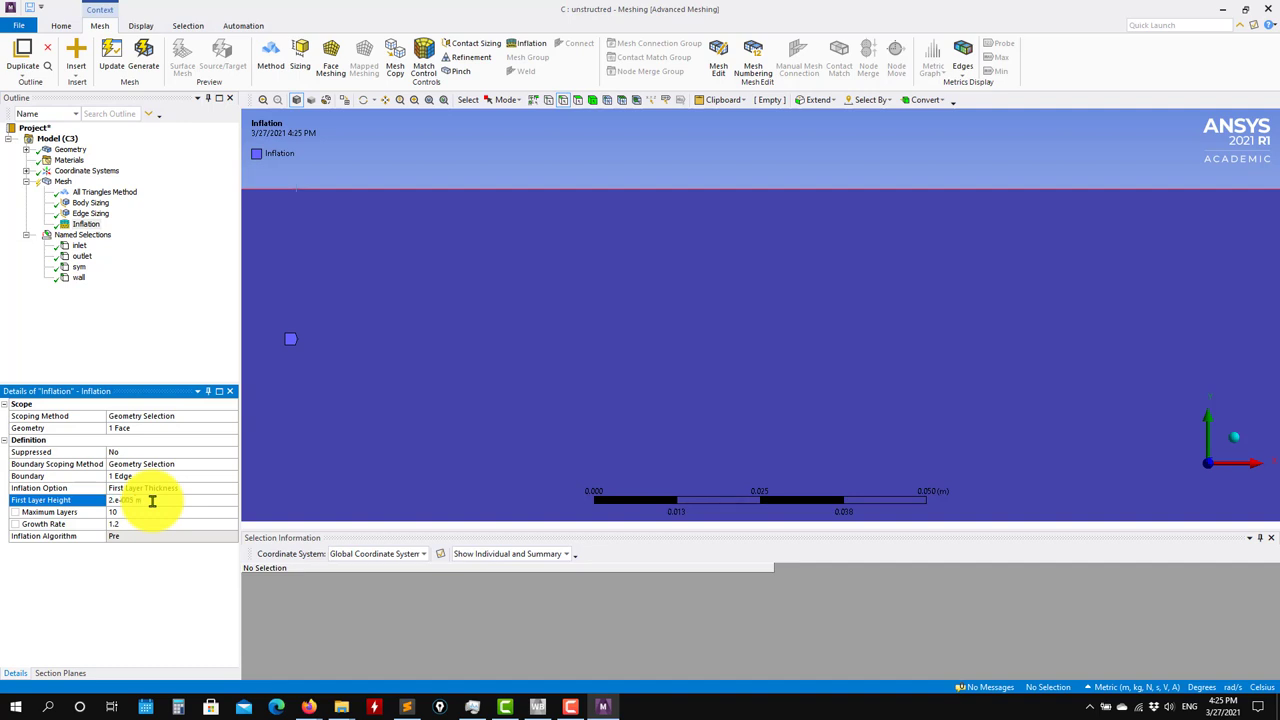
text(0.00002)
key(Return)
click(143, 52)
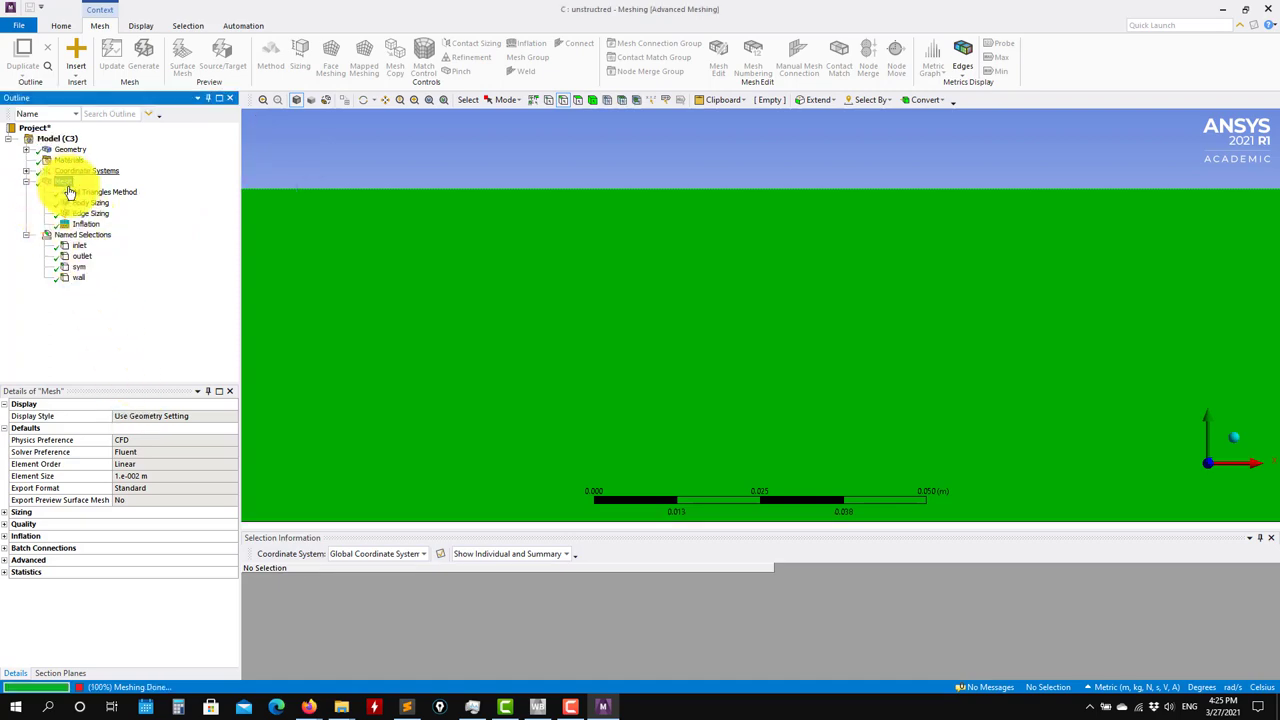
- Measure the first inflation layer's height between two vertically adjacent mesh nodes at the upper edge
click(62, 181)
scroll(494, 266, up, 2)
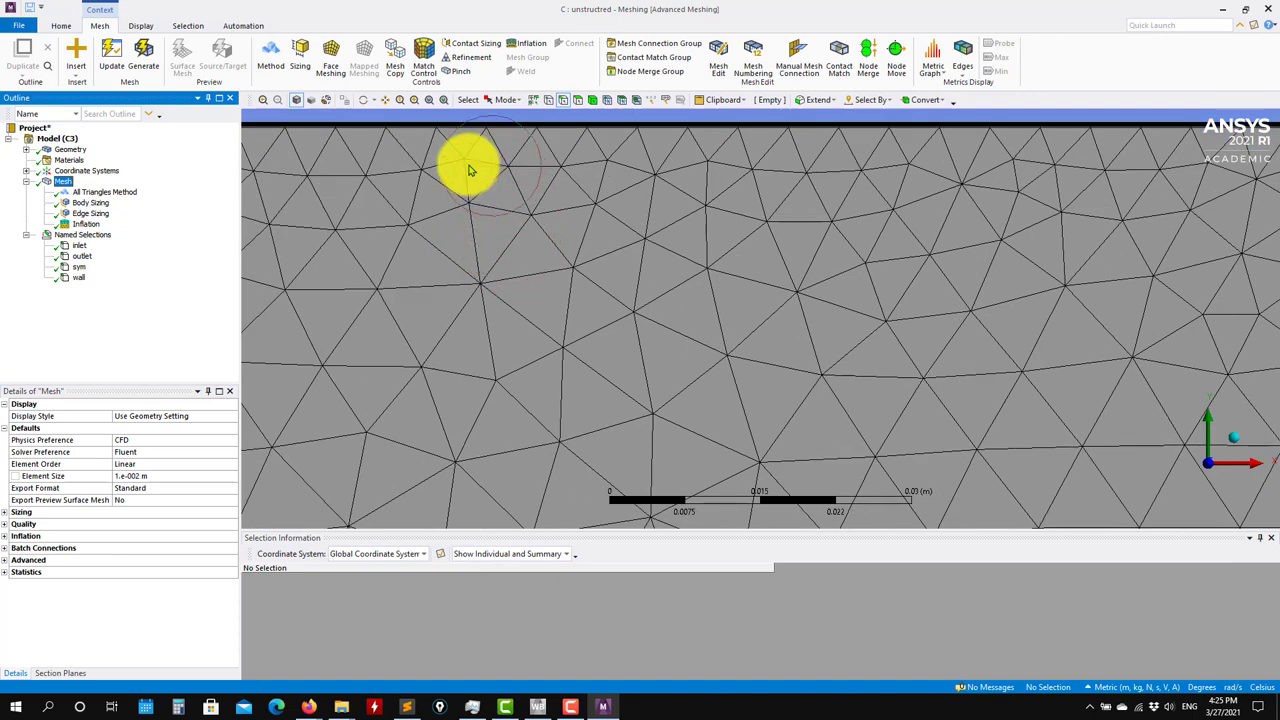
scroll(643, 386, up, 6)
scroll(708, 393, up, 5)
ctrl+middle_drag(625, 309, 757, 282)
scroll(611, 280, up, 2)
click(550, 101)
scroll(450, 200, up, 2)
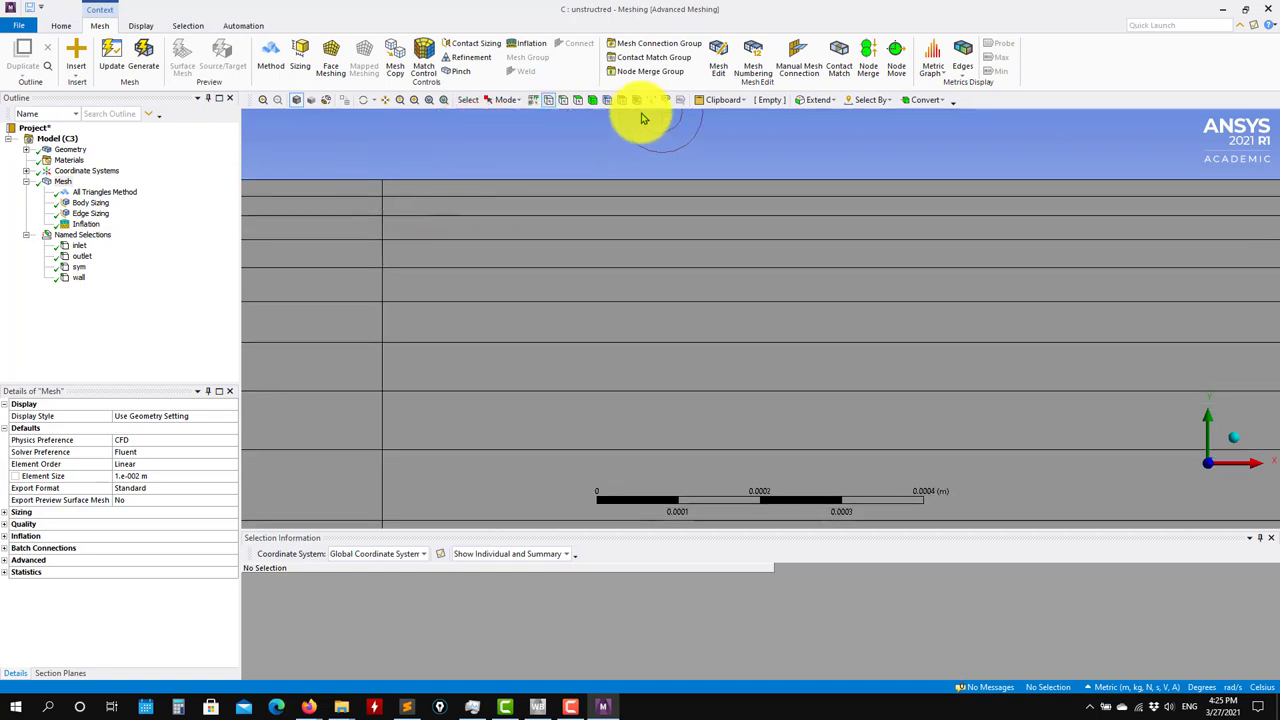
click(607, 99)
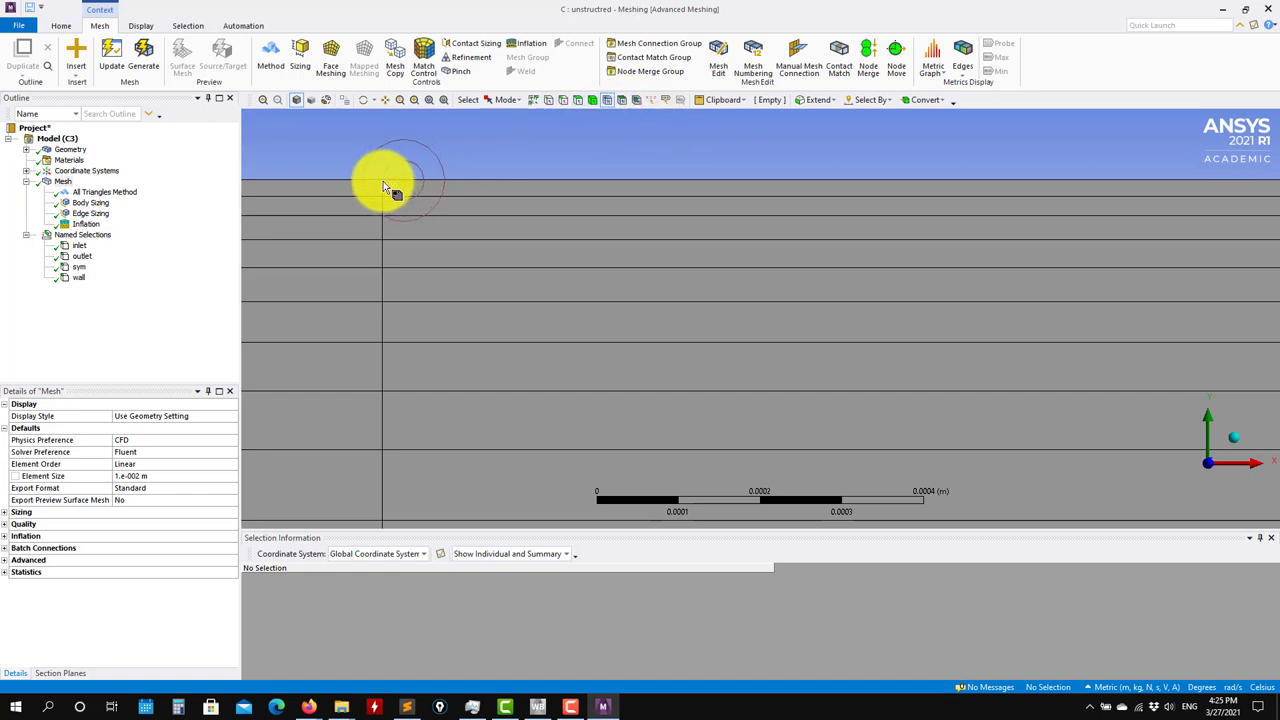
click(383, 183)
ctrl+click(383, 199)
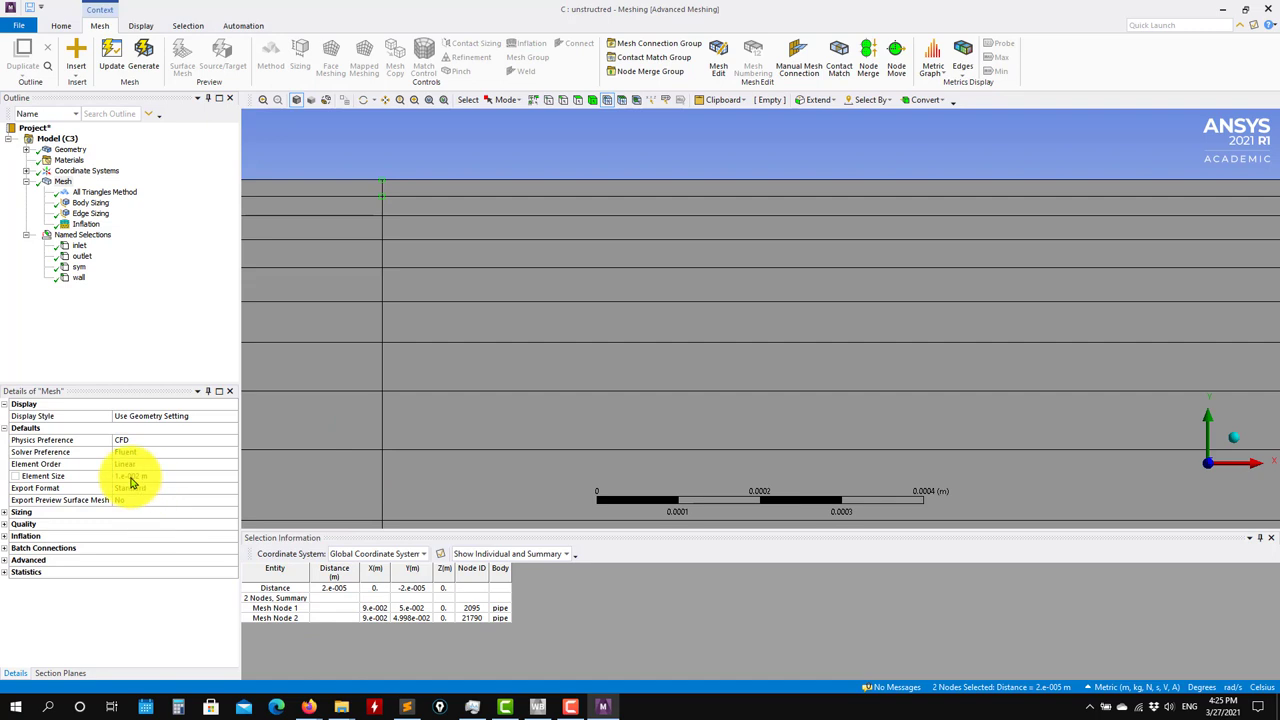
- Check the inflation control's first layer height and examine the size jump between the inflation layers and the adjoining triangles
click(86, 224)
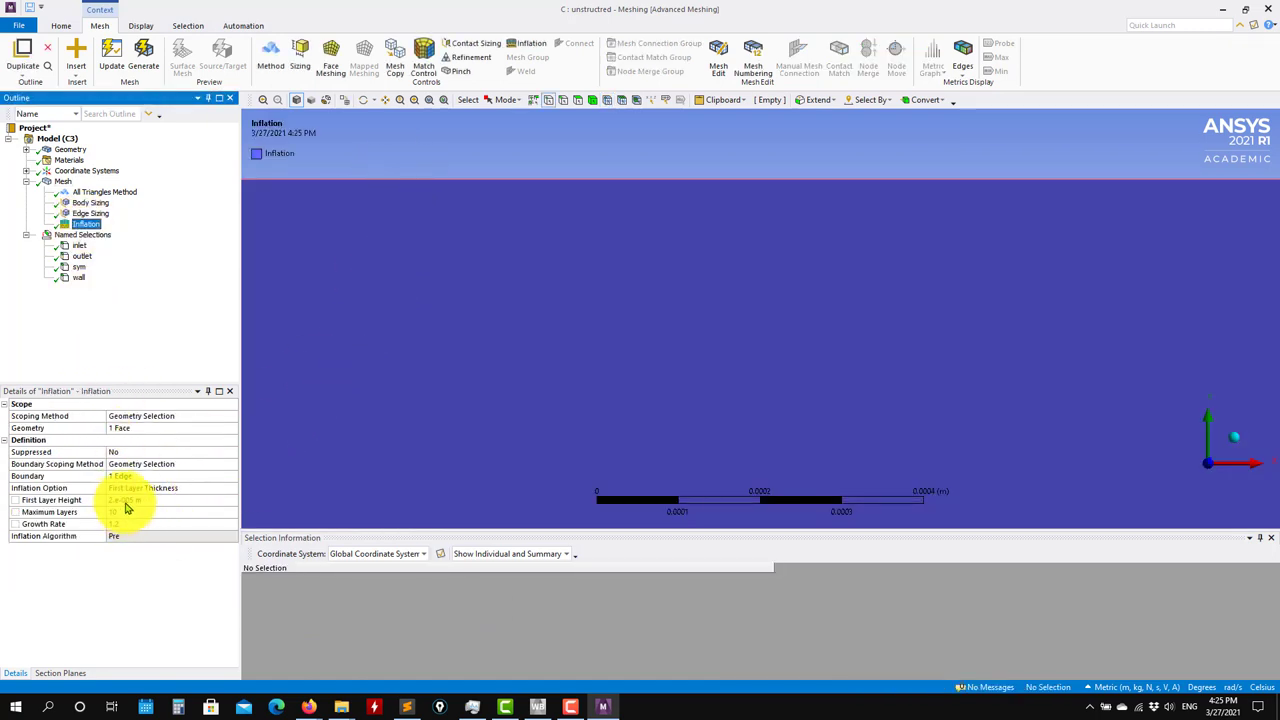
click(63, 182)
scroll(537, 285, down, 10)
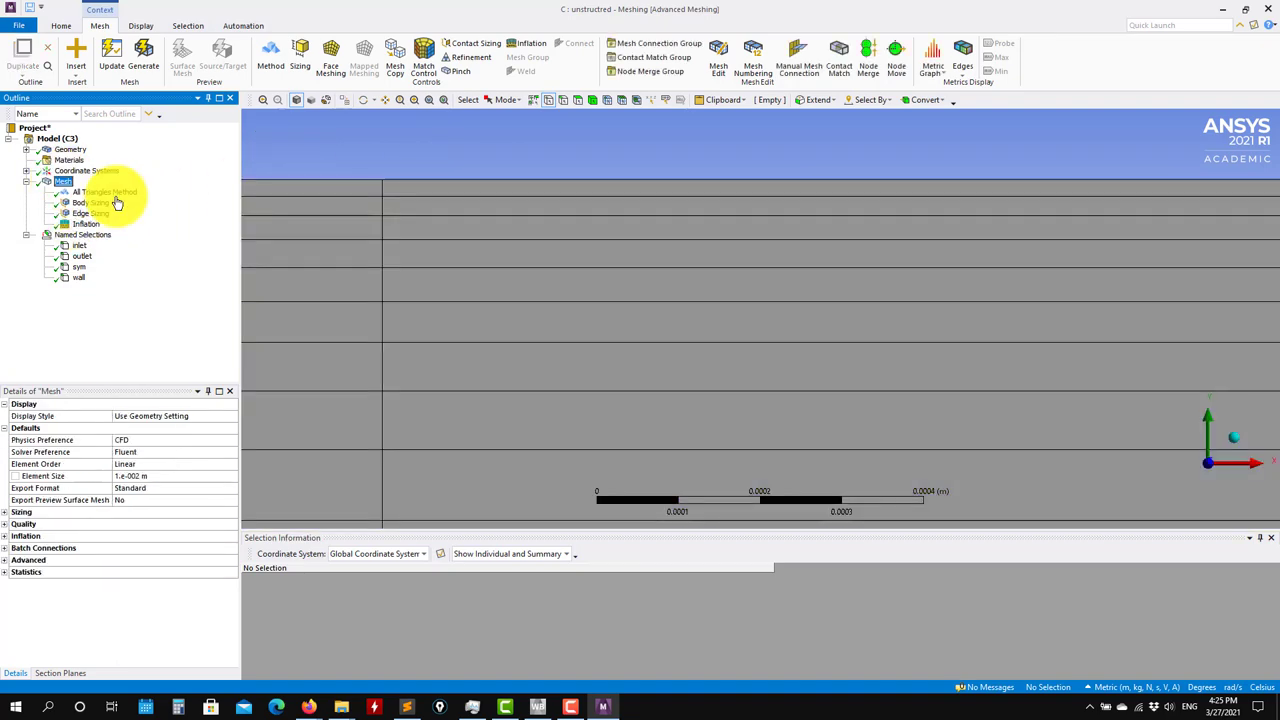
scroll(534, 294, down, 6)
scroll(646, 323, up, 5)
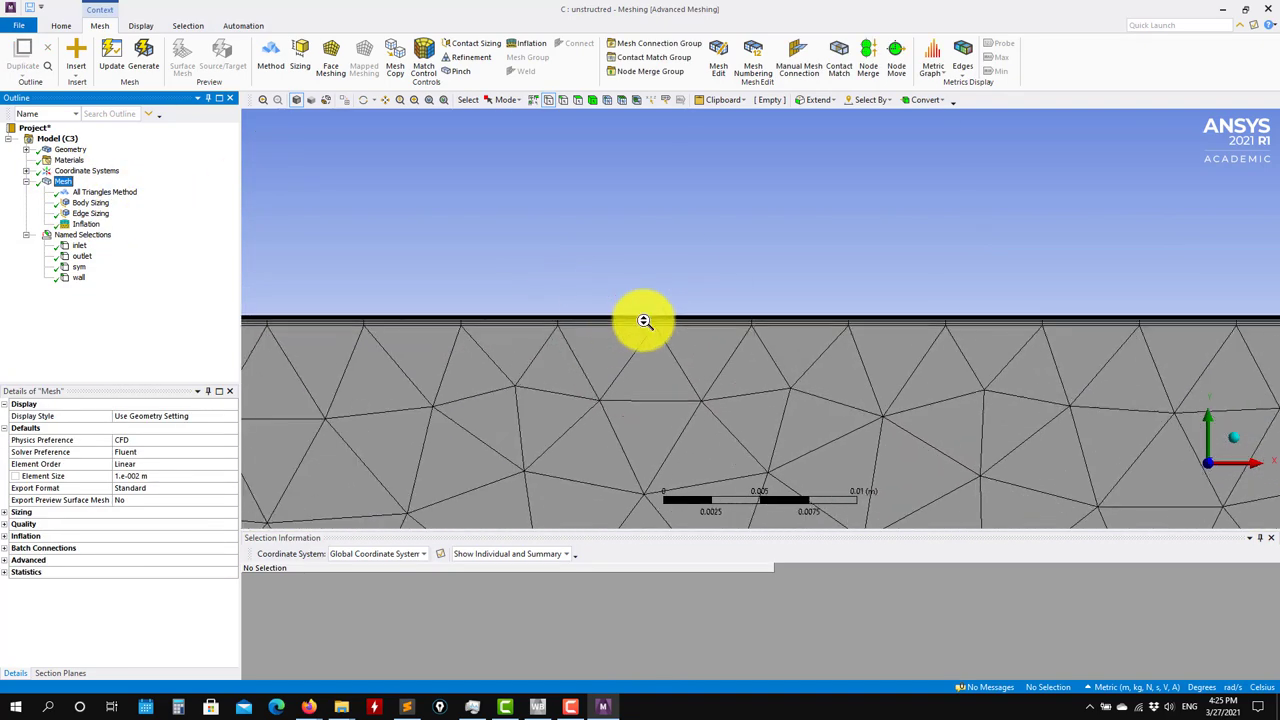
scroll(640, 326, up, 5)
ctrl+middle_drag(703, 359, 675, 295)
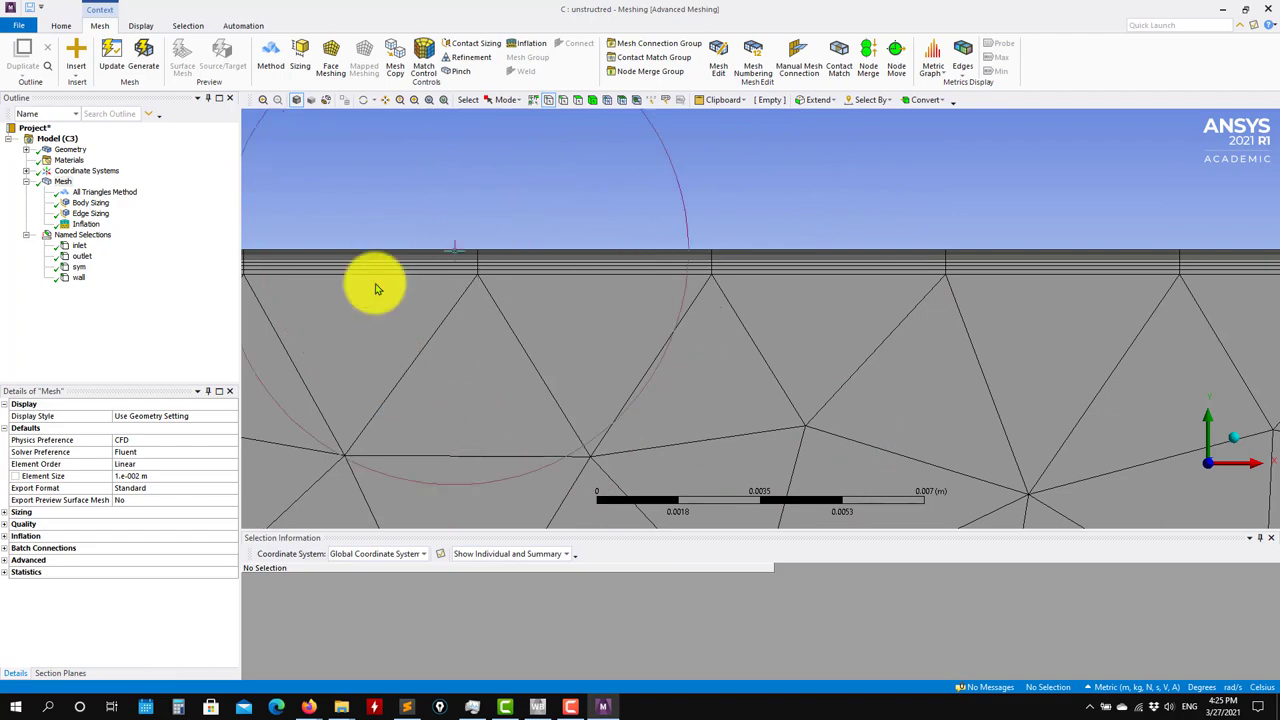
scroll(518, 388, down, 10)
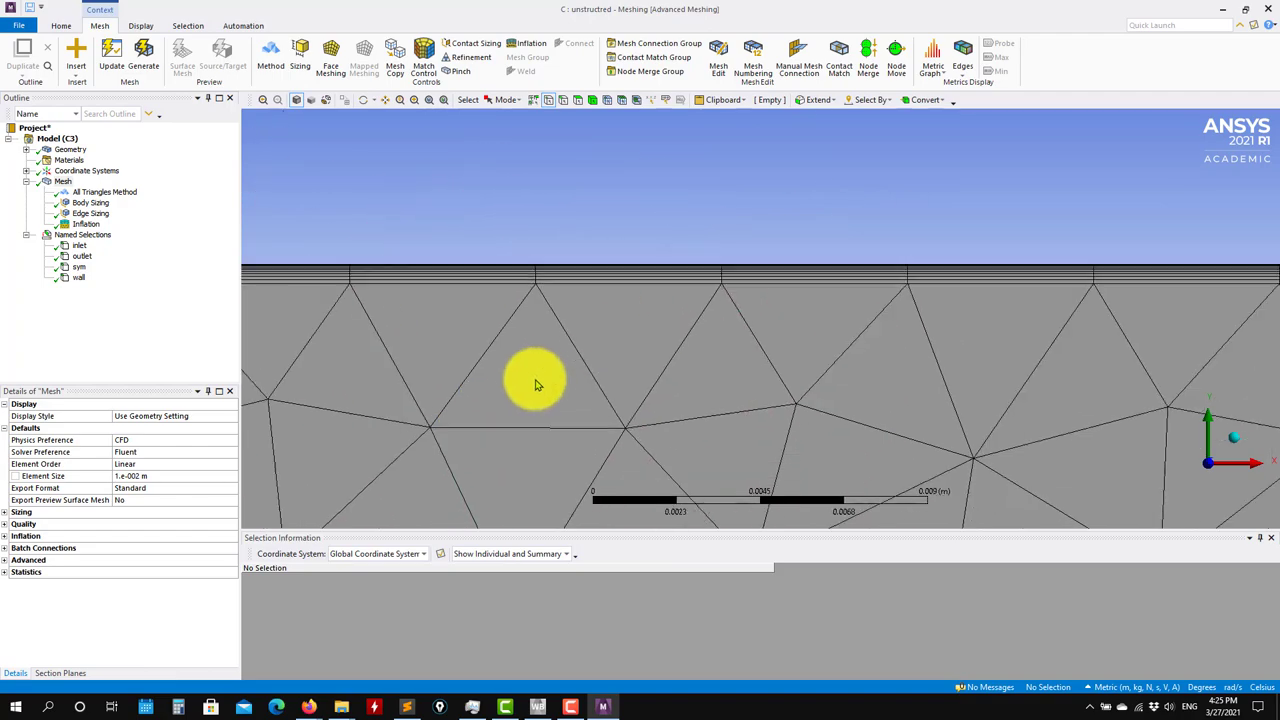
scroll(606, 398, up, 10)
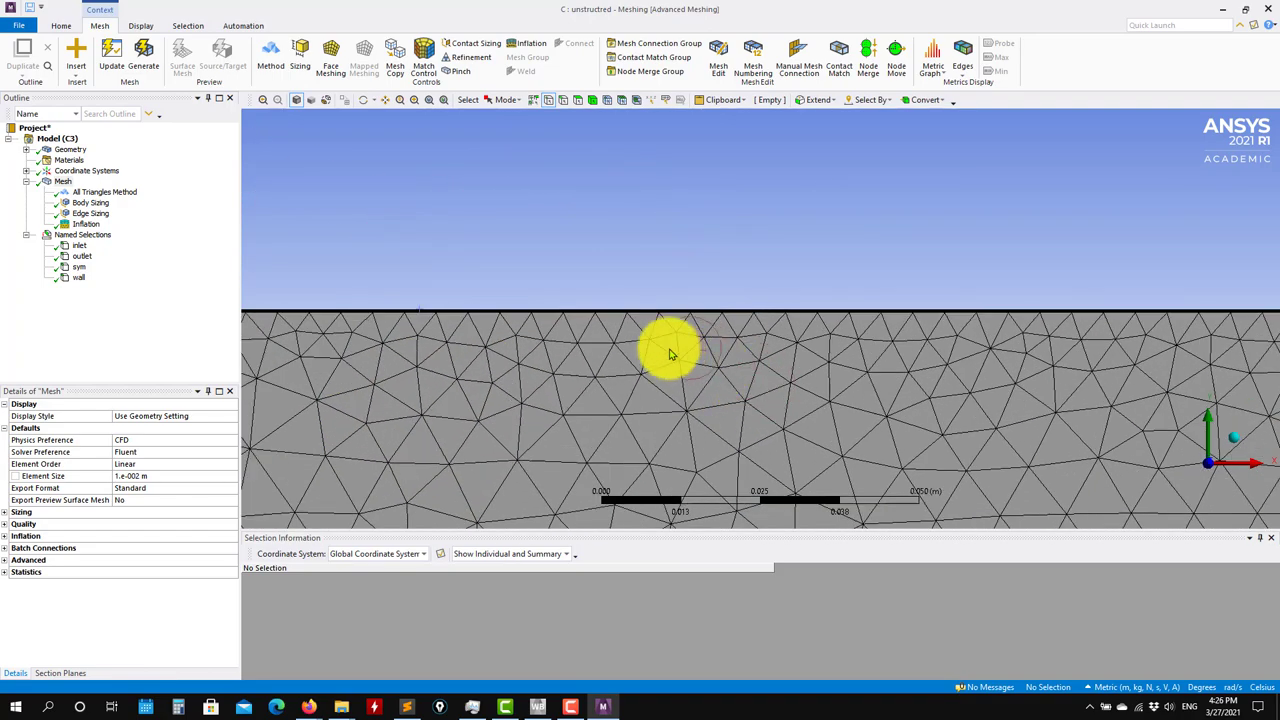
scroll(478, 370, up, 4)
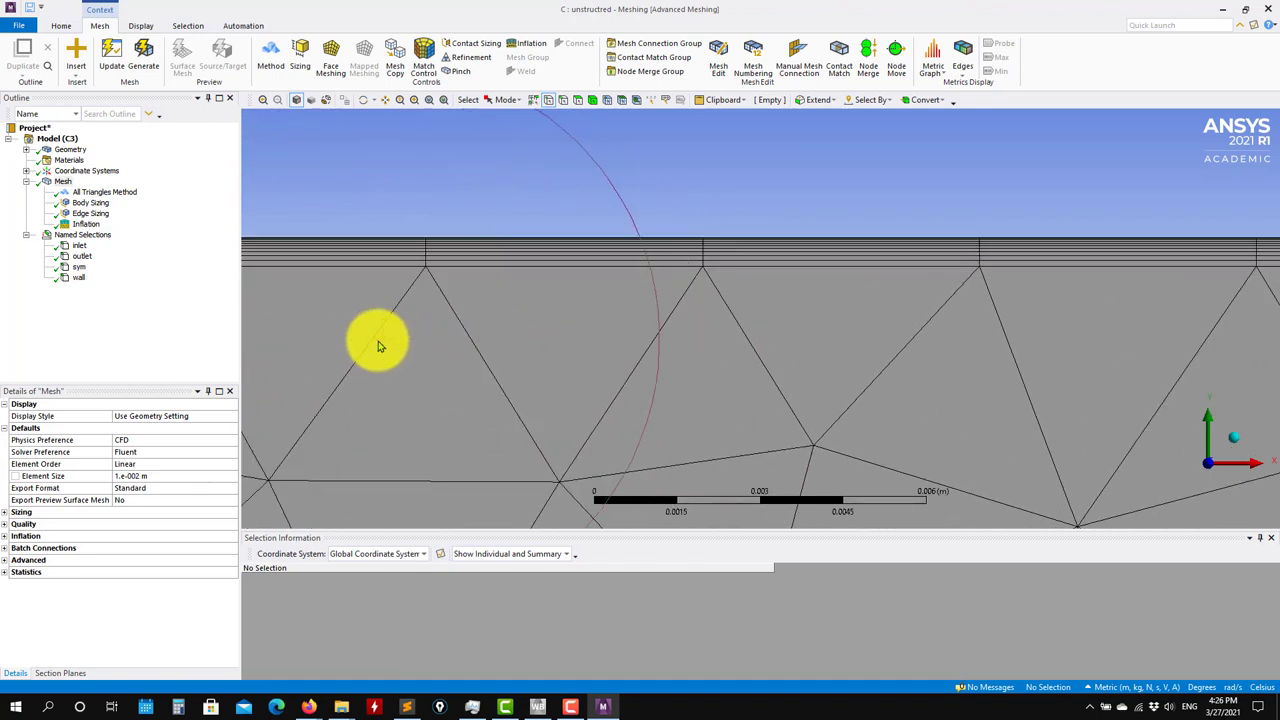
- Set the inflation's maximum layers to 20, regenerate the mesh and display it at the upper edge
ctrl+middle_drag(363, 346, 729, 351)
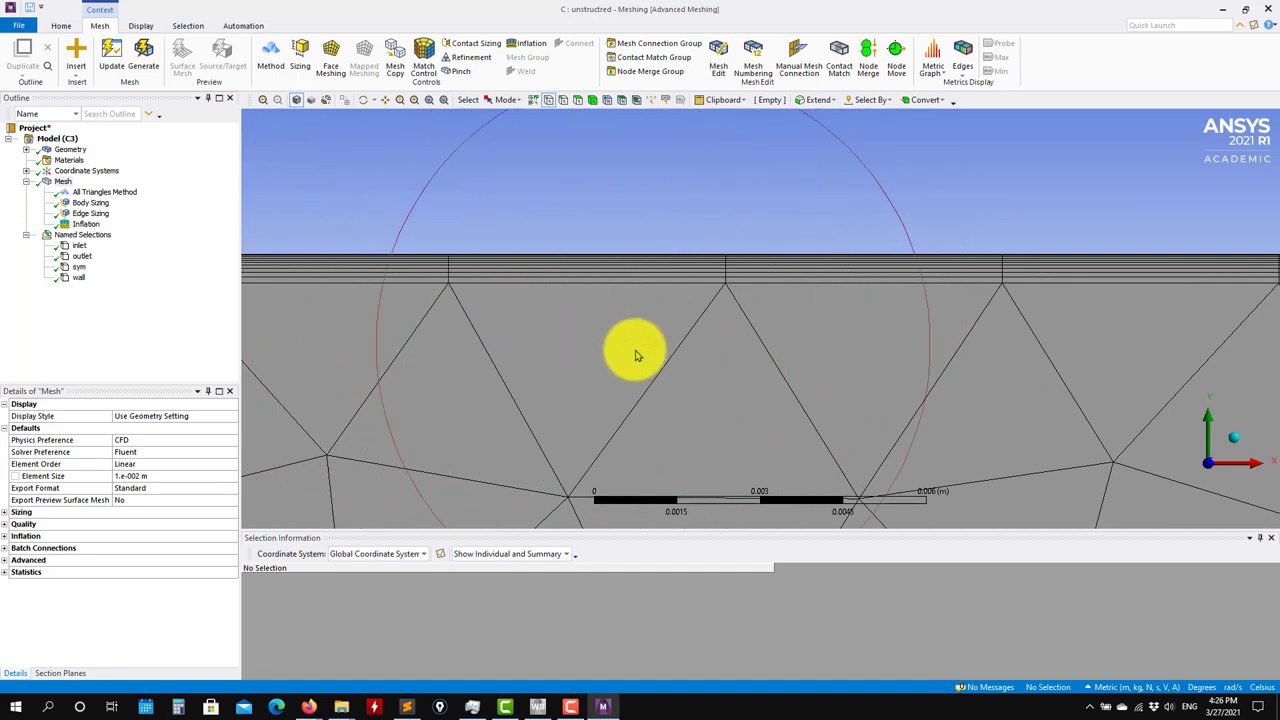
click(73, 224)
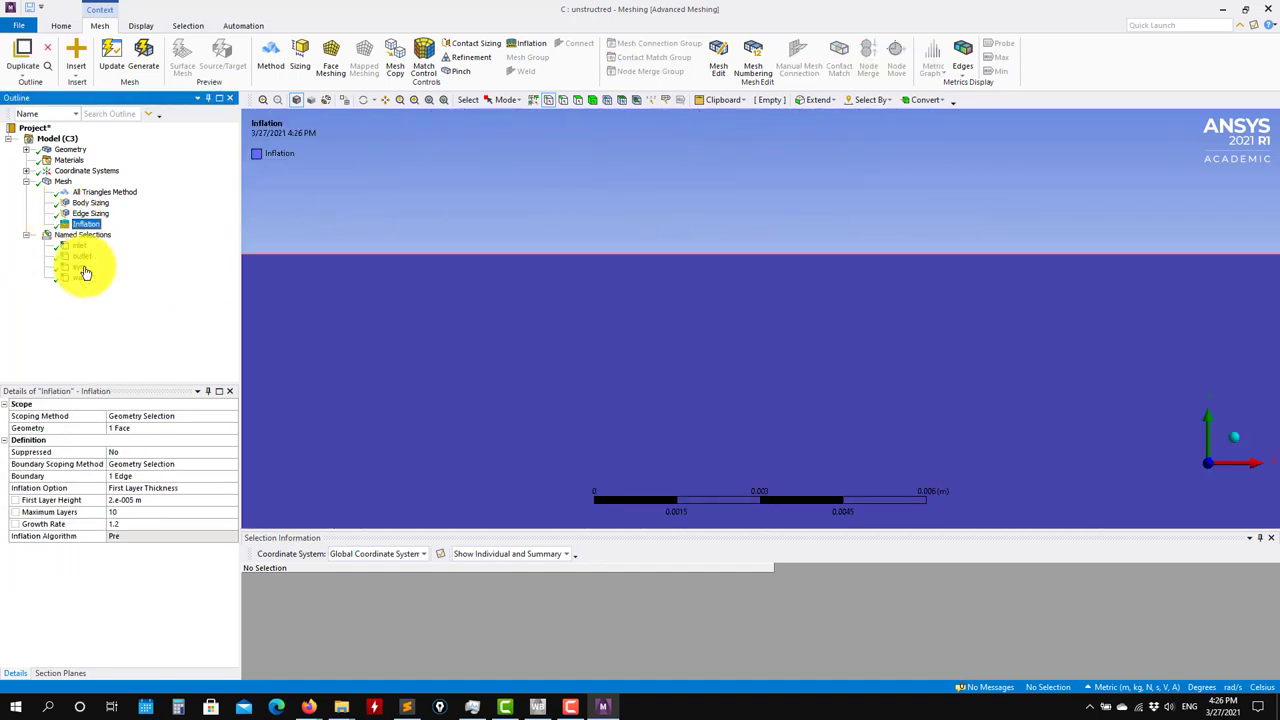
click(127, 512)
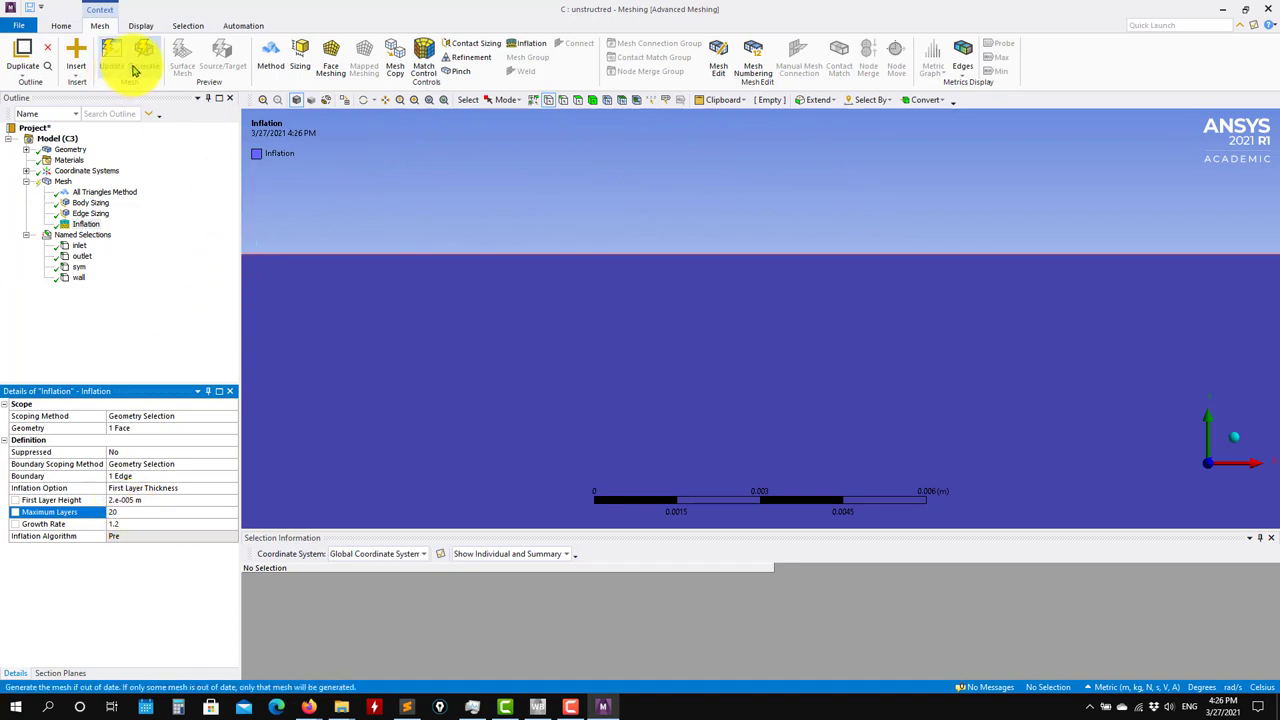
click(143, 60)
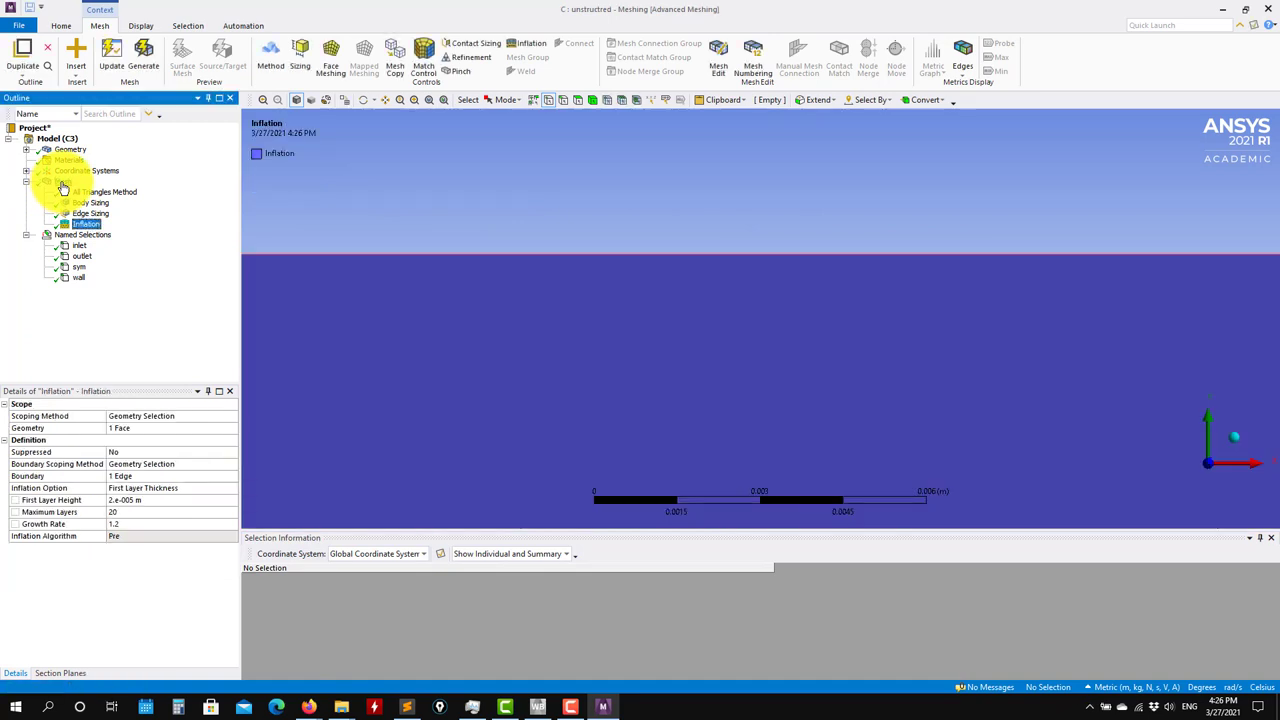
click(69, 172)
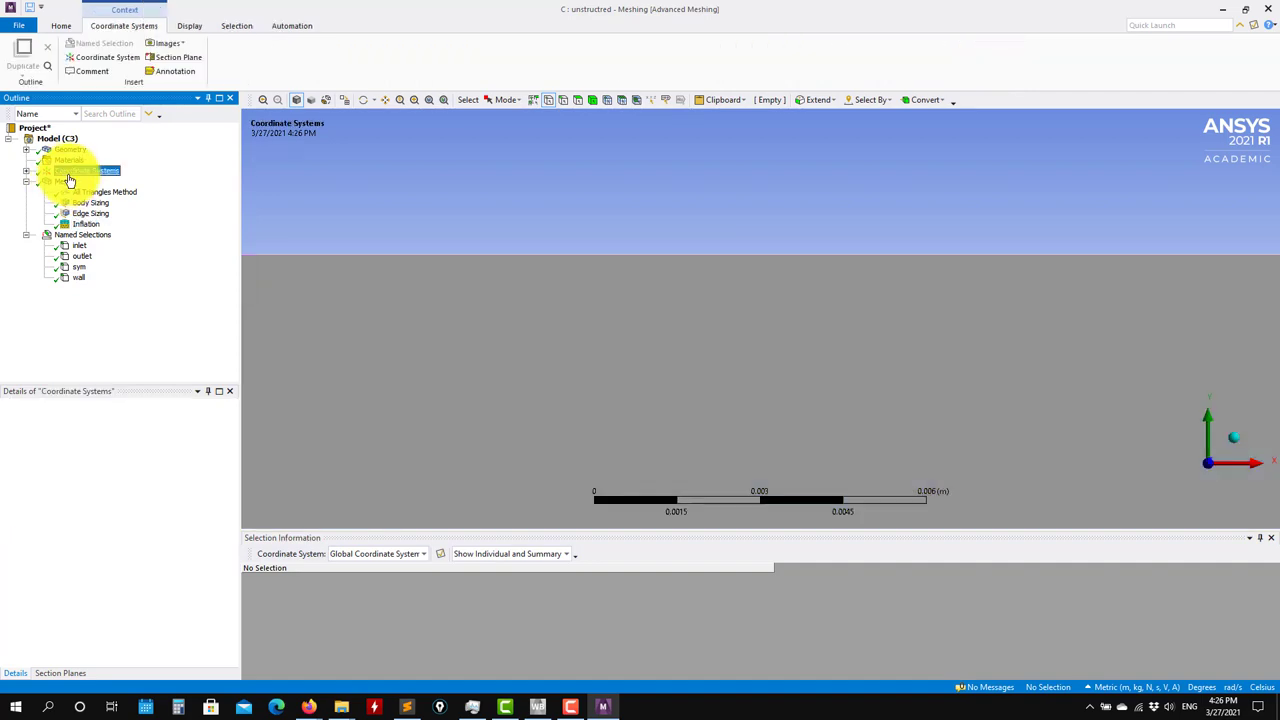
click(62, 182)
scroll(643, 360, down, 5)
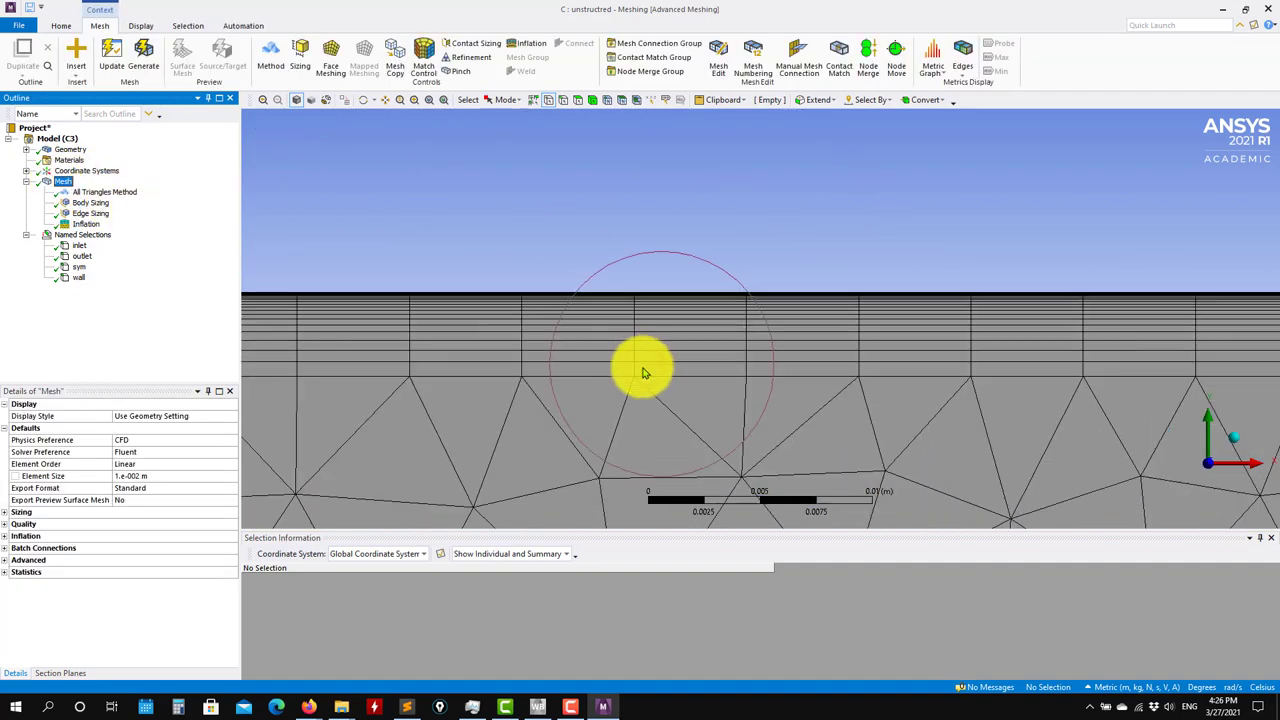
scroll(647, 375, up, 5)
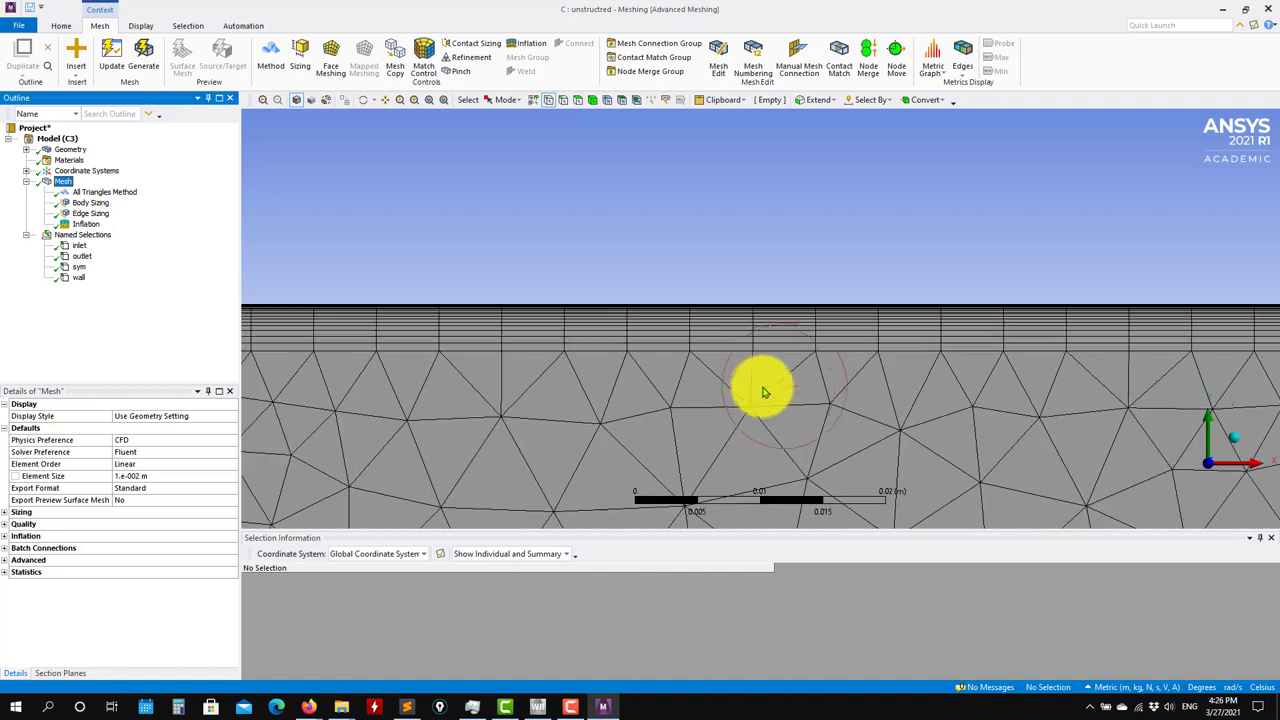
- Increase the inflation's maximum layers beyond 20, regenerate the mesh and inspect how far the layers reach into the pipe
click(86, 224)
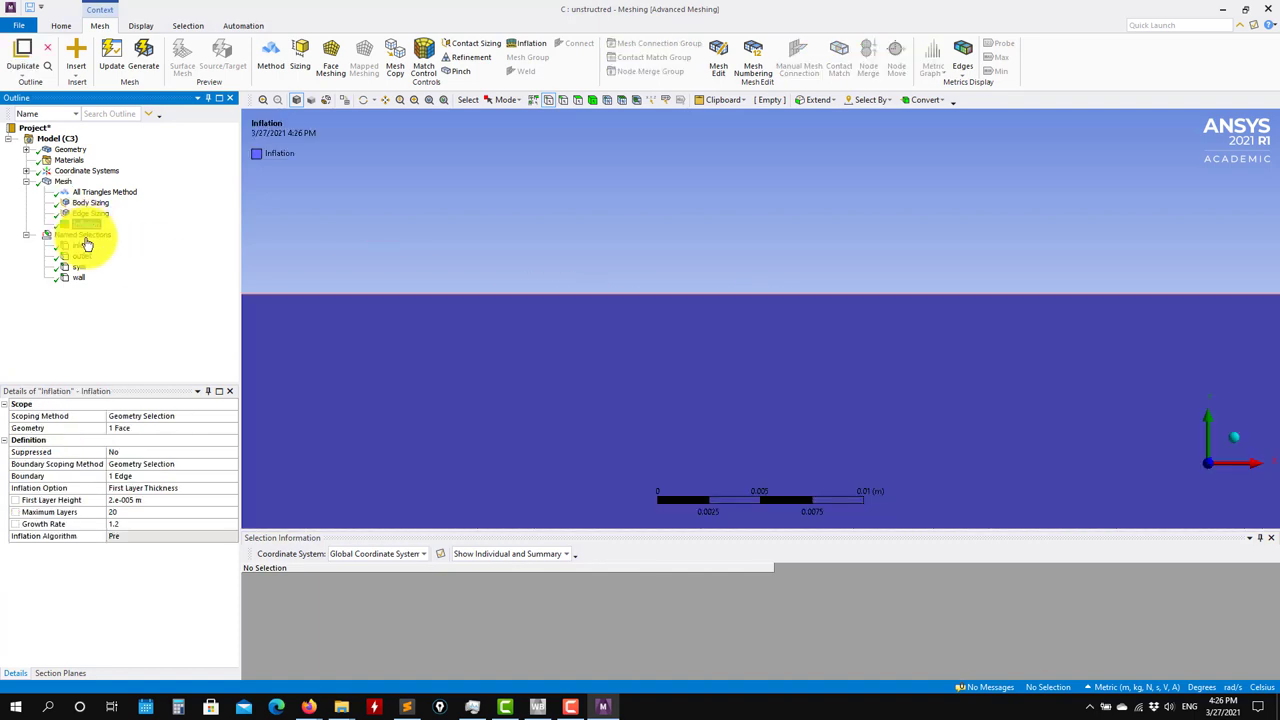
click(107, 511)
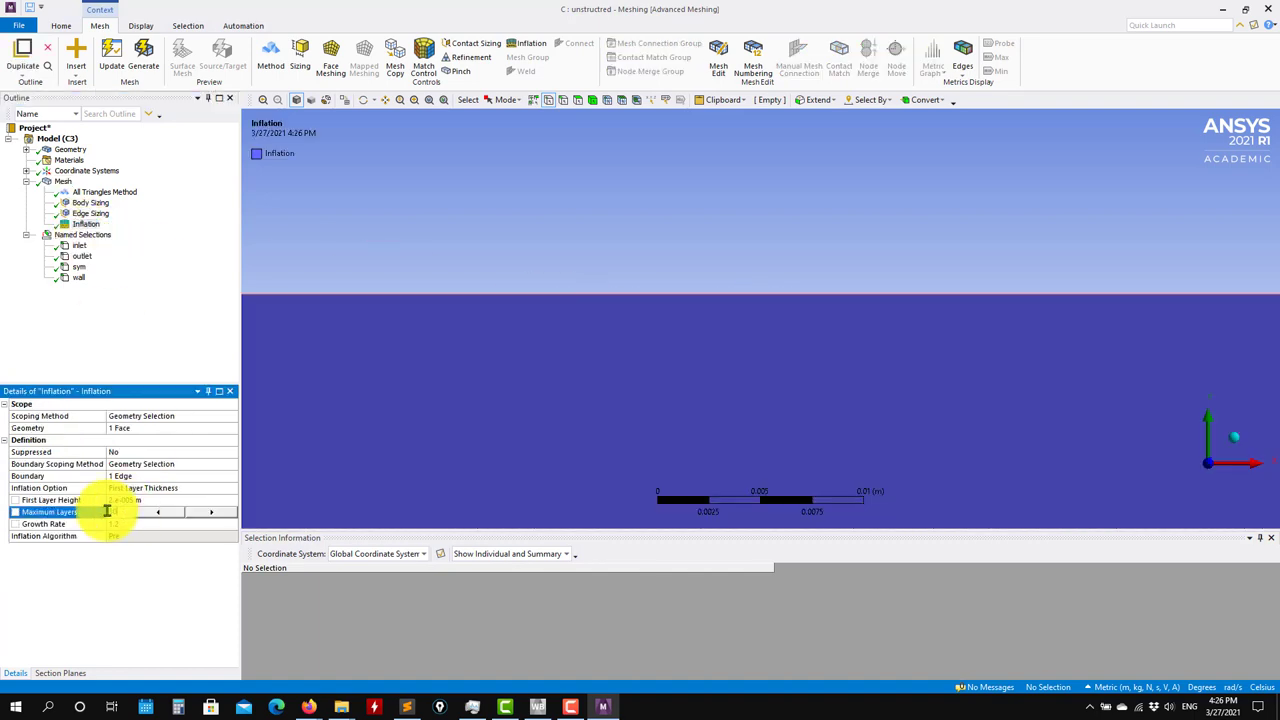
click(141, 52)
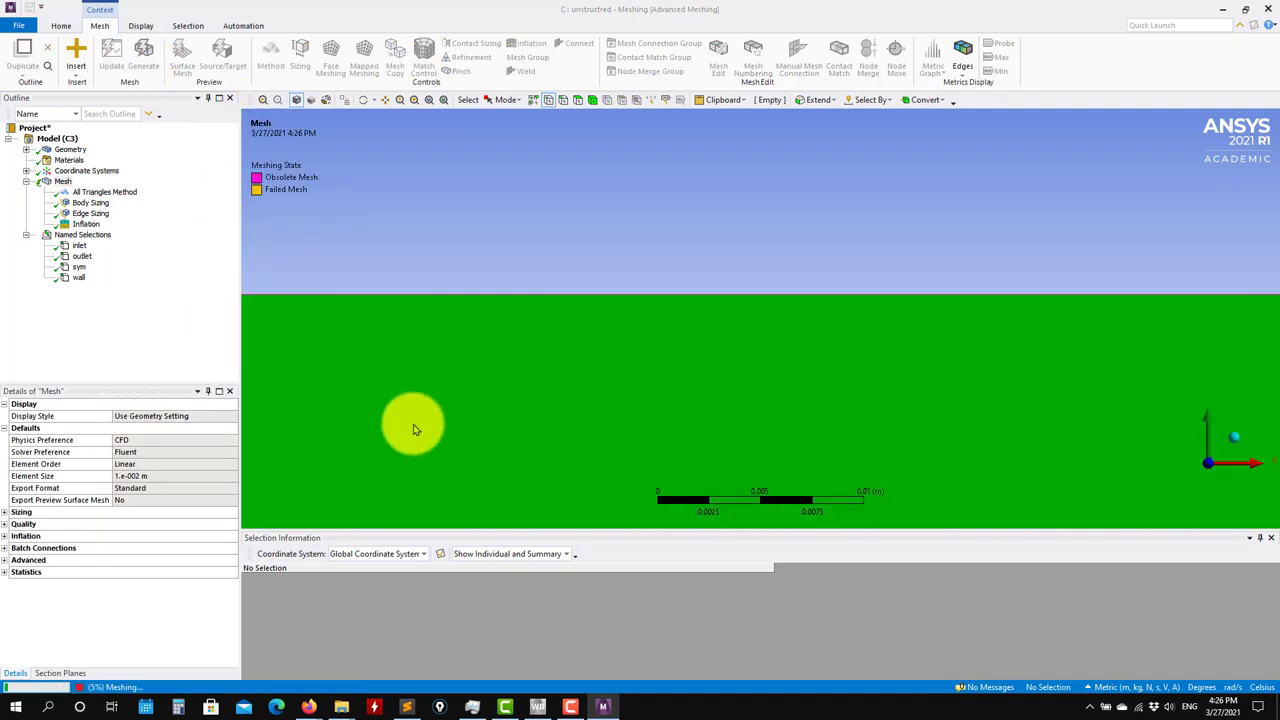
scroll(414, 309, down, 4)
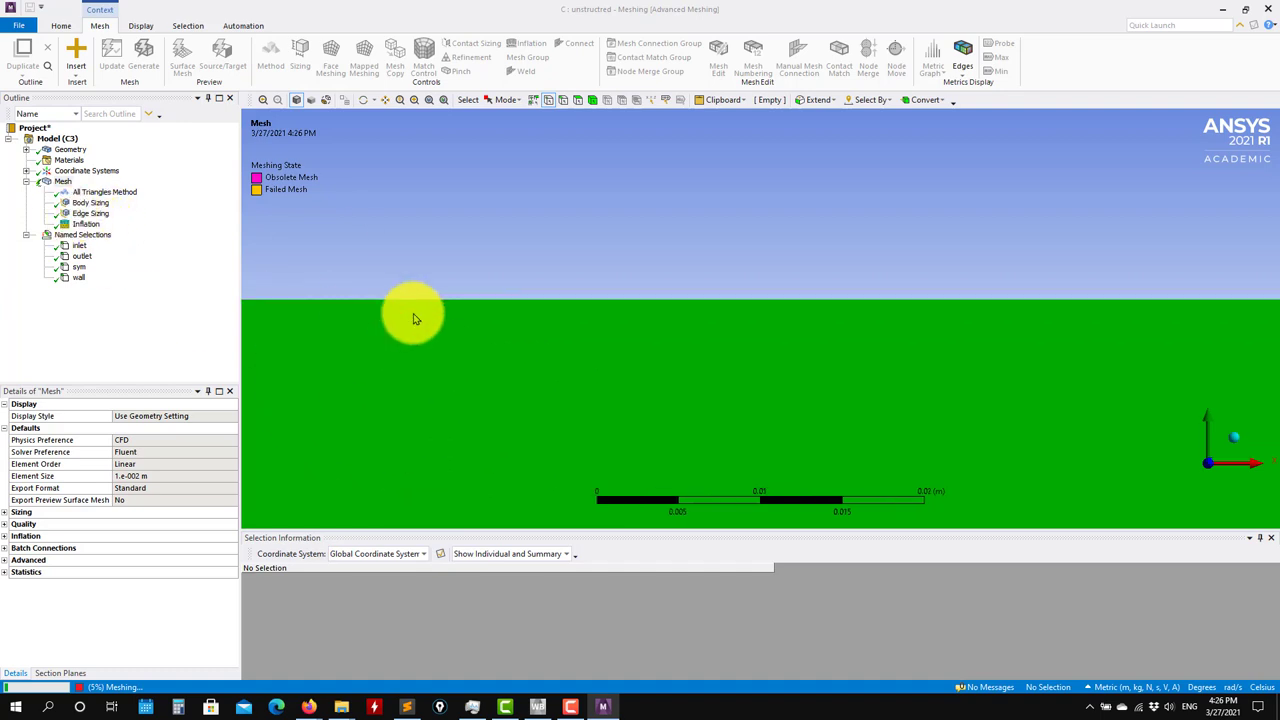
scroll(432, 308, down, 2)
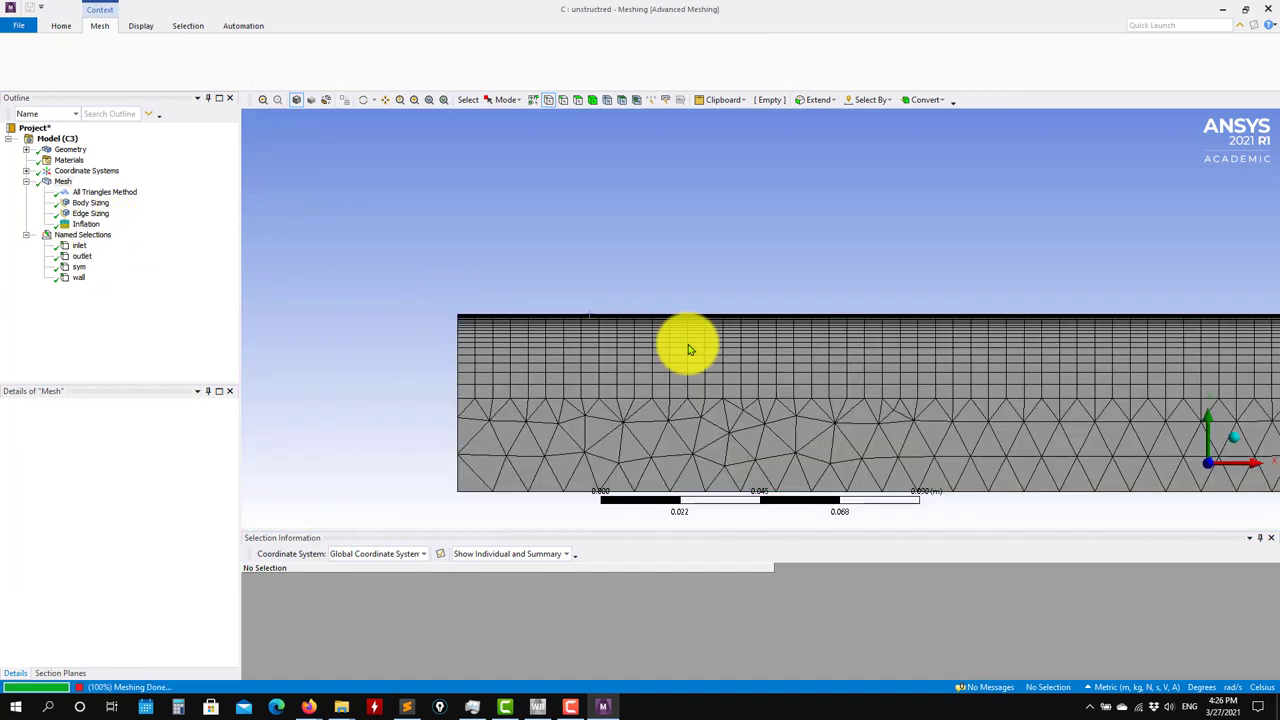
click(84, 222)
click(66, 182)
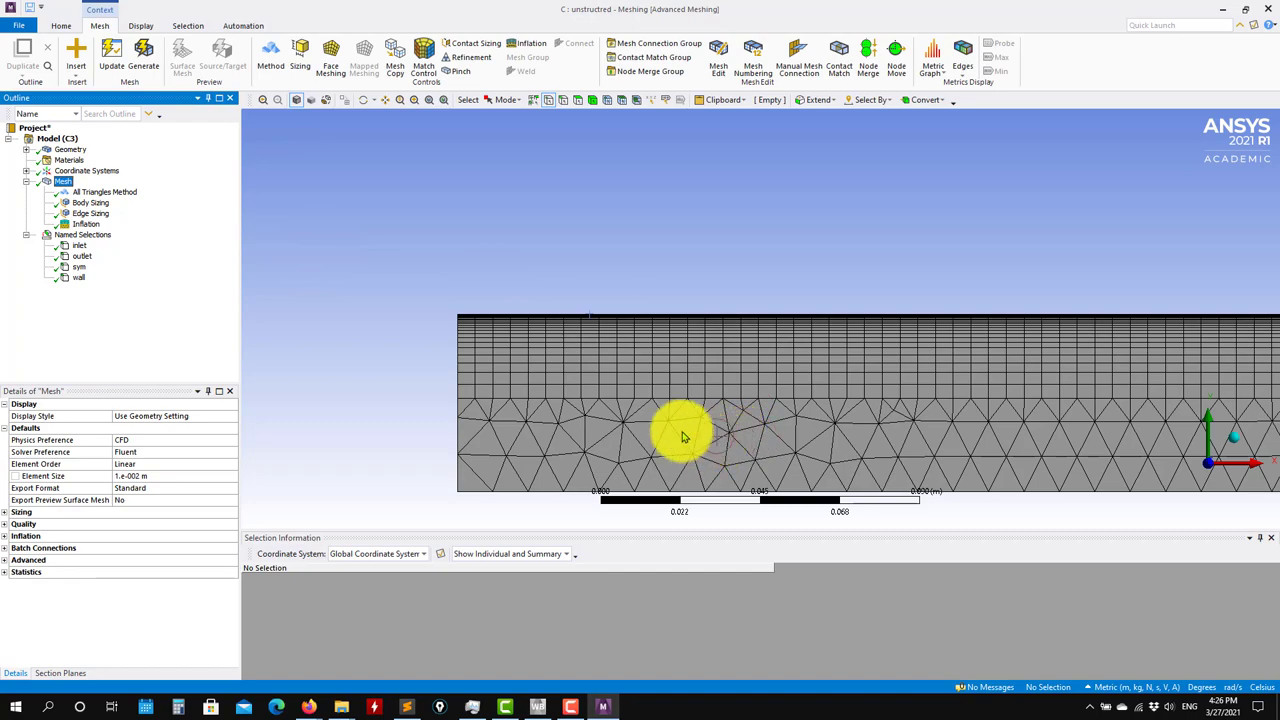
ctrl+middle_drag(834, 431, 648, 376)
scroll(557, 363, up, 1)
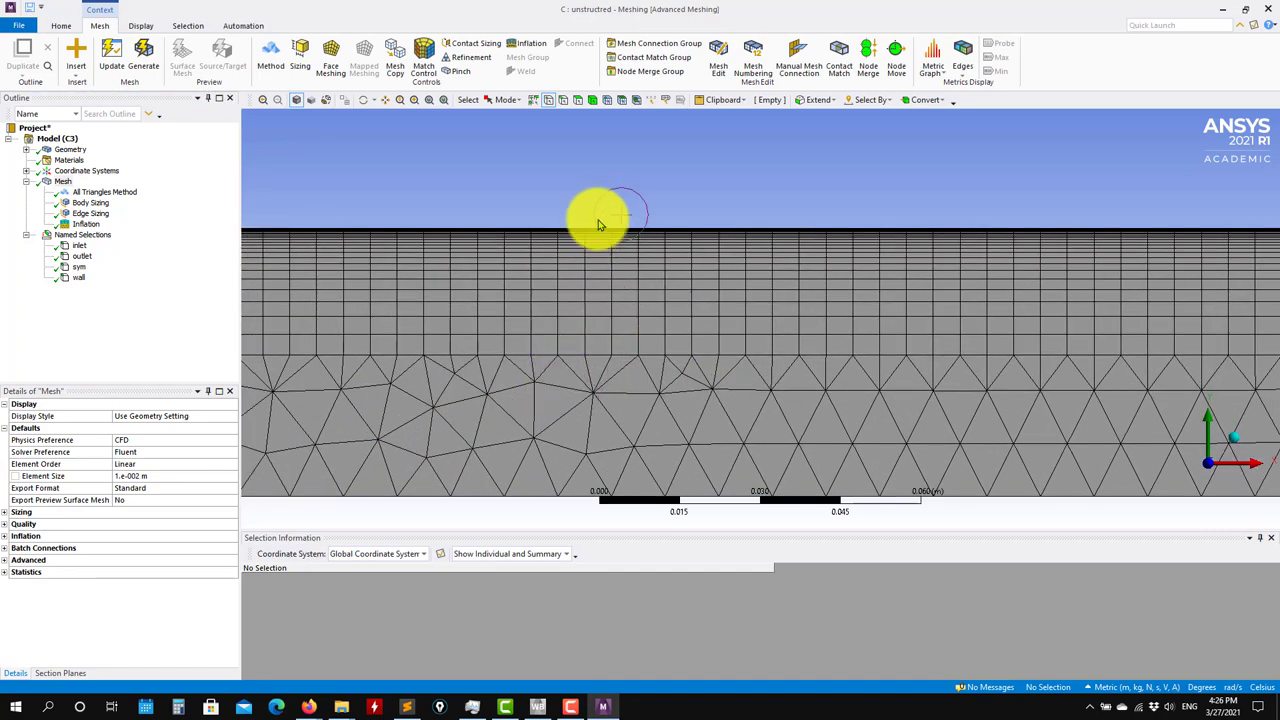
scroll(585, 405, down, 2)
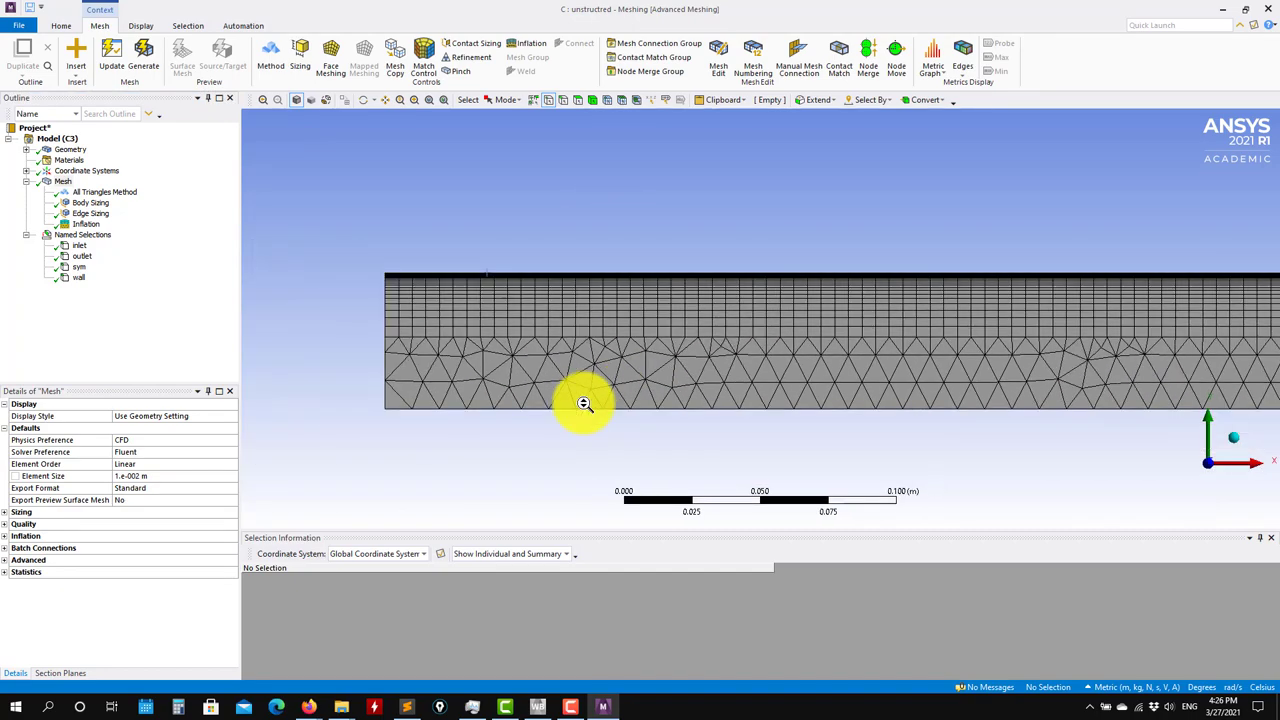
scroll(585, 405, up, 1)
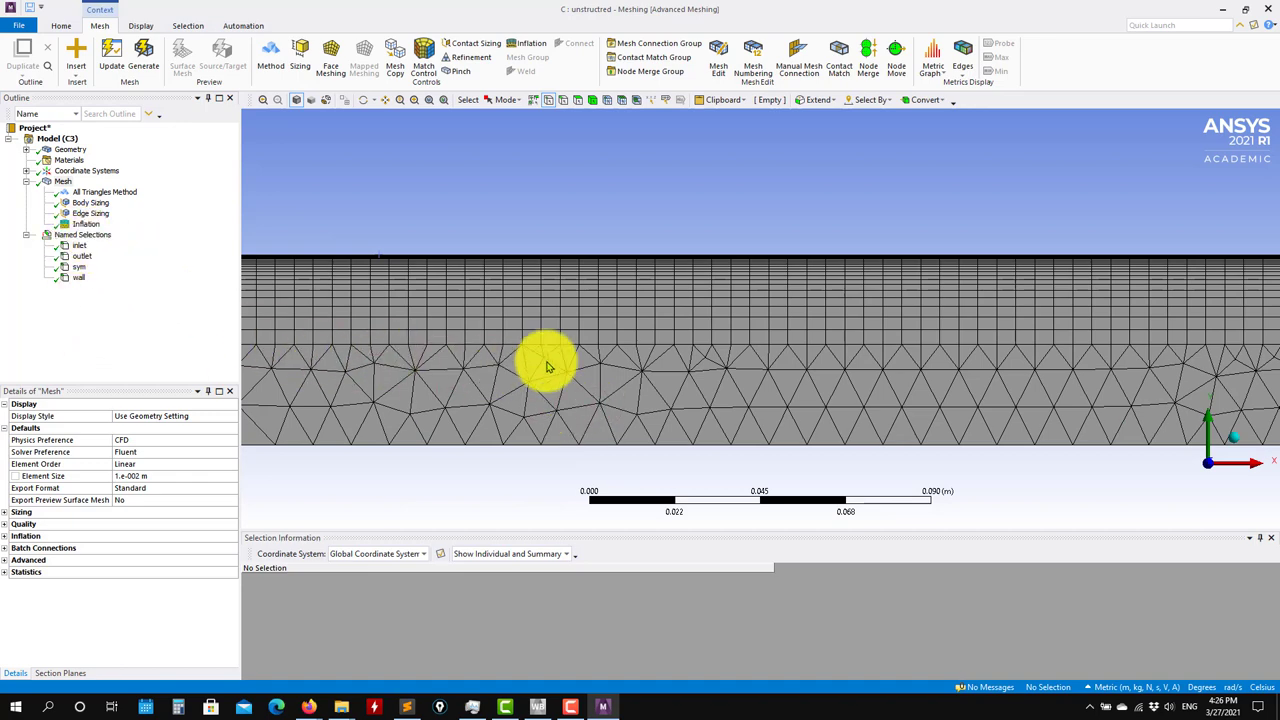
scroll(530, 363, down, 1)
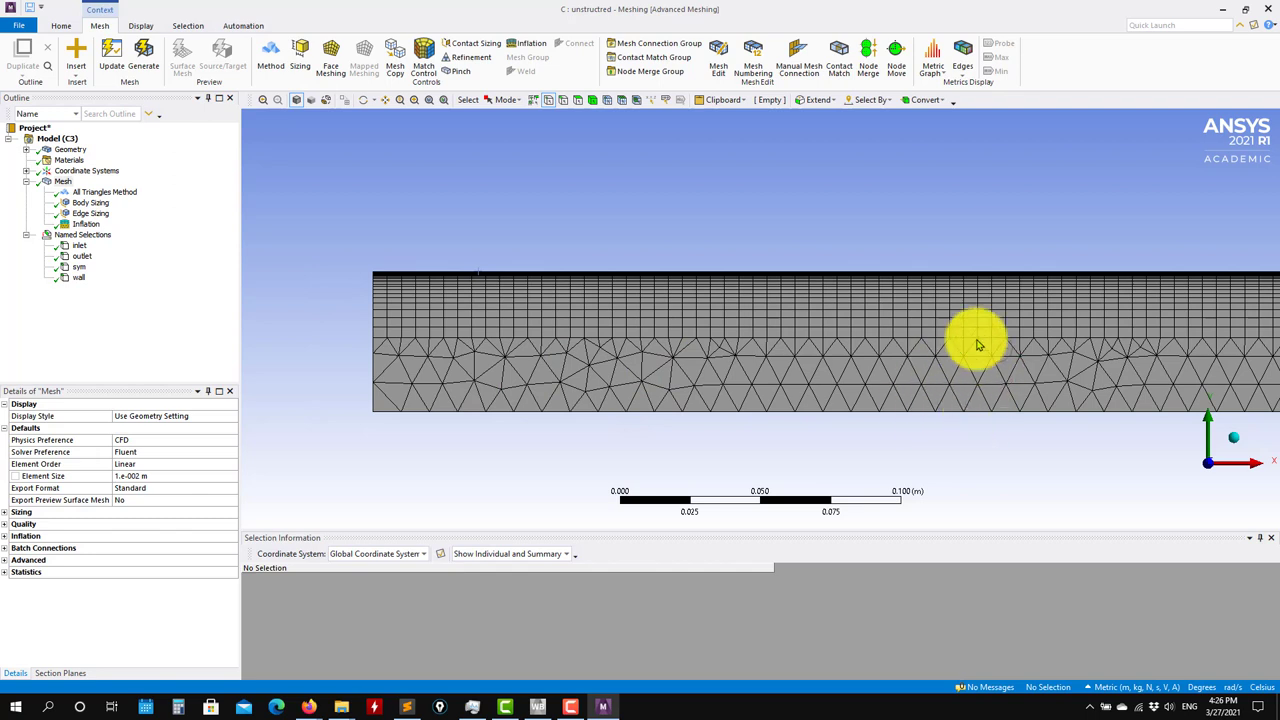
- Set the inflation's maximum layers to 24, regenerate the mesh and display the result
click(86, 225)
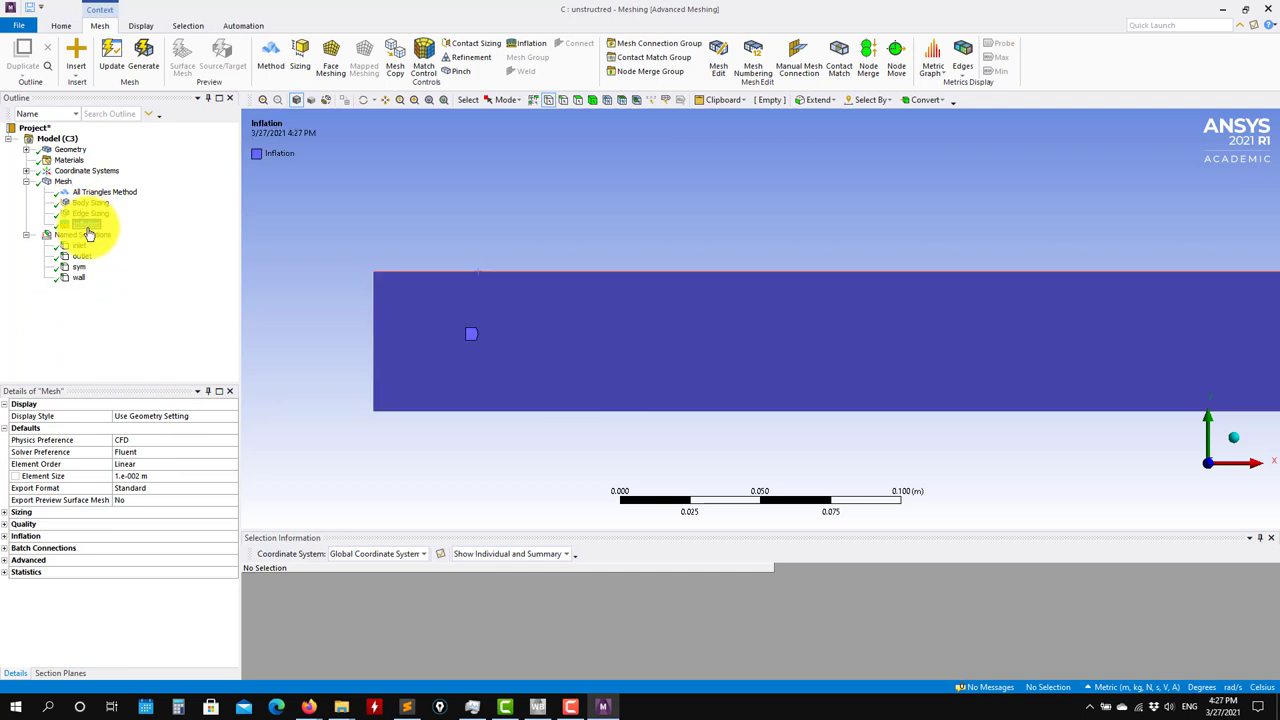
click(134, 514)
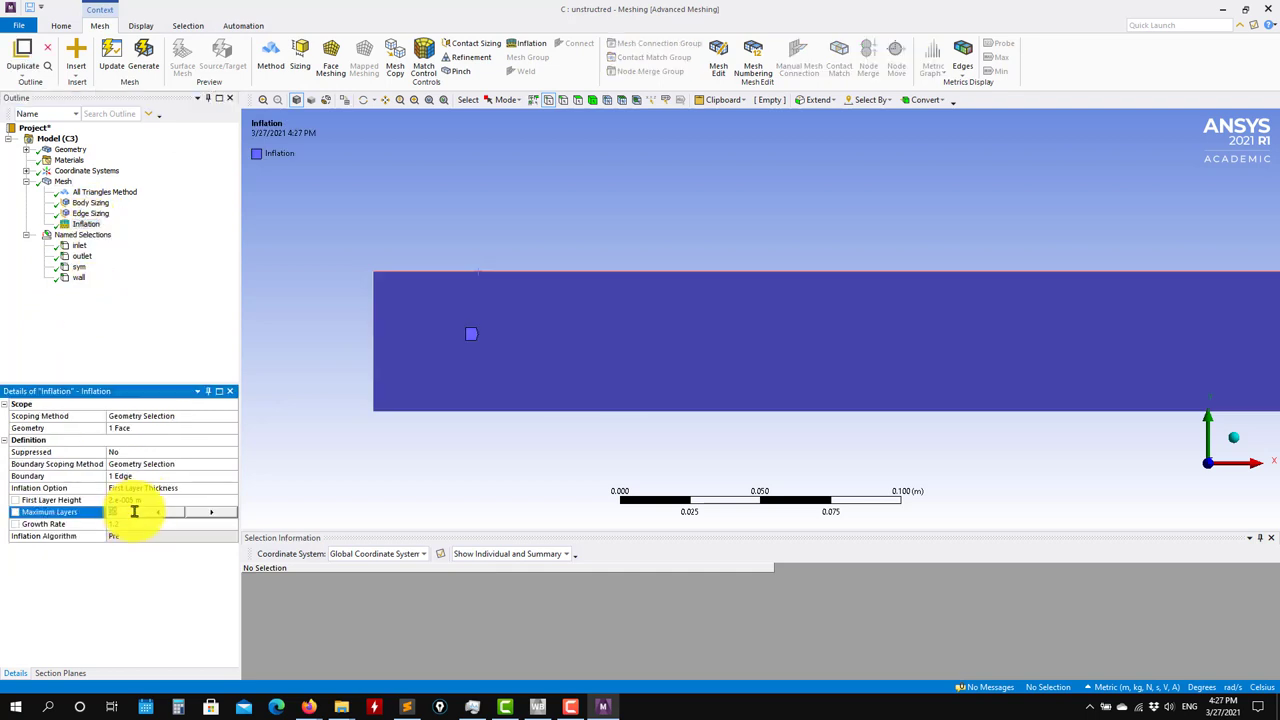
click(145, 58)
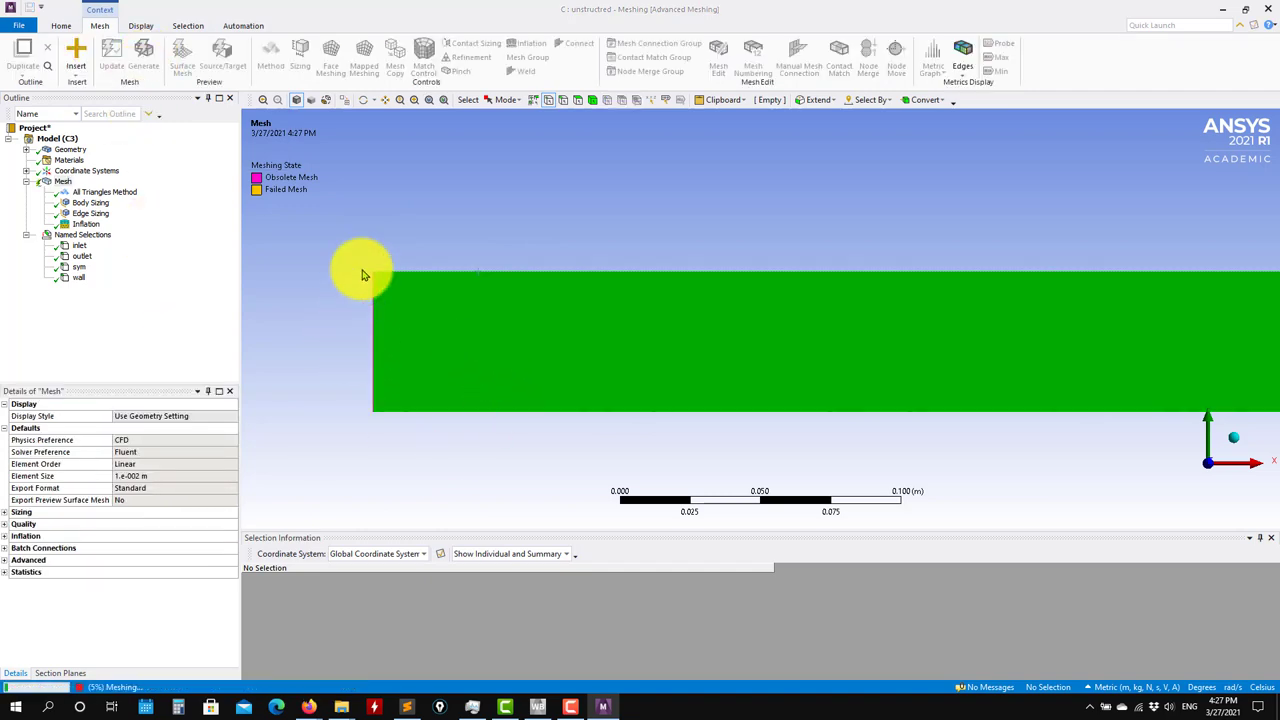
click(86, 223)
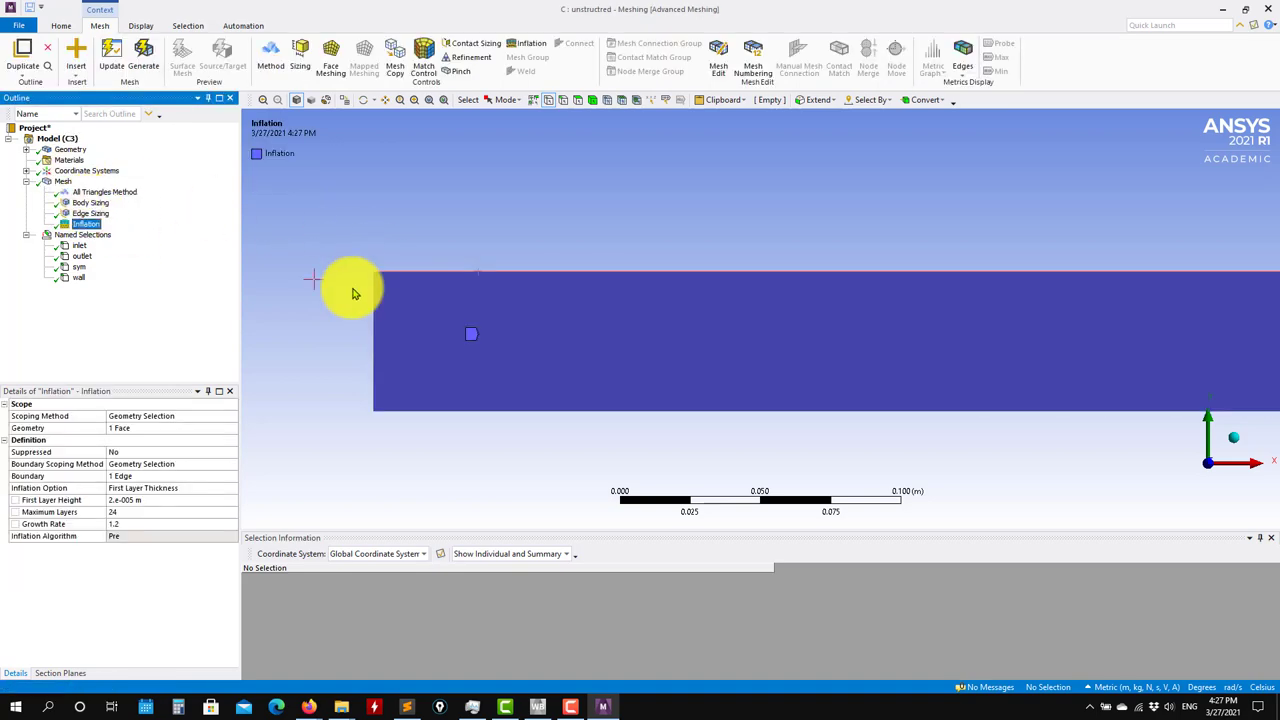
click(62, 181)
scroll(589, 309, up, 1)
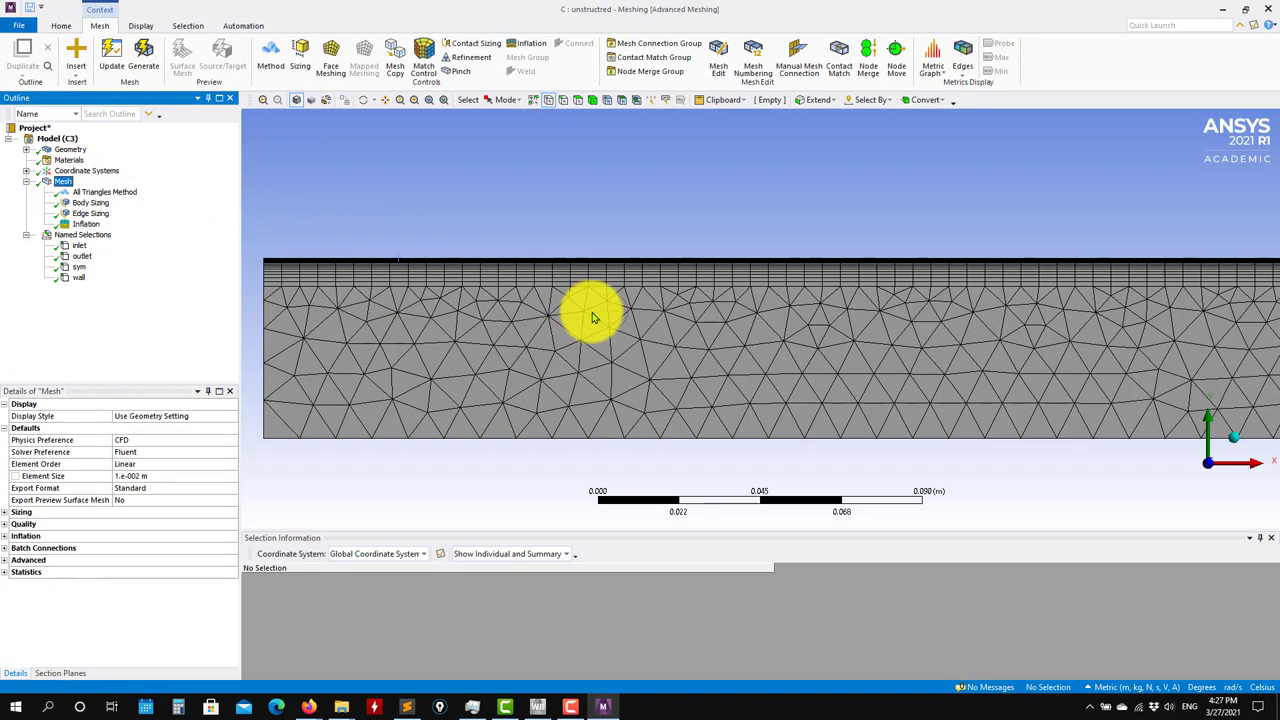
- Examine the regenerated mesh along the whole pipe length and close up at the pipe's far end, including the inflation-to-triangle transition
scroll(745, 285, down, 5)
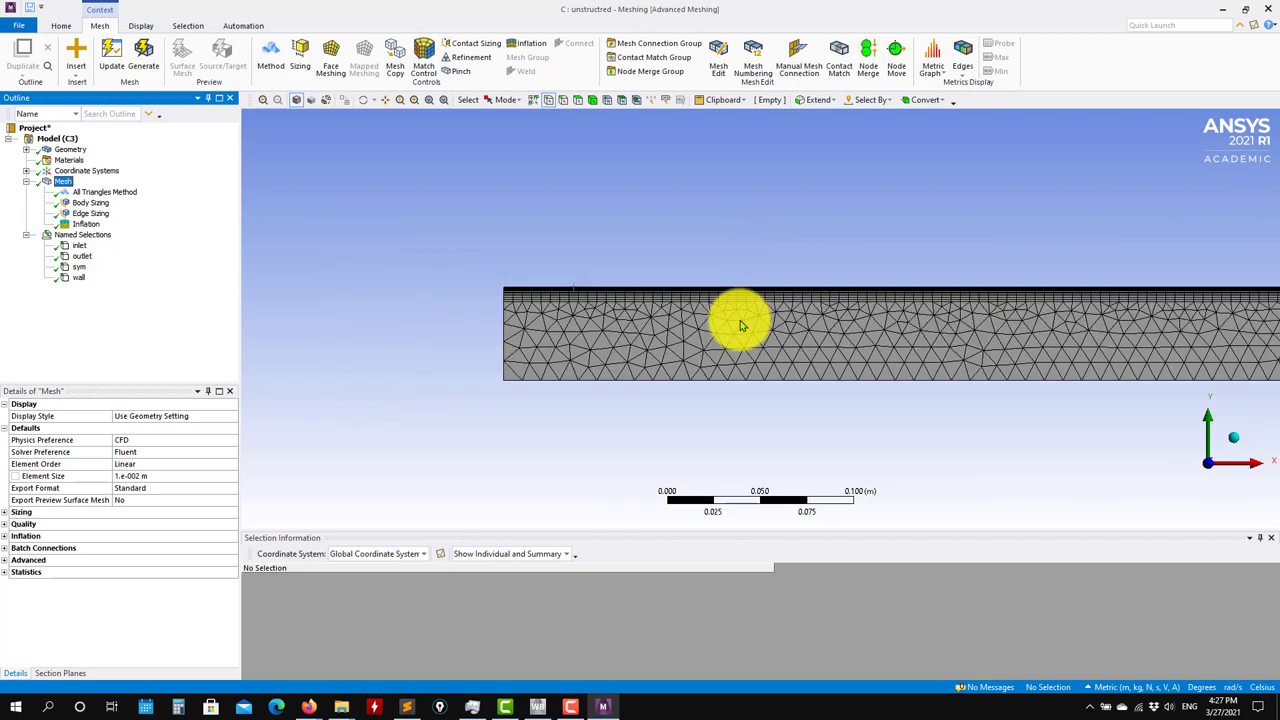
ctrl+middle_drag(1160, 350, 794, 349)
scroll(831, 320, down, 3)
scroll(784, 343, down, 1)
scroll(1020, 357, down, 3)
ctrl+middle_drag(1020, 357, 468, 342)
scroll(468, 342, up, 3)
ctrl+middle_drag(354, 340, 920, 377)
scroll(1051, 357, up, 5)
ctrl+middle_drag(1051, 357, 712, 220)
scroll(729, 329, up, 5)
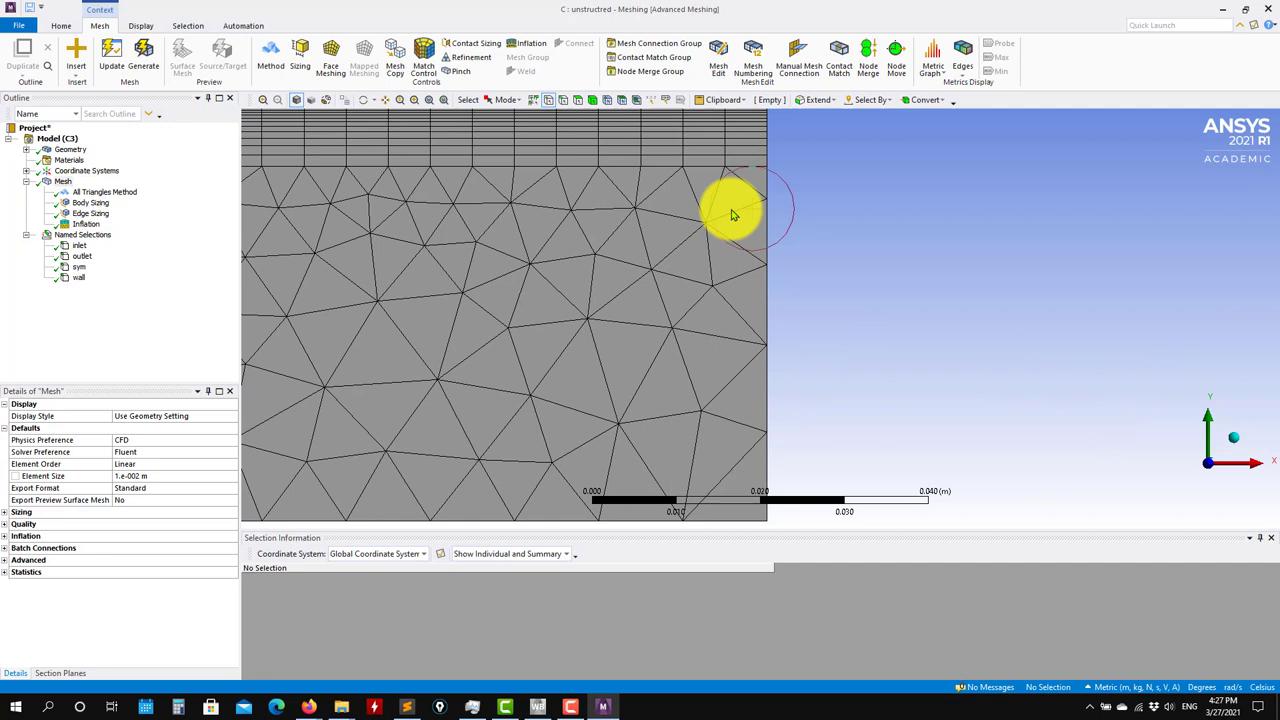
scroll(694, 220, up, 3)
scroll(690, 222, down, 5)
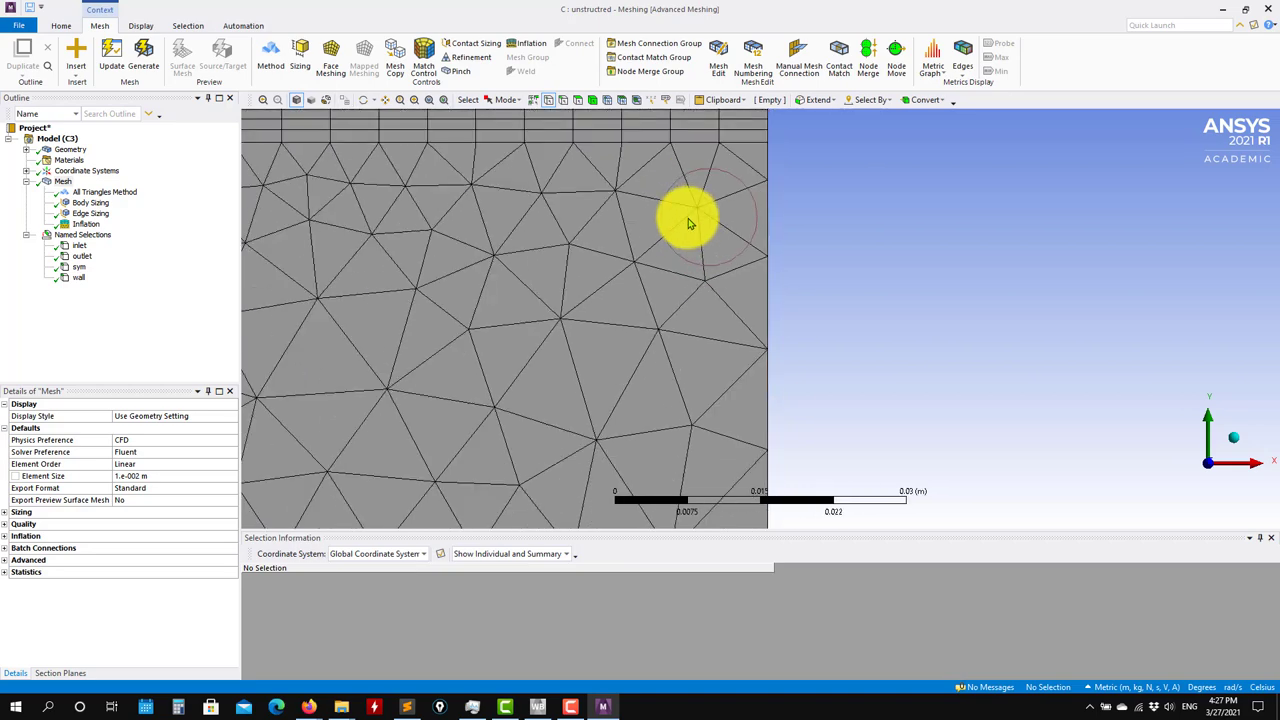
scroll(687, 223, down, 5)
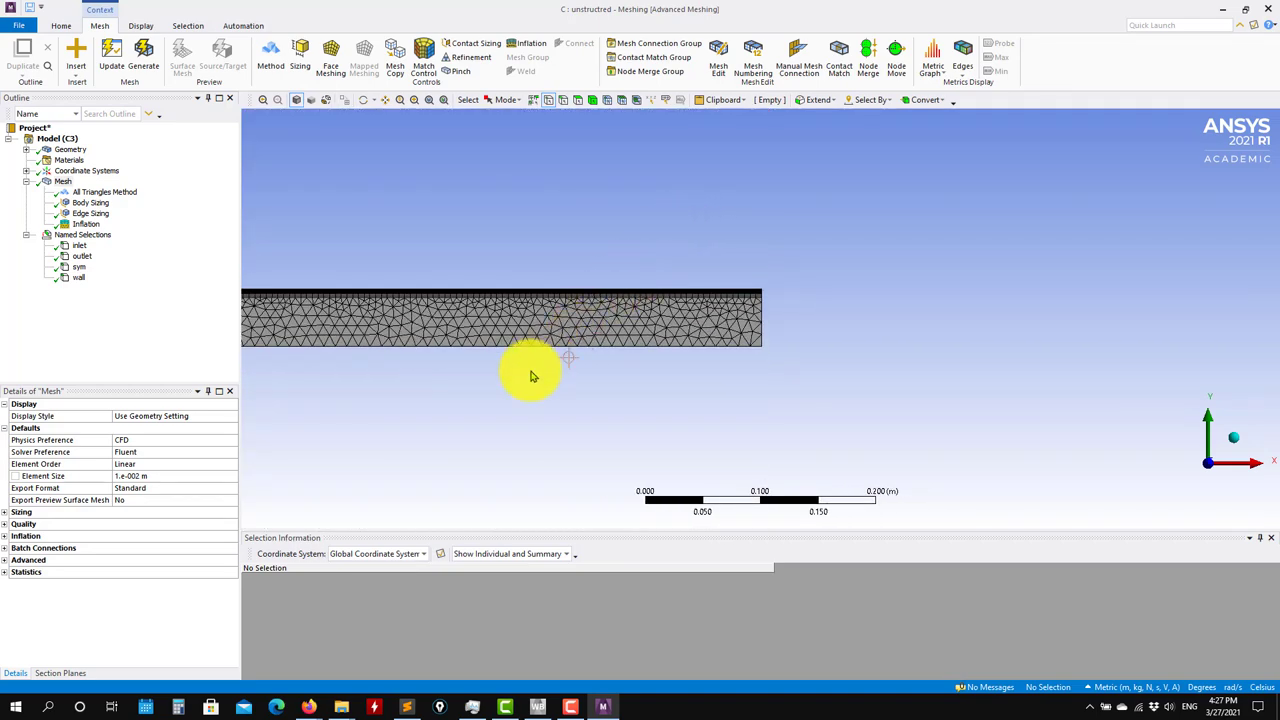
scroll(480, 372, down, 1)
ctrl+middle_drag(447, 378, 815, 383)
scroll(469, 410, down, 1)
ctrl+middle_drag(430, 354, 987, 362)
scroll(574, 388, down, 2)
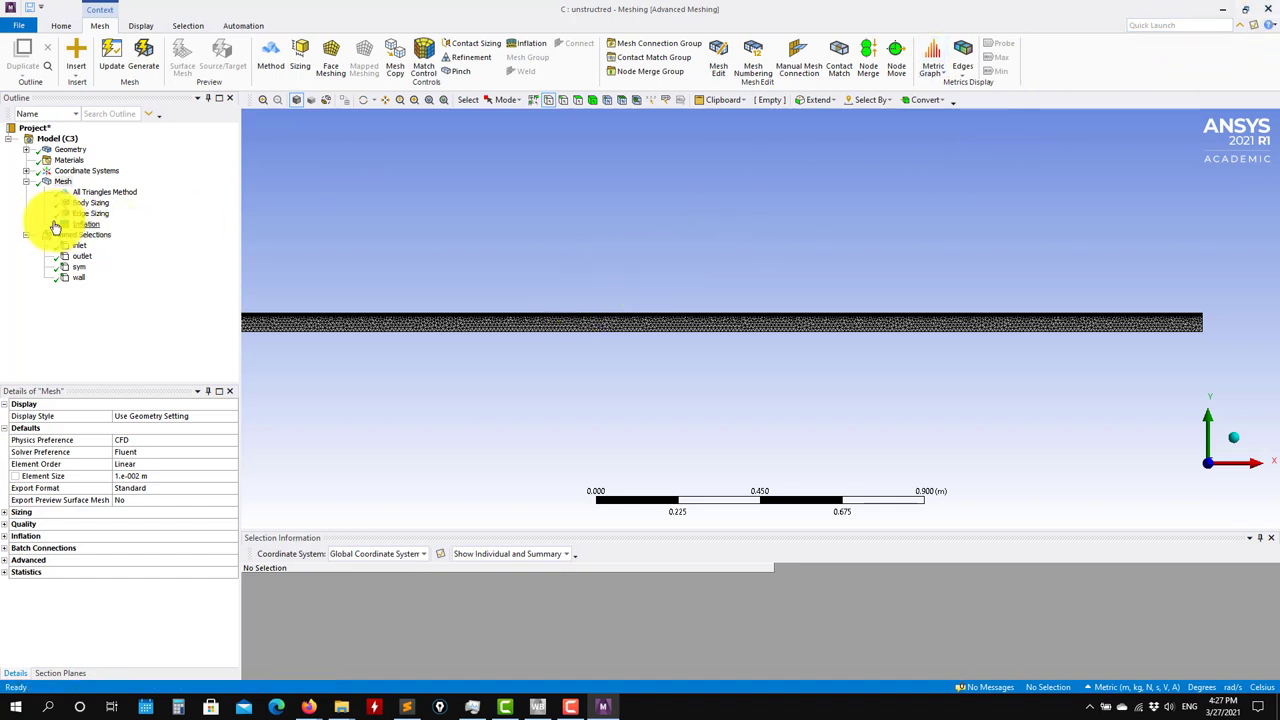
- Check the mesh statistics for node and element counts and examine the inflation layers up close
click(60, 184)
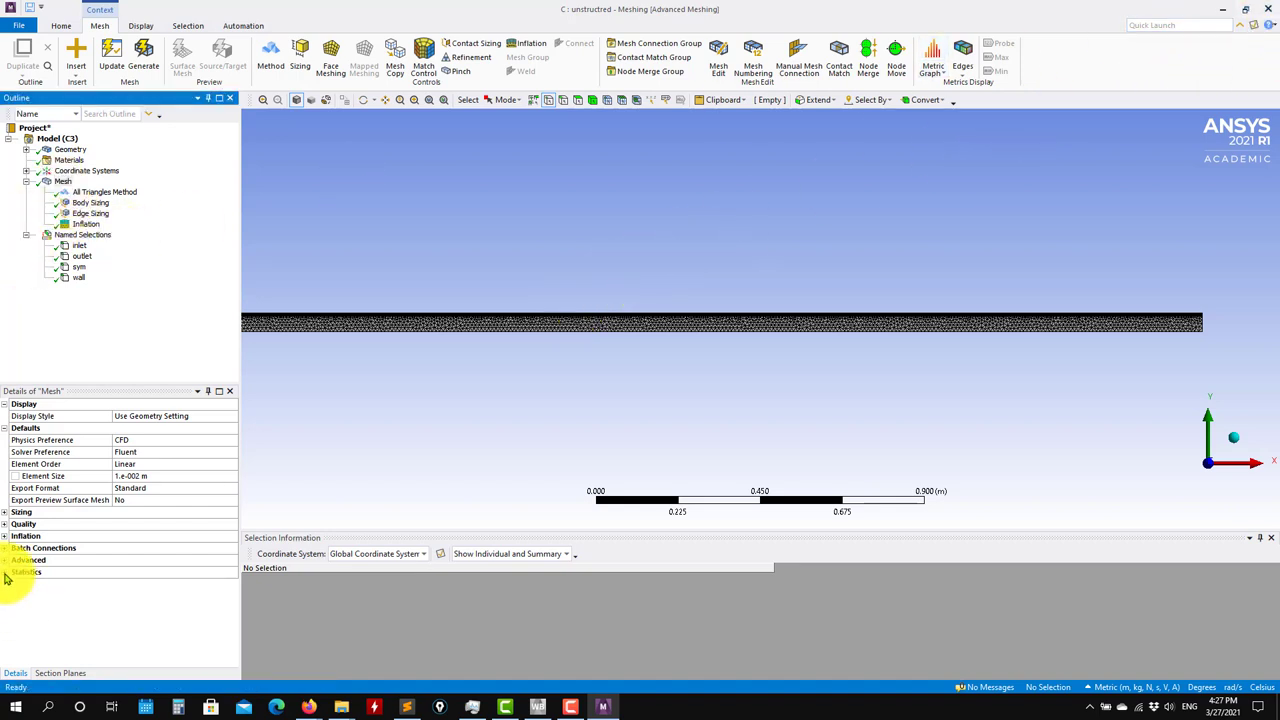
click(6, 574)
scroll(700, 350, up, 5)
scroll(667, 358, up, 5)
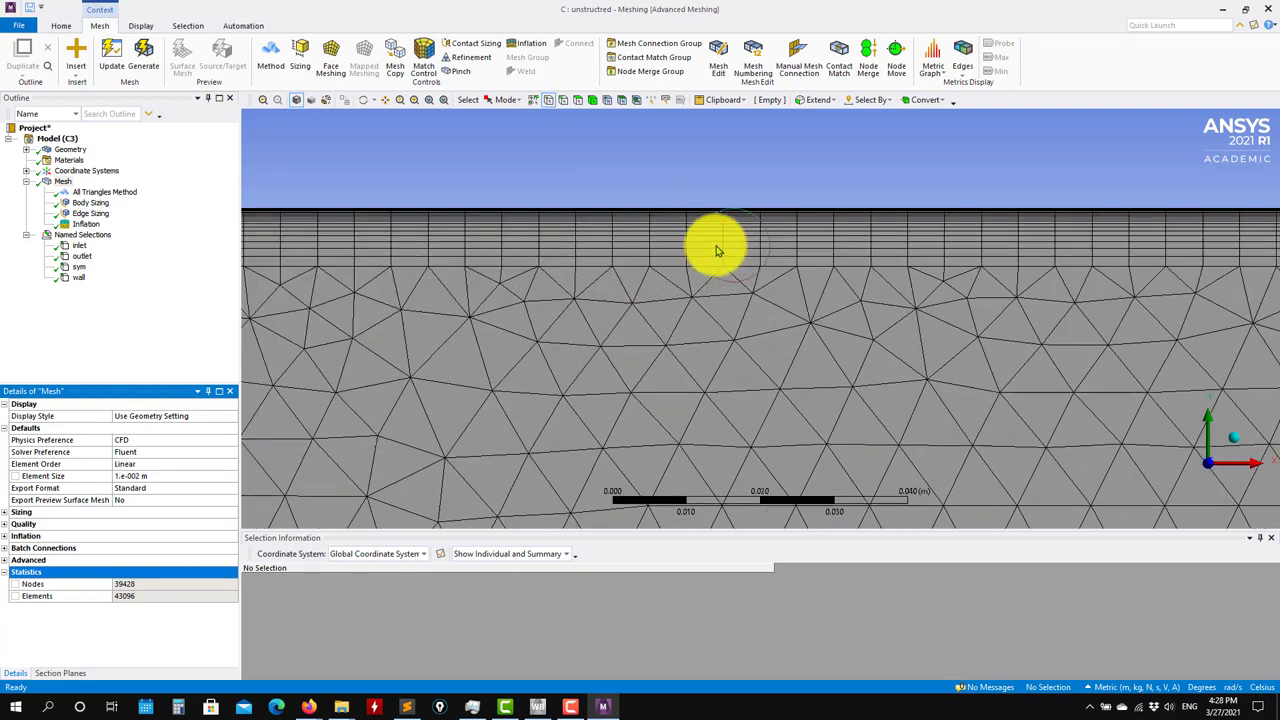
scroll(695, 250, up, 1)
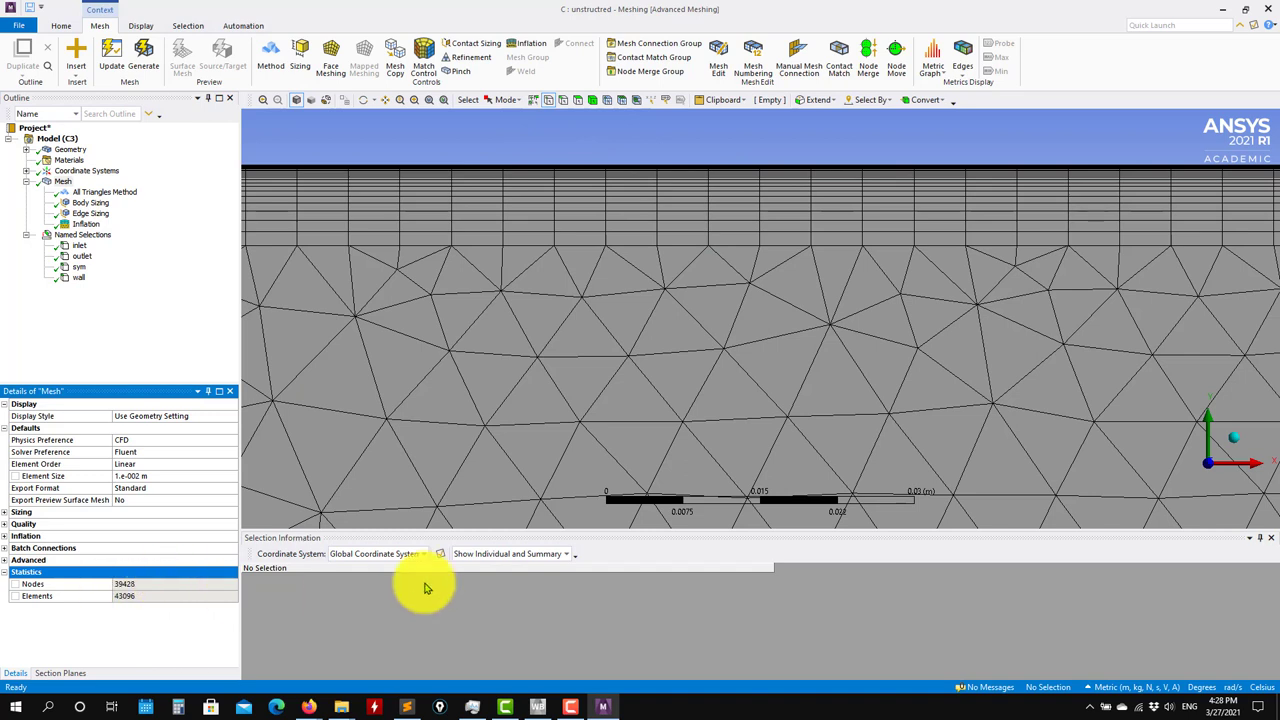
- Close the meshing editor, return to Workbench and save the test1 project
click(1271, 9)
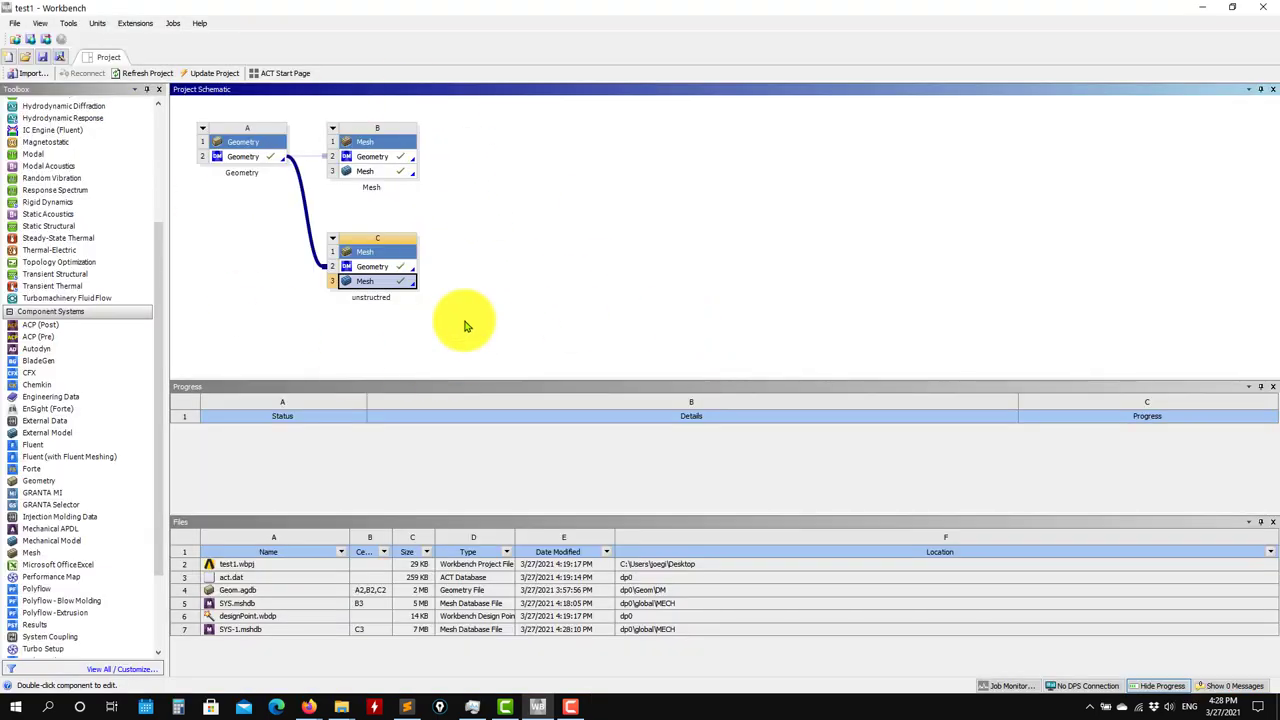
click(43, 57)
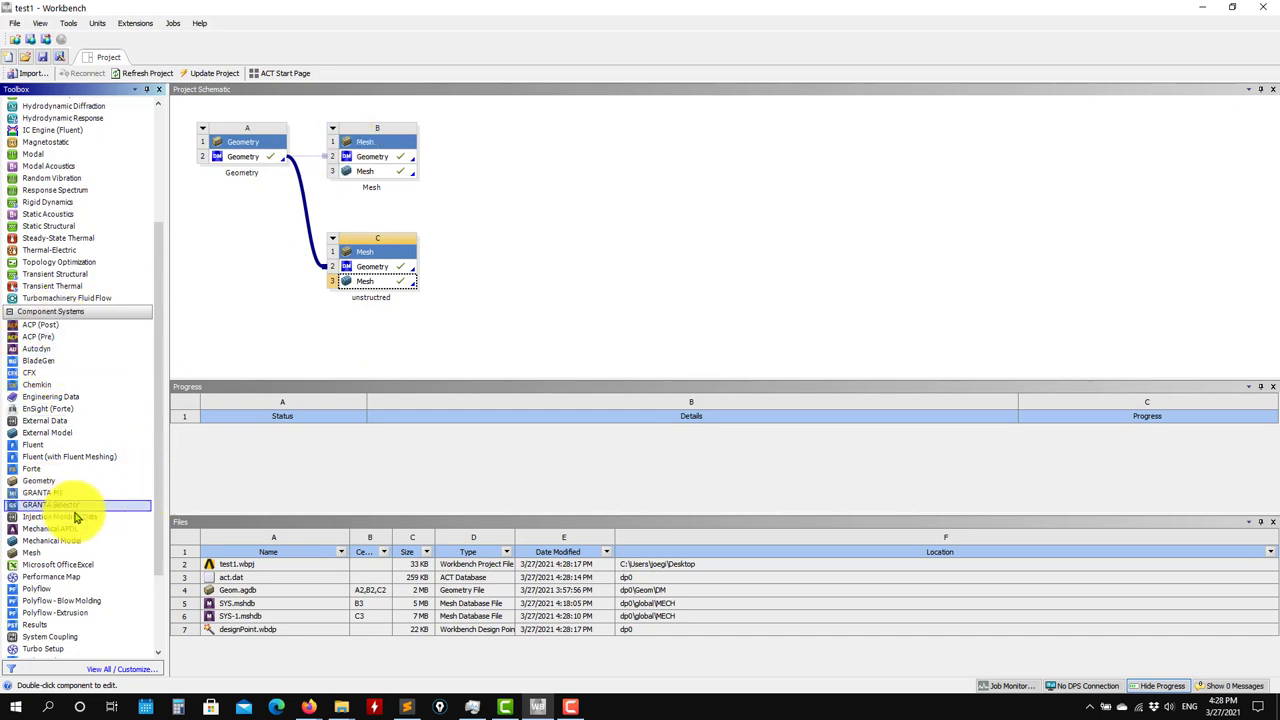
- Attach a new Fluent component system to the first Mesh system's mesh cell and update that mesh
drag(34, 444, 399, 177)
right_click(399, 175)
click(445, 250)
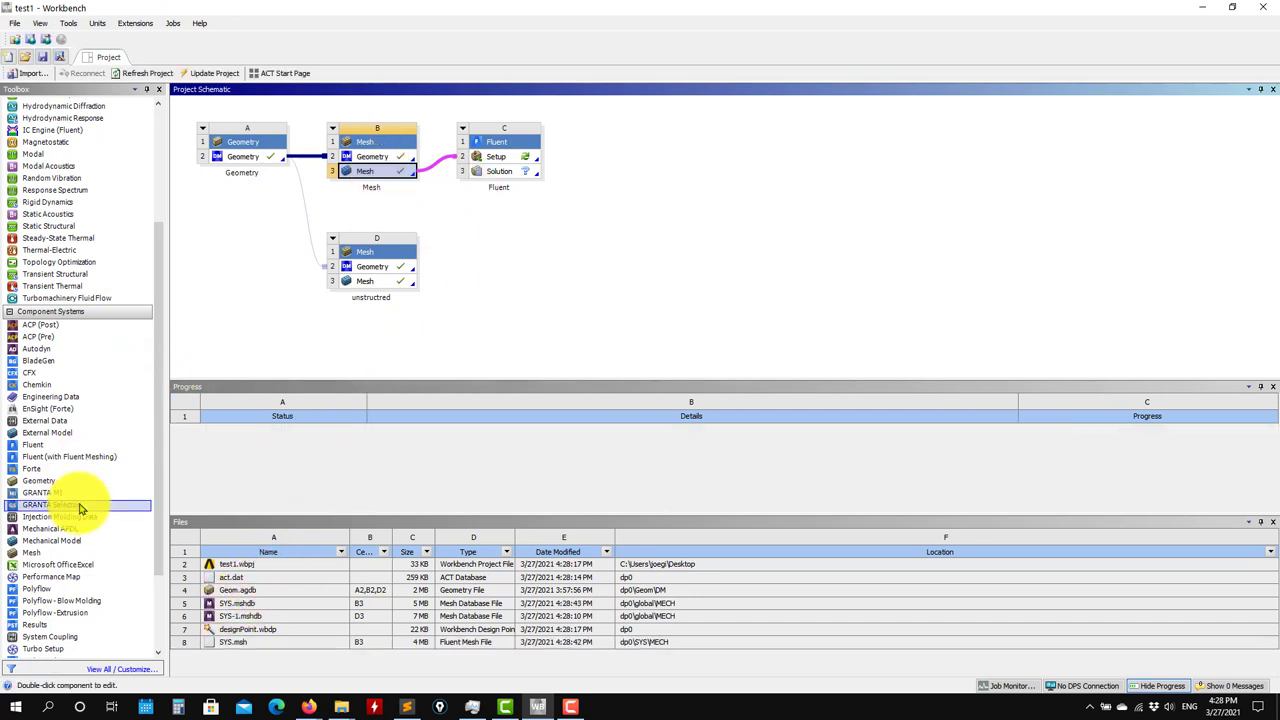
- Attach a second Fluent component system to the unstructured Mesh system's mesh cell, update that mesh and save the project
drag(33, 444, 400, 286)
right_click(399, 284)
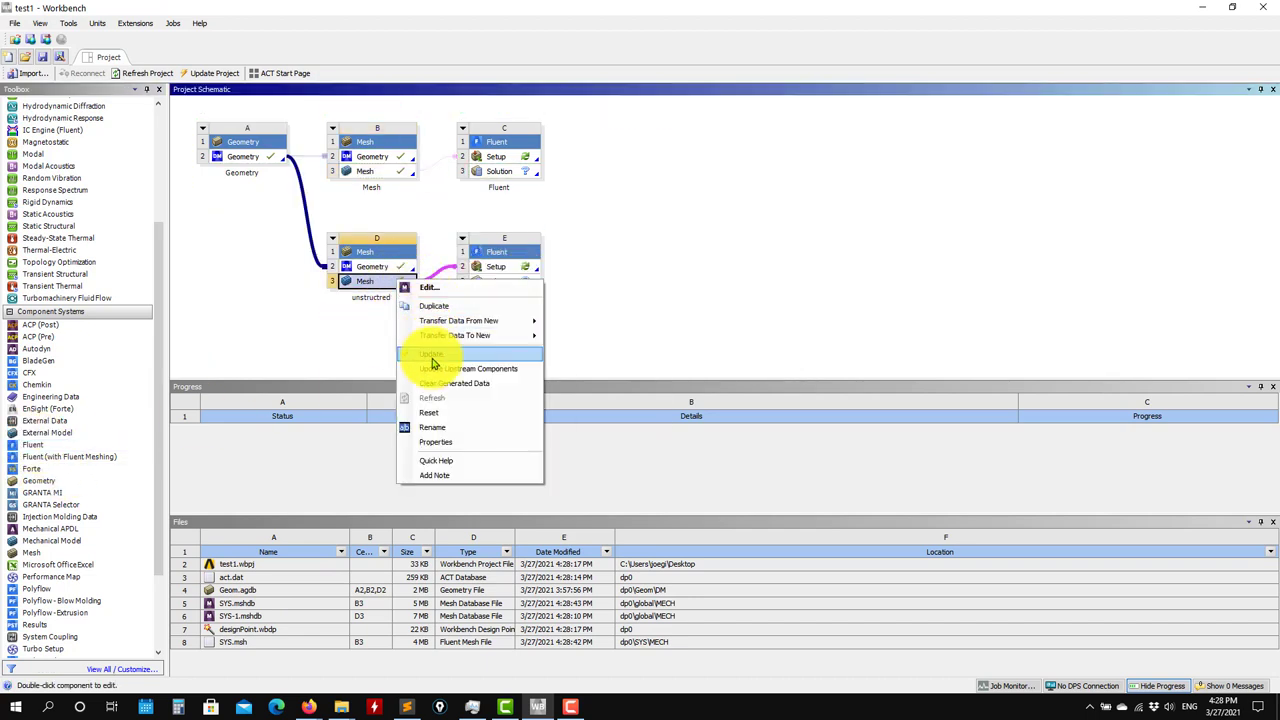
click(432, 353)
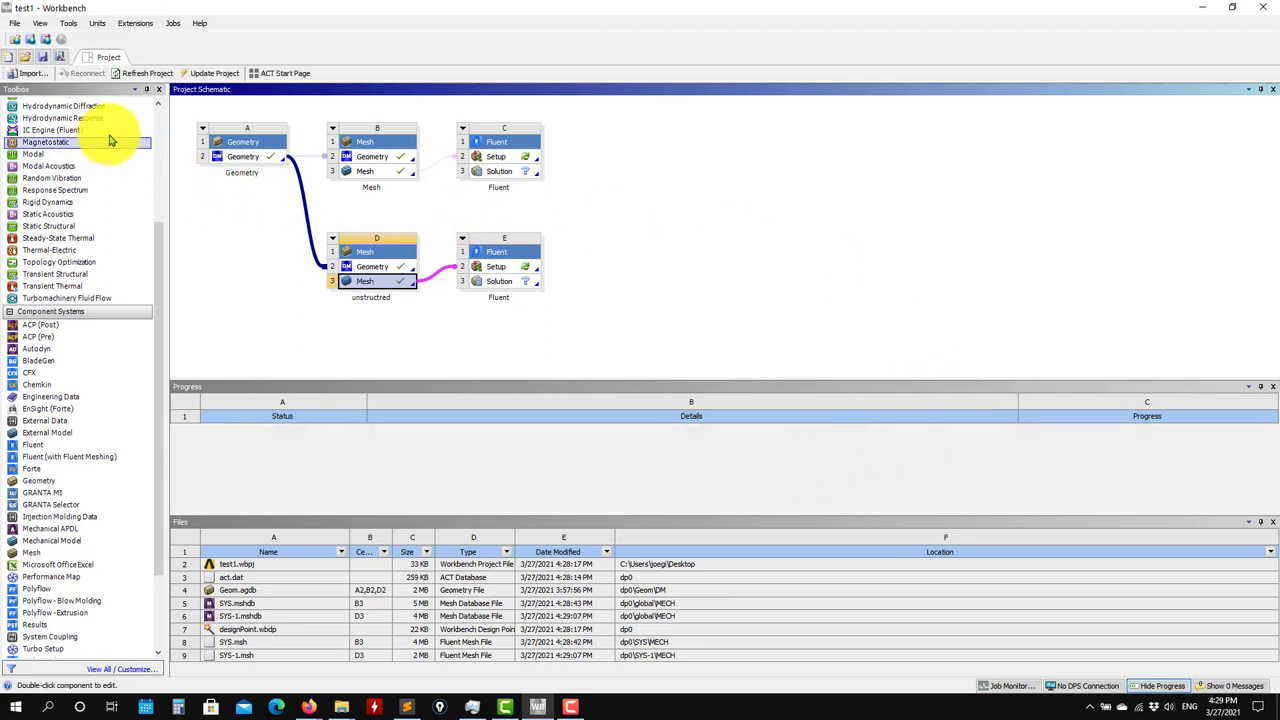
click(45, 58)
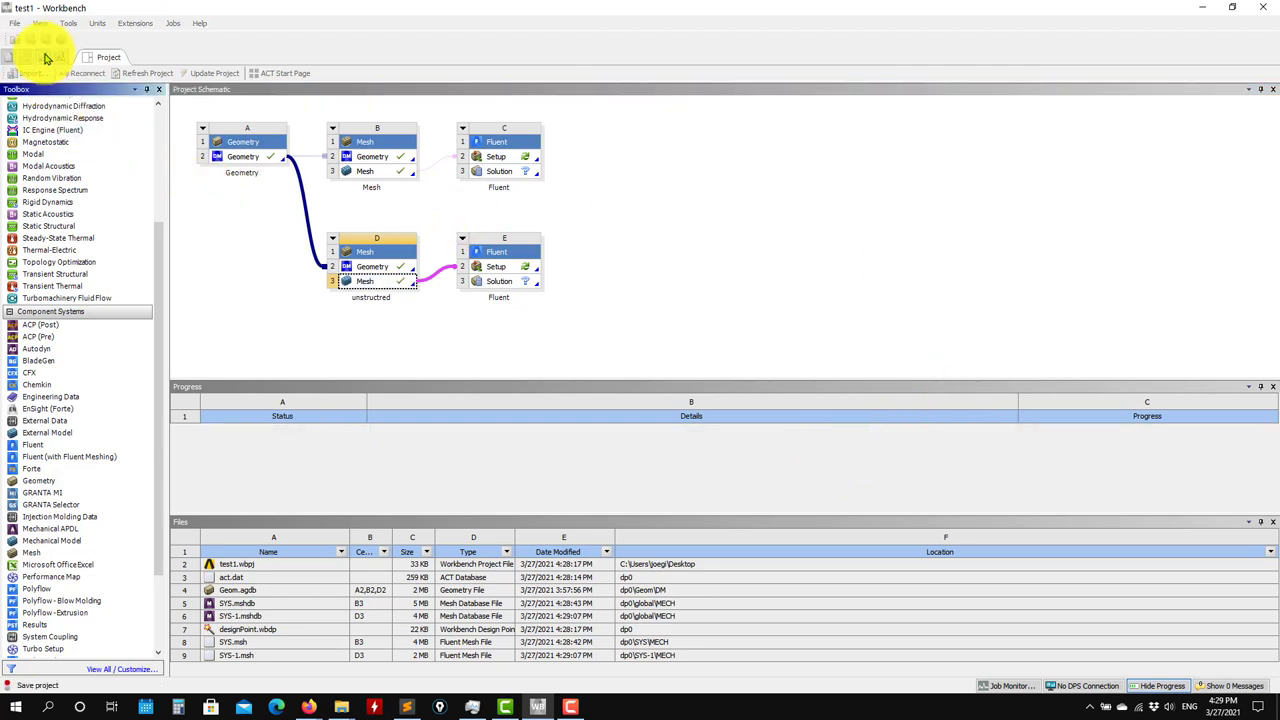